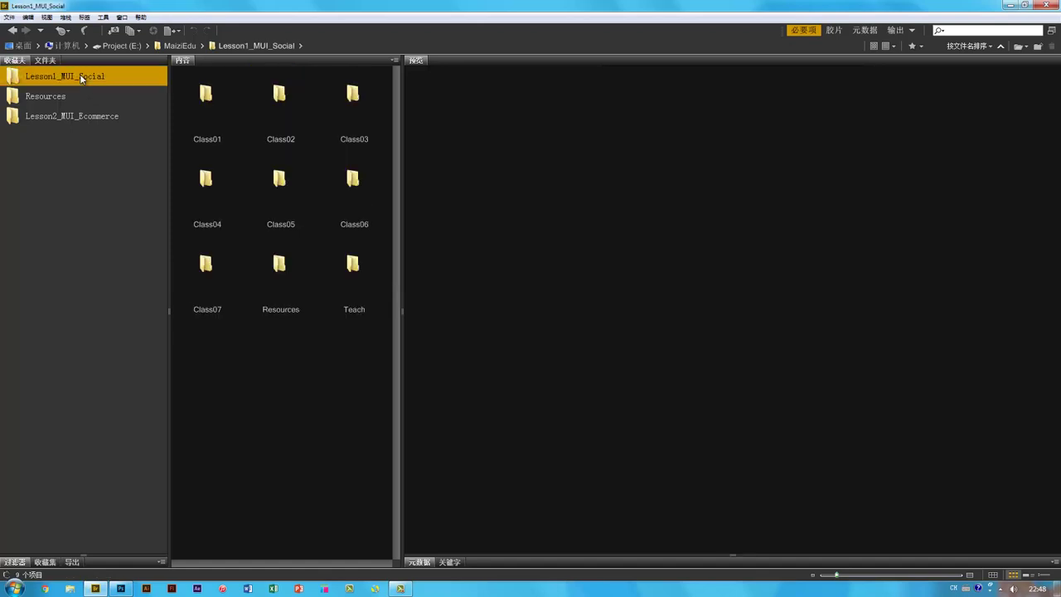
Step: Open HichatHome.psd from the Class07 folder in Photoshop
double_click(203, 285)
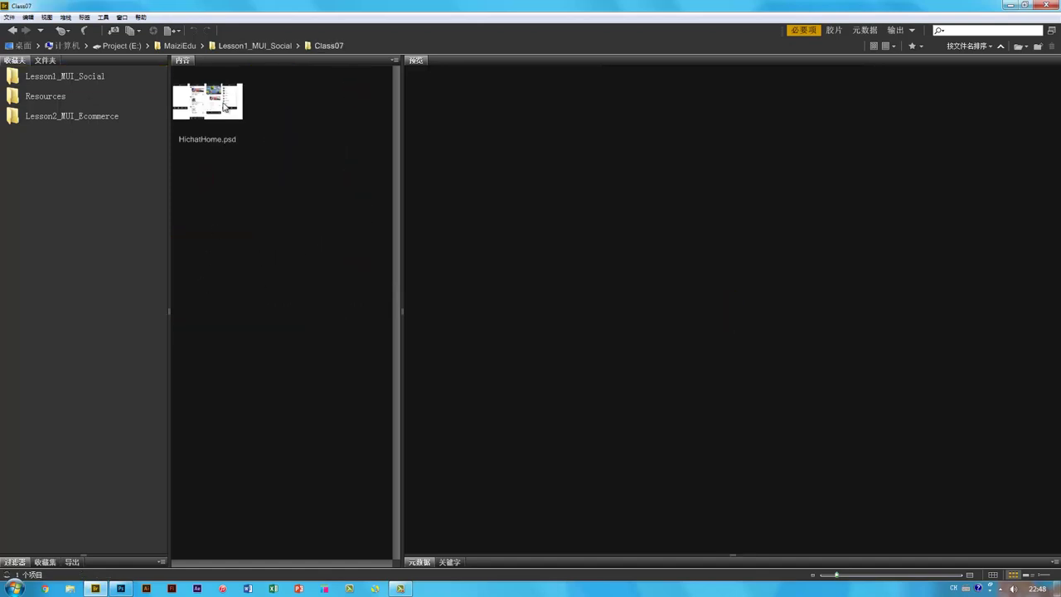
left_click(223, 110)
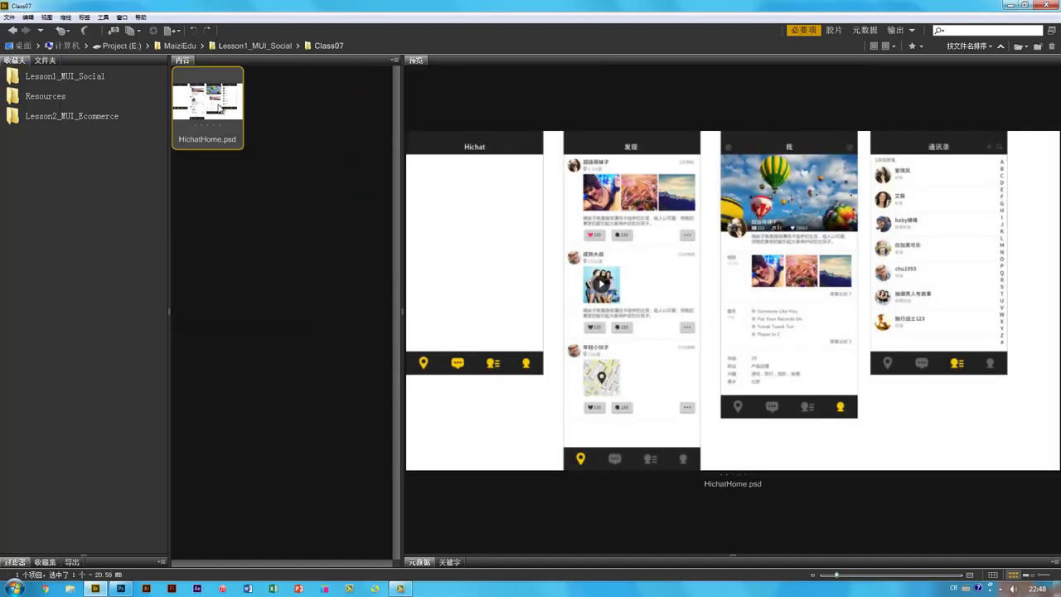
double_click(222, 106)
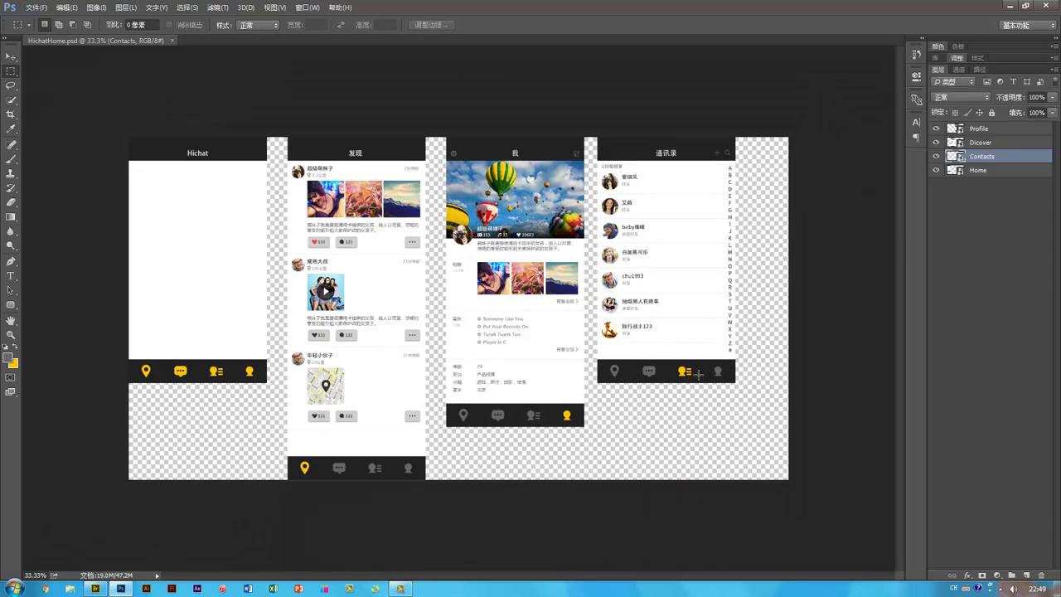
Step: Create an independent smart object copy of the Contacts layer
key("v")
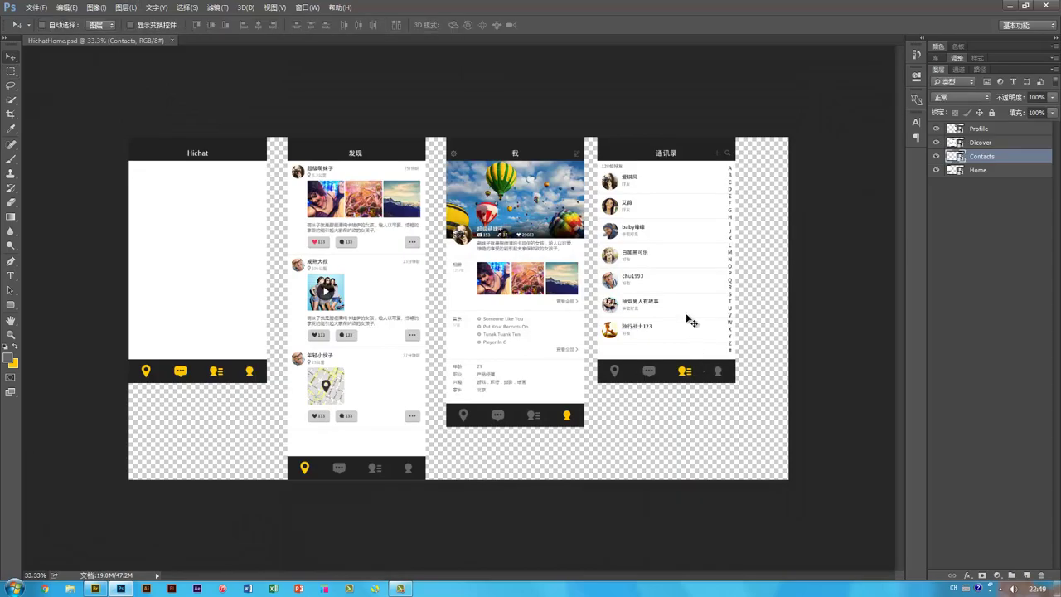
key("ctrl+1")
left_click_drag(712, 289, 410, 394)
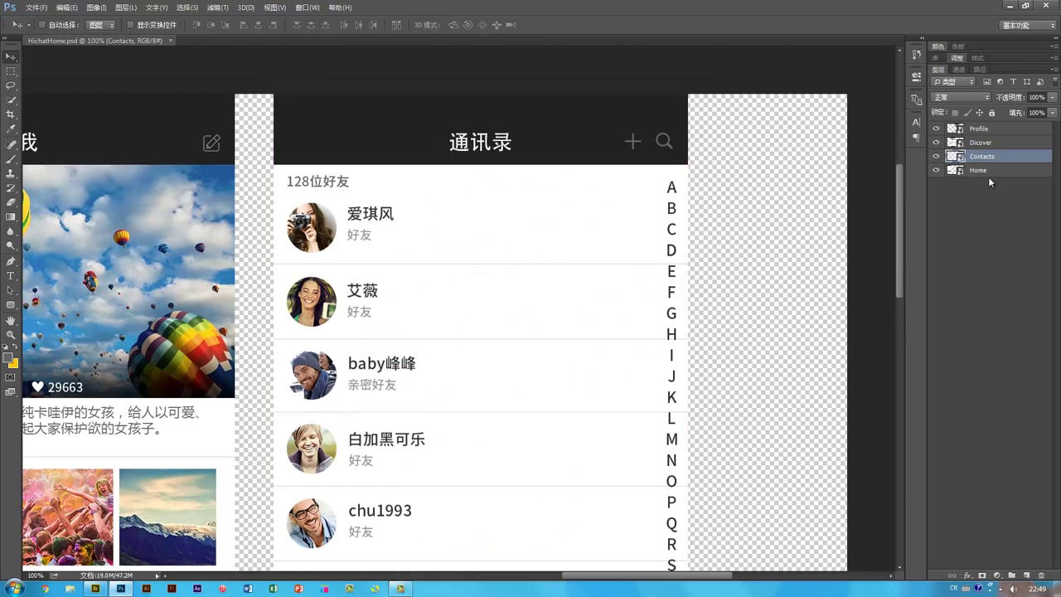
right_click(1008, 157)
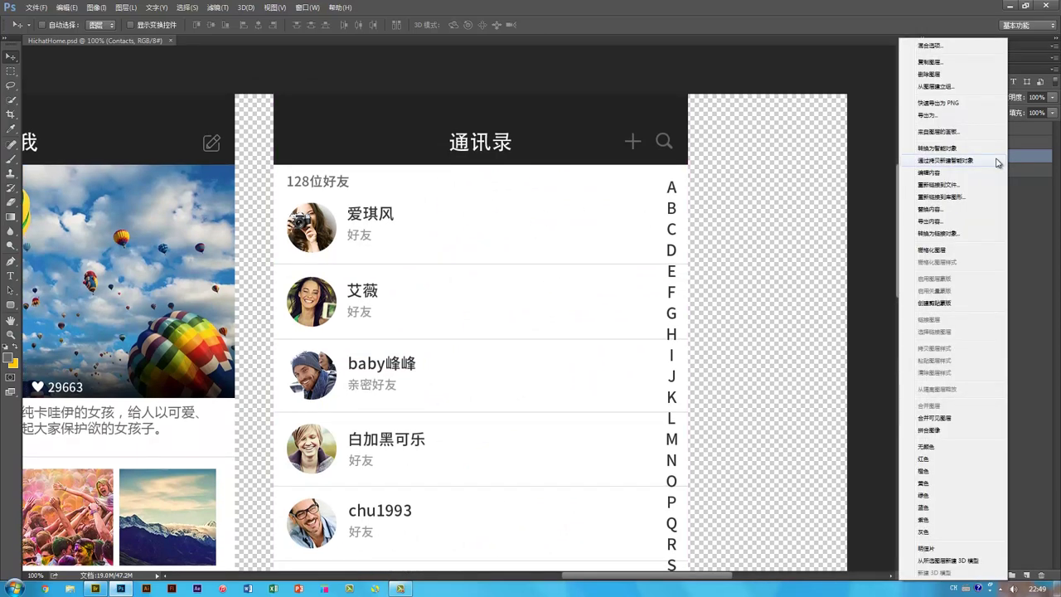
left_click(998, 162)
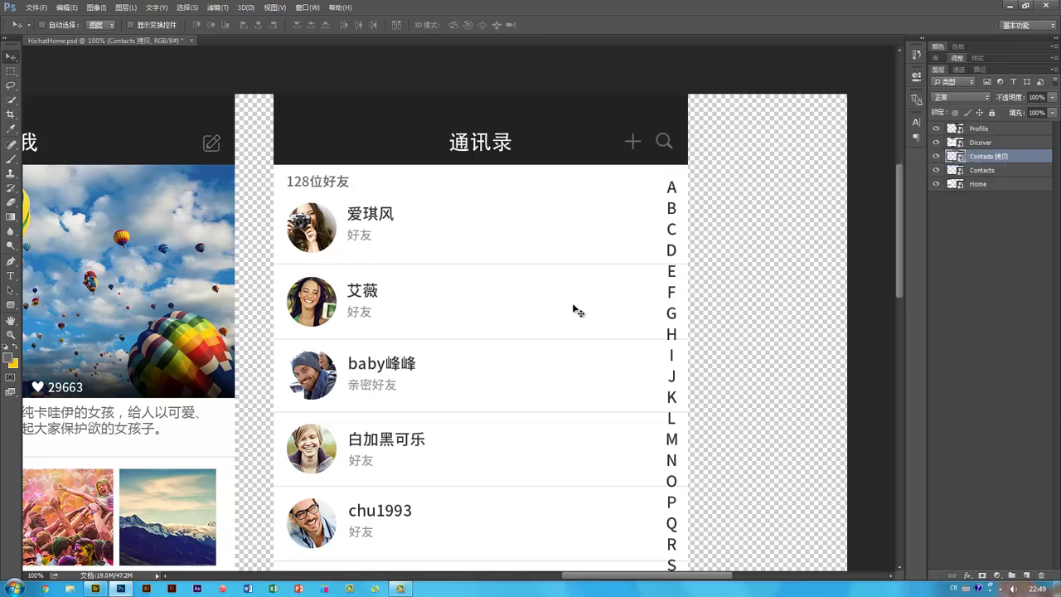
Step: Rename the copied Contacts layer to Chat and place it beside the original contacts screen
key("ctrl+minus")
key("ctrl+minus")
left_click_drag(628, 411, 450, 341)
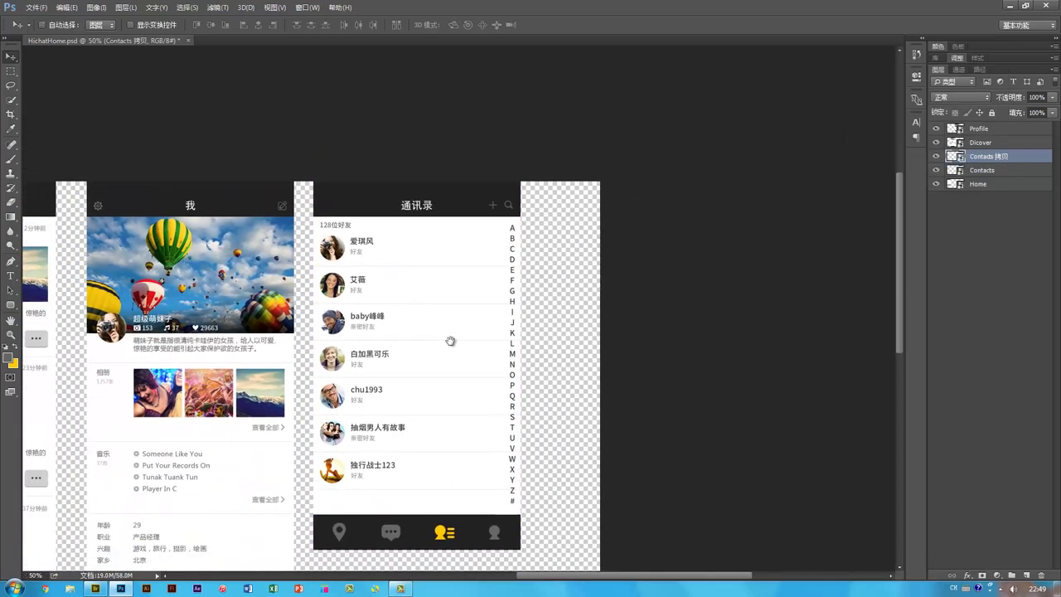
double_click(988, 157)
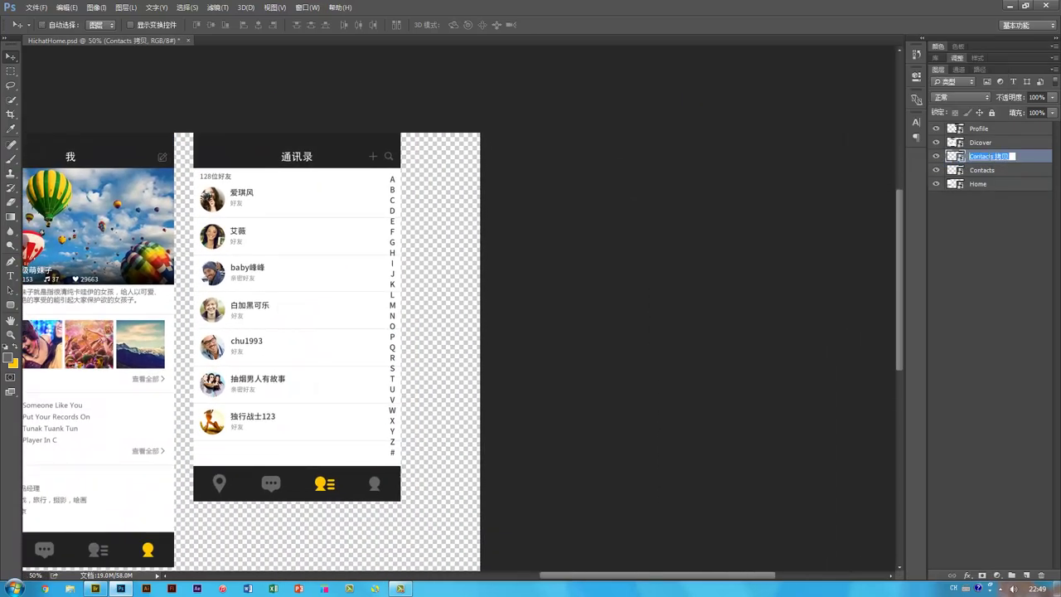
type("Chat")
key("Return")
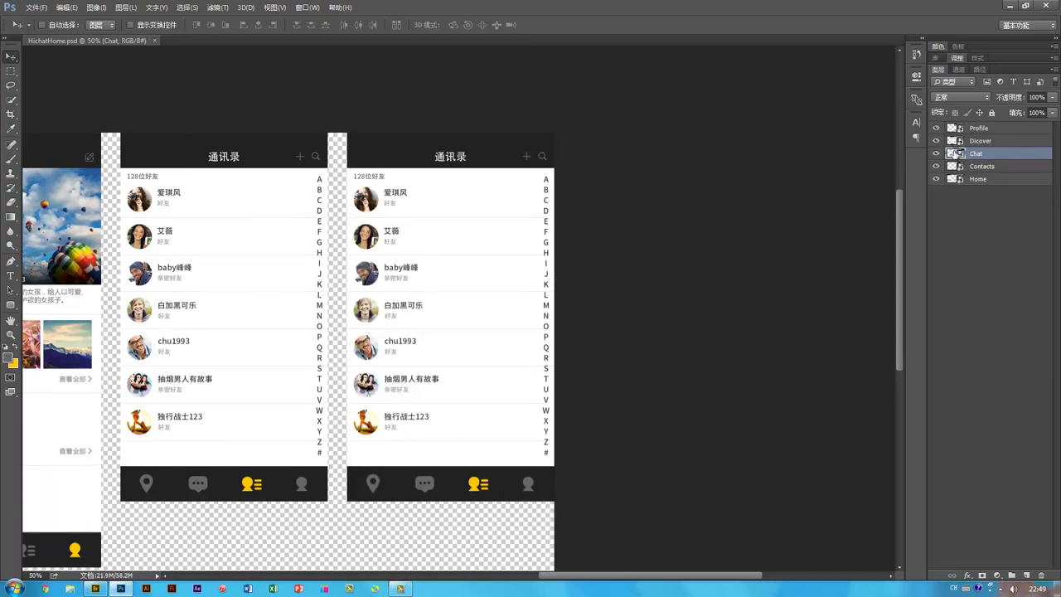
Step: Open the Chat smart object's contents and change the header title to the first friend's nickname
double_click(955, 153)
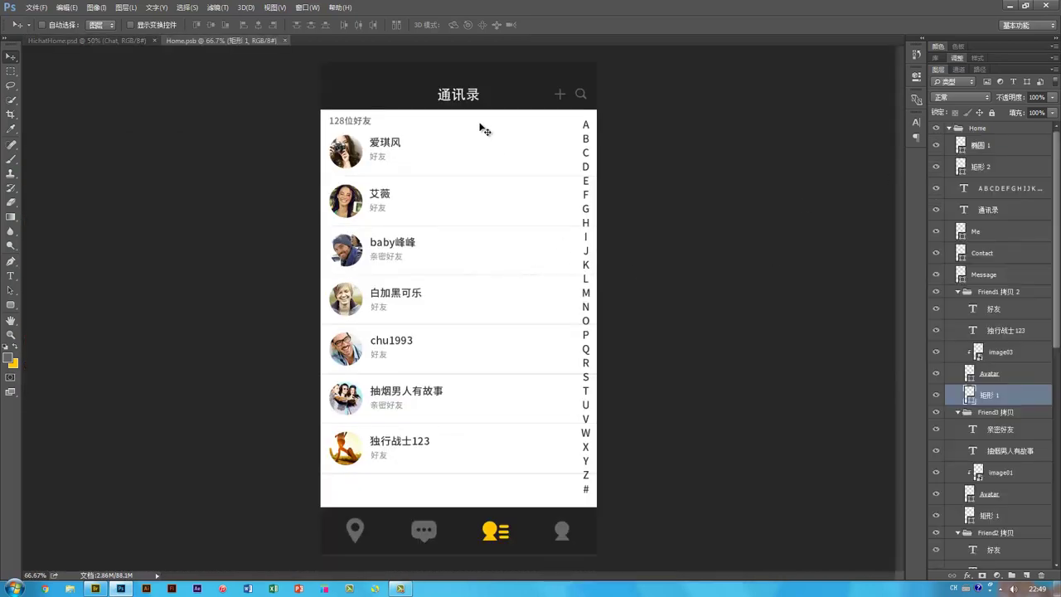
key("t")
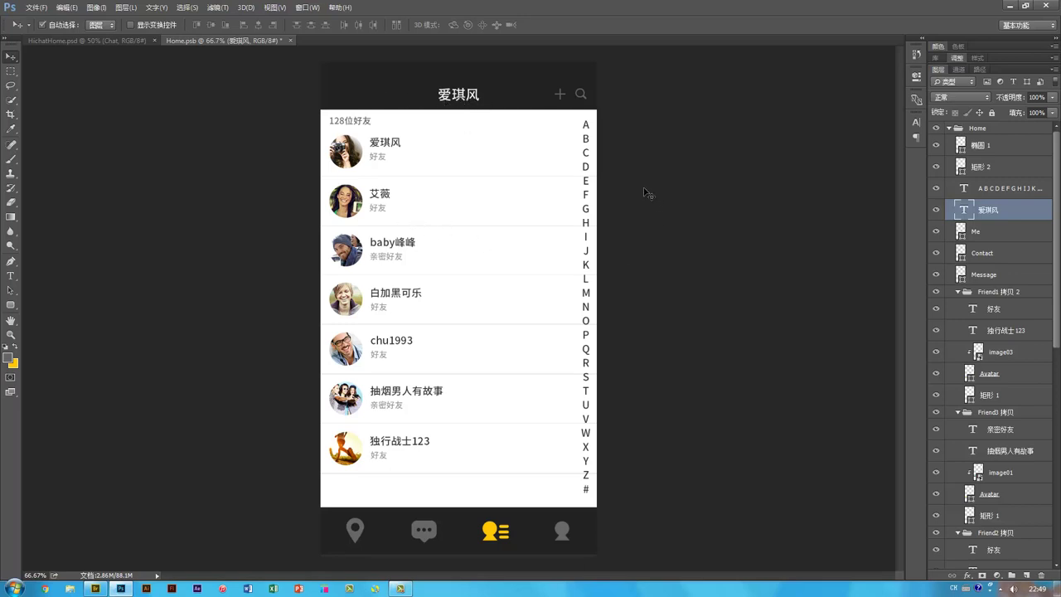
Step: Delete the friend-list rows, alphabet index and bottom navigation, keeping the header, the first friend's avatar and labels, and the last friend's avatar
left_click_drag(641, 189, 325, 478)
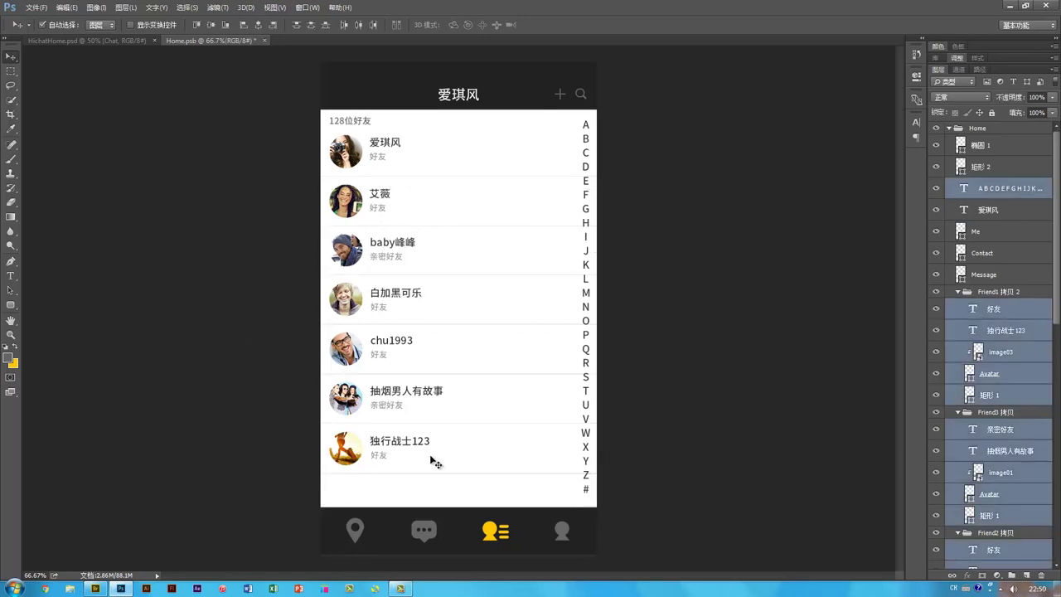
left_click(348, 453, "shift")
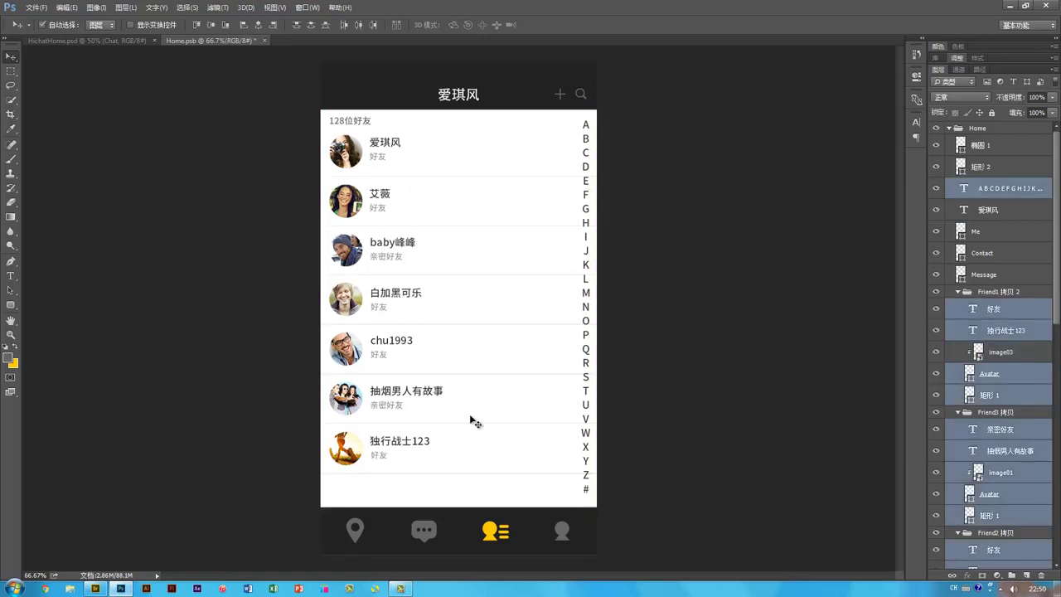
left_click(349, 448, "ctrl+shift")
mouse_move(407, 454)
left_mouse_down()
mouse_move(464, 426)
mouse_move(408, 455)
left_mouse_up()
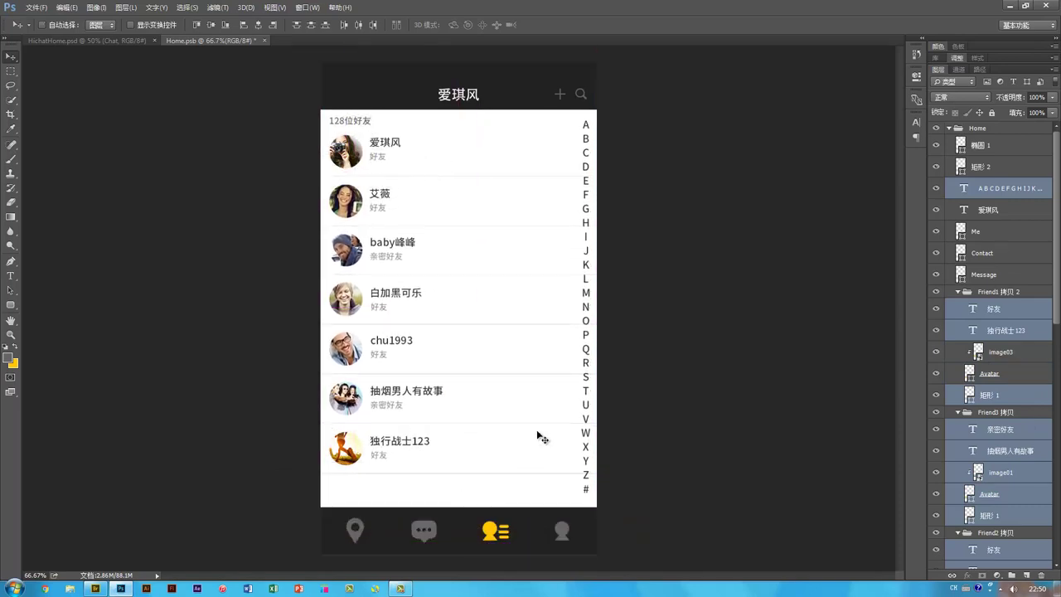
key("Delete")
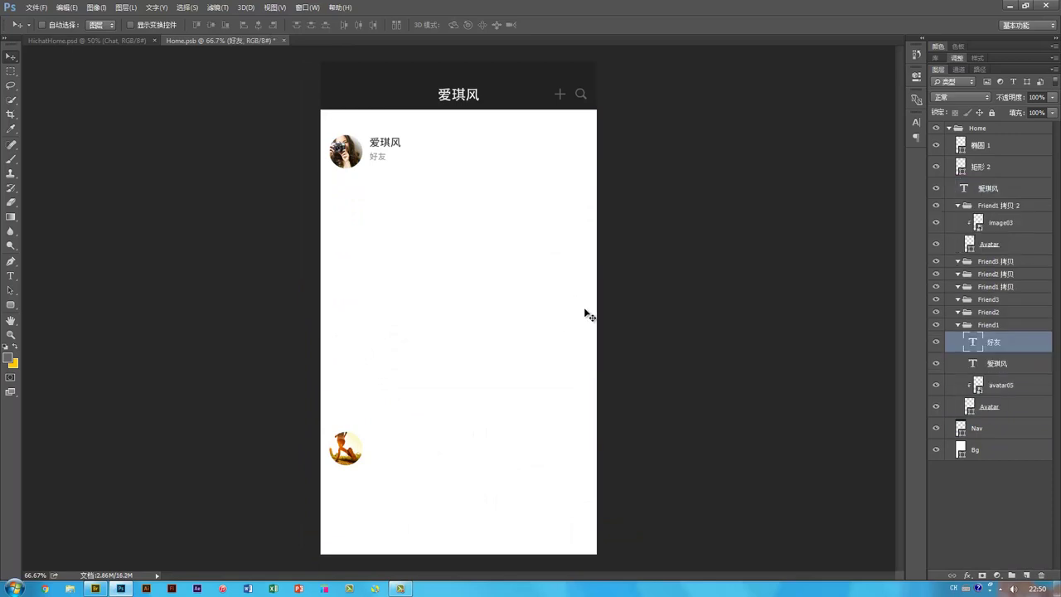
Step: Delete the nickname and 好友 text layers beside the first avatar
key("ctrl+plus")
left_click_drag(434, 244, 433, 292)
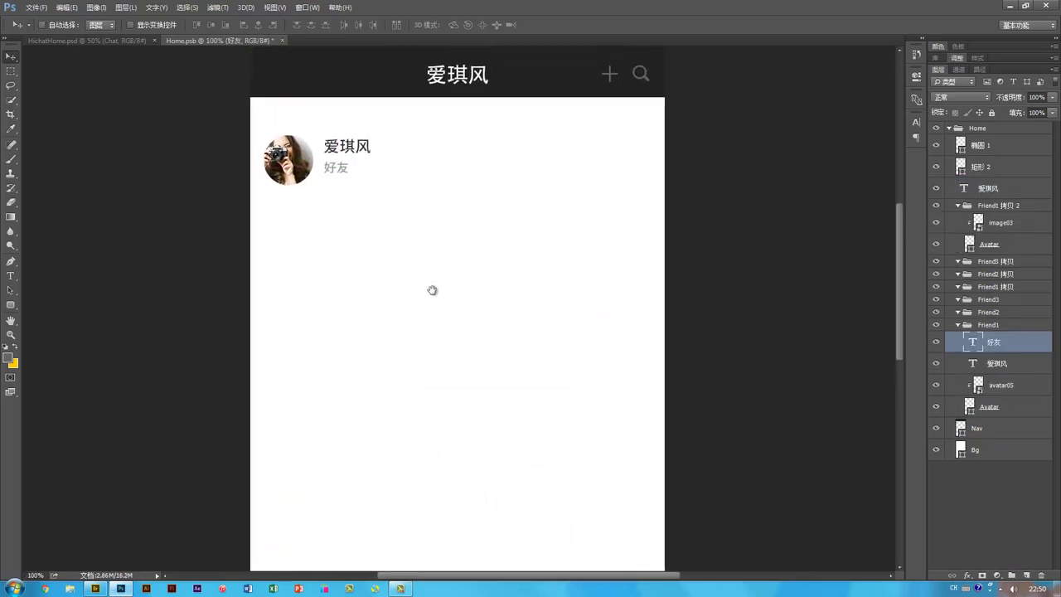
left_click_drag(473, 162, 475, 192)
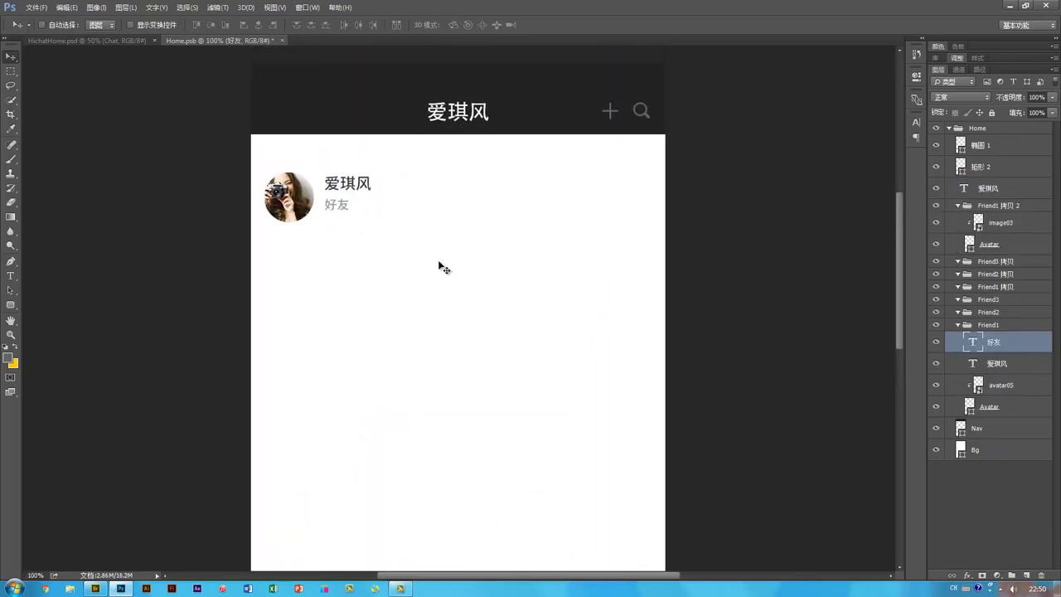
left_click(343, 186, "ctrl+shift")
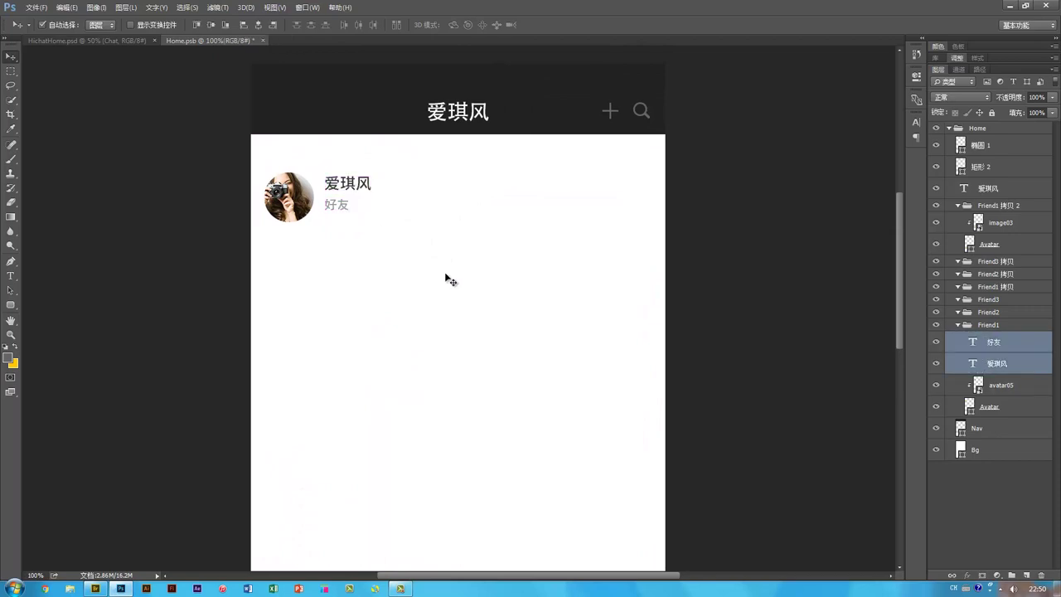
key("Delete")
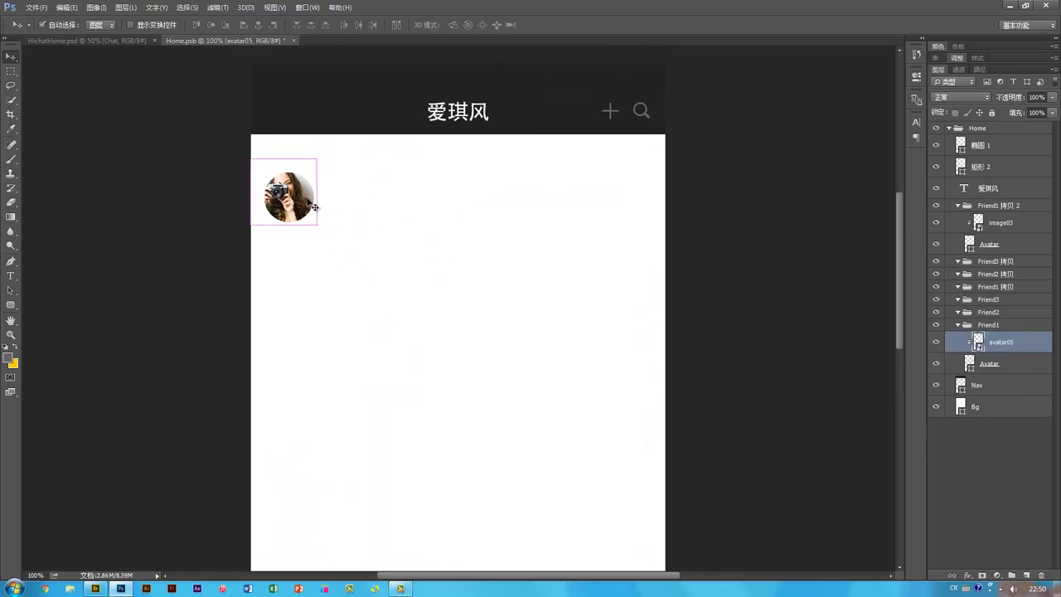
Step: Move the first avatar and its clipped image up towards the header, and remove the empty friend groups
left_click(995, 362, "ctrl")
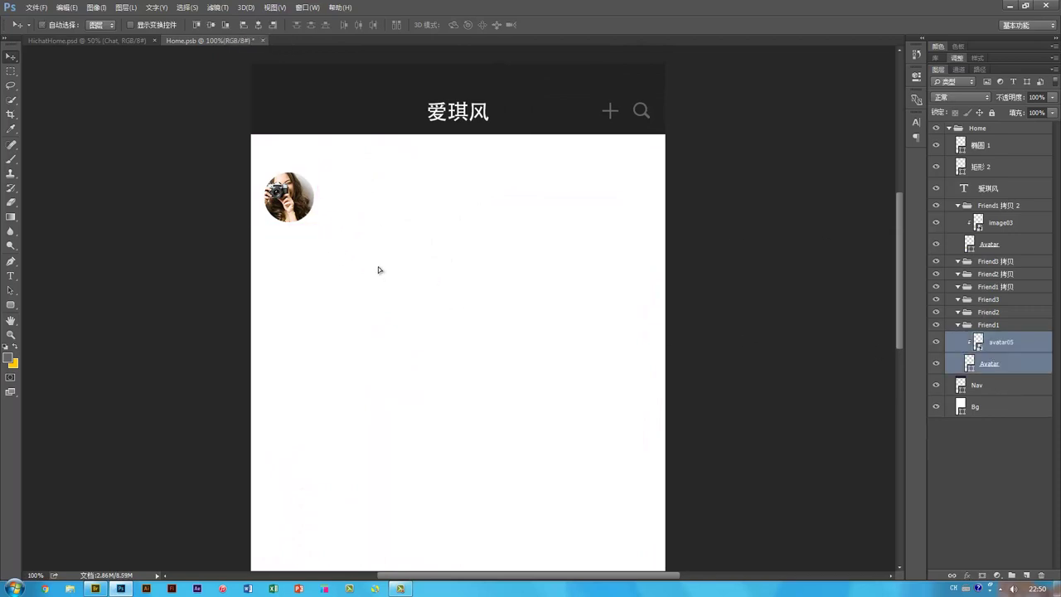
left_click_drag(378, 269, 378, 244)
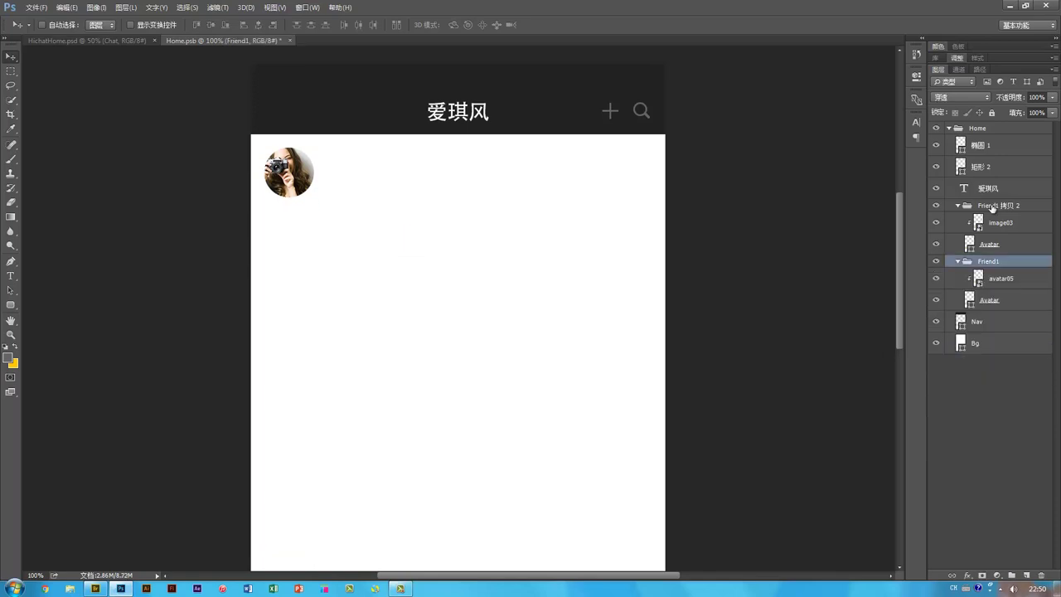
Step: Move the Friend1 拷贝 2 group's avatar up and across to the right side of the chat screen
left_click(990, 207)
left_click_drag(511, 415, 495, 181)
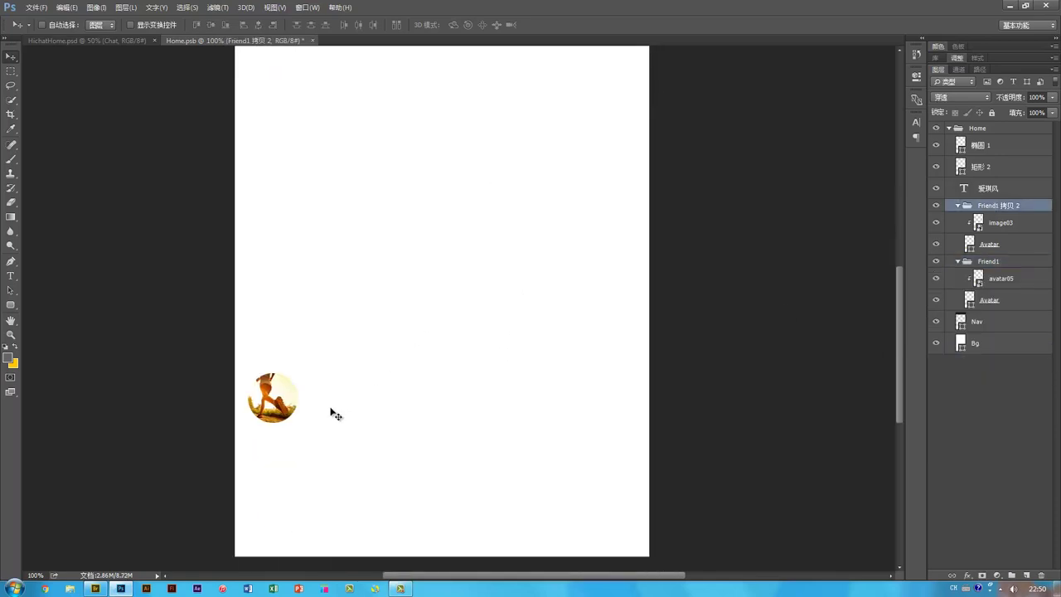
left_click_drag(358, 362, 539, 201)
left_click_drag(565, 147, 636, 407)
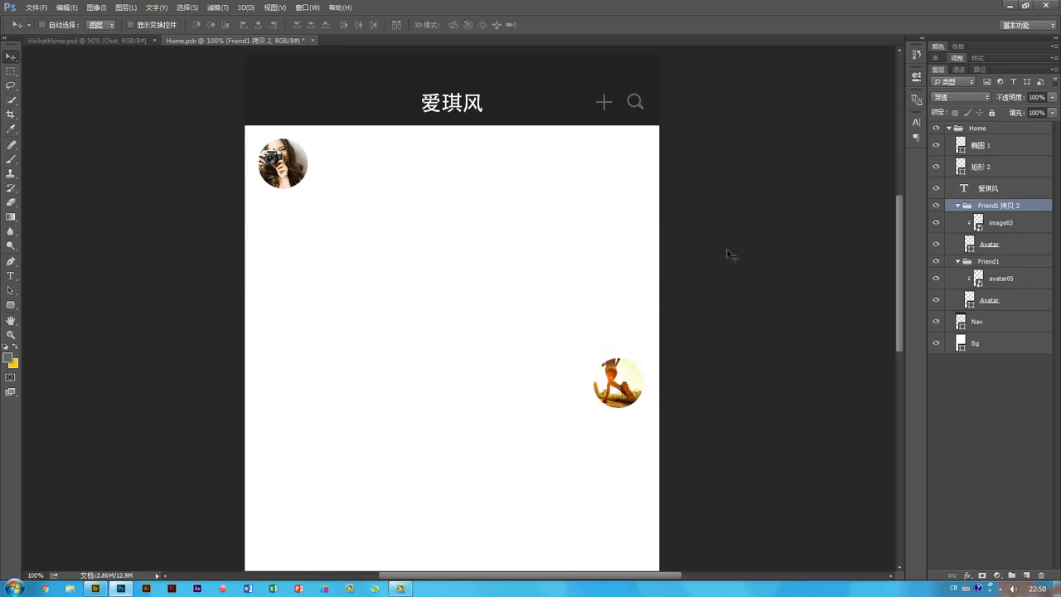
Step: Draw a grey rounded rectangle about 489 × 458 px with a 10 px radius beside the first avatar
left_click_drag(731, 246, 725, 265)
left_click(11, 306)
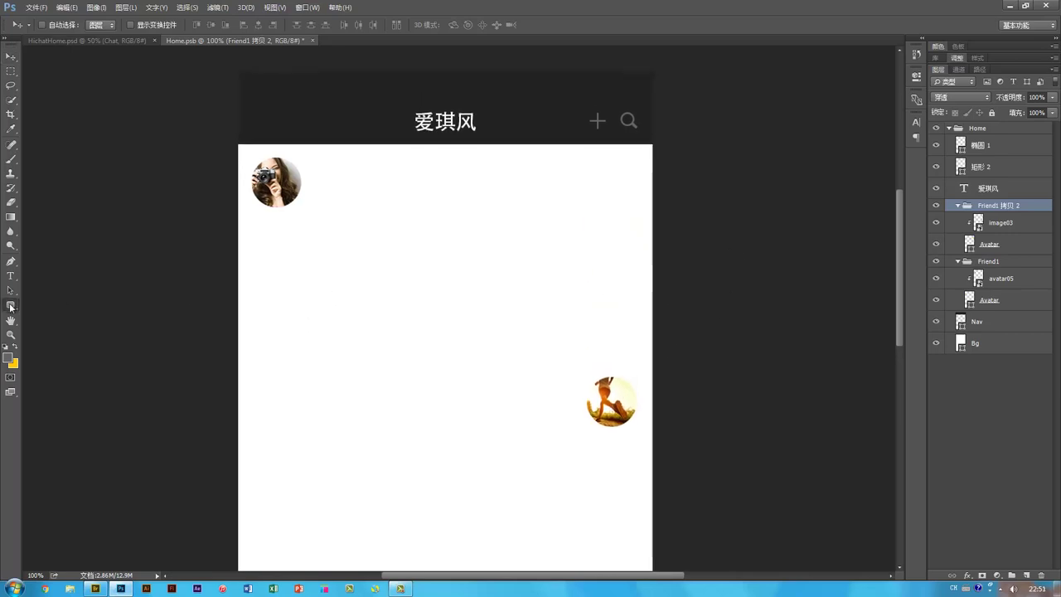
left_click(64, 313)
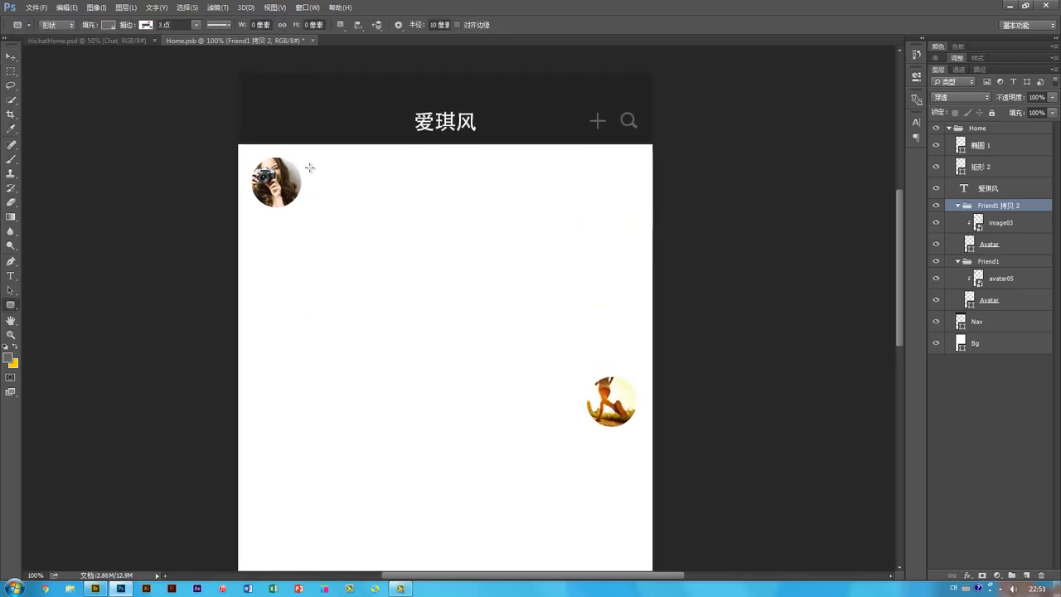
left_click_drag(316, 160, 586, 413)
Step: Set all corner radii of the rounded rectangle to 5 px
key("v")
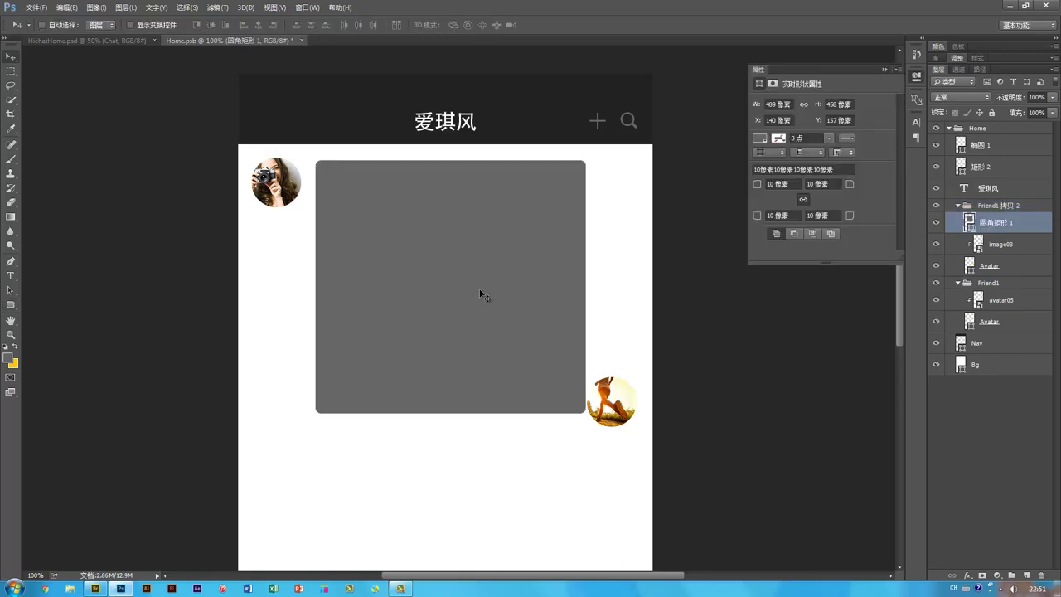
key("a")
left_click(770, 184)
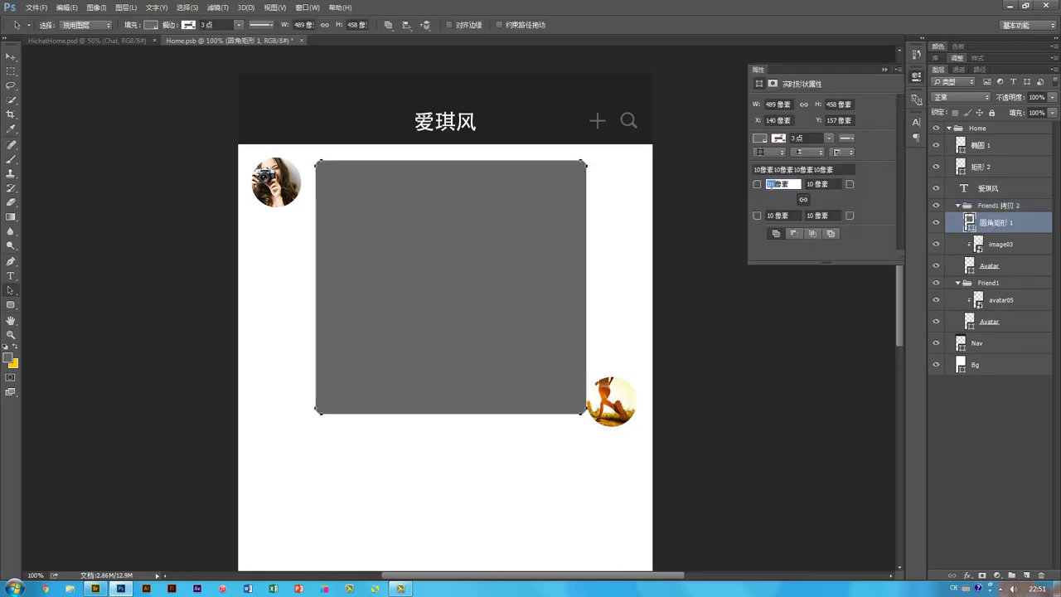
type("5")
key("Return")
key("v")
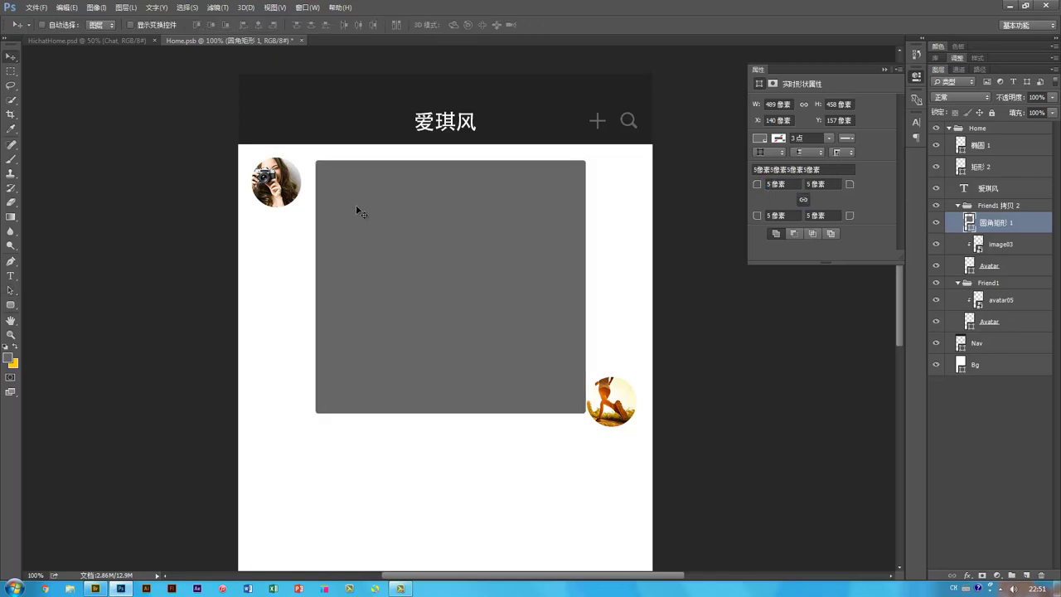
Step: Shorten the rounded rectangle from its bottom edge to a height of about 138 px
key("ctrl+t")
left_click_drag(486, 415, 469, 240)
key("Return")
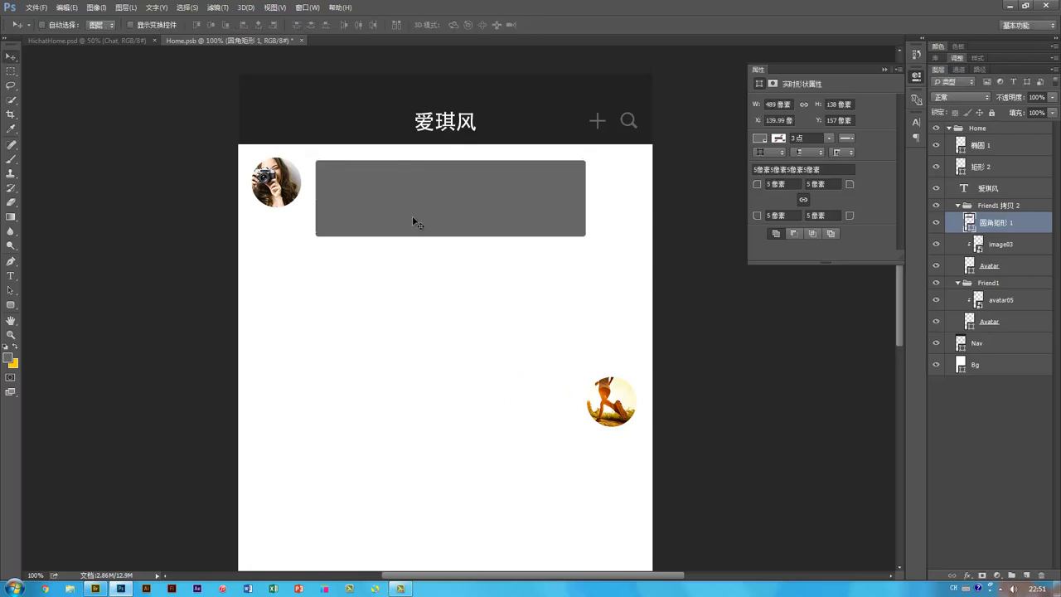
Step: Add a small square to the bubble shape at its left edge and rotate it into a diamond pointer facing the avatar
left_click_drag(11, 304, 77, 334)
left_click(80, 305)
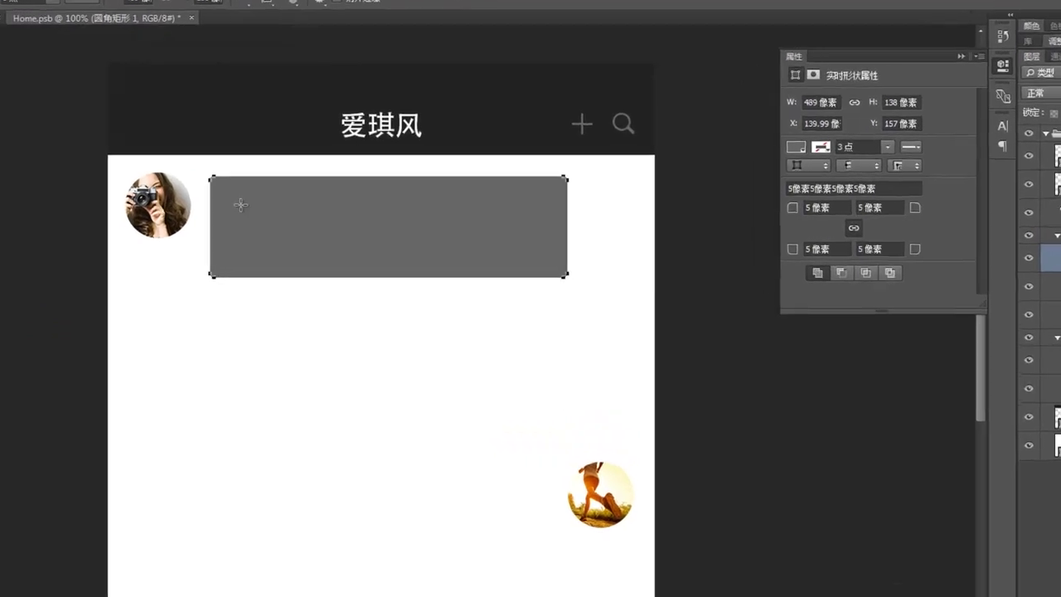
left_click_drag(337, 177, 313, 201)
left_click_drag(184, 238, 246, 245)
key("ctrl+t")
key("Return")
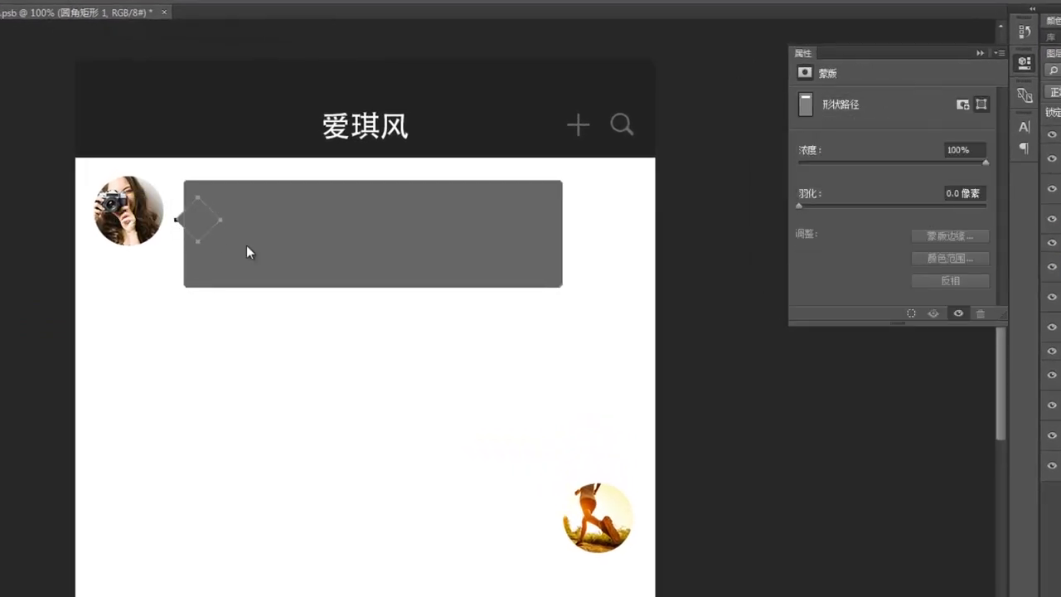
Step: Move the diamond pointer up toward the avatar's vertical centre and reduce its height to about 40 px
key("v")
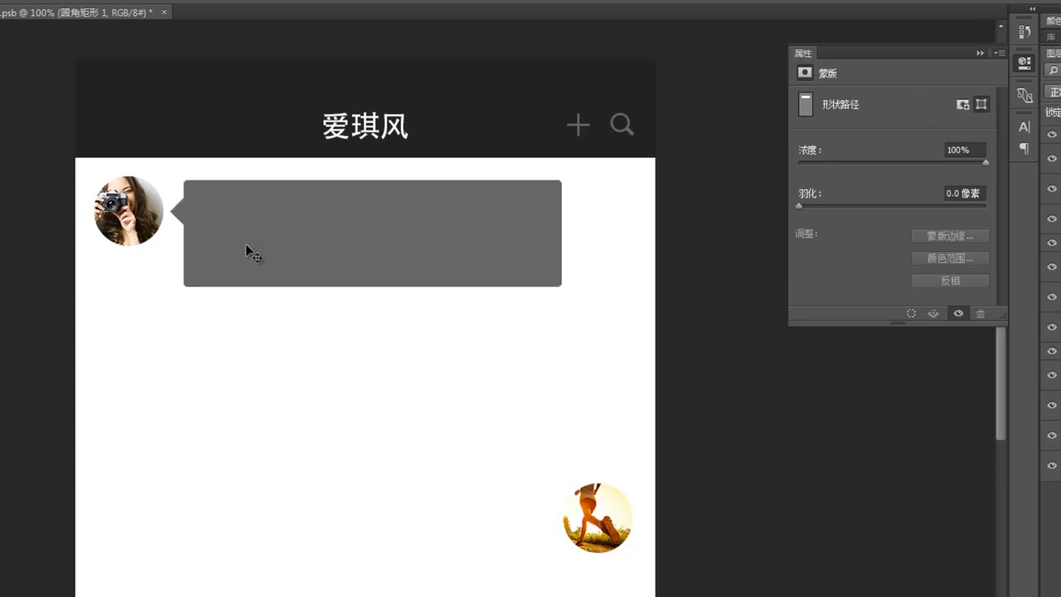
key("a")
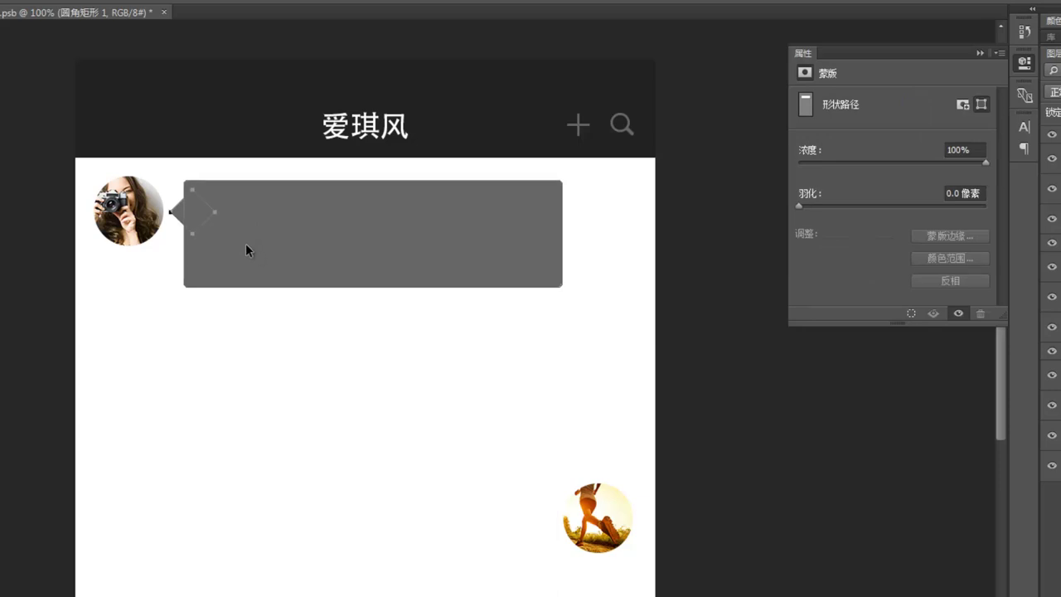
key("ctrl+plus")
key("ctrl+plus")
left_click_drag(339, 244, 557, 517)
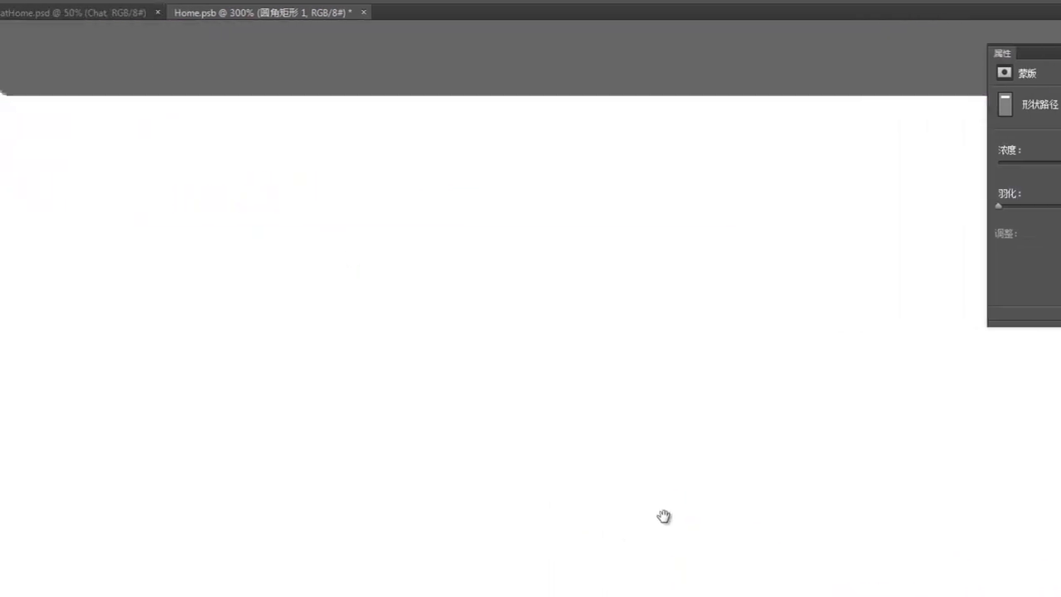
key("ctrl+t")
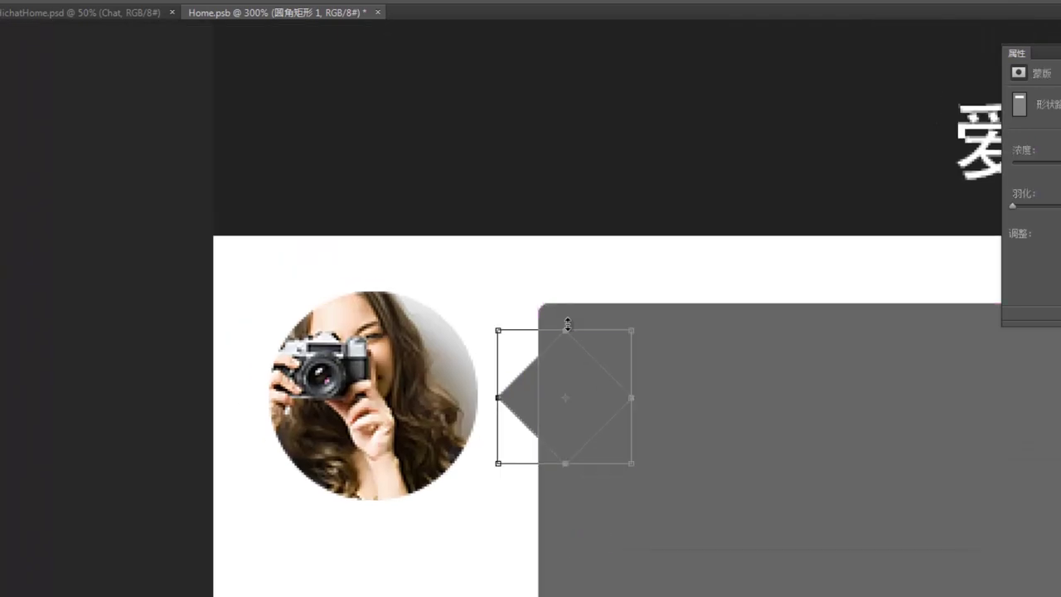
left_click_drag(567, 324, 567, 348)
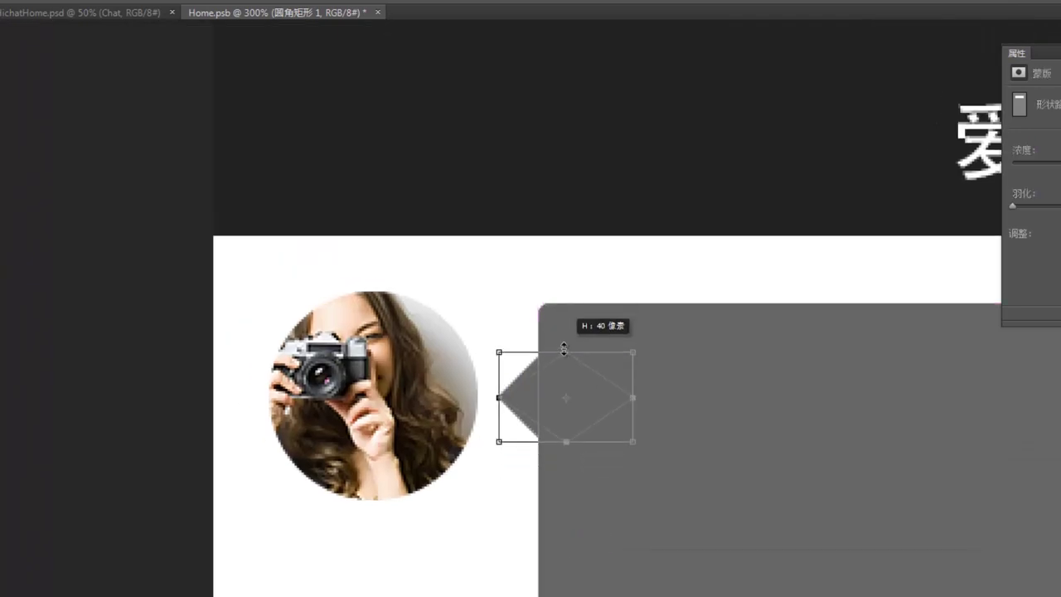
key("Return")
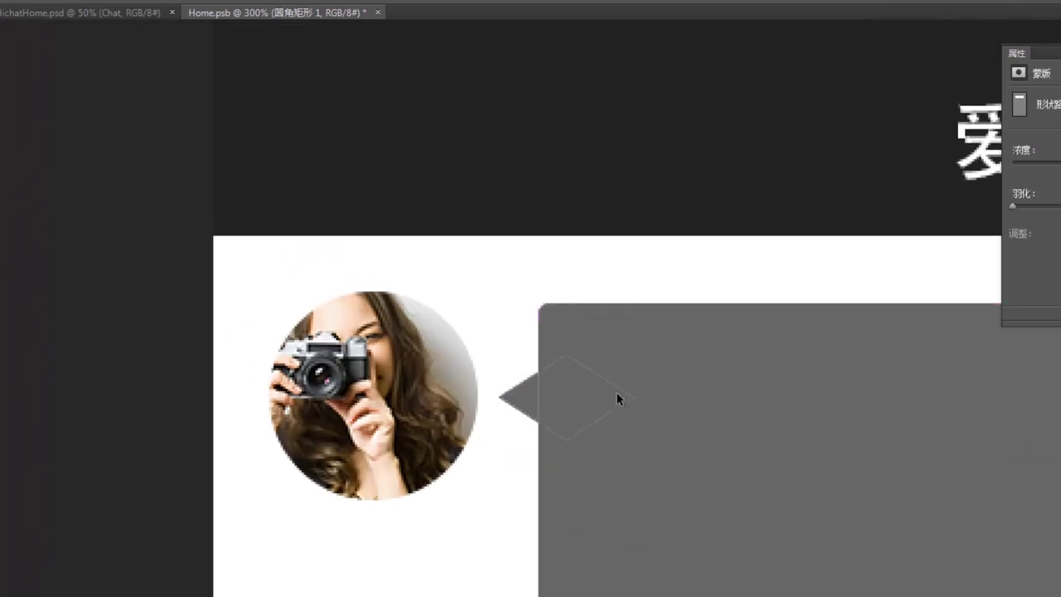
key("Return")
key("ctrl+minus")
key("ctrl+minus")
left_click_drag(796, 462, 707, 421)
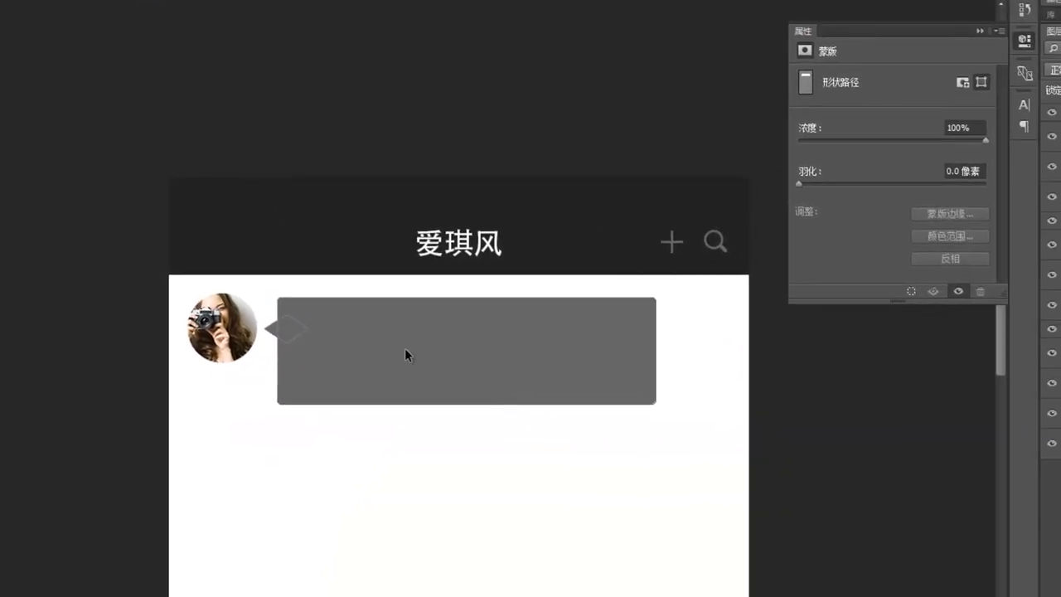
Step: Nudge the pointer inward so only a small tip protrudes from the bubble, and hide the path outline
key("Right")
key("Right")
key("Right")
key("Right")
key("Right")
key("ctrl+h")
key("ctrl+h")
key("Left")
key("Left")
key("ctrl+h")
left_click_drag(449, 521, 412, 426)
left_click_drag(481, 357, 460, 379)
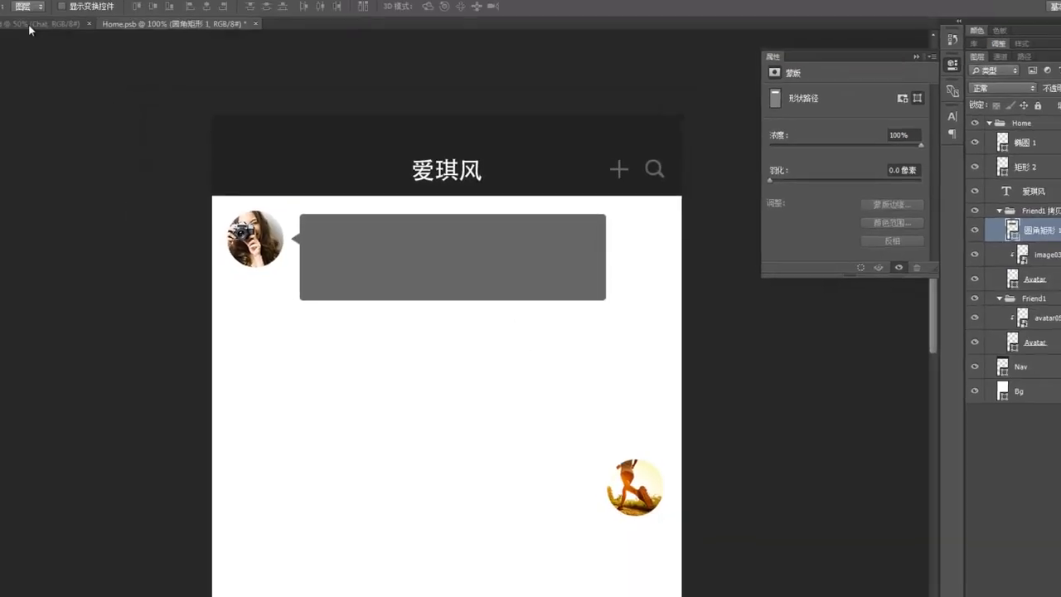
Step: Switch to HichatHome.psd and open the contents of the Profile smart object
left_click(30, 25)
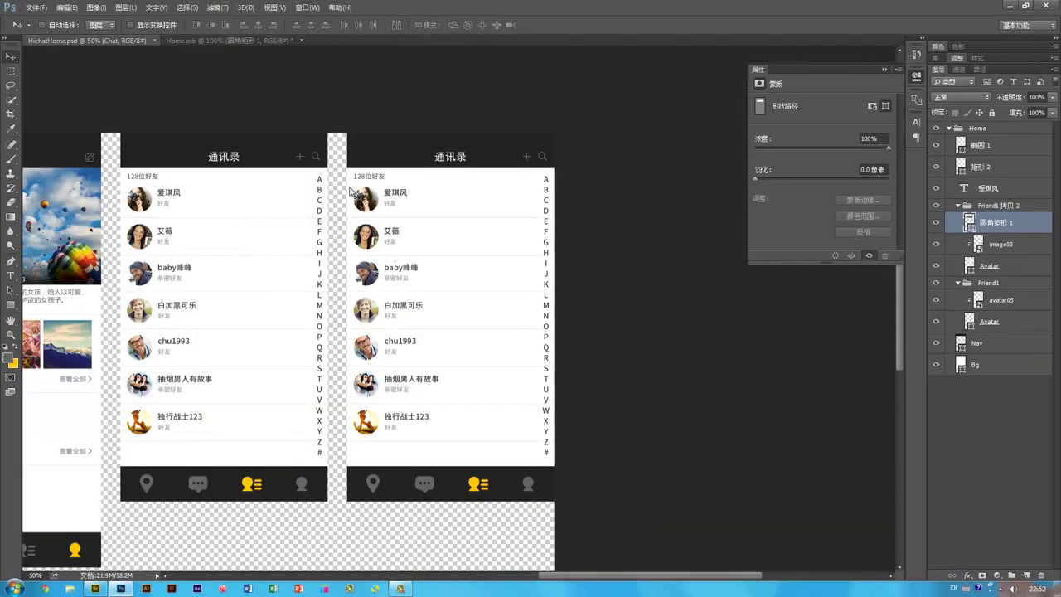
left_click_drag(292, 312, 583, 326)
left_click_drag(364, 375, 567, 360)
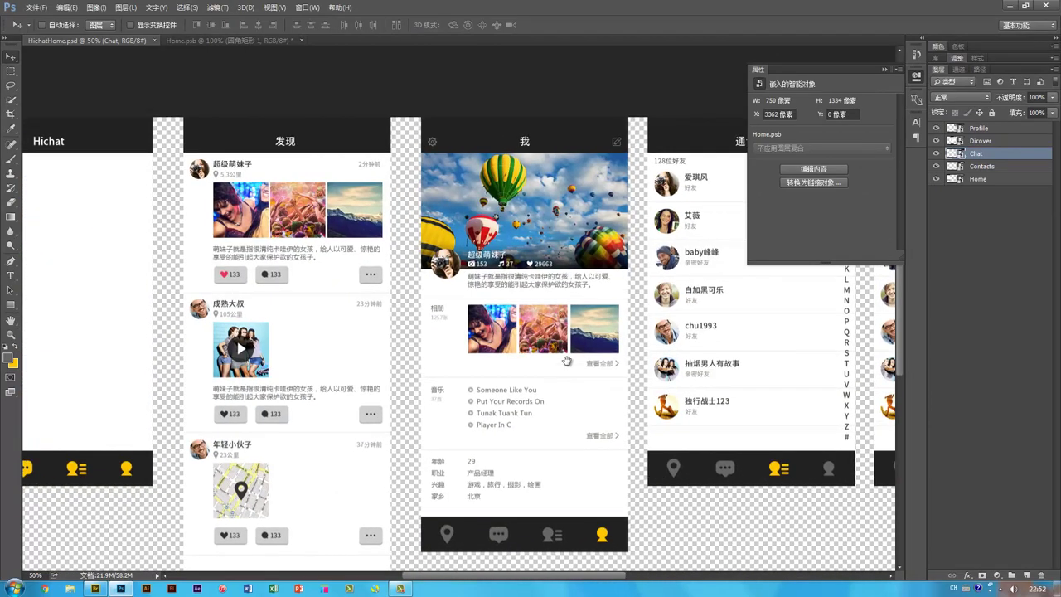
left_click(569, 305)
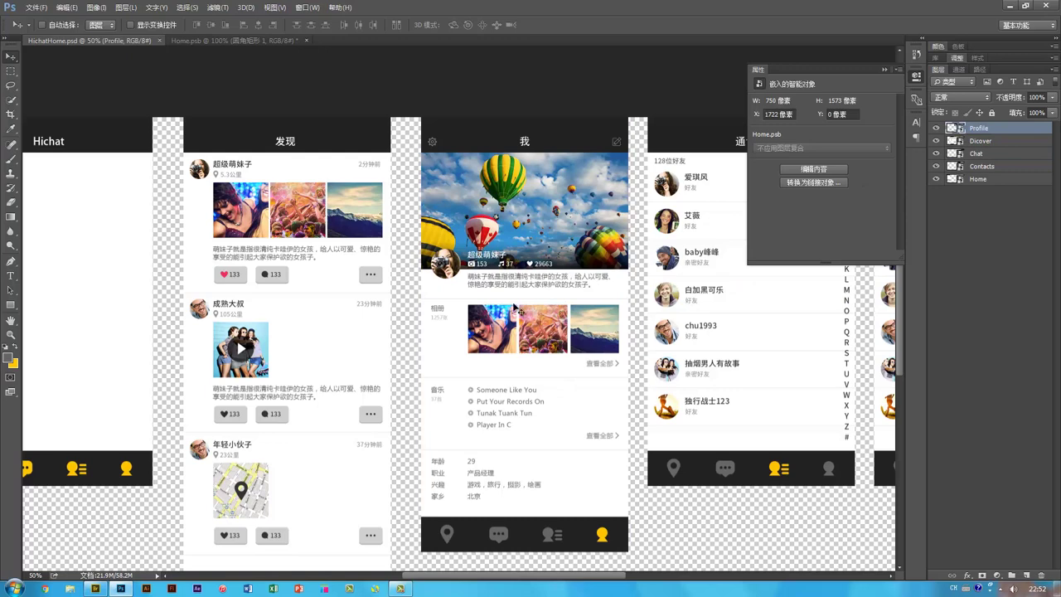
double_click(950, 128)
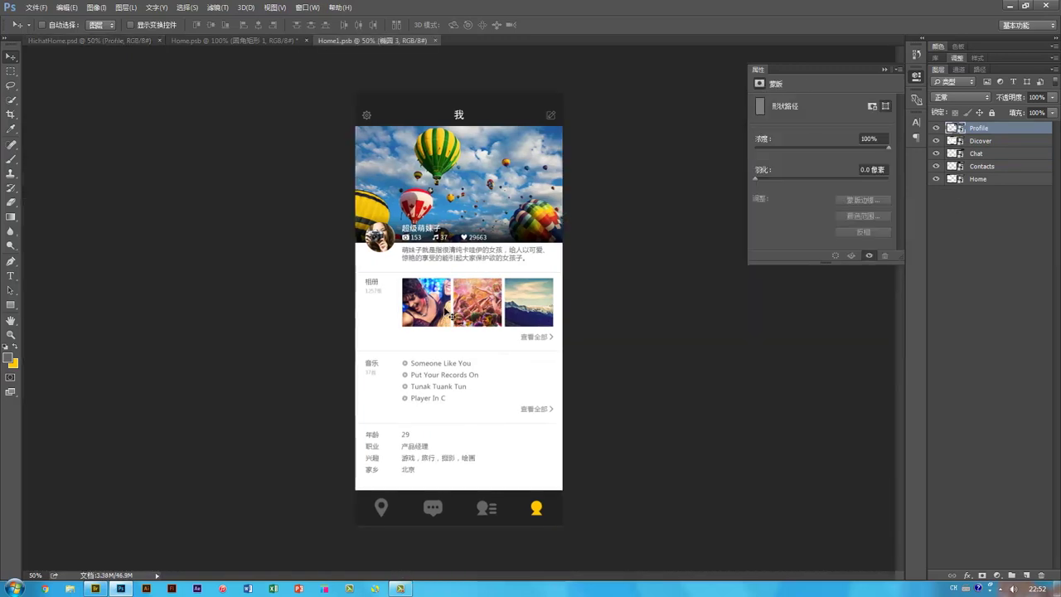
Step: Copy the profile's two-line description into Home.psb, move its layer above the title text layer, and place it over the bubble
left_click_drag(365, 89, 467, 296)
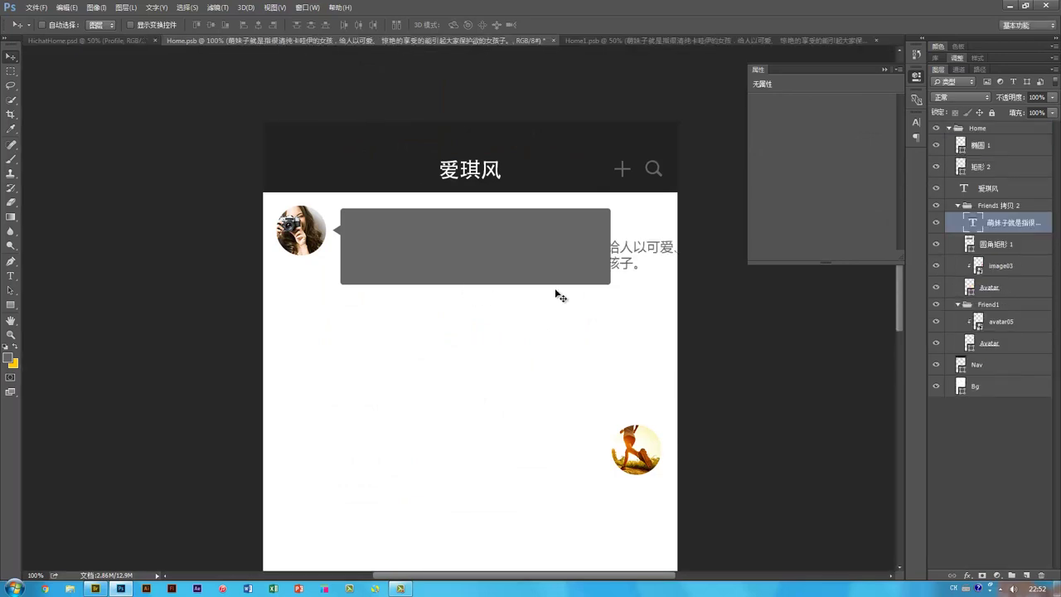
left_click_drag(1011, 222, 1008, 178)
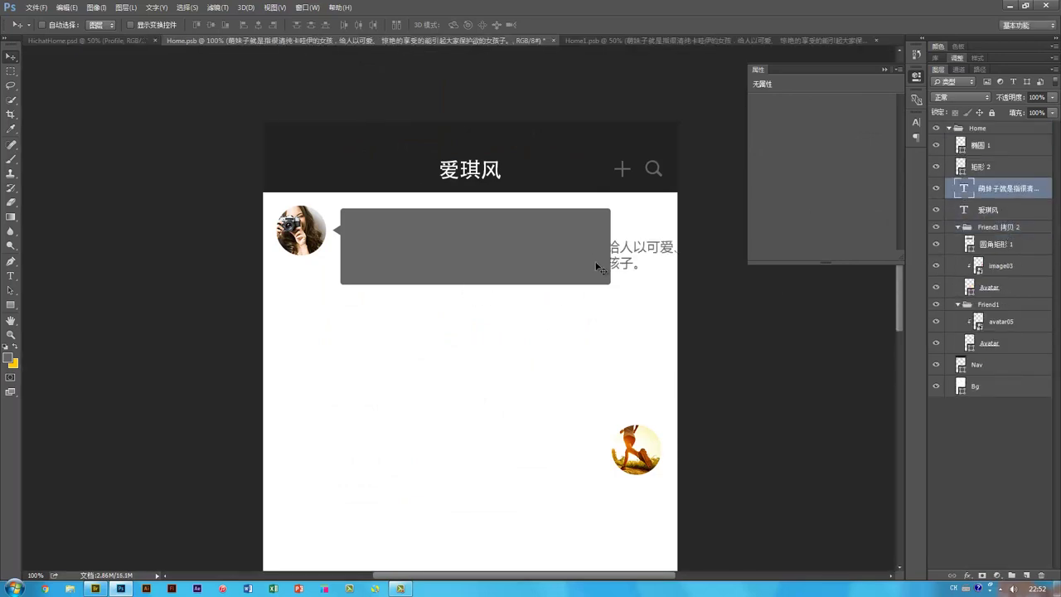
left_click_drag(596, 266, 573, 244)
Step: Set the message bubble's fill colour to light grey #eeeeee
left_click(492, 279, "ctrl")
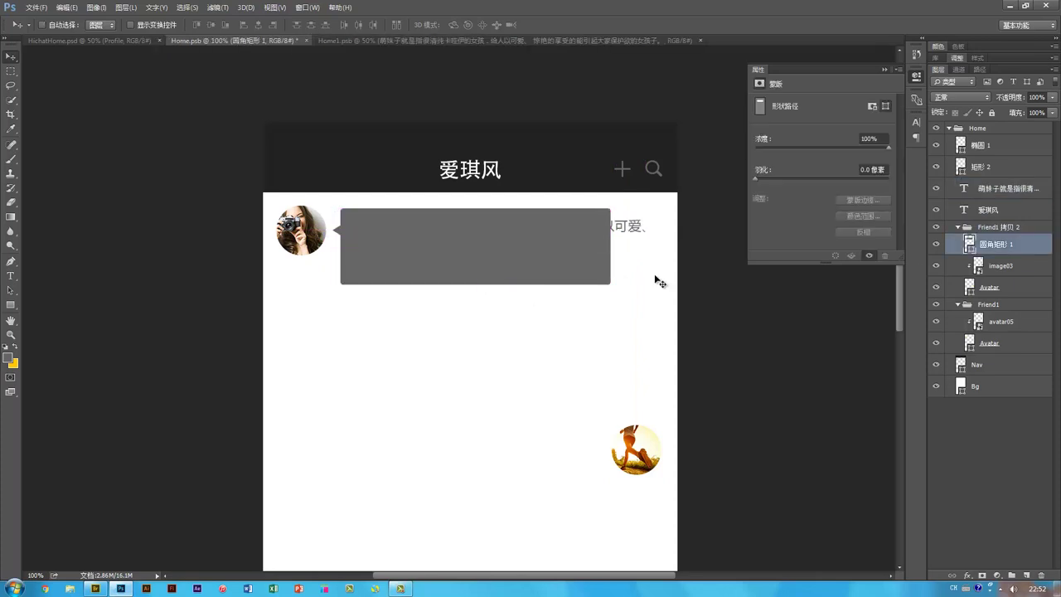
double_click(969, 242)
left_click(583, 376)
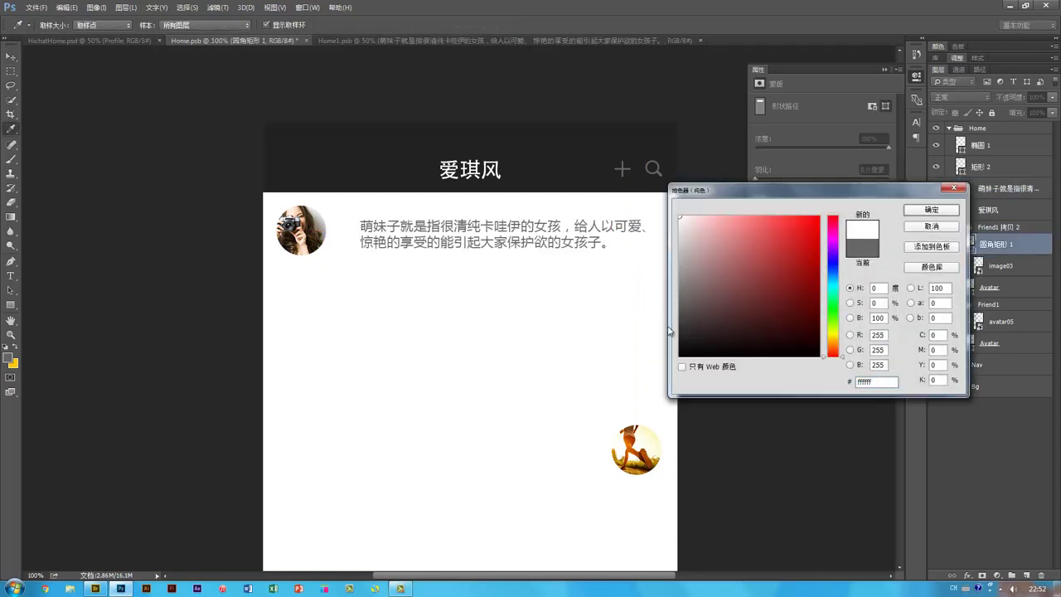
mouse_move(683, 222)
left_mouse_down()
mouse_move(671, 221)
mouse_move(676, 234)
left_mouse_up()
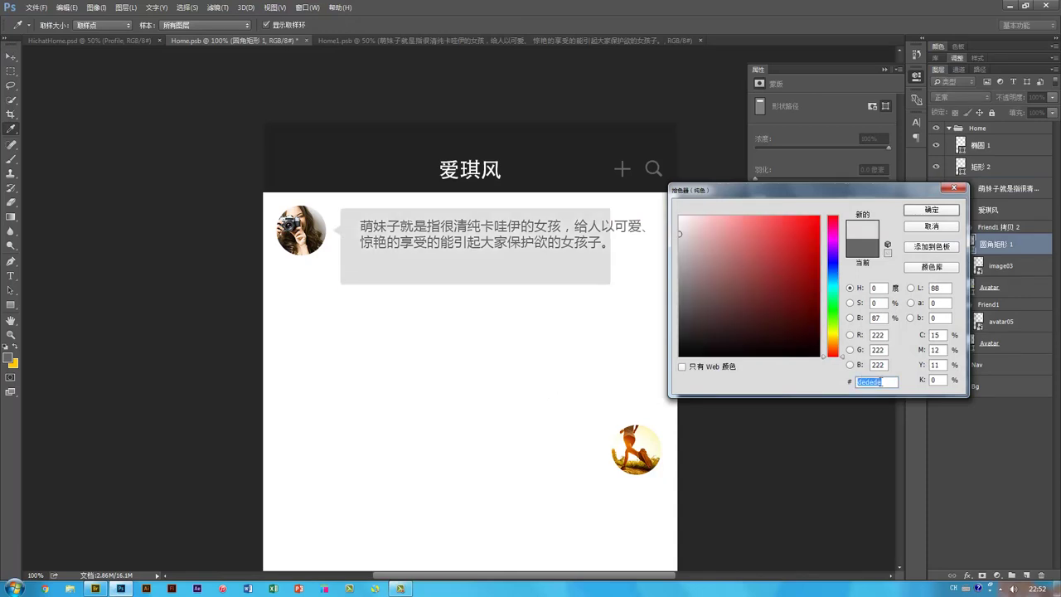
type("eeeeee")
key("Return")
Step: Align the description text inside the bubble and re-break it into three lines, after 给人 and after 保护欲
key("ctrl")
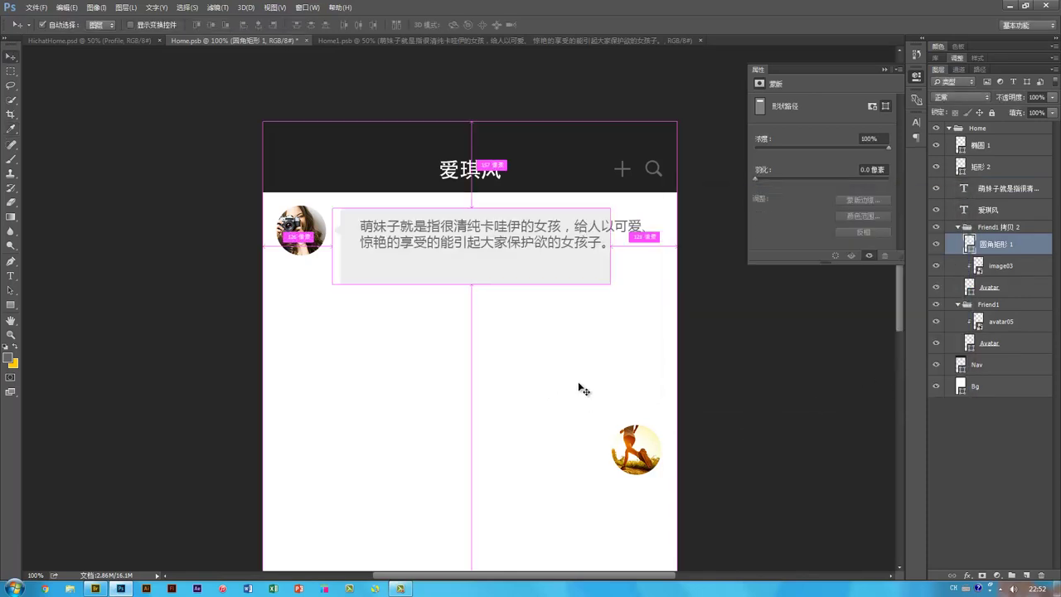
key("space")
mouse_move(547, 397)
left_mouse_down()
mouse_move(544, 331)
mouse_move(541, 382)
left_mouse_up()
left_click_drag(495, 228, 524, 218)
key("t")
left_click(585, 217)
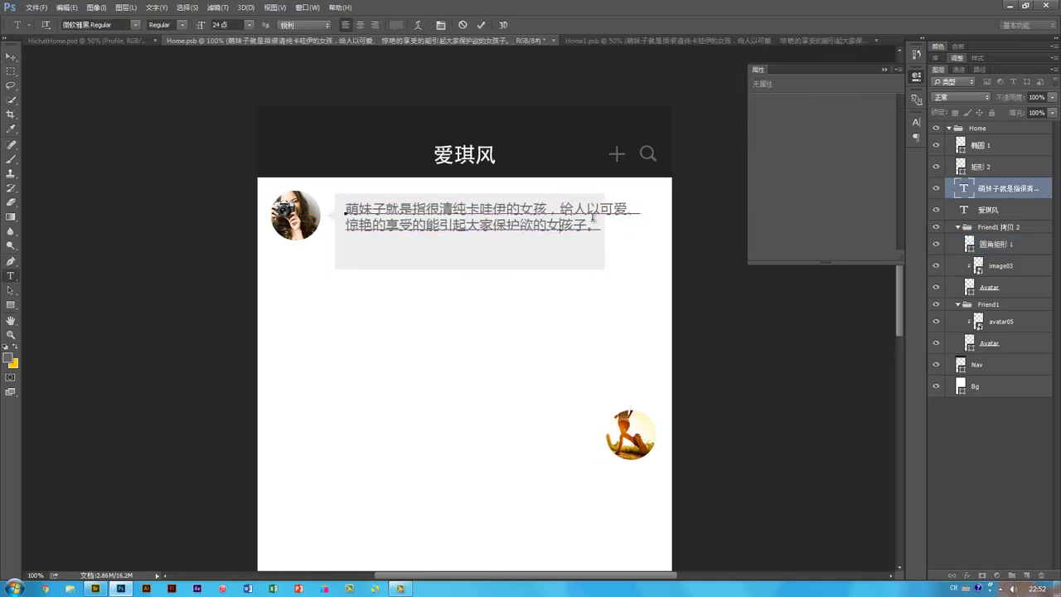
key("Return")
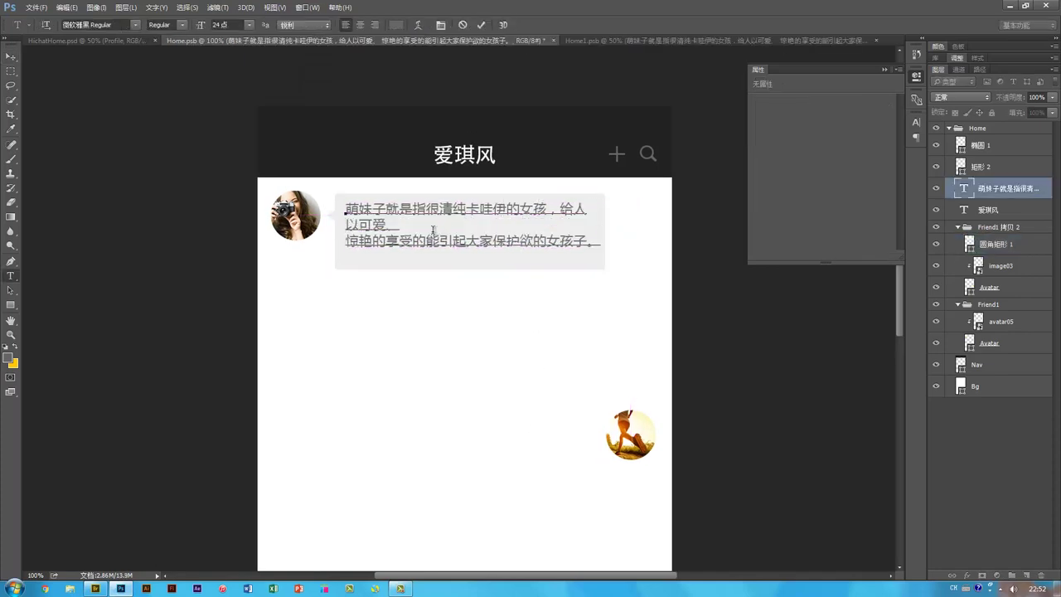
key("Delete")
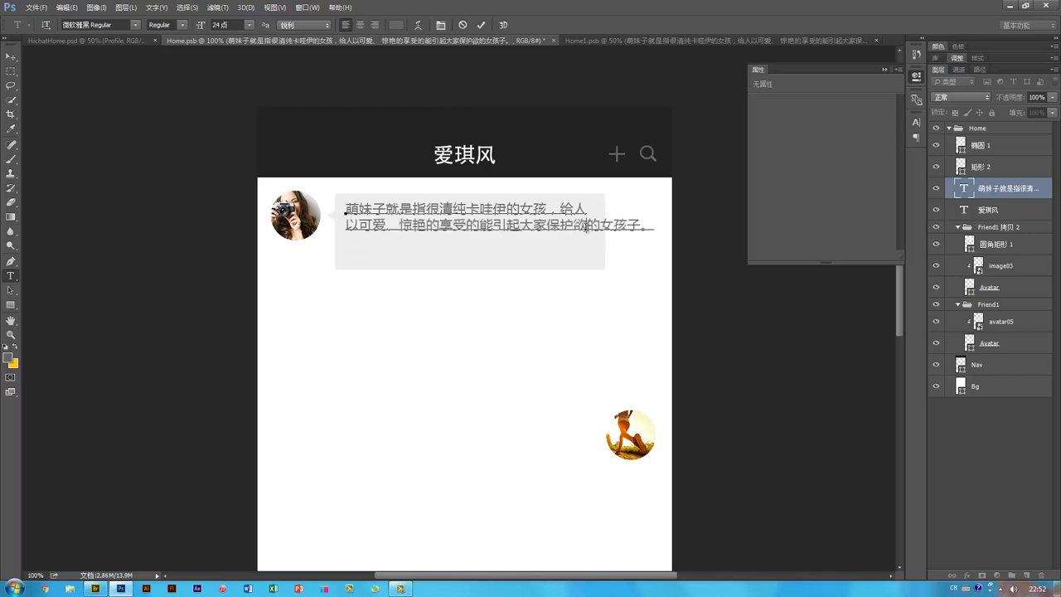
left_click(586, 224)
key("Return")
key("ctrl+Return")
key("v")
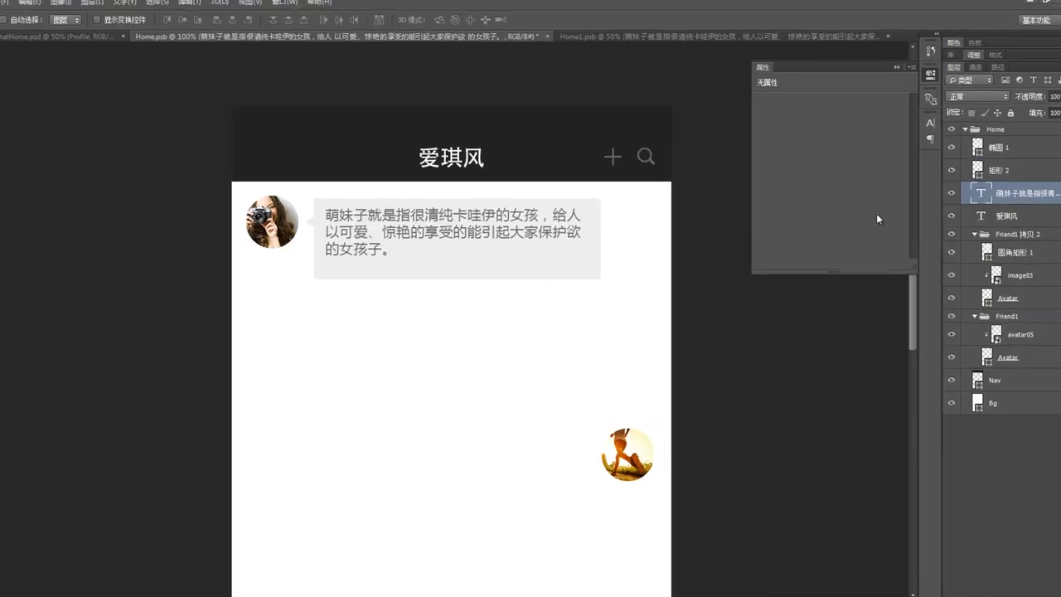
Step: Set the leading of the bubble text to 34 pt
left_click(986, 129)
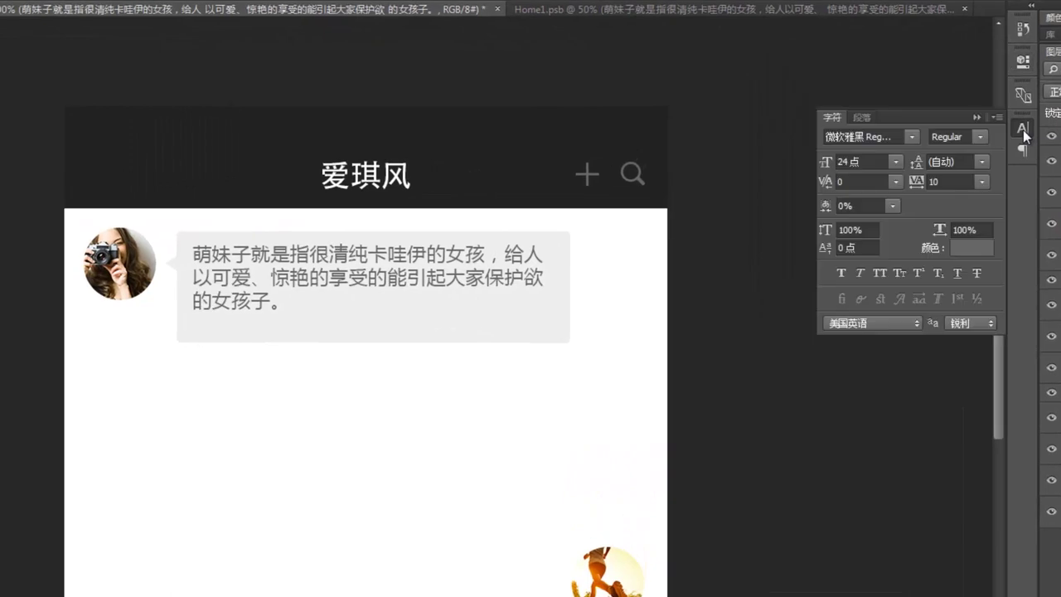
left_click(983, 161)
left_click(954, 370)
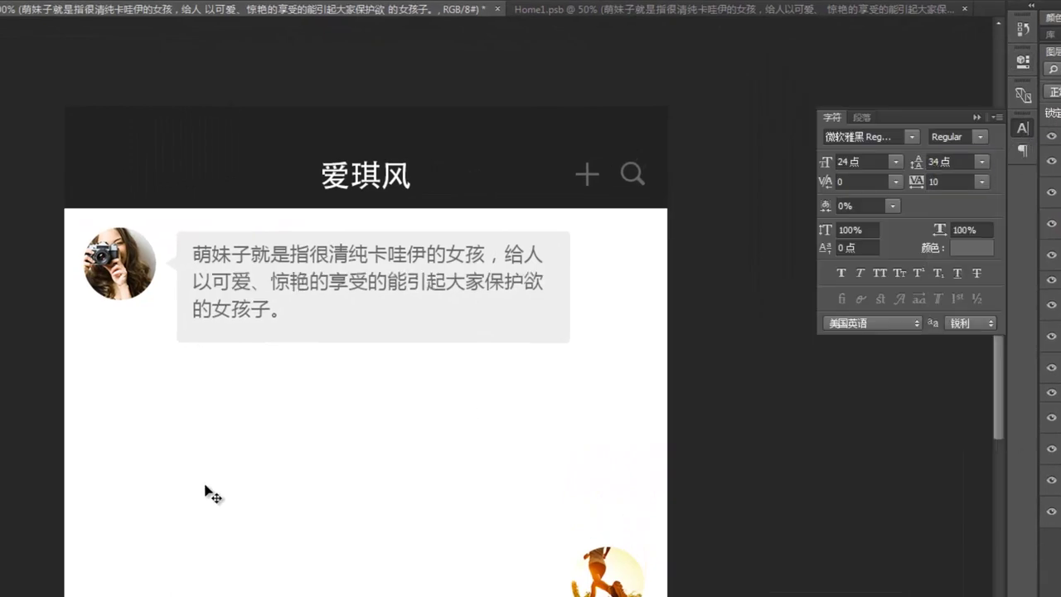
left_click_drag(287, 536, 255, 490)
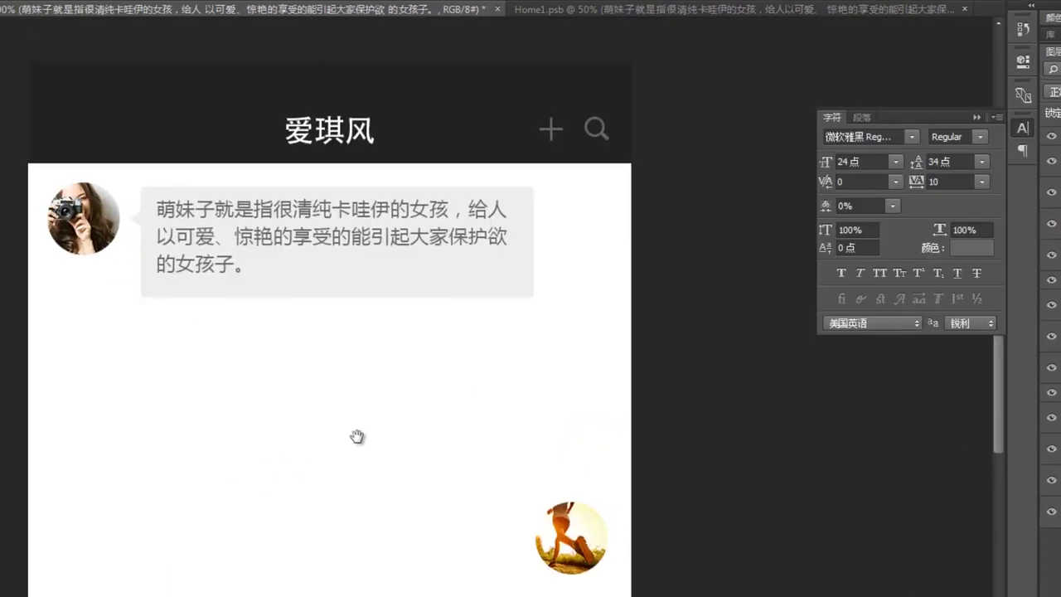
left_click_drag(357, 436, 333, 470)
key("ctrl+minus")
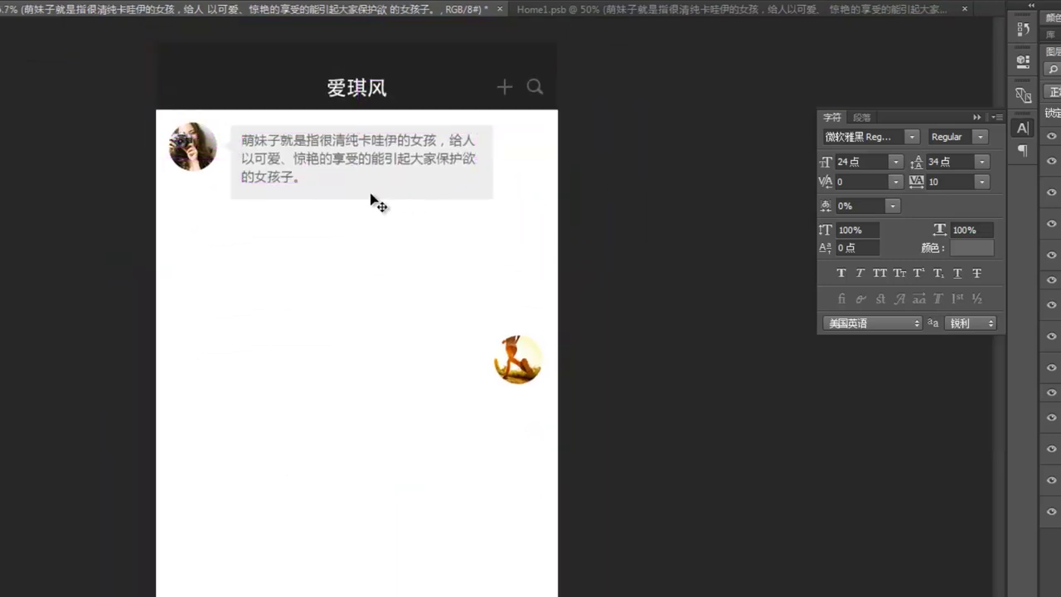
Step: Set the bubble's fill to the darker grey #d9d9d9 and add a Stroke effect to its layer
left_click(440, 194)
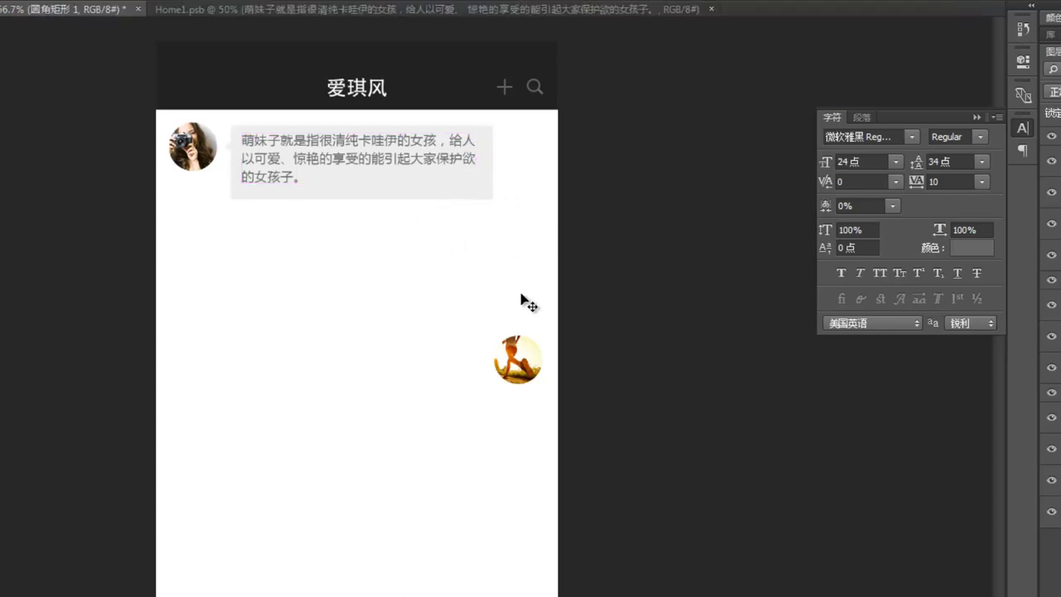
double_click(997, 303)
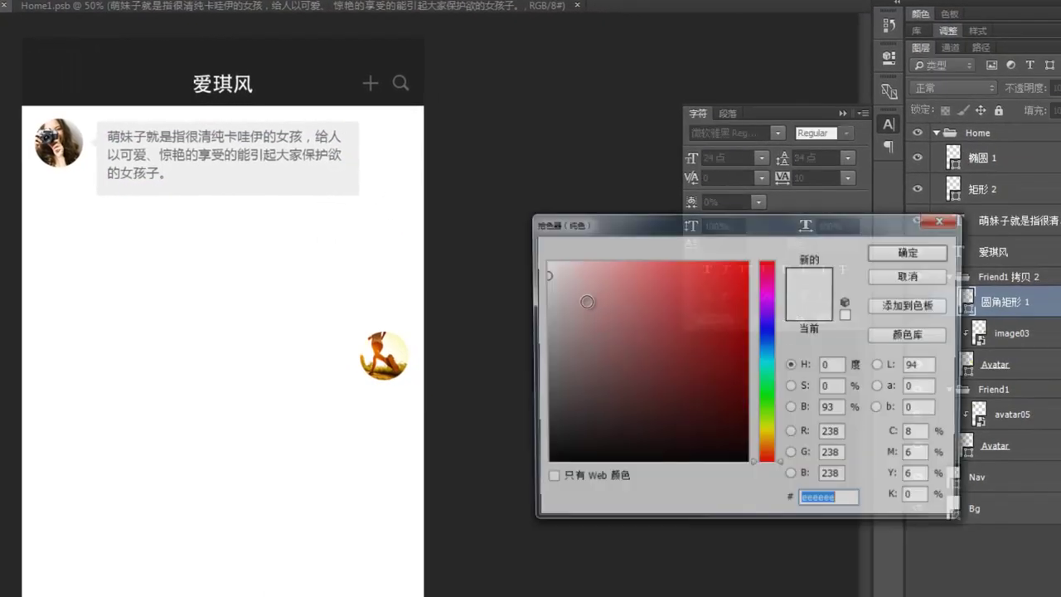
type("d9d9d9")
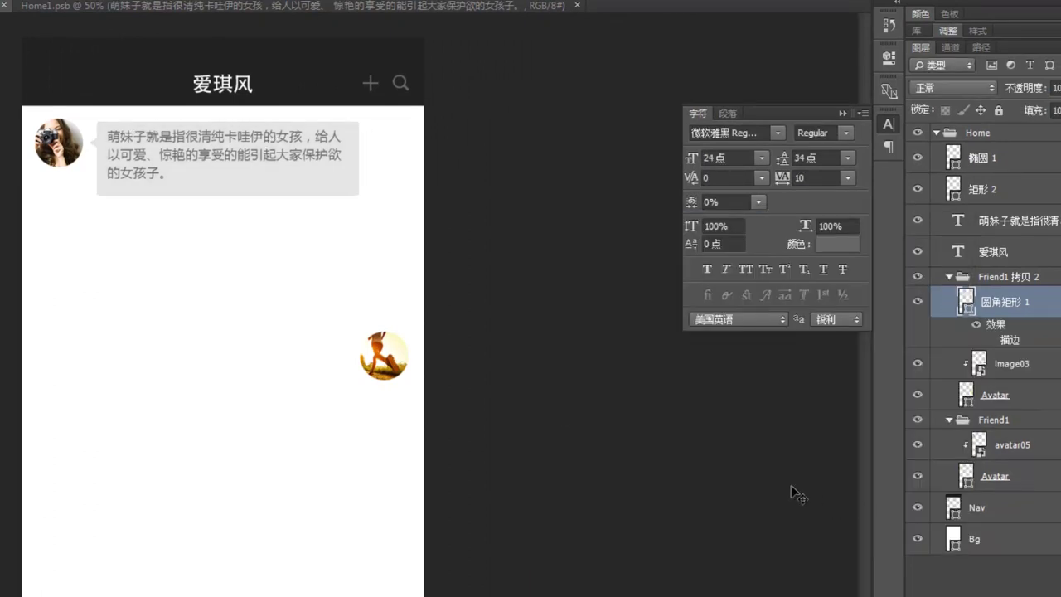
Step: Set the bubble text's colour to dark grey #333
key("ctrl+plus")
left_click_drag(264, 196, 282, 358)
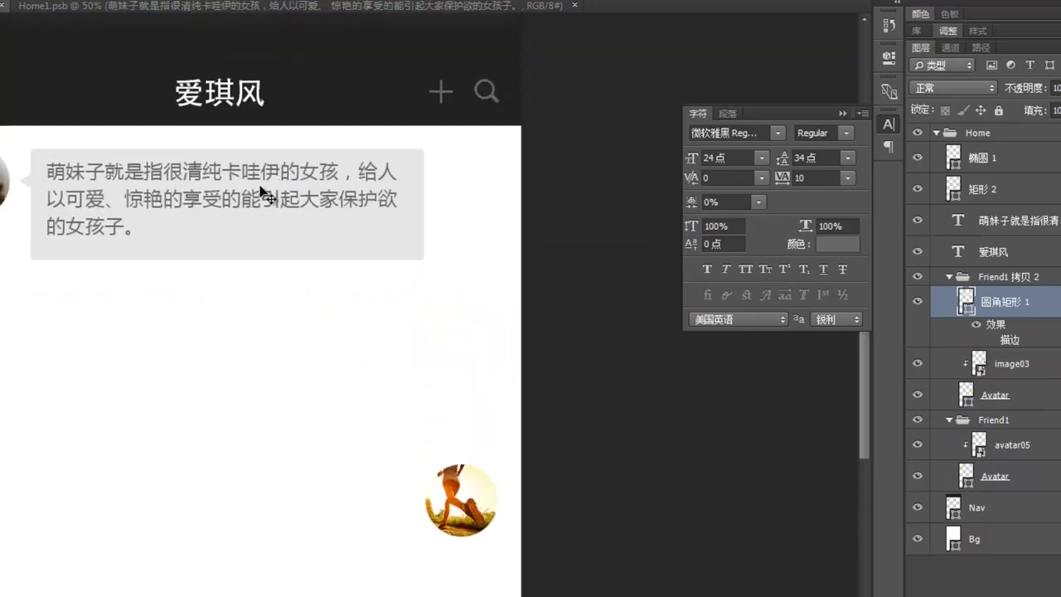
left_click(252, 199, "ctrl")
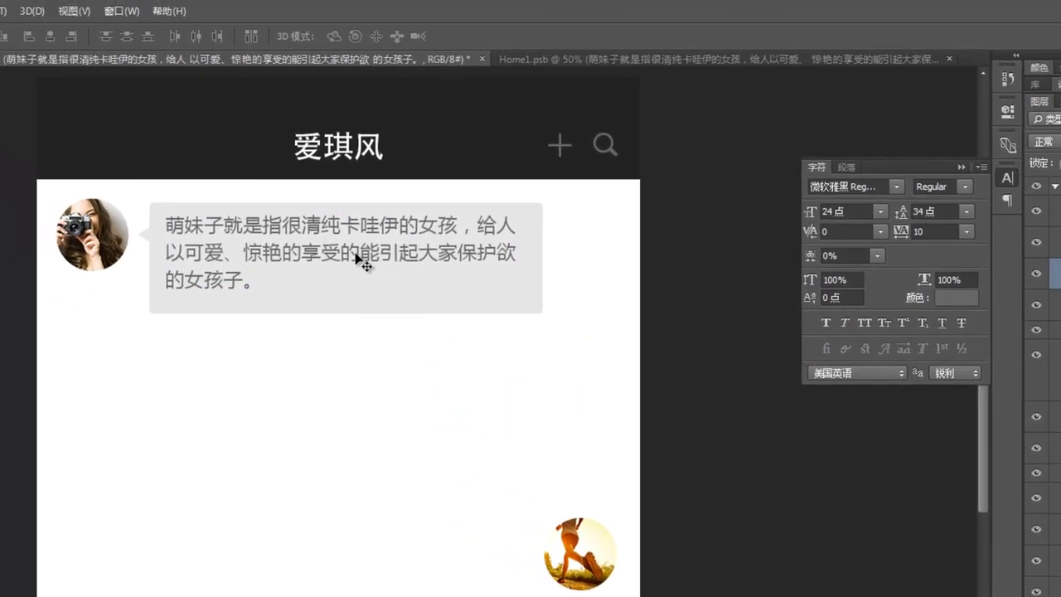
key("t")
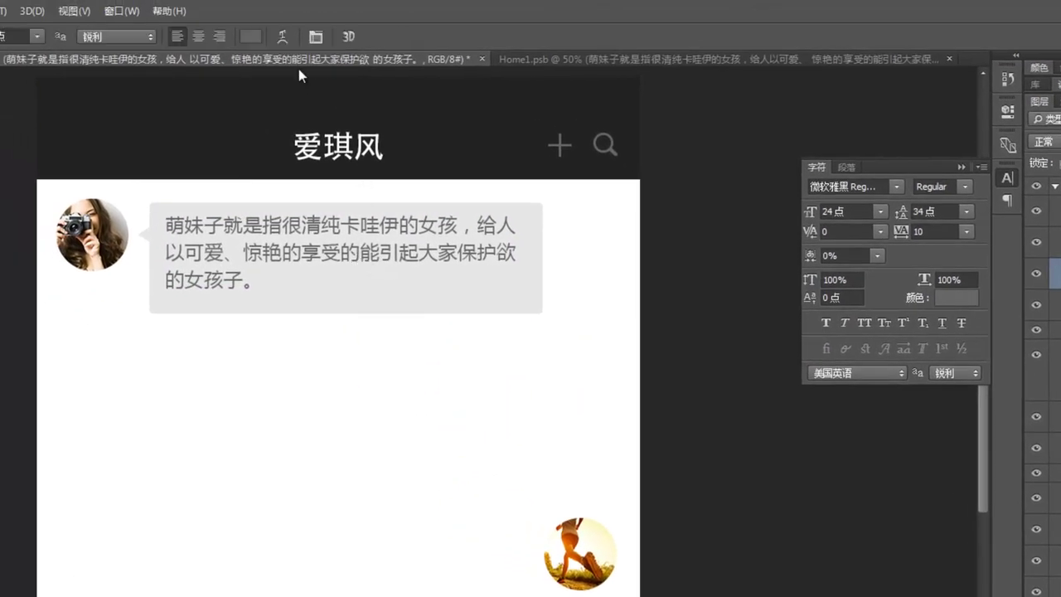
left_click(243, 38)
type("333")
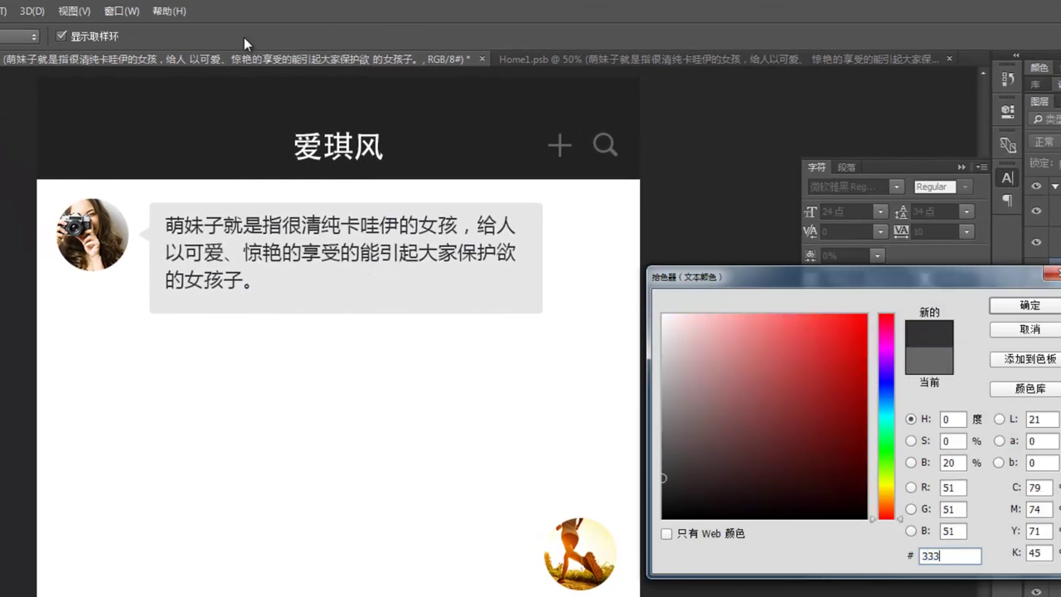
key("Return")
Step: Move the runner's avatar image together with its circular mask up to just below the first message bubble
key("ctrl+minus")
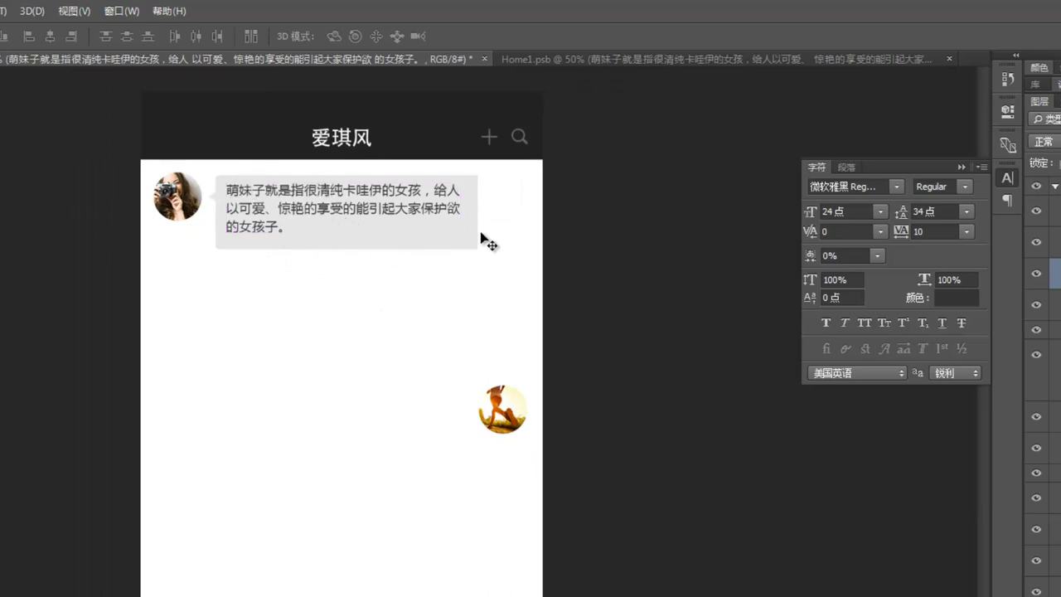
left_click(508, 417)
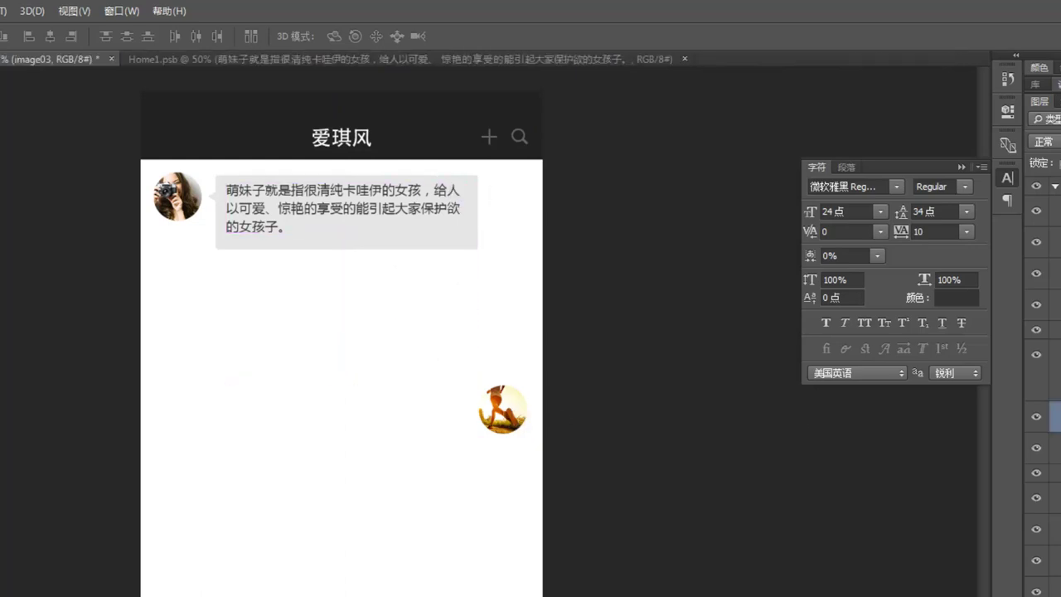
left_click_drag(530, 440, 530, 322)
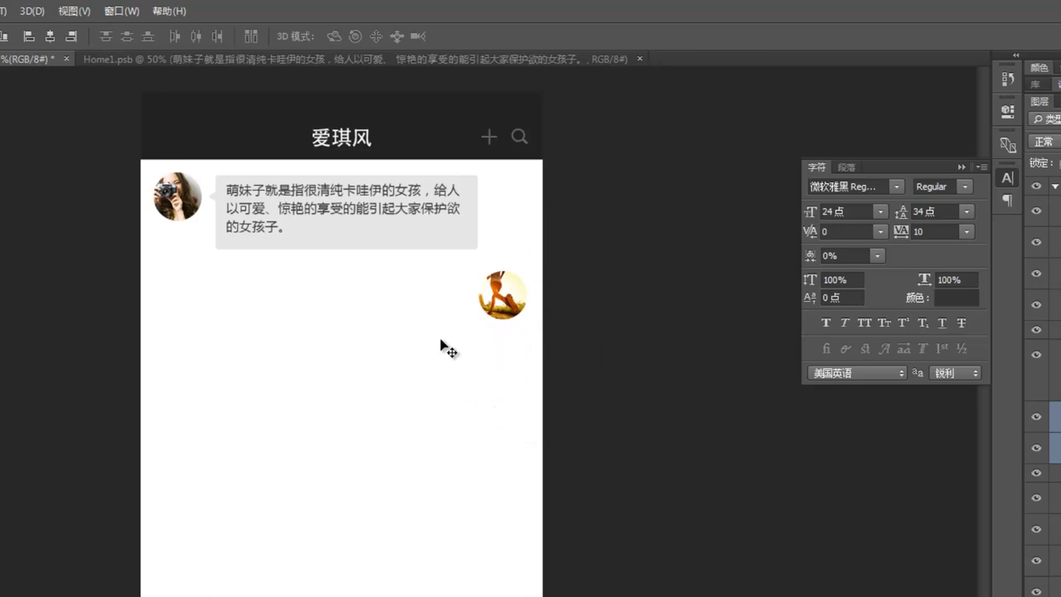
Step: Duplicate the message bubble straight down beside the runner avatar and flip the copy horizontally so its pointer faces that avatar
left_click(455, 245)
left_click_drag(454, 247, 441, 338)
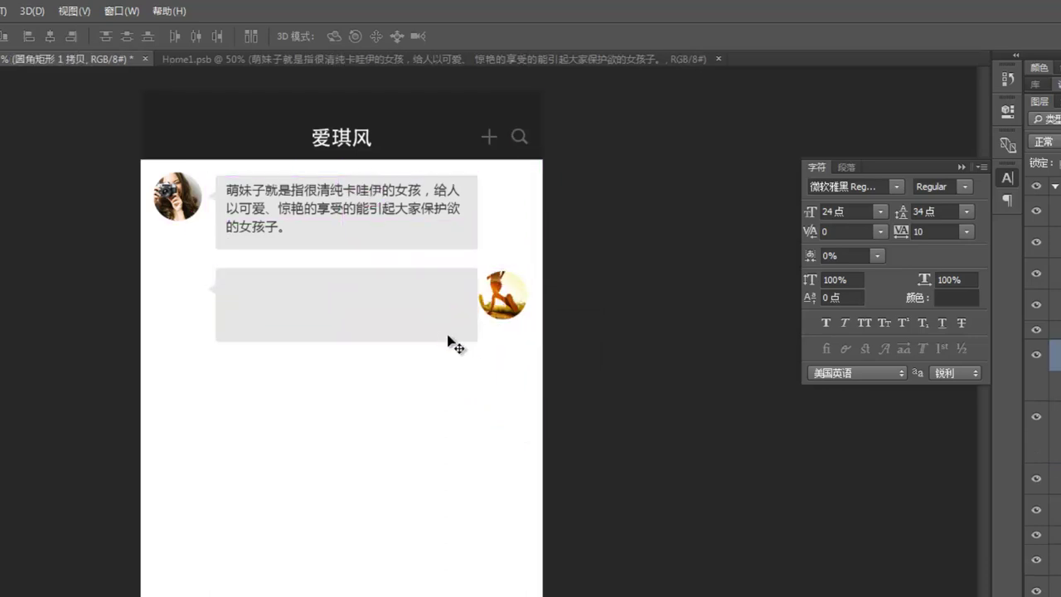
key("a")
key("v")
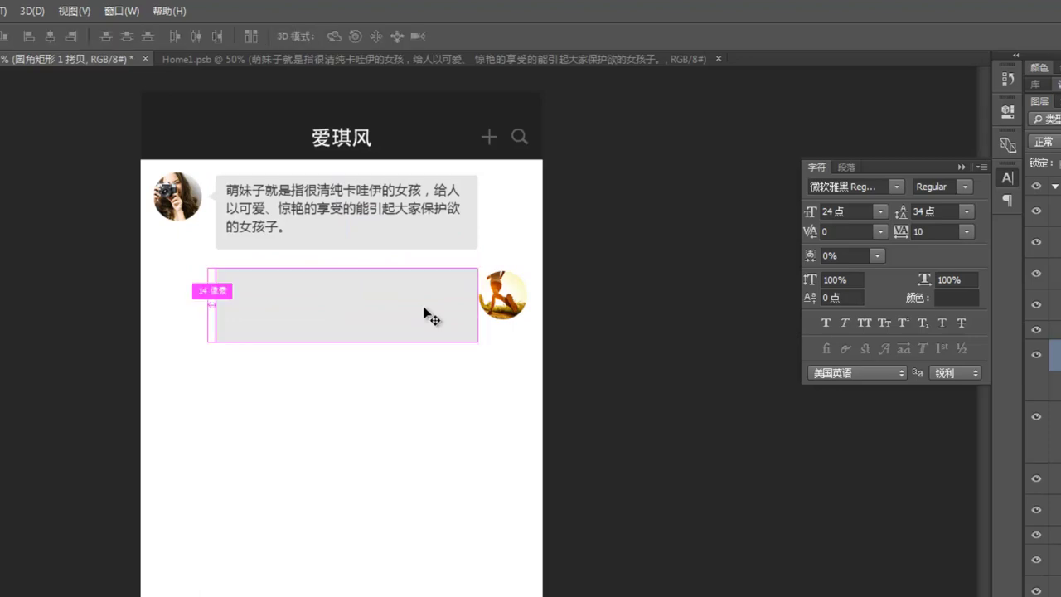
key("ctrl+t")
right_click(424, 308)
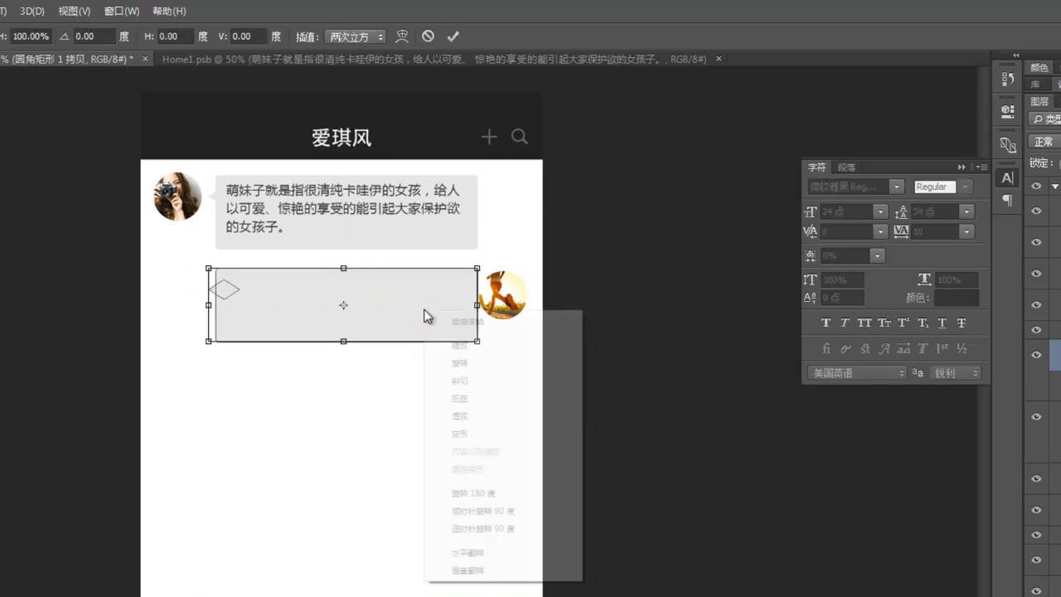
left_click(476, 552)
key("Return")
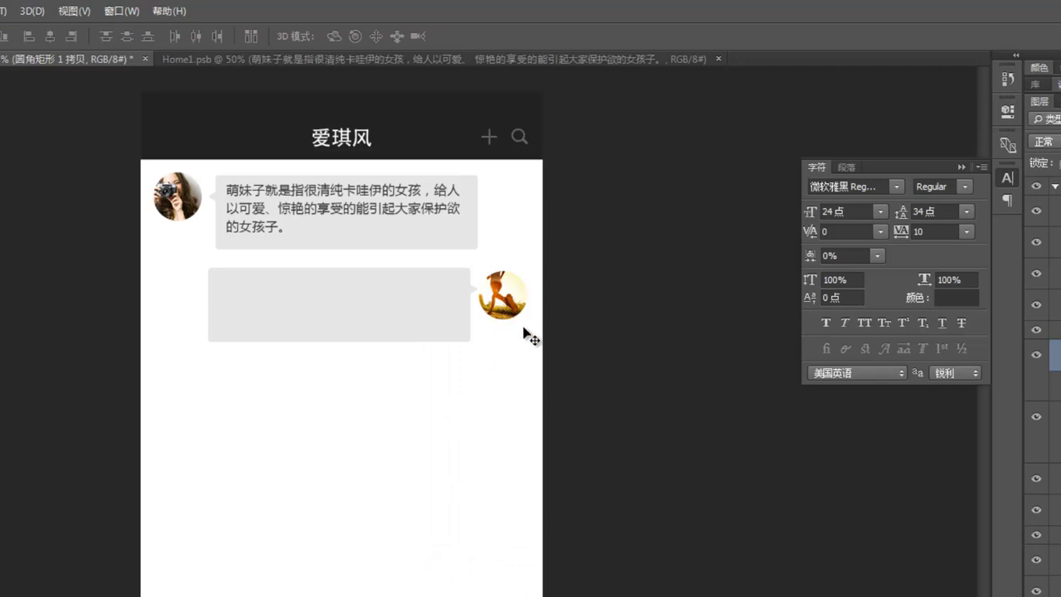
Step: Nudge the flipped bubble left and down to leave a gap before the runner avatar and align its pointer with it
key("shift+Left")
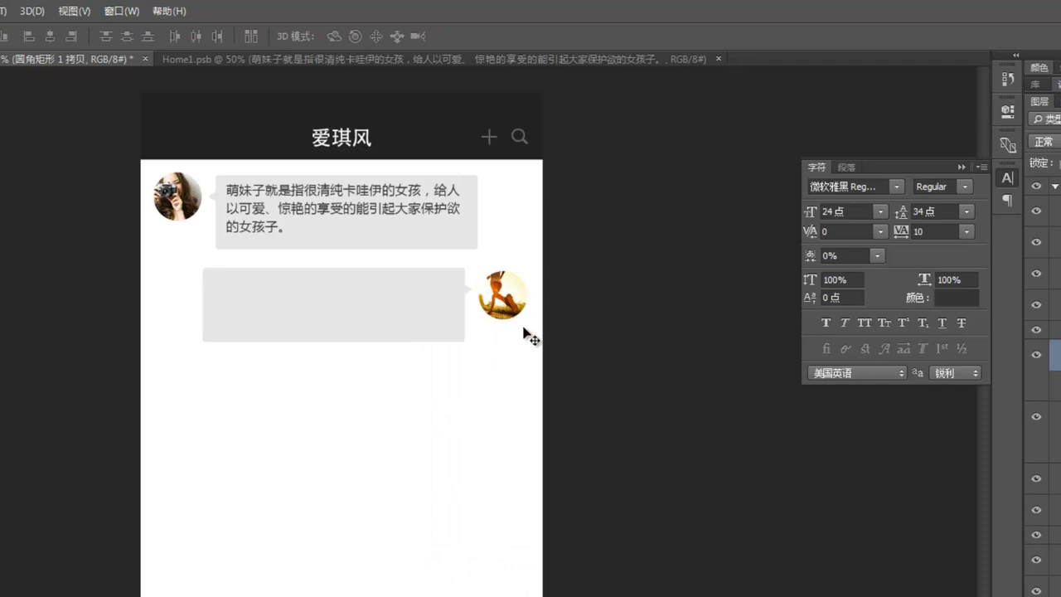
key("shift+Left")
key("shift+Down")
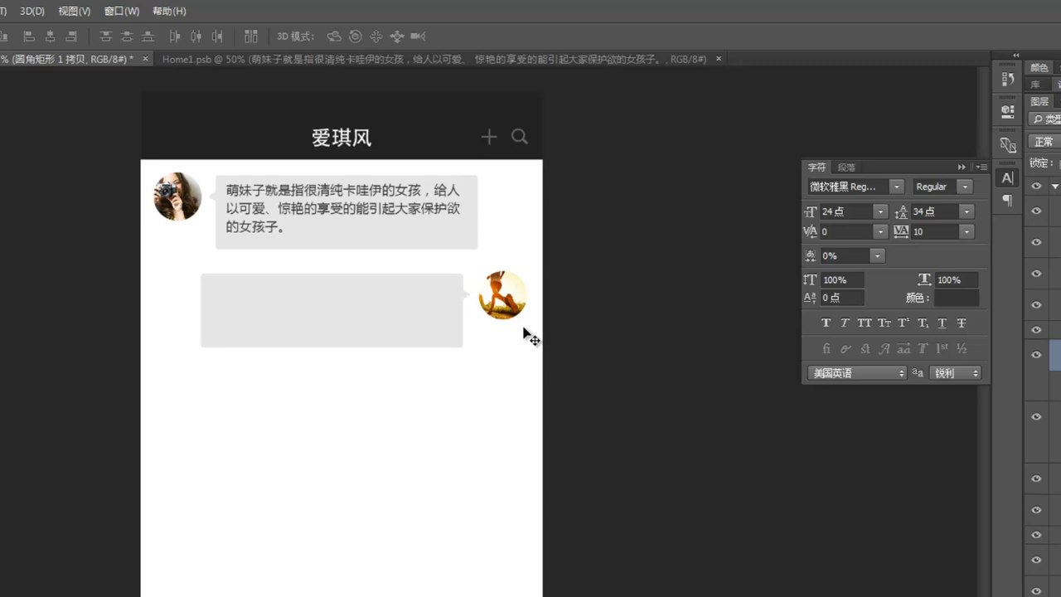
Step: Shrink the lower bubble's rounded rectangle to 134 × 58 px and shift it down so the pointer sits at its vertical middle
key("ctrl+plus")
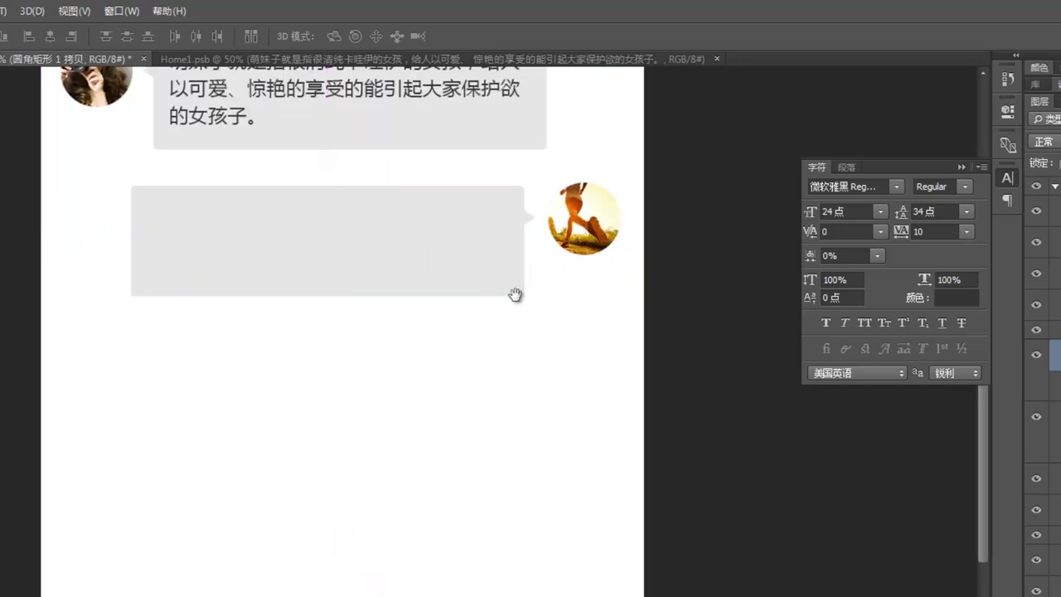
left_click_drag(515, 286, 481, 595)
scroll(497, 587, "down", 2)
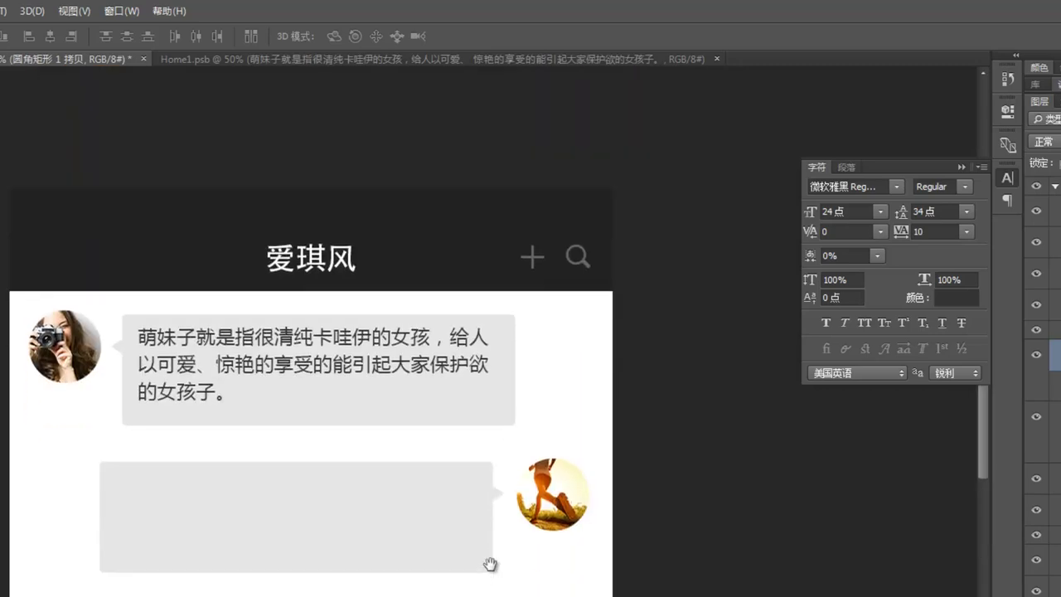
left_click_drag(502, 548, 480, 574)
key("a")
left_click(426, 577)
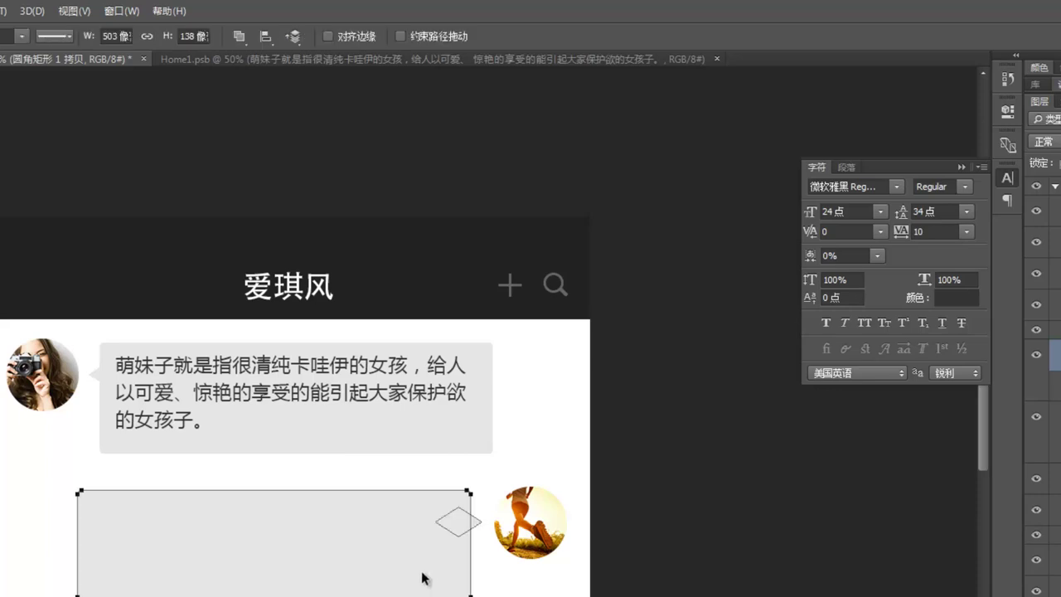
key("ctrl+t")
left_click_drag(76, 545, 371, 549)
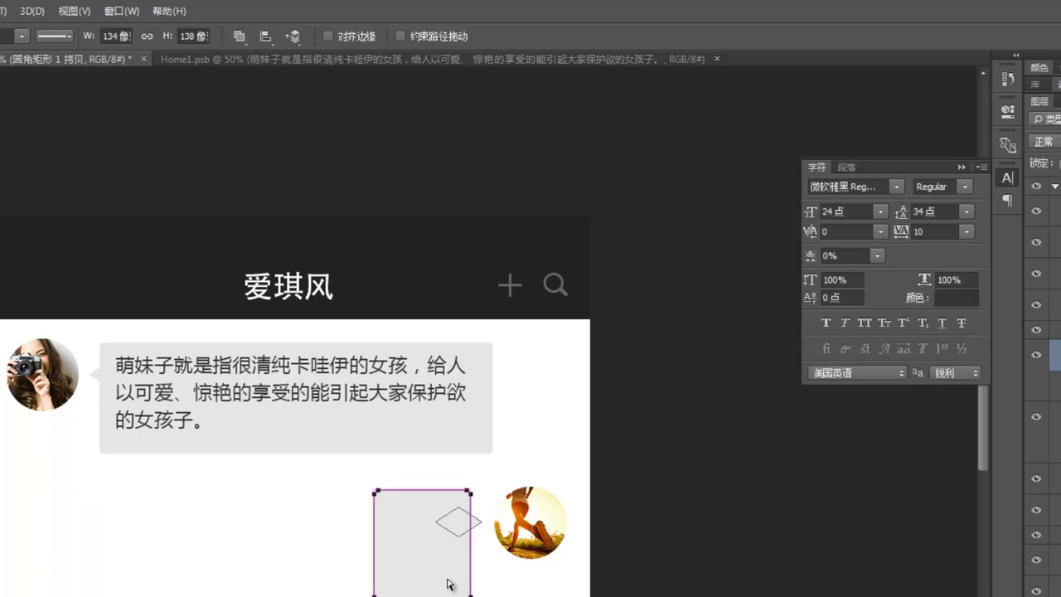
left_click_drag(431, 593, 442, 543)
key("Return")
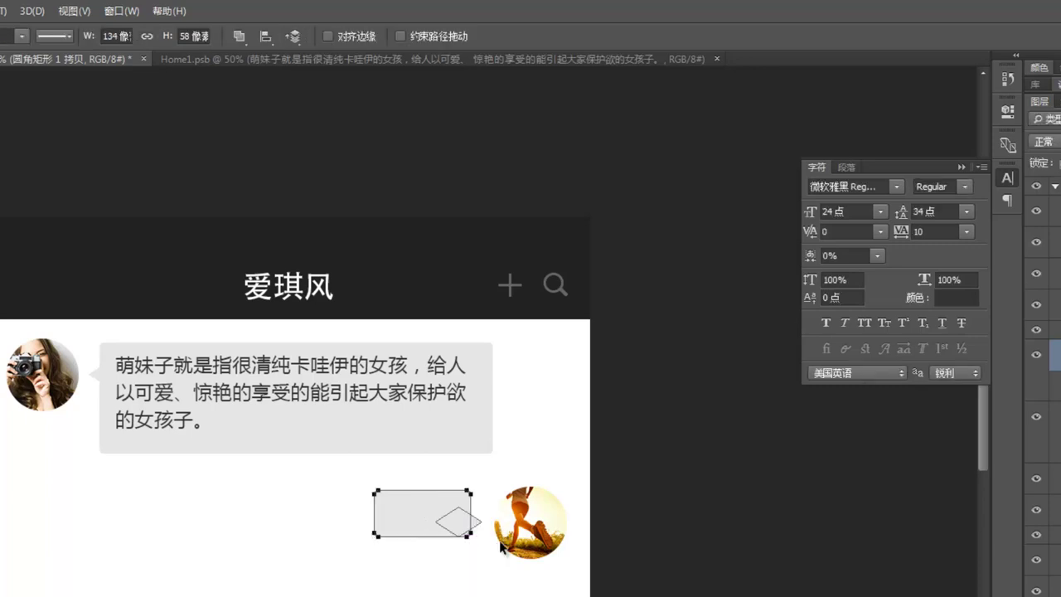
key("shift+Down")
key("shift+Down")
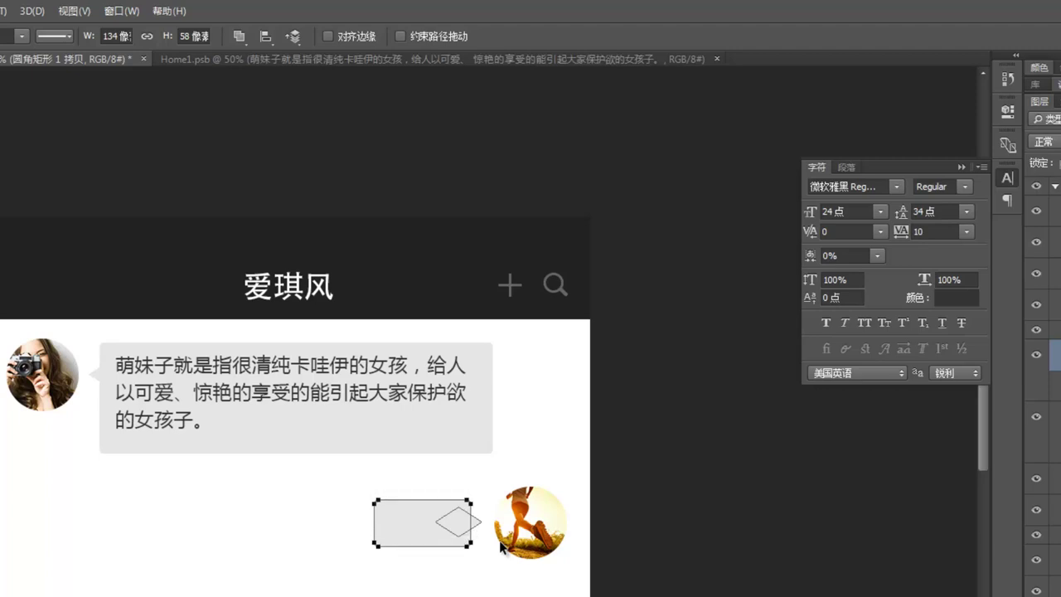
key("v")
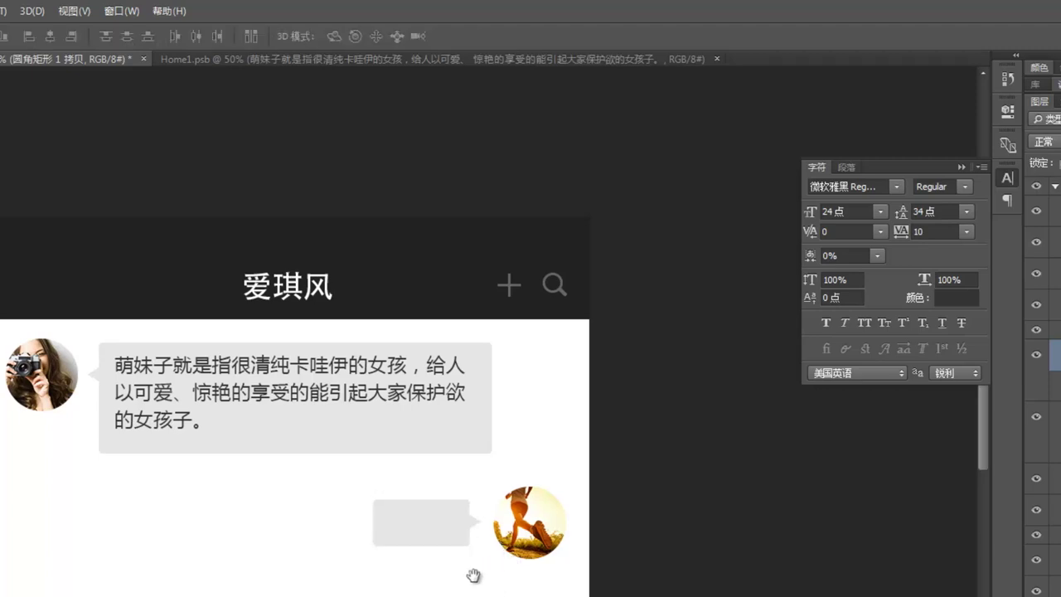
Step: Draw a small square inside the lower bubble, rotate it into a diamond and fill it with grey #a2a2a2
left_click_drag(473, 575, 456, 582)
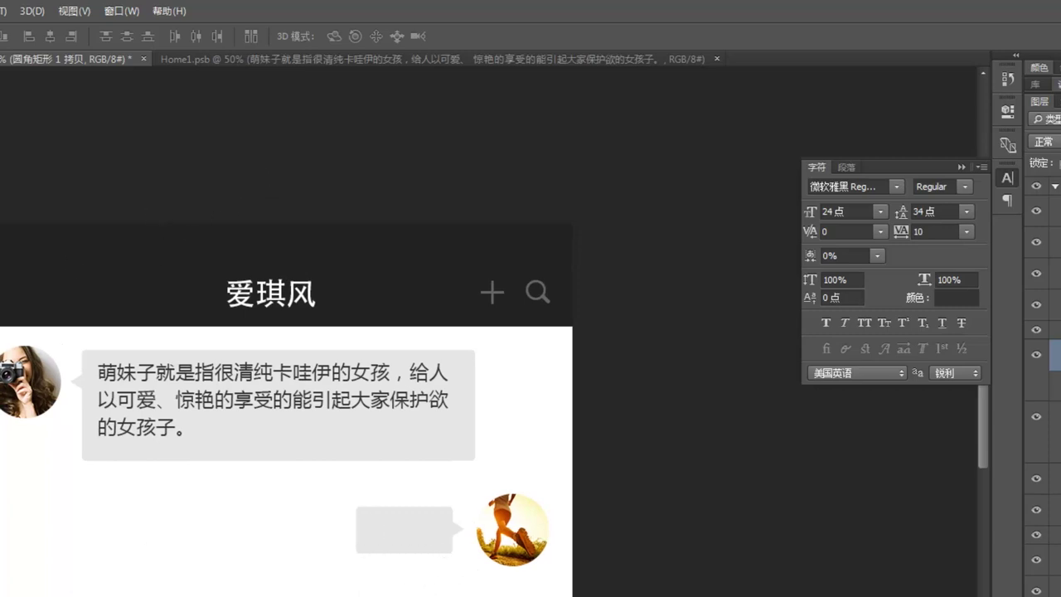
key("u")
mouse_move(367, 520)
left_mouse_down()
mouse_move(392, 544)
mouse_move(449, 548)
left_mouse_up()
key("ctrl+t")
key("Return")
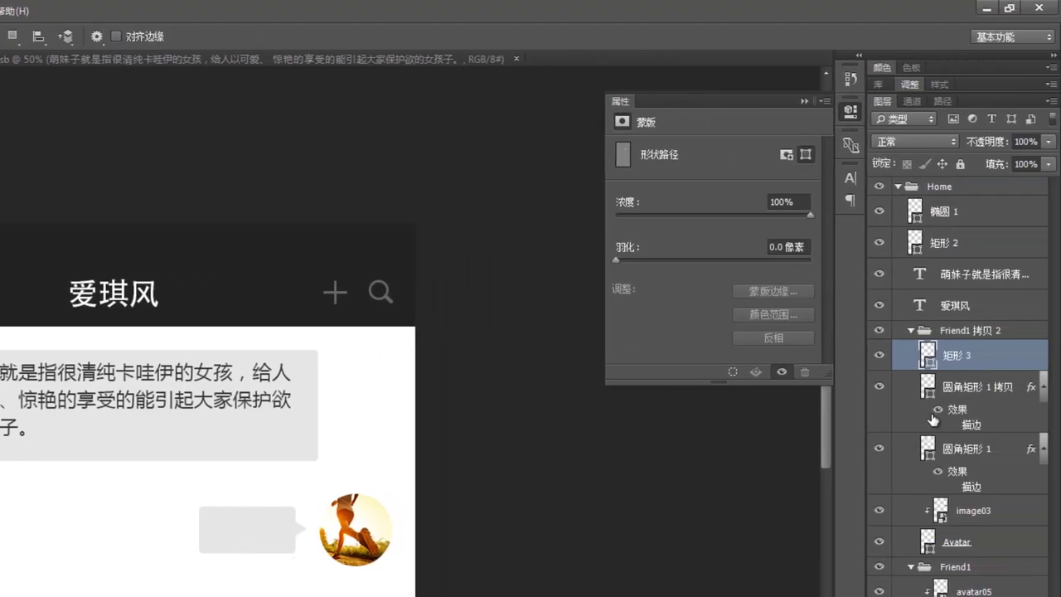
double_click(930, 355)
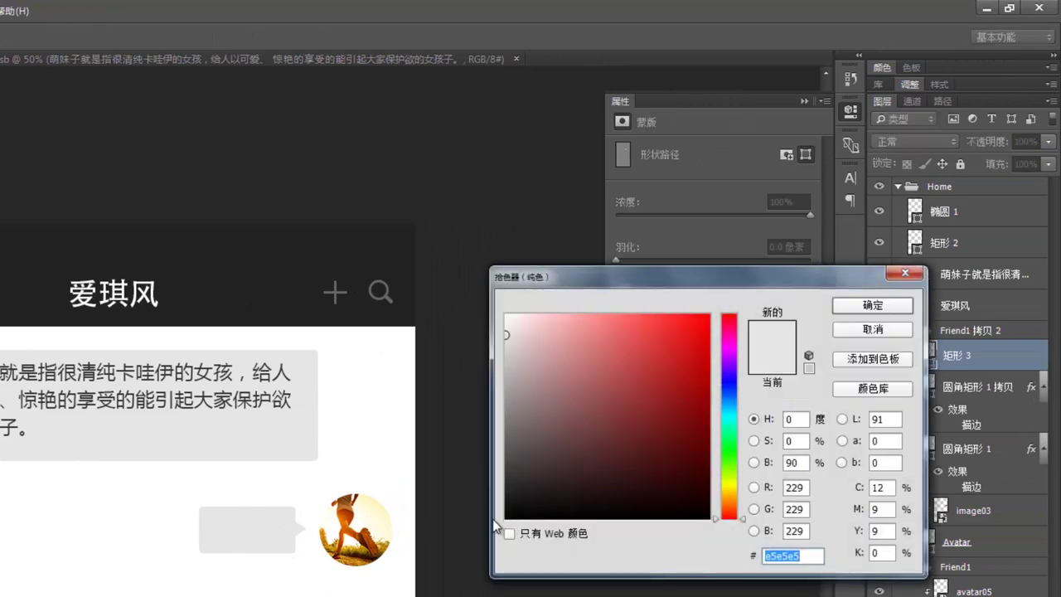
left_click(500, 441)
left_click(512, 392)
key("Return")
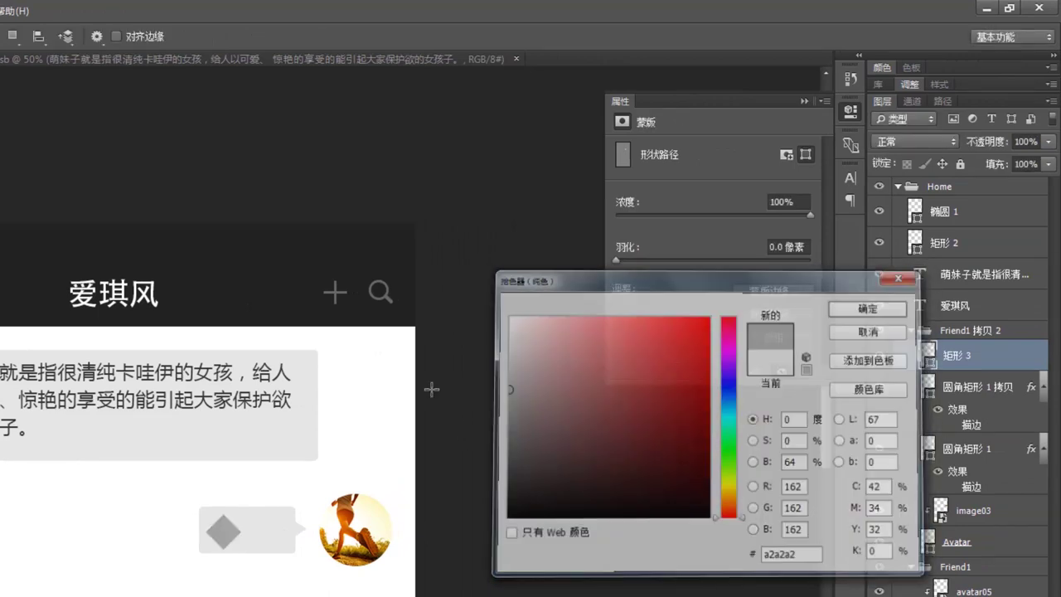
Step: Delete the diamond's left corner point to form a right-pointing play triangle and scale the triangle down
key("a")
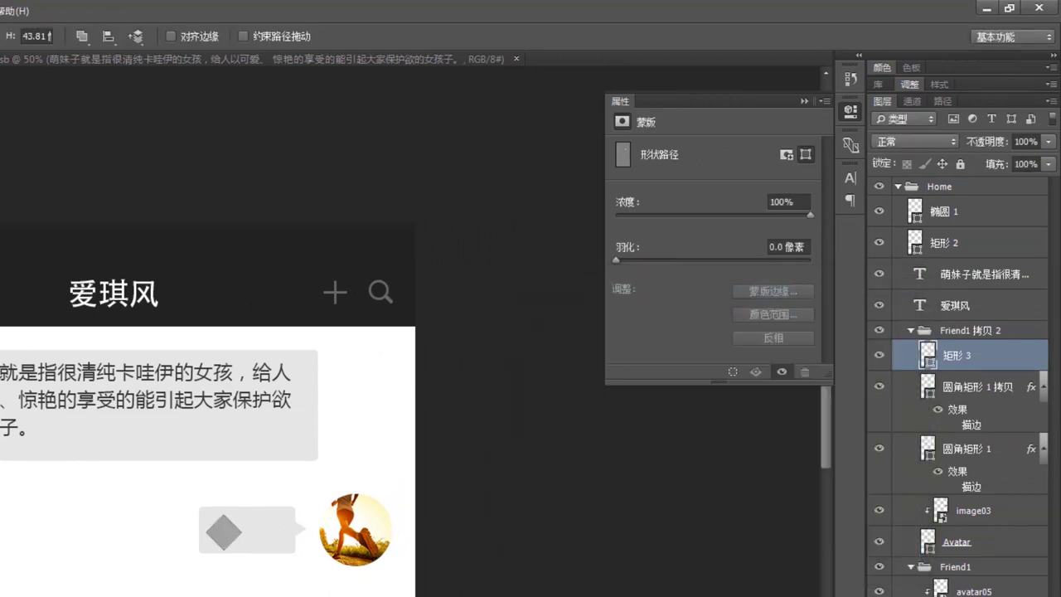
left_click(225, 538)
key("p")
left_click(206, 532)
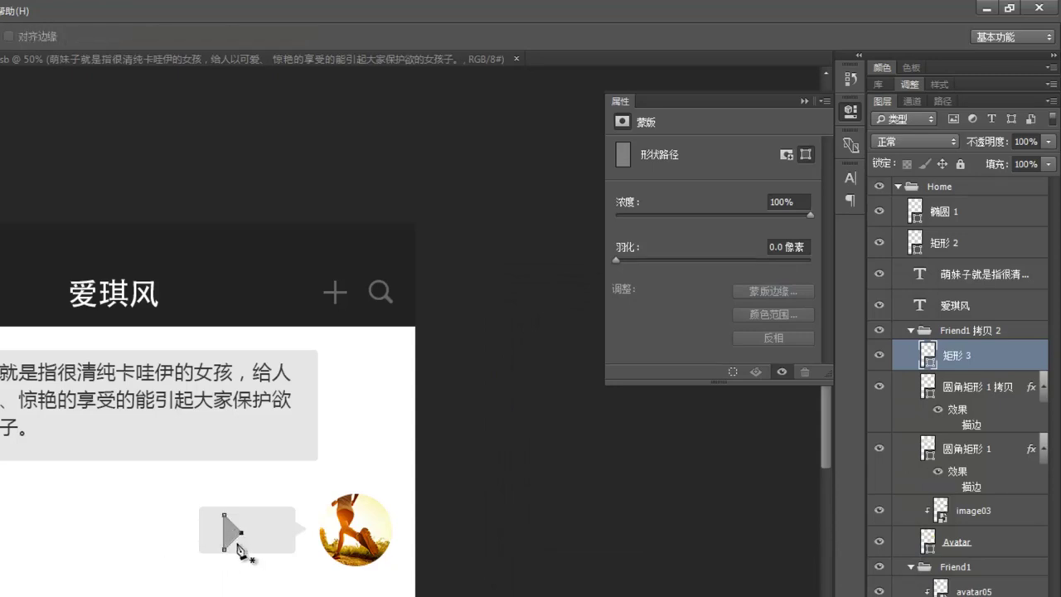
key("a")
key("ctrl+t")
left_click_drag(240, 549, 238, 541)
key("Return")
key("v")
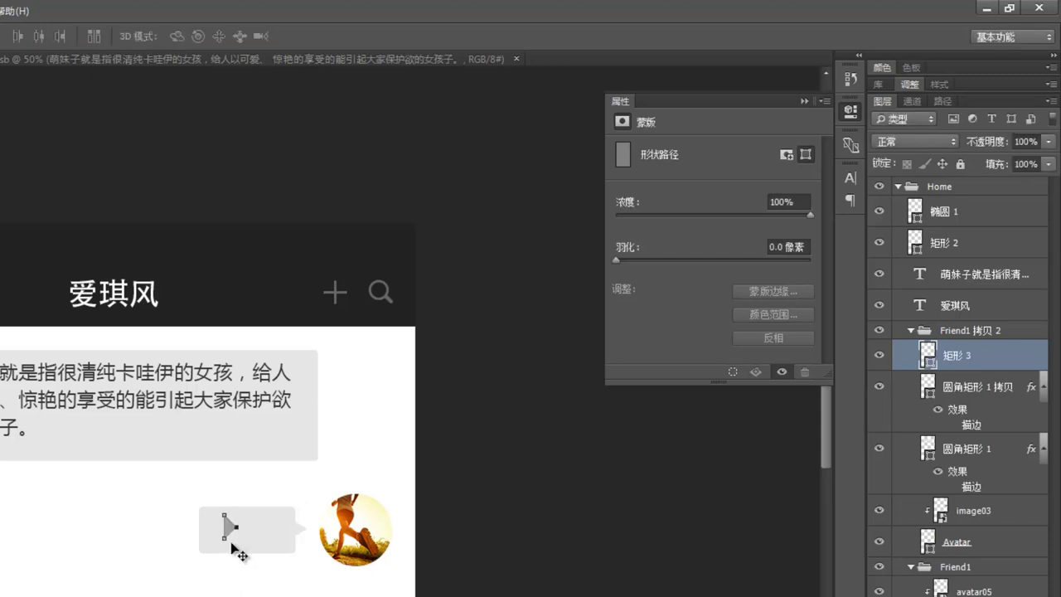
Step: Move the play triangle close to the bubble's left edge, centred vertically in the bubble
key("Left")
key("Left")
key("Left")
key("Left")
key("Left")
key("Left")
key("t")
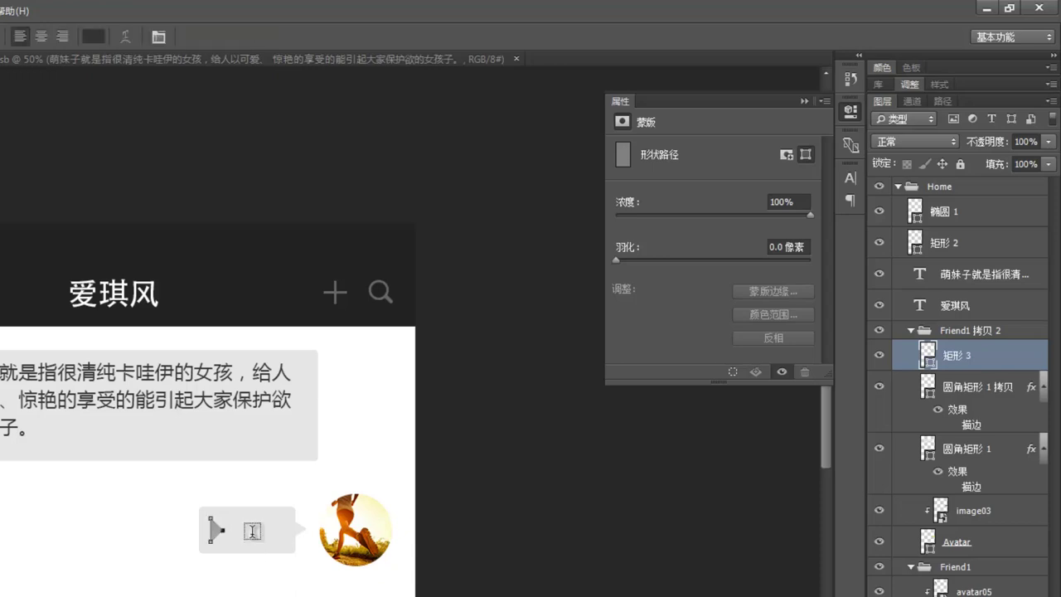
key("v")
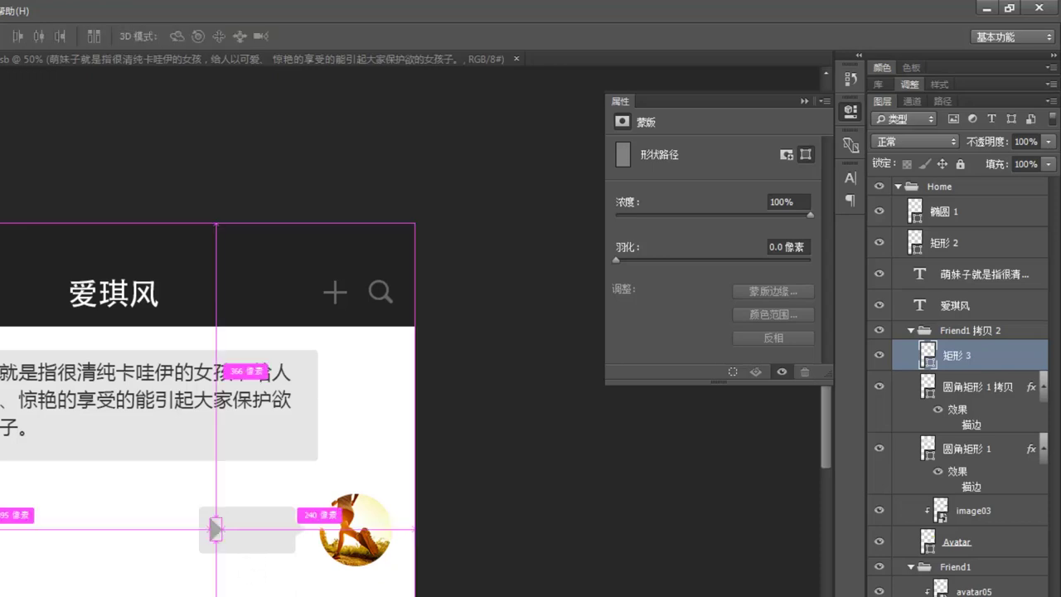
Step: Add the voice duration text 15” inside the lower bubble beside the play triangle
key("ctrl+plus")
key("ctrl+plus")
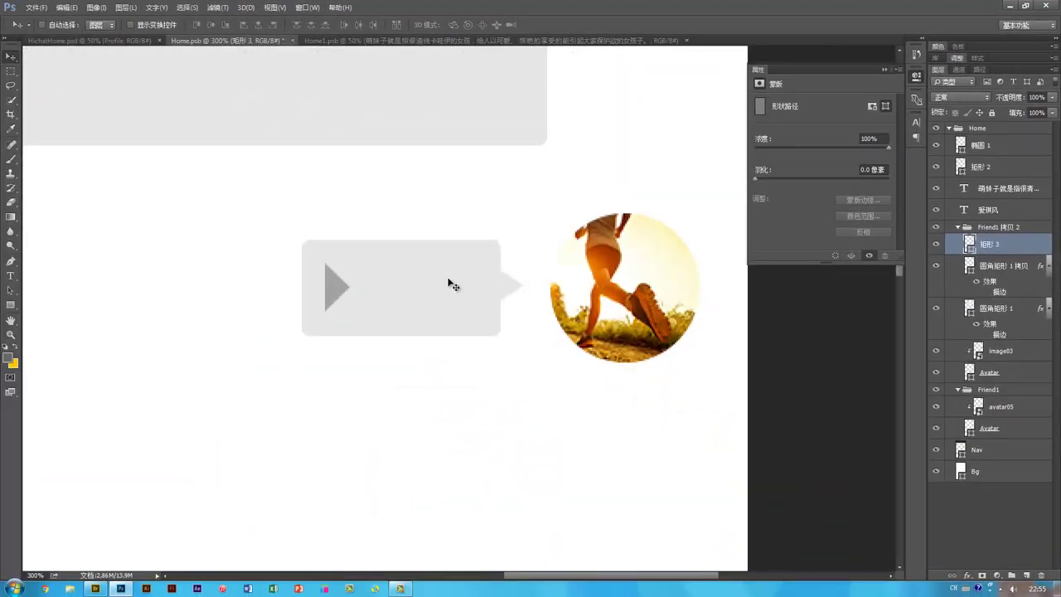
key("t")
left_click(382, 289)
type("15")
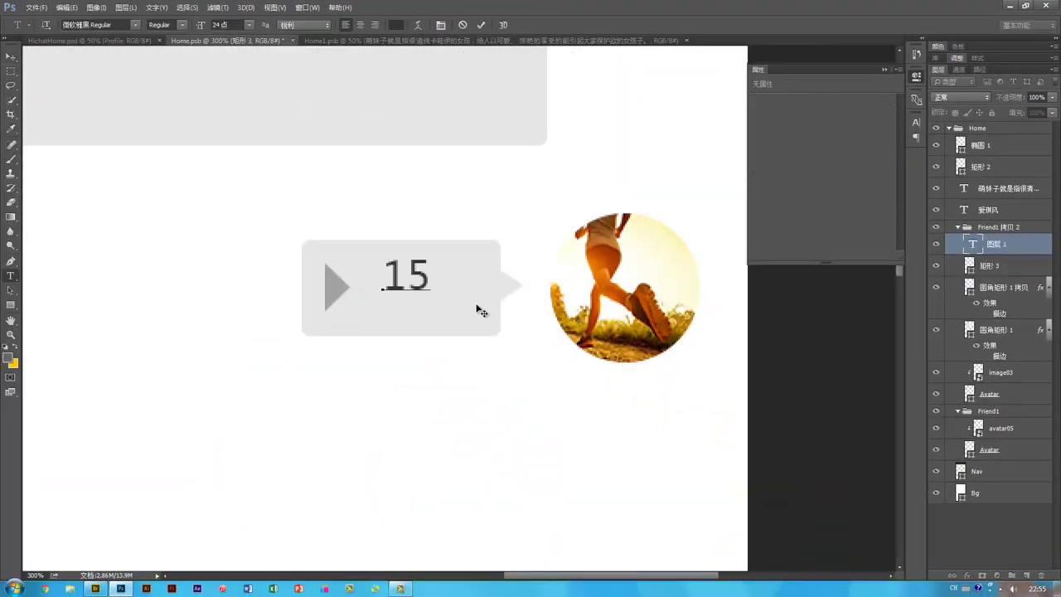
type("''")
key("BackSpace")
key("BackSpace")
type("”")
key("ctrl+Return")
key("v")
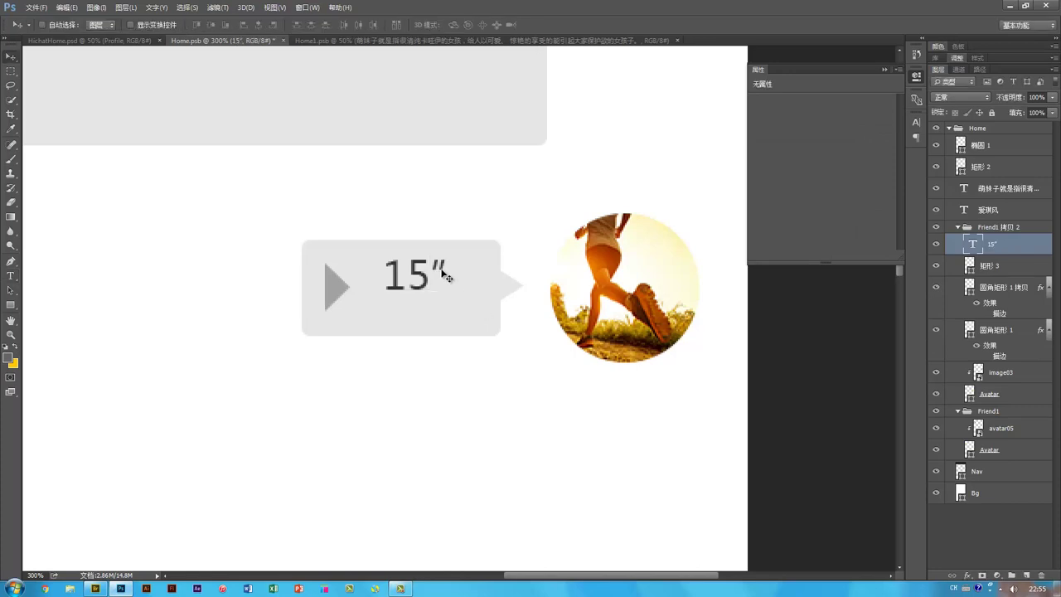
Step: Position the 15” text next to the play triangle, centred vertically in the bubble, and make the triangle slightly smaller
left_click_drag(395, 280, 335, 267)
left_click(346, 279)
key("ctrl+t")
key("Return")
key("ctrl+1")
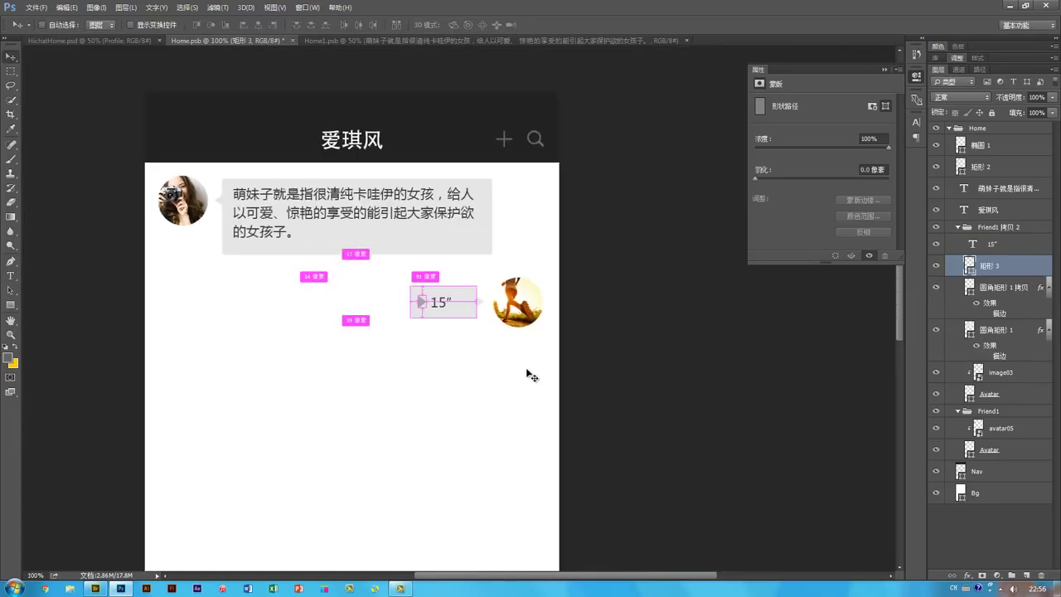
left_click_drag(421, 379, 497, 391)
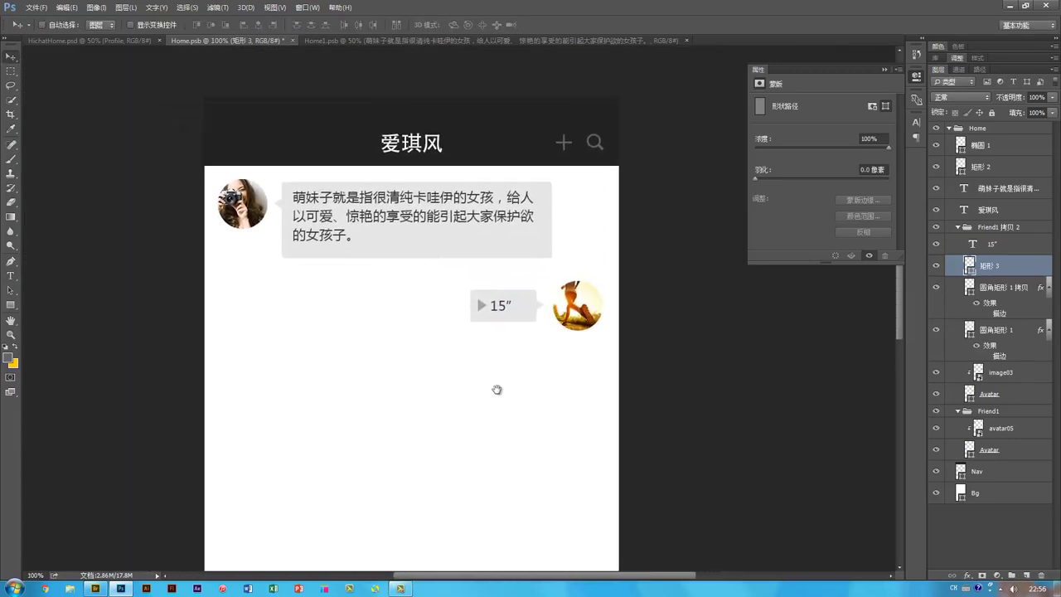
left_click_drag(496, 434, 475, 406)
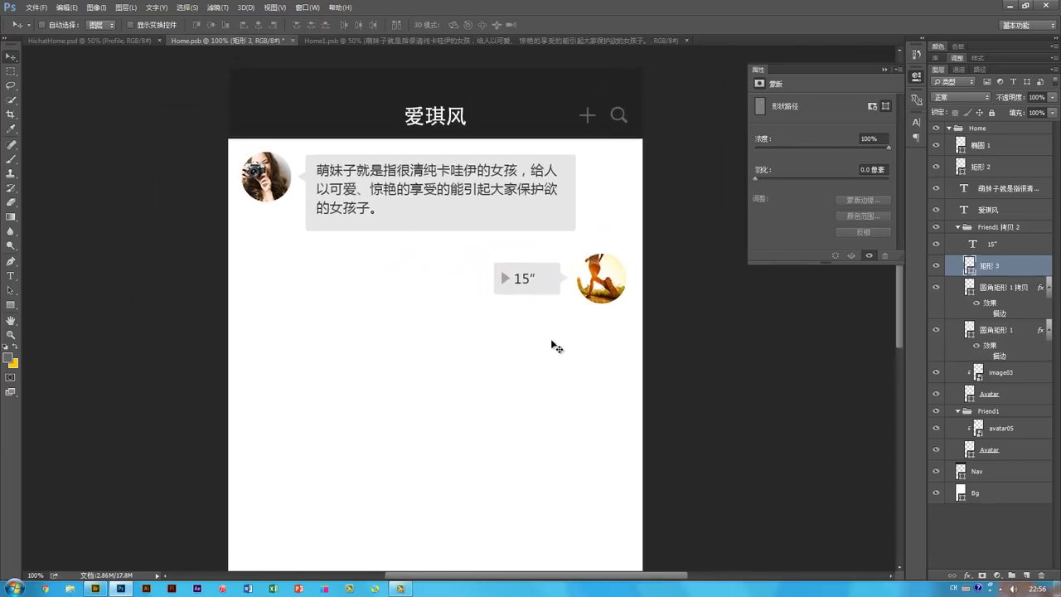
left_click_drag(537, 361, 542, 331)
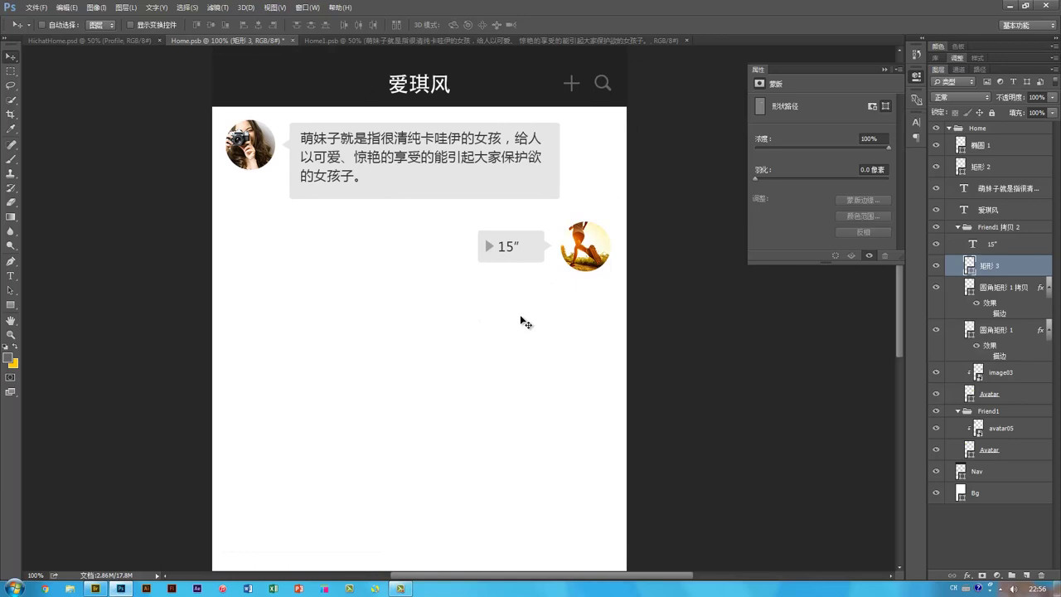
key("ctrl+minus")
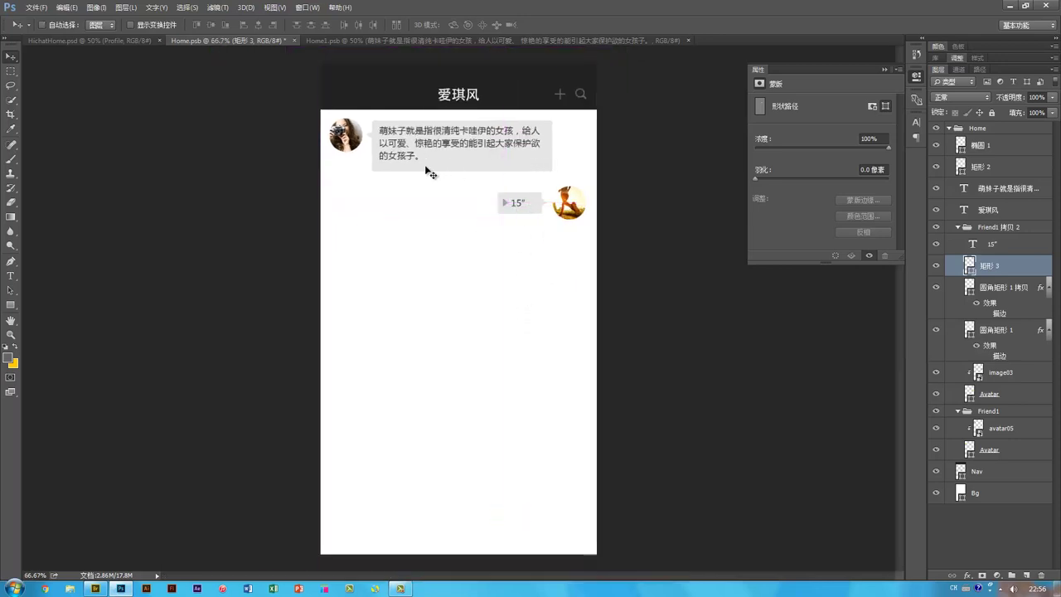
Step: Recolour the 15” voice bubble to a pale warm yellow, checking the HichatHome.psd preview in Bridge for the app's accent colour
left_click(538, 211)
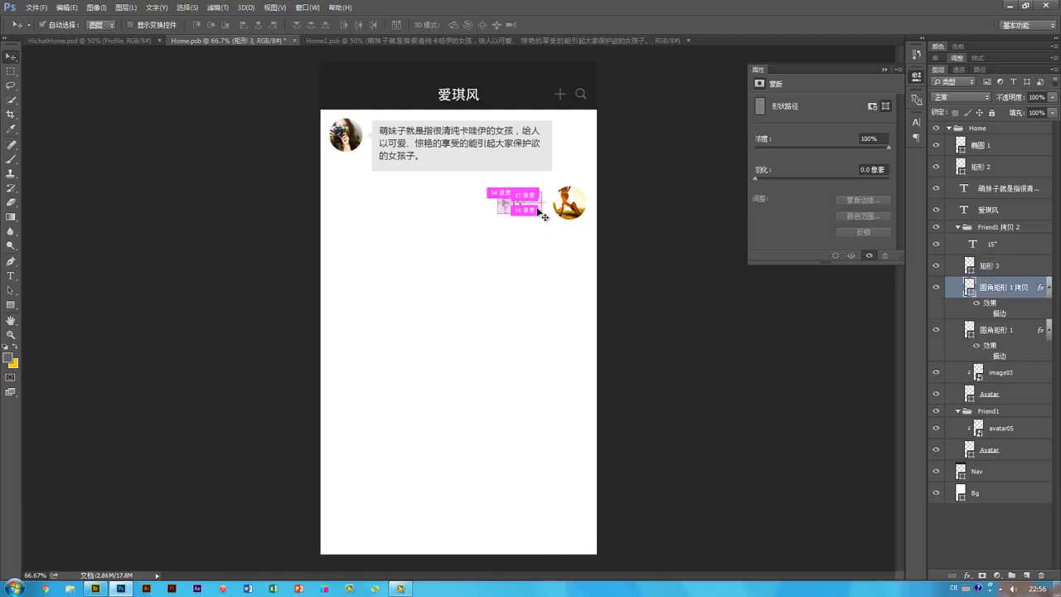
double_click(969, 286)
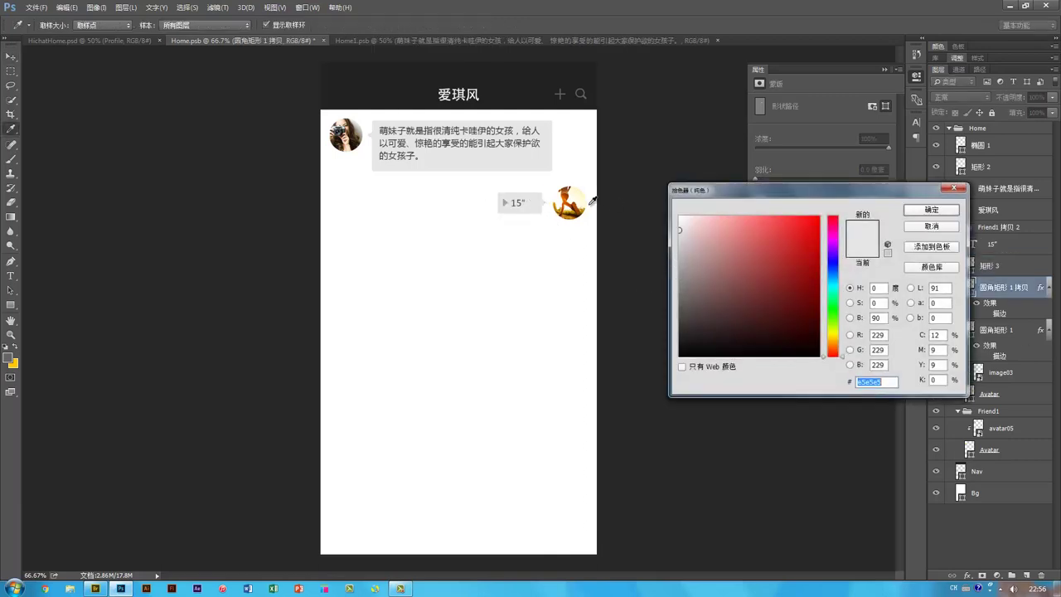
left_click(833, 276)
left_click(710, 224)
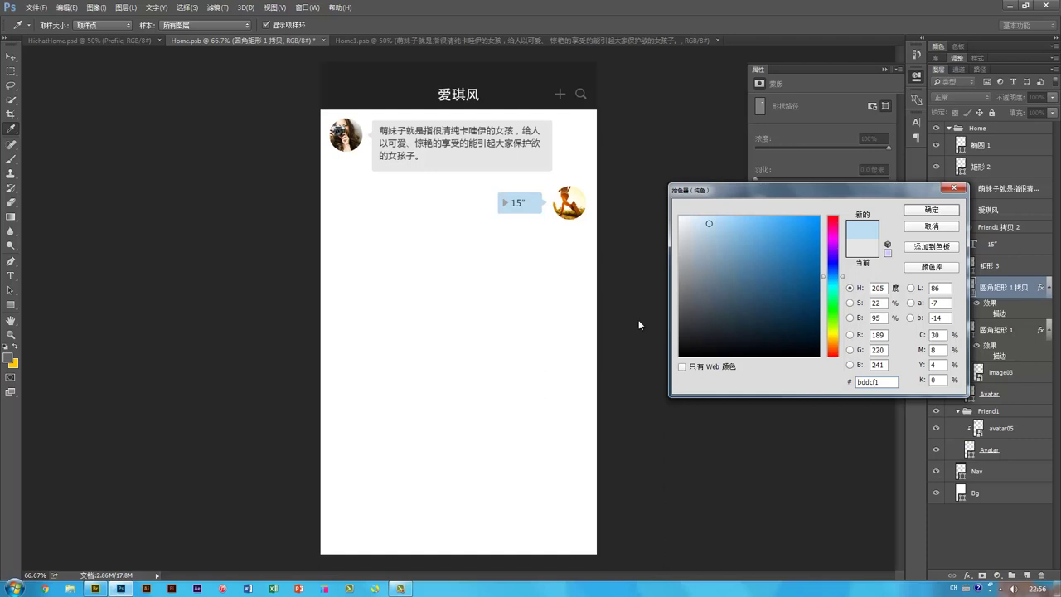
left_click(95, 588)
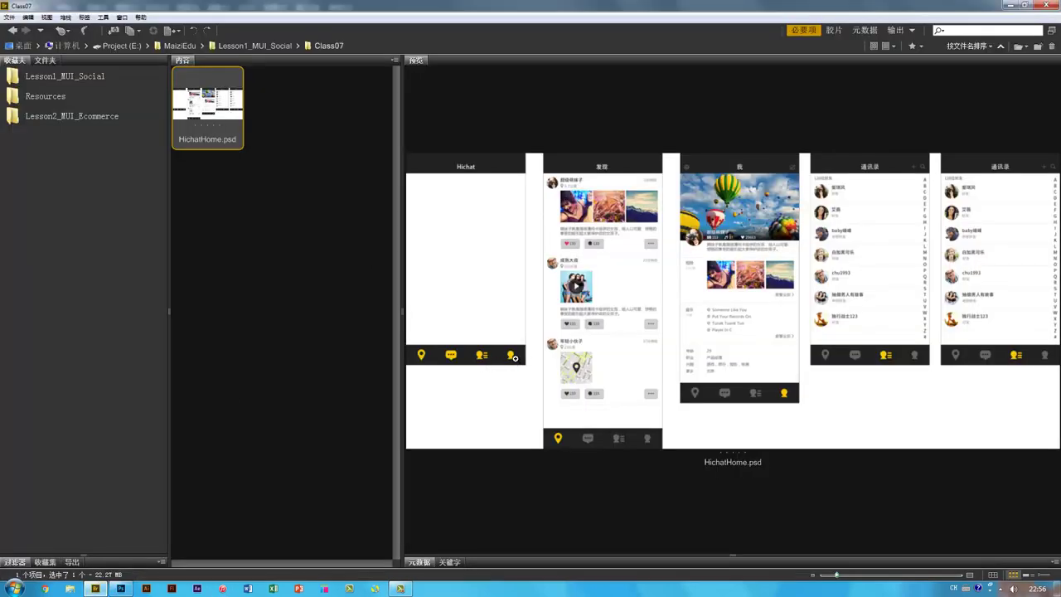
left_click(120, 588)
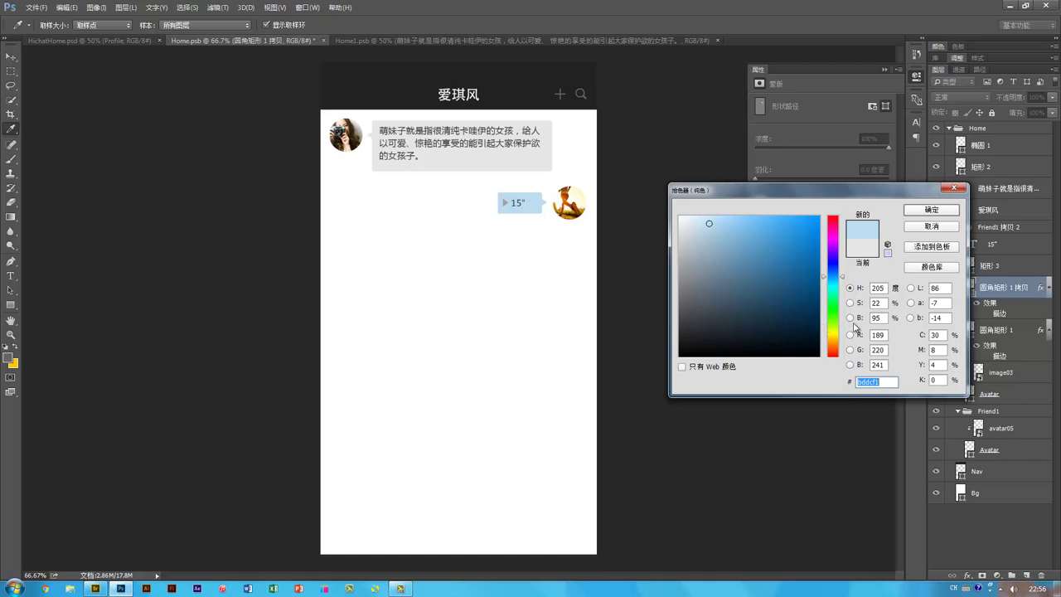
left_click(836, 340)
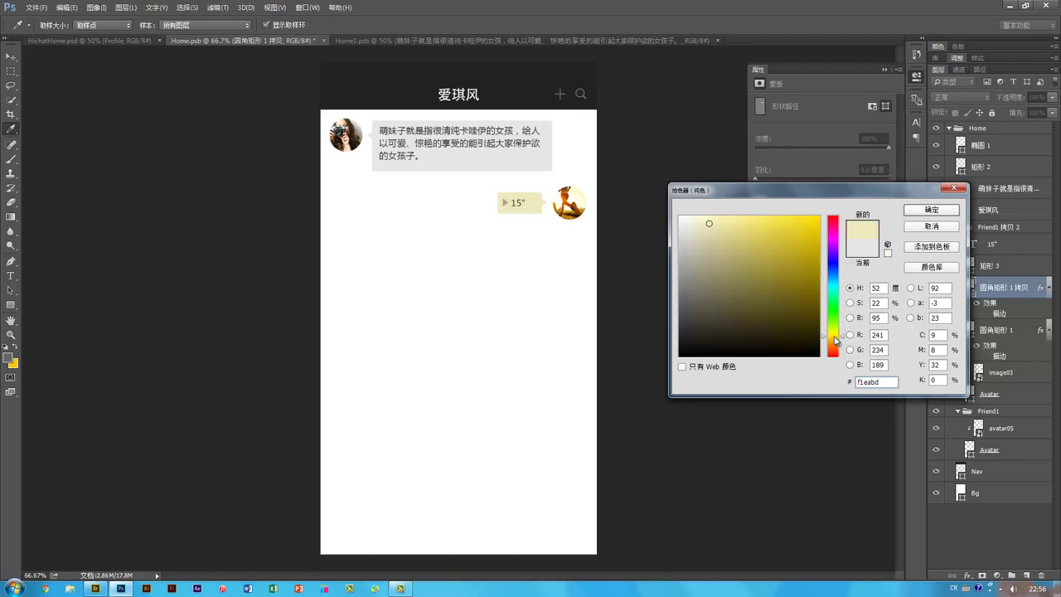
left_click_drag(832, 340, 833, 344)
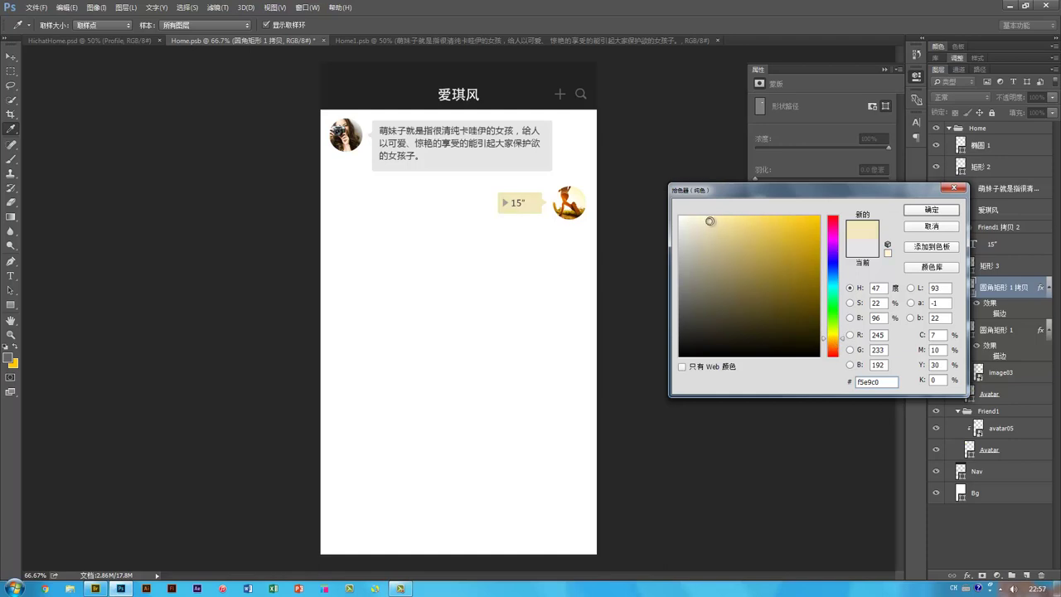
left_click(715, 220)
left_click(932, 210)
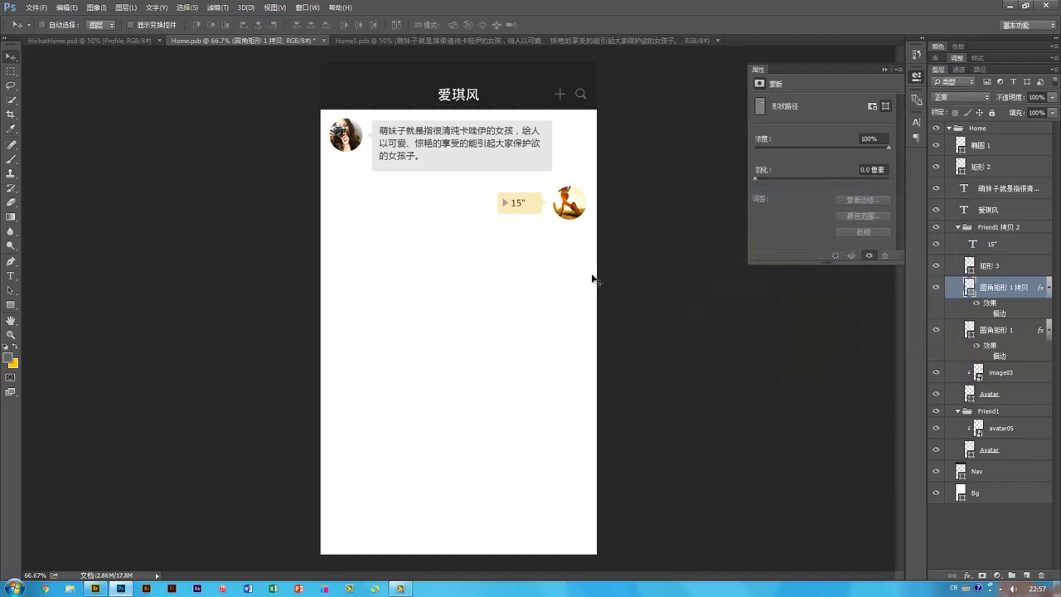
Step: Recolour the play triangle in the 15” voice bubble to the orange-yellow edad24
key("ctrl")
key("ctrl+plus")
key("ctrl+plus")
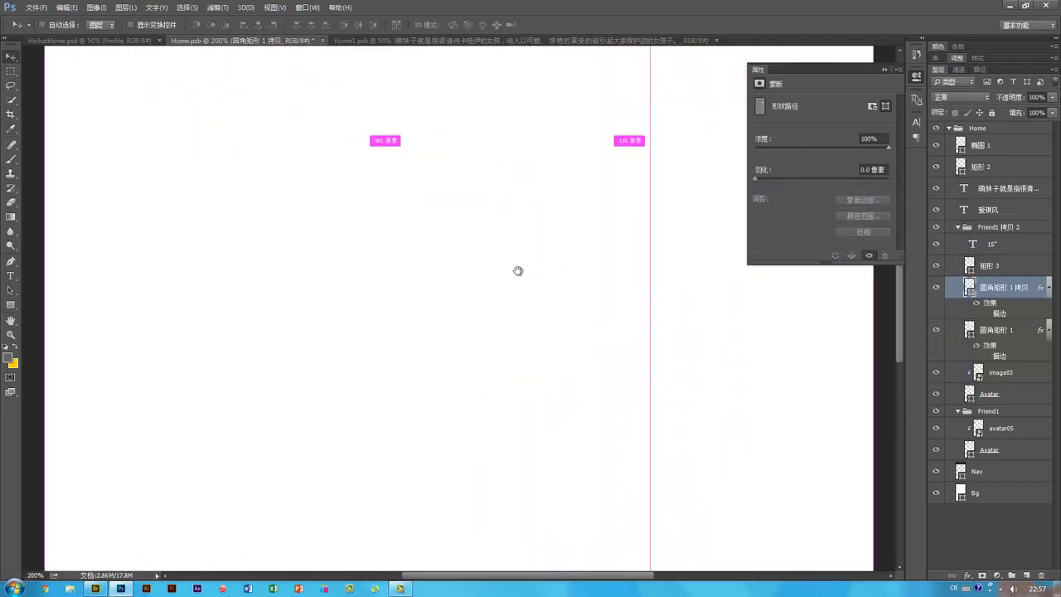
left_click_drag(520, 271, 543, 377)
left_click_drag(553, 228, 512, 317)
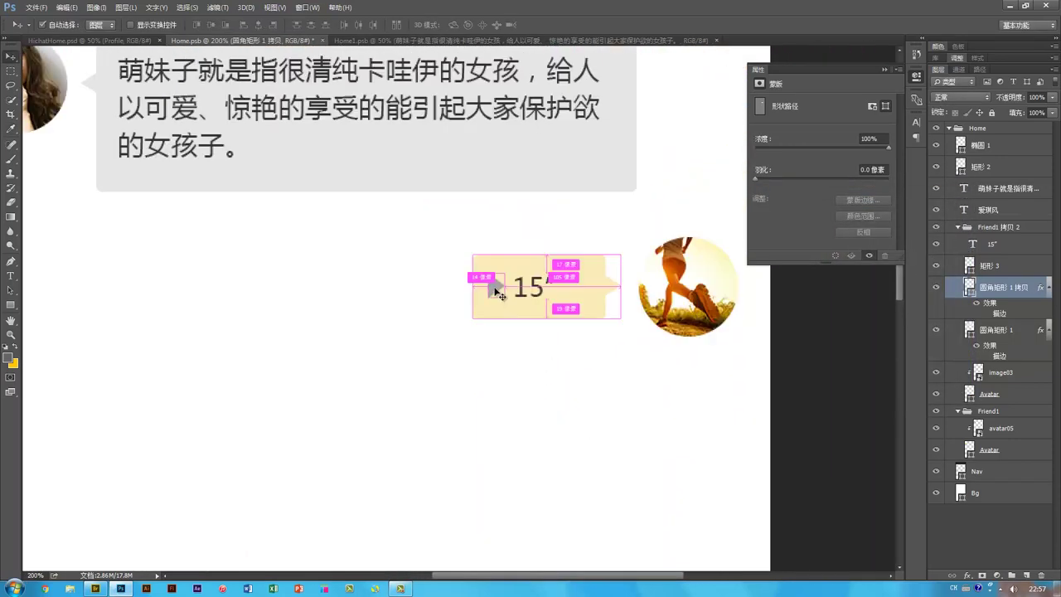
left_click(494, 288, "ctrl")
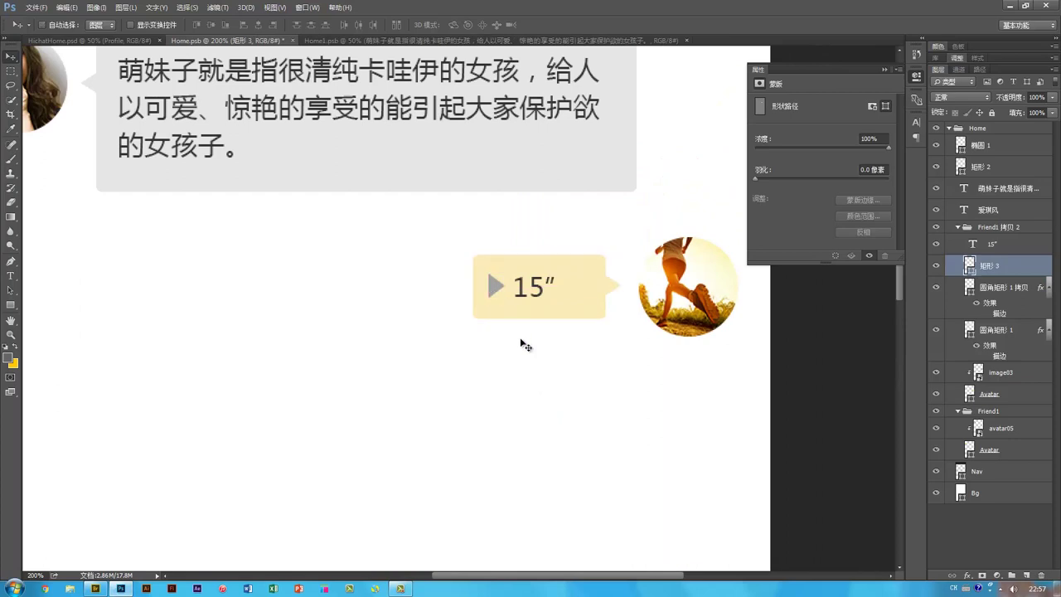
double_click(968, 265)
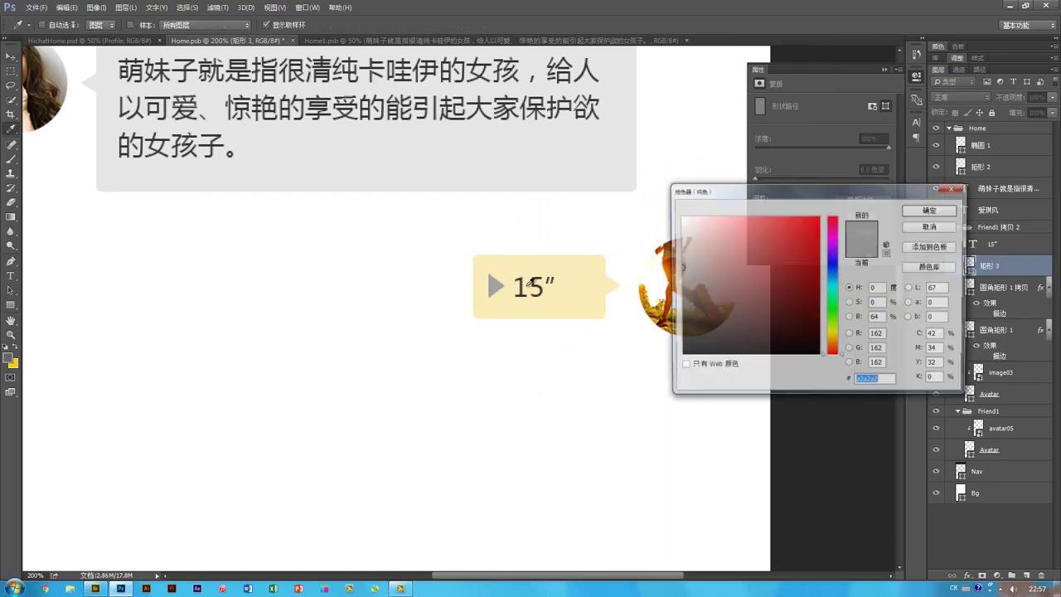
left_click(570, 297)
left_click(755, 236)
left_click(766, 231)
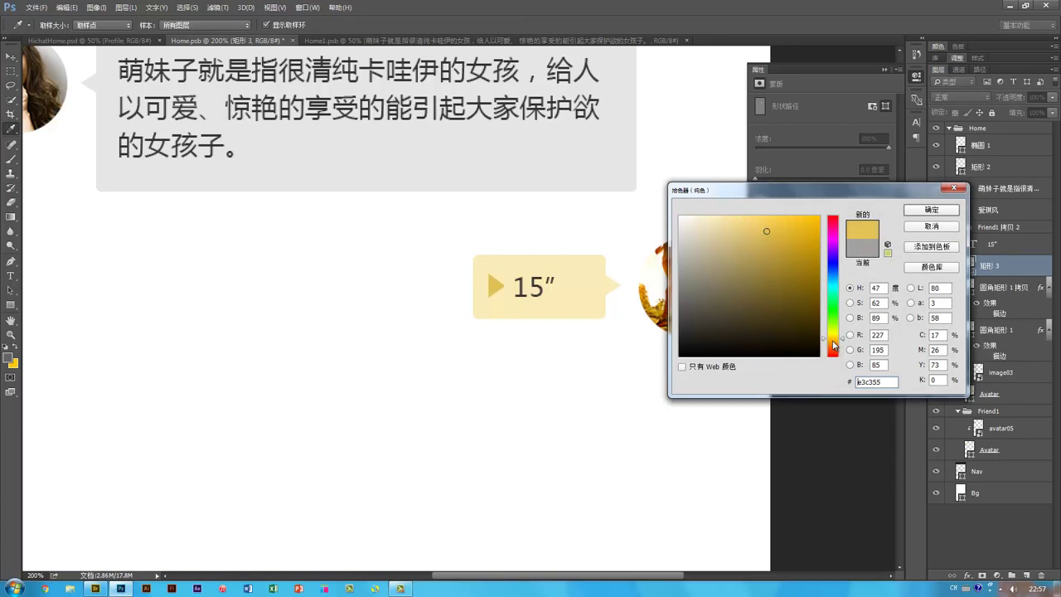
left_click(833, 341)
left_click(790, 227)
left_click(795, 226)
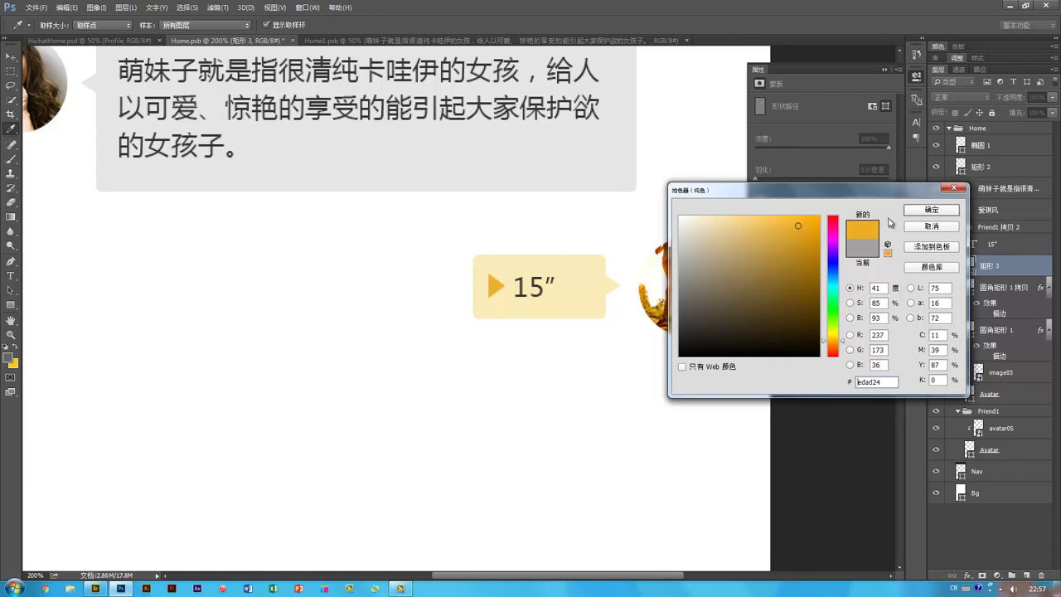
left_click(921, 212)
Step: Duplicate the 15” voice message together with its avatar 107 px straight below the original
key("ctrl+minus")
left_click_drag(543, 370, 588, 310)
left_click_drag(595, 266, 583, 287)
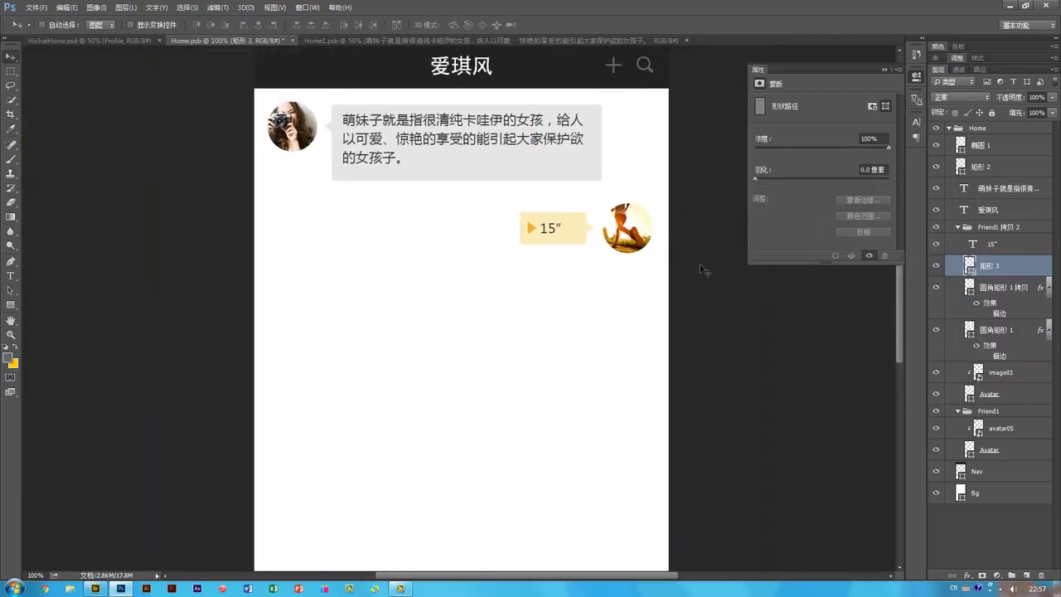
left_click_drag(660, 265, 557, 212)
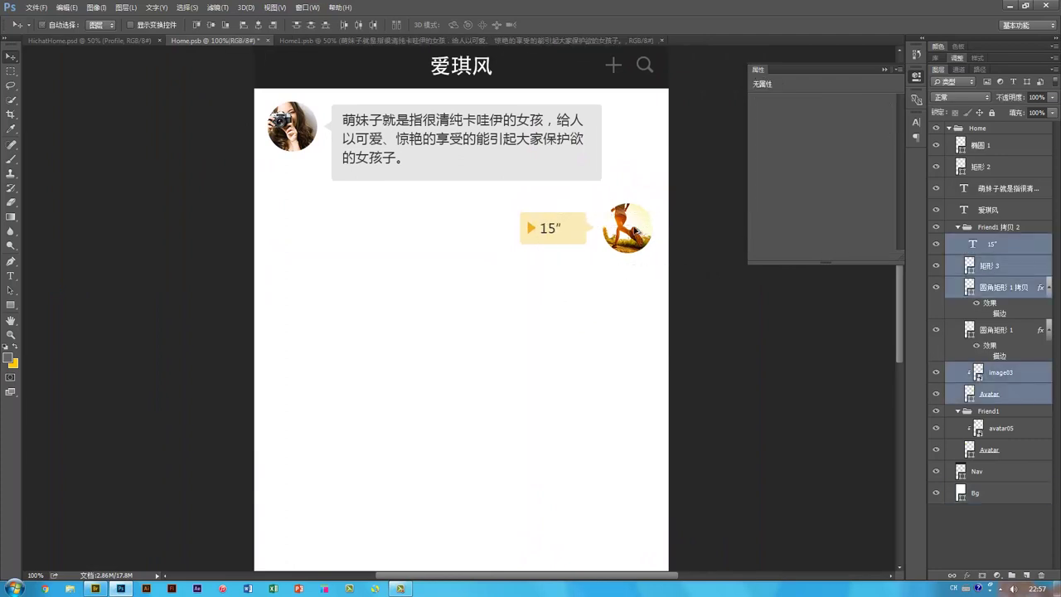
left_click_drag(635, 230, 635, 289)
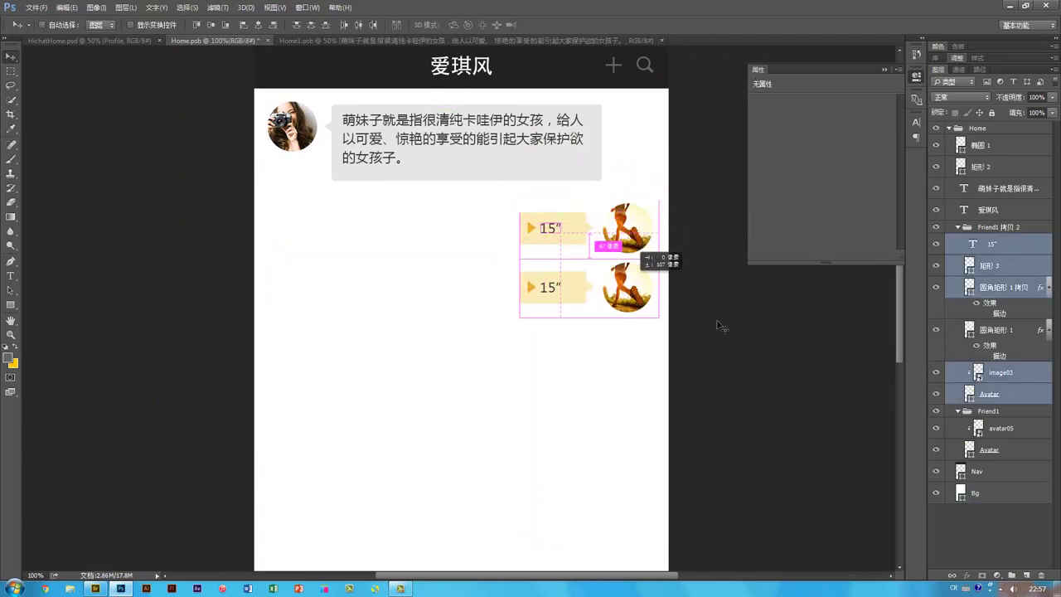
Step: Stretch only the rounded rectangle of the lower voice bubble leftwards, making the bubble shape with its pointer 334 px wide
left_click(578, 289)
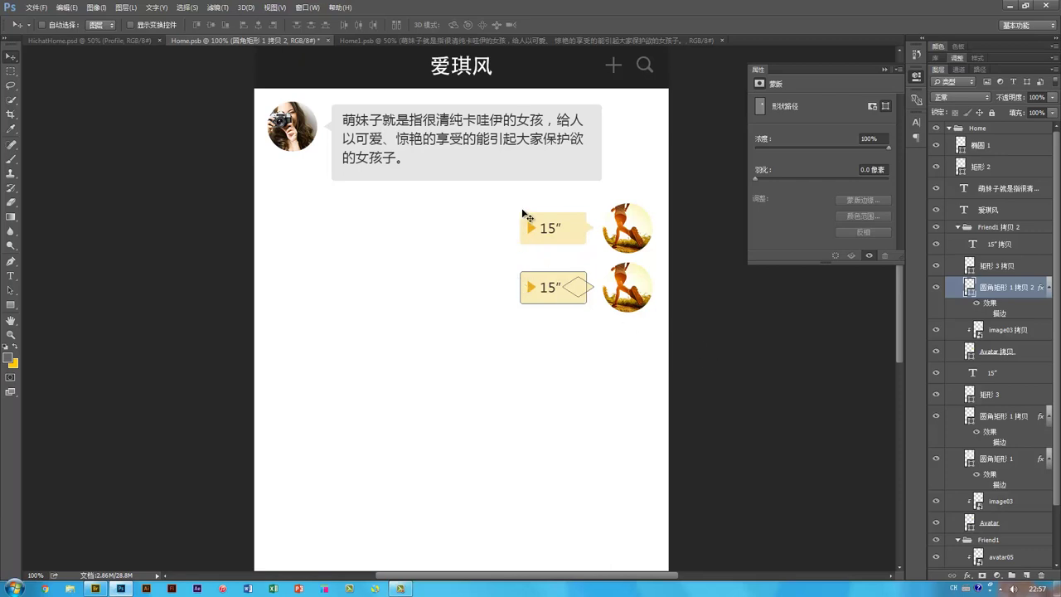
key("a")
left_click(566, 299)
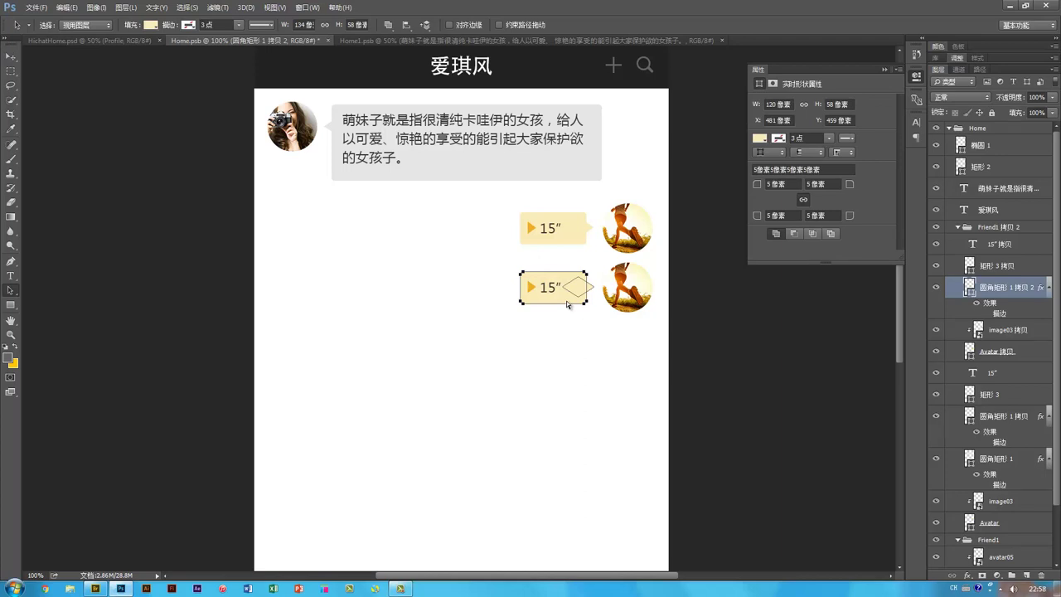
key("ctrl+t")
left_click_drag(520, 287, 410, 288)
key("Return")
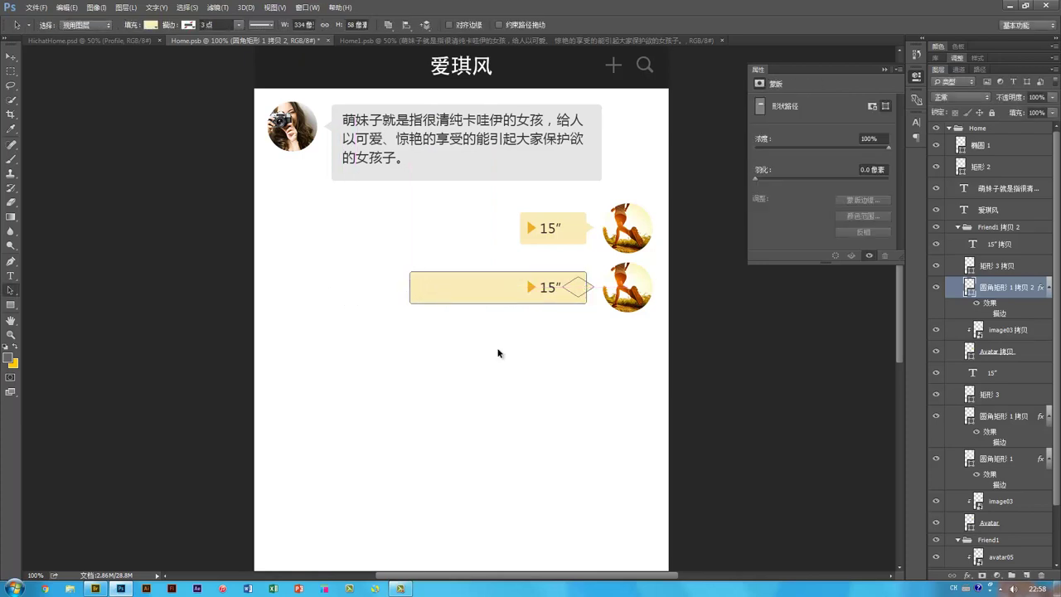
Step: Move the lower bubble's play triangle and duration text together to the left end of the widened bubble
key("v")
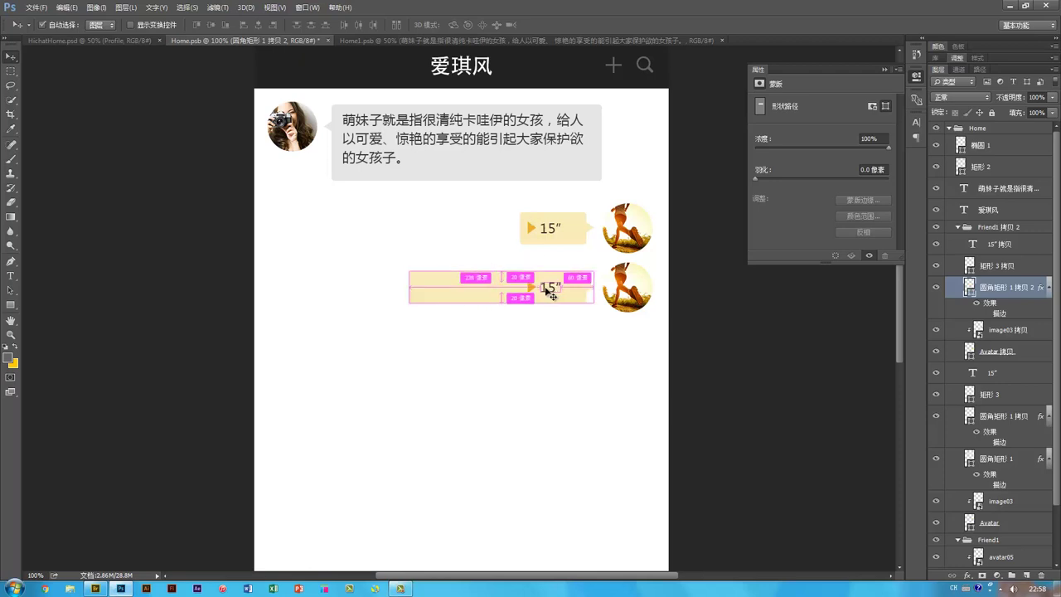
left_click(538, 288, "ctrl")
left_click_drag(549, 291, 444, 290)
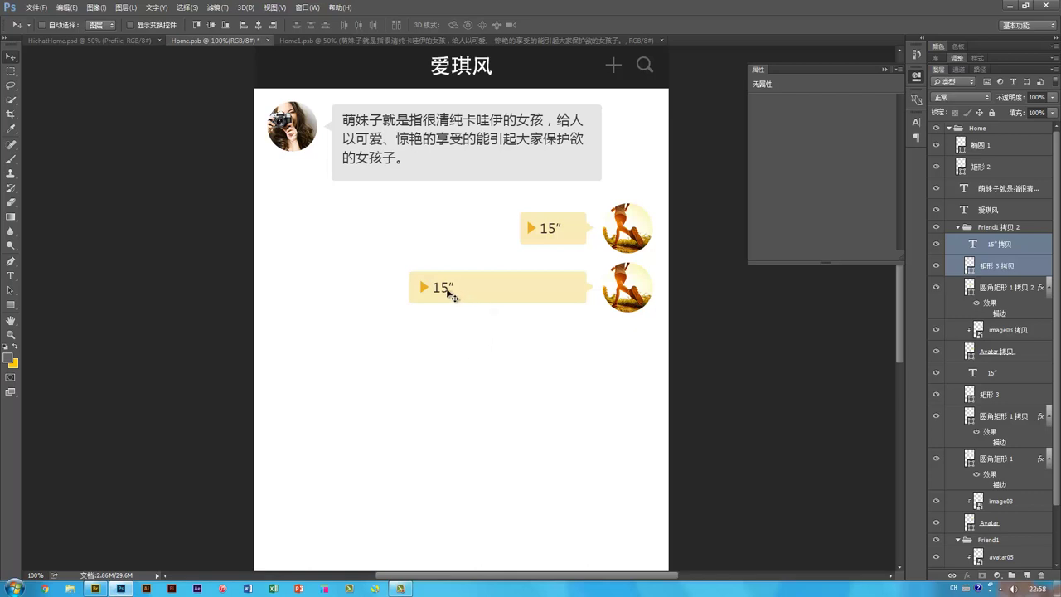
Step: Change the lower voice bubble's duration text to 60″
key("t")
left_click_drag(449, 287, 440, 288)
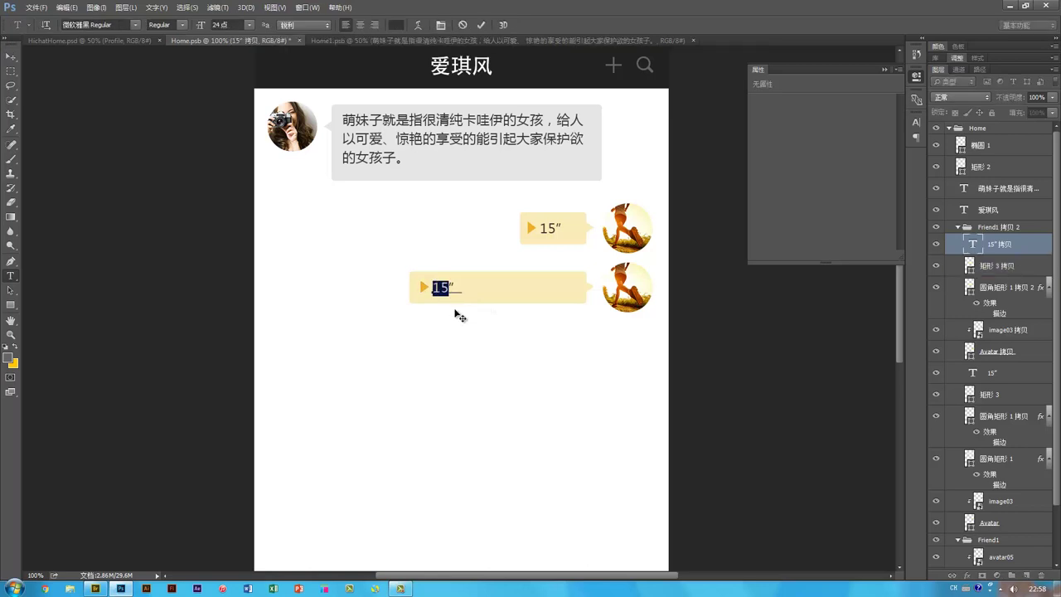
type("60″")
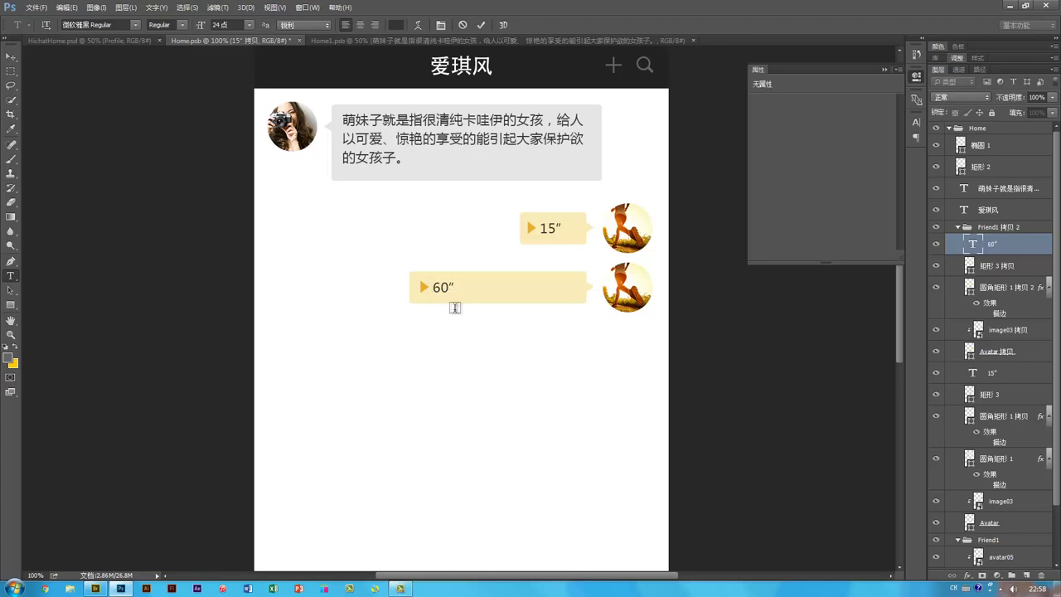
key("ctrl+Return")
key("v")
left_click_drag(496, 390, 443, 375)
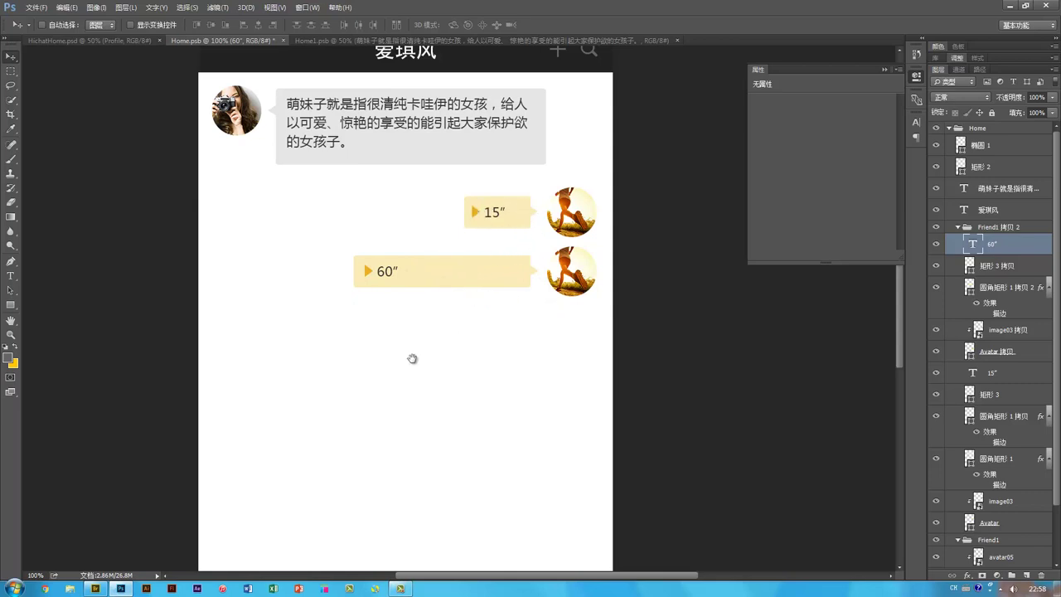
left_click_drag(412, 358, 446, 385)
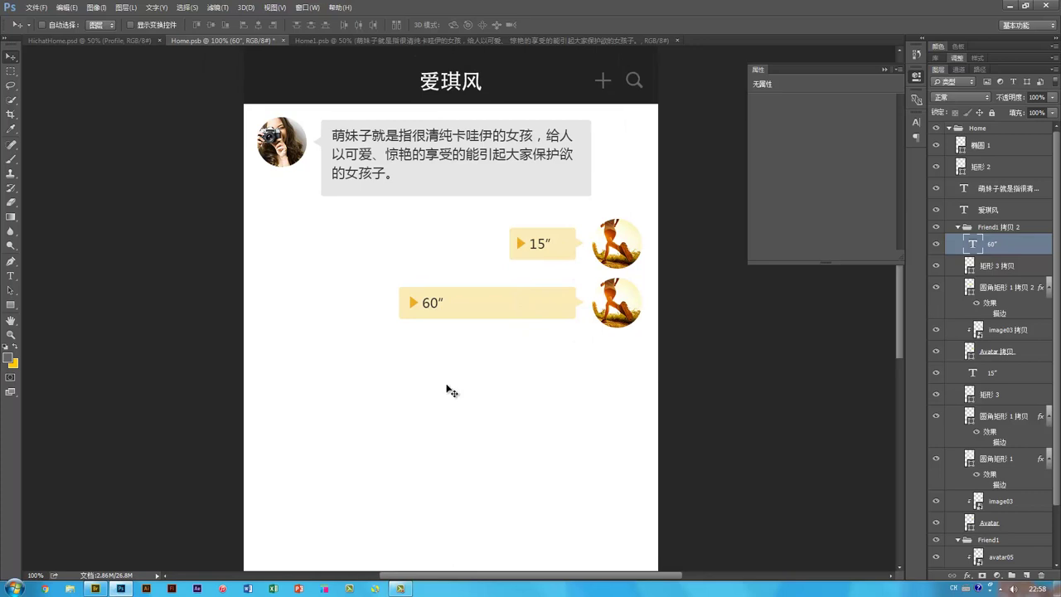
left_click_drag(506, 420, 500, 372)
left_click_drag(512, 419, 501, 389)
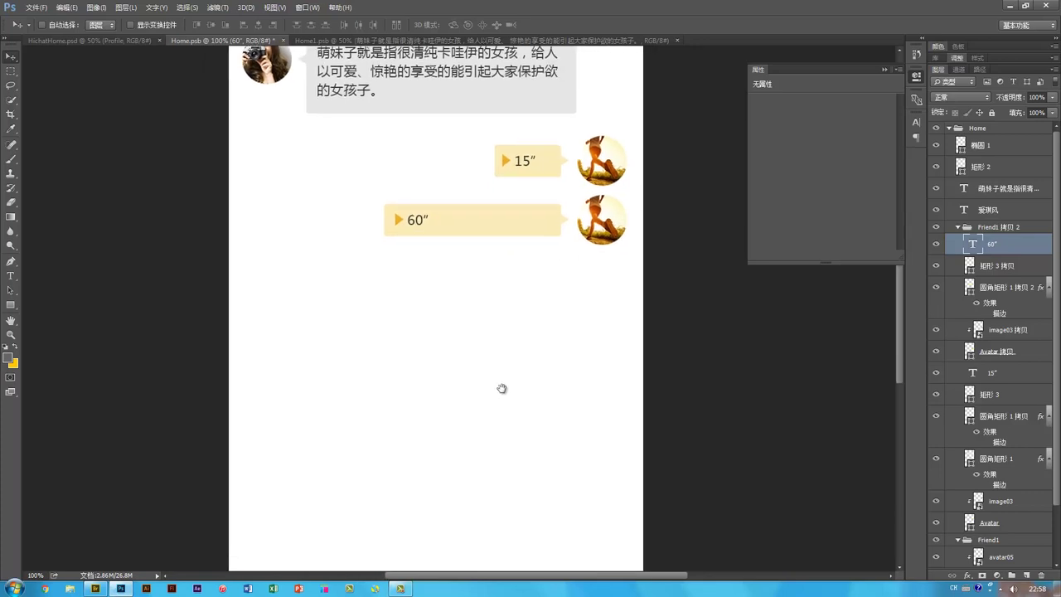
left_click_drag(517, 347, 520, 379)
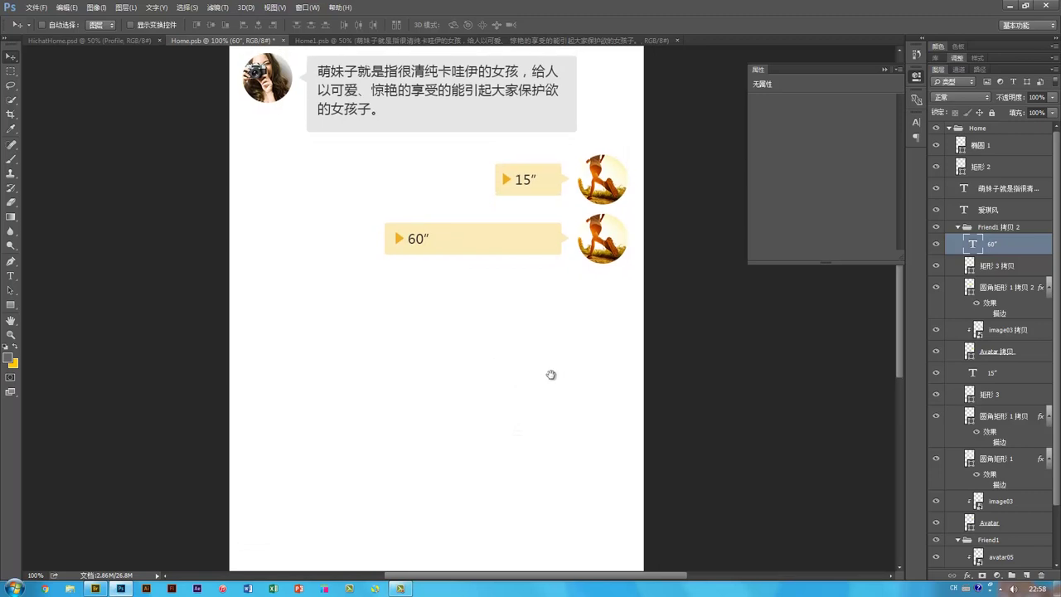
left_click_drag(530, 438, 516, 414)
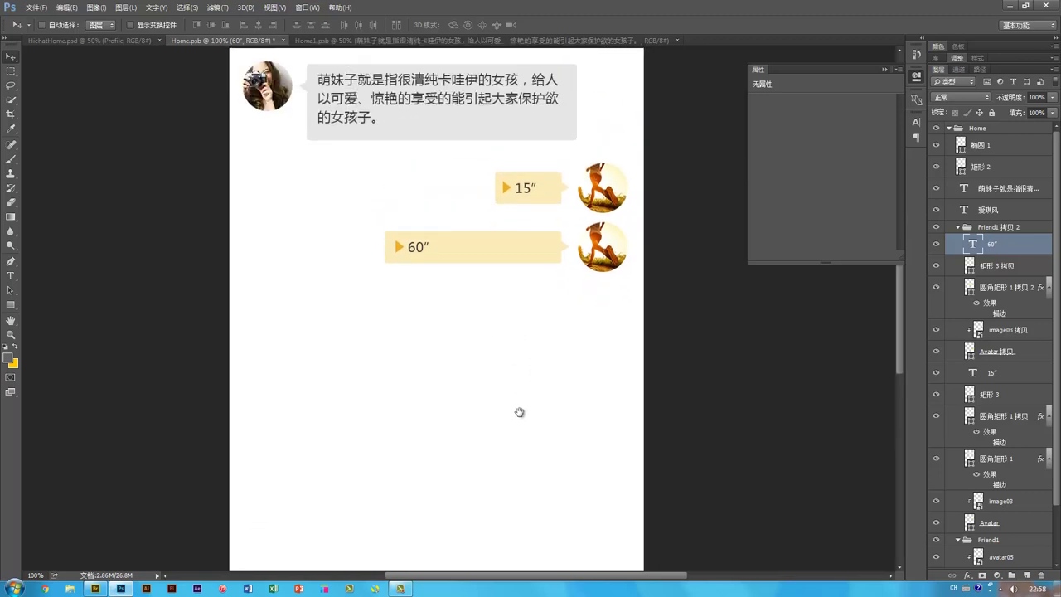
Step: Duplicate the woman's avatar together with its grey bubble, without the text, straight down below the 60″ voice message
left_click(280, 149)
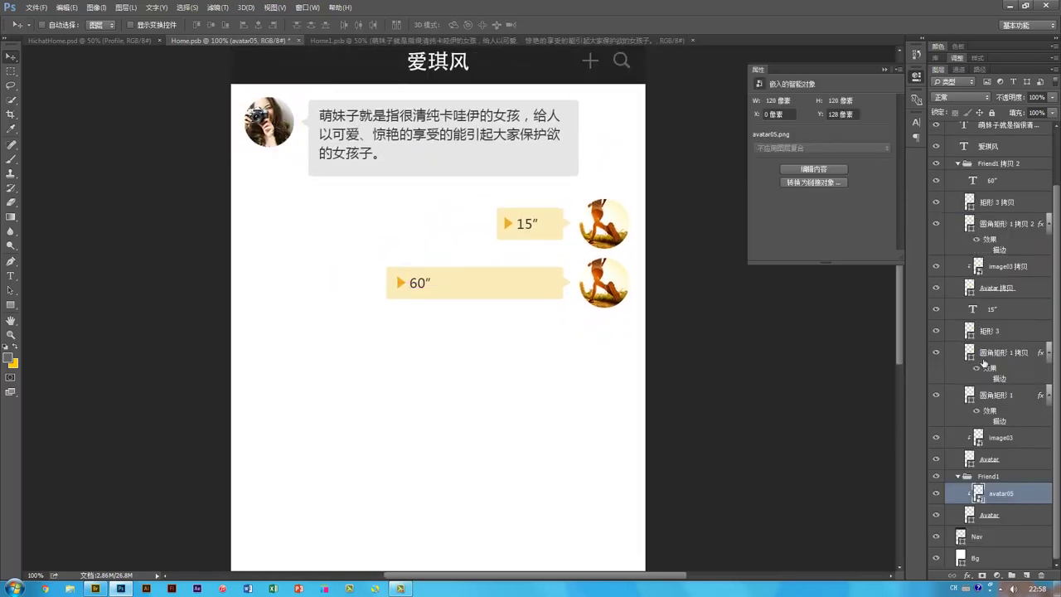
left_click(1004, 520, "shift")
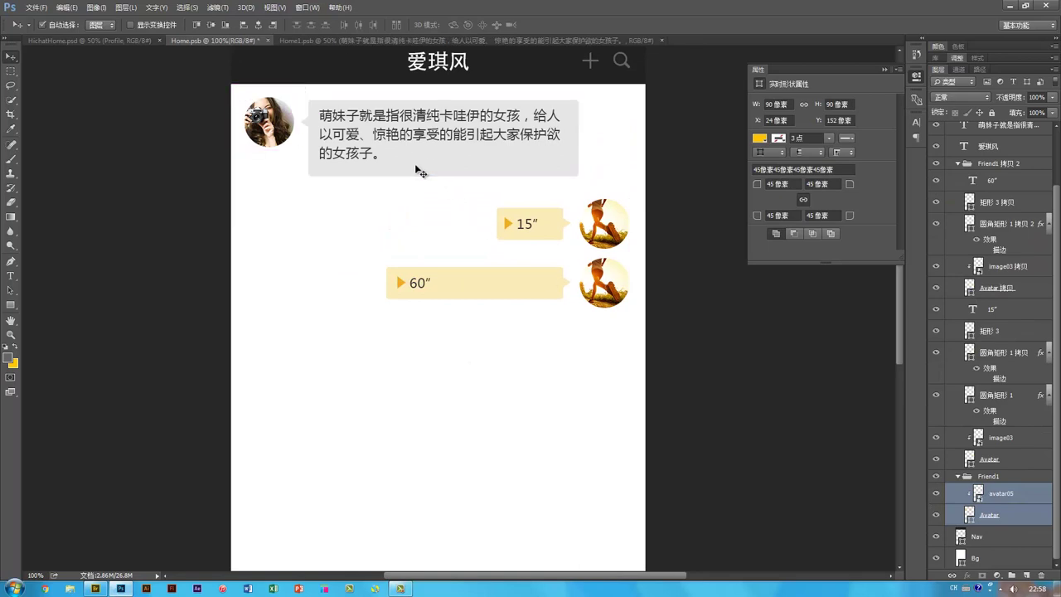
left_click(412, 141, "shift")
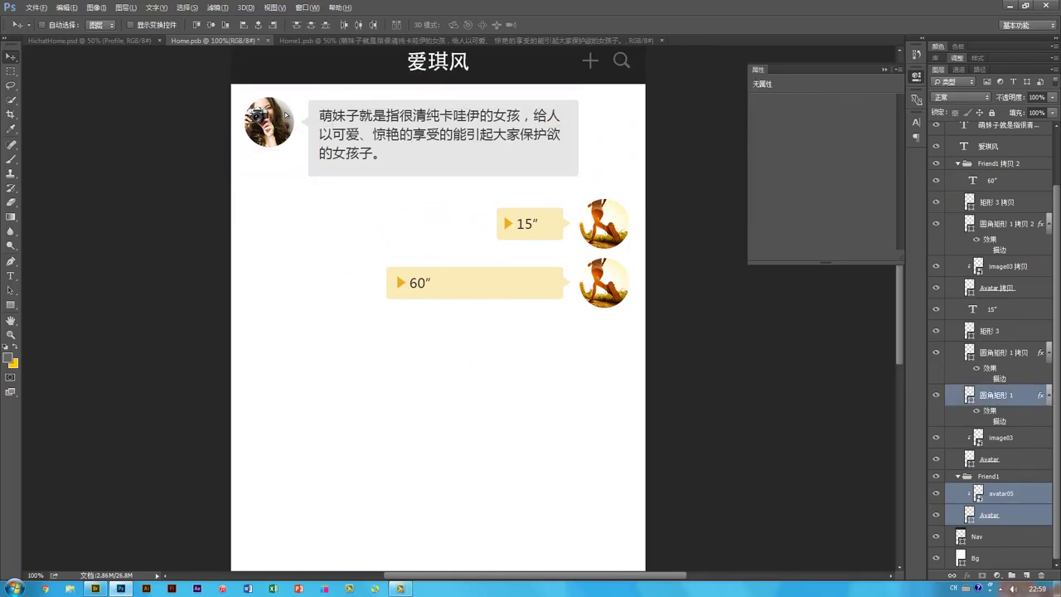
left_click_drag(285, 115, 290, 342)
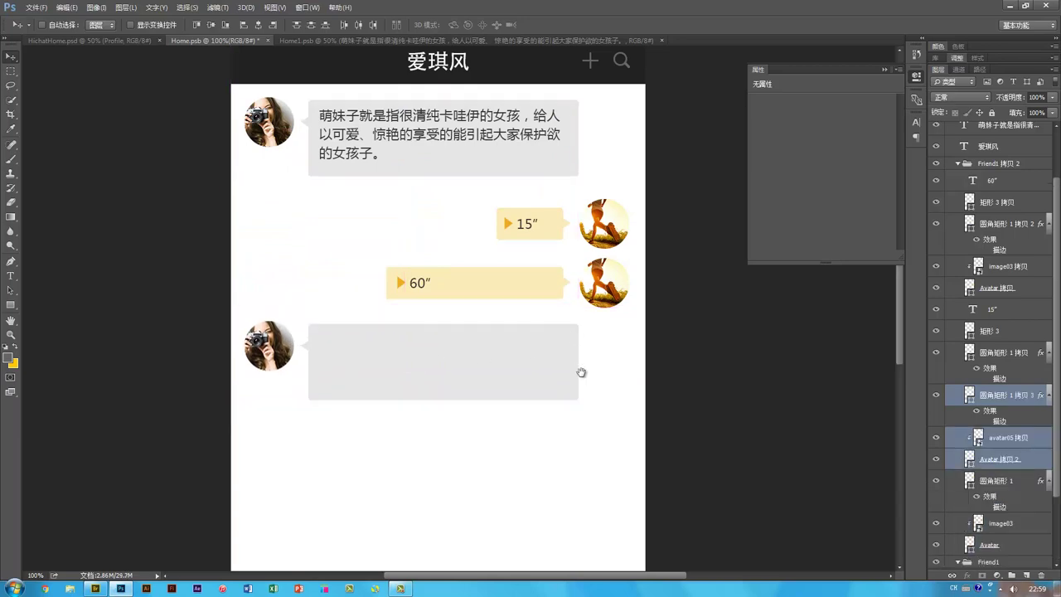
left_click_drag(581, 372, 577, 305)
left_click(703, 330, "ctrl")
left_click(213, 93, "ctrl")
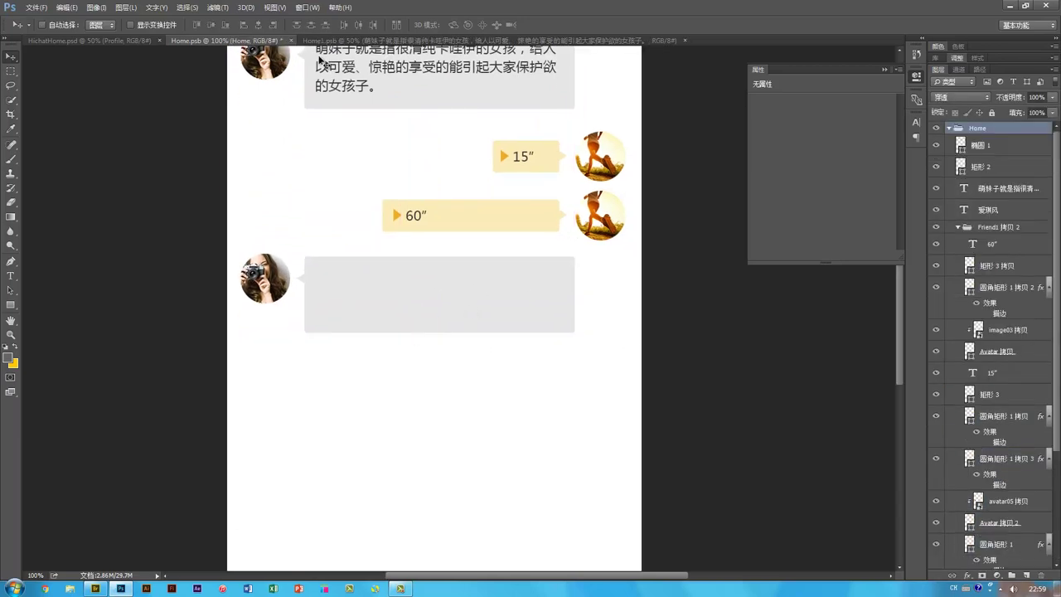
Step: Switch to HichatHome.psd and open the contents of the Dicover smart object at its map post
left_click(93, 39)
left_click_drag(686, 282, 680, 267)
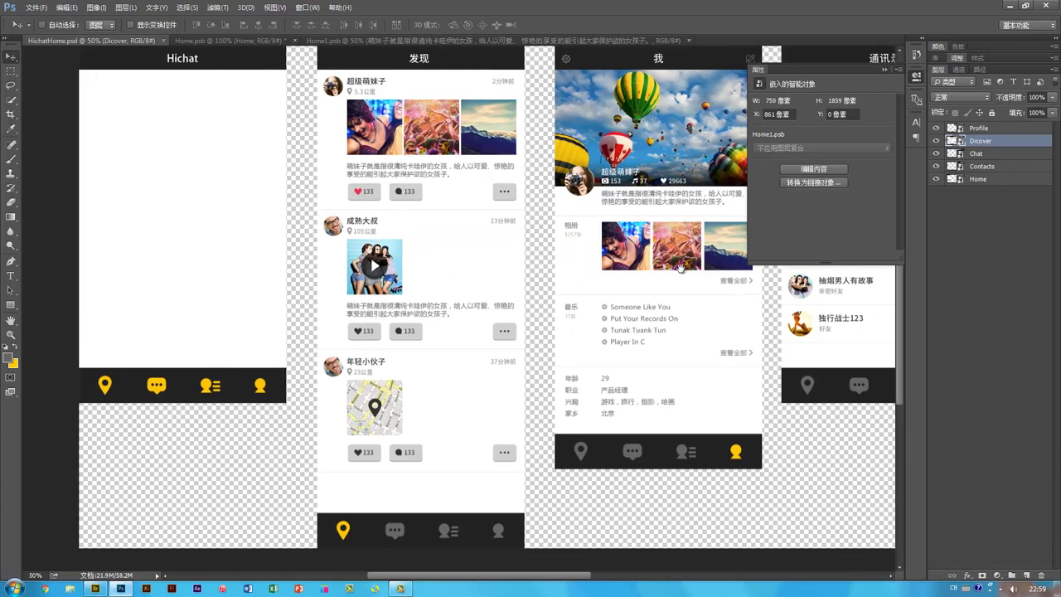
double_click(952, 141)
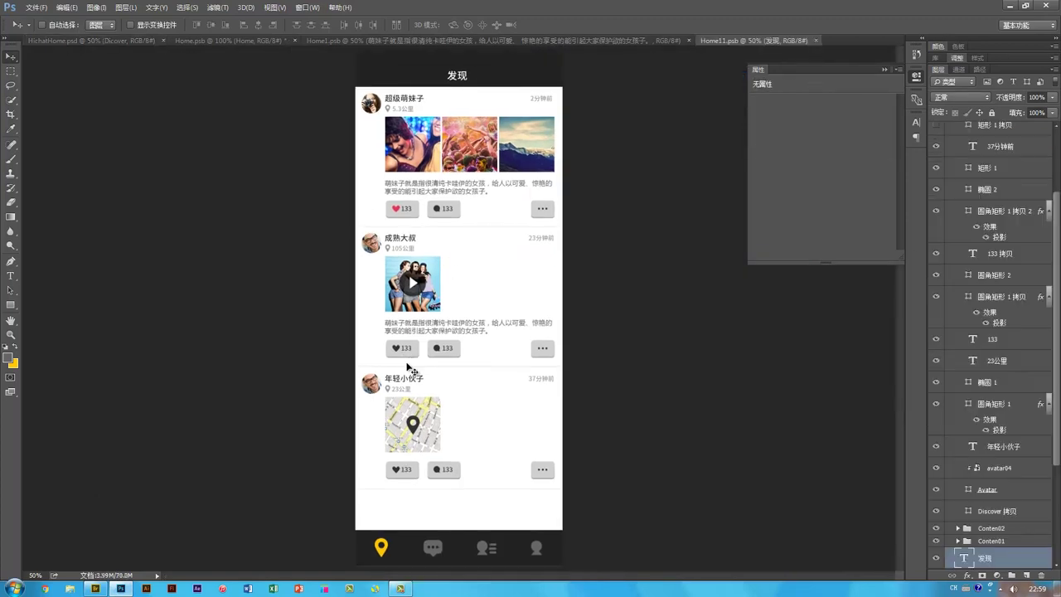
scroll(417, 372, "up", 3)
left_click_drag(425, 251, 425, 238)
Step: Copy the map image with its pin and clipping rectangle into Home.psb, insetting it 10 px from the new grey bubble's upper-left corner
left_click(418, 359, "ctrl")
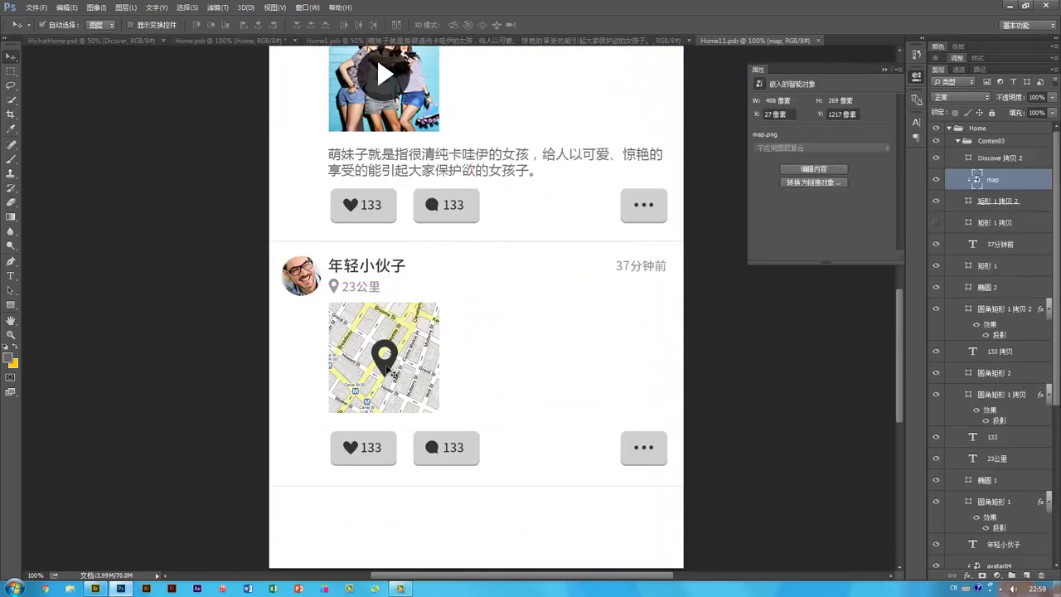
left_click(385, 356, "ctrl+shift")
left_click(980, 201, "ctrl")
left_click_drag(401, 383, 383, 354)
key("Up")
key("Up")
key("Up")
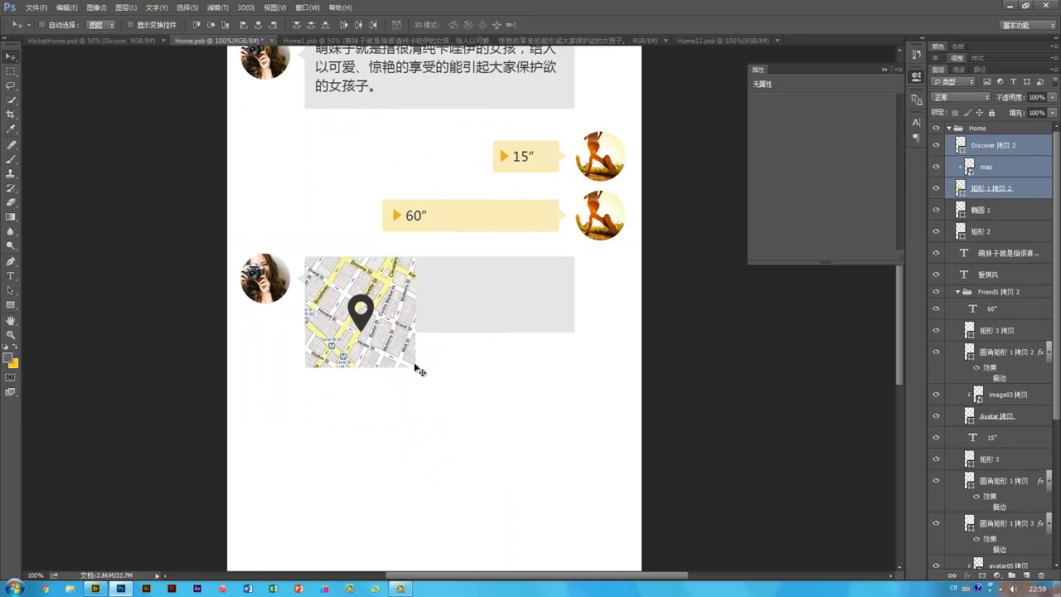
key("shift+Right")
key("shift+Down")
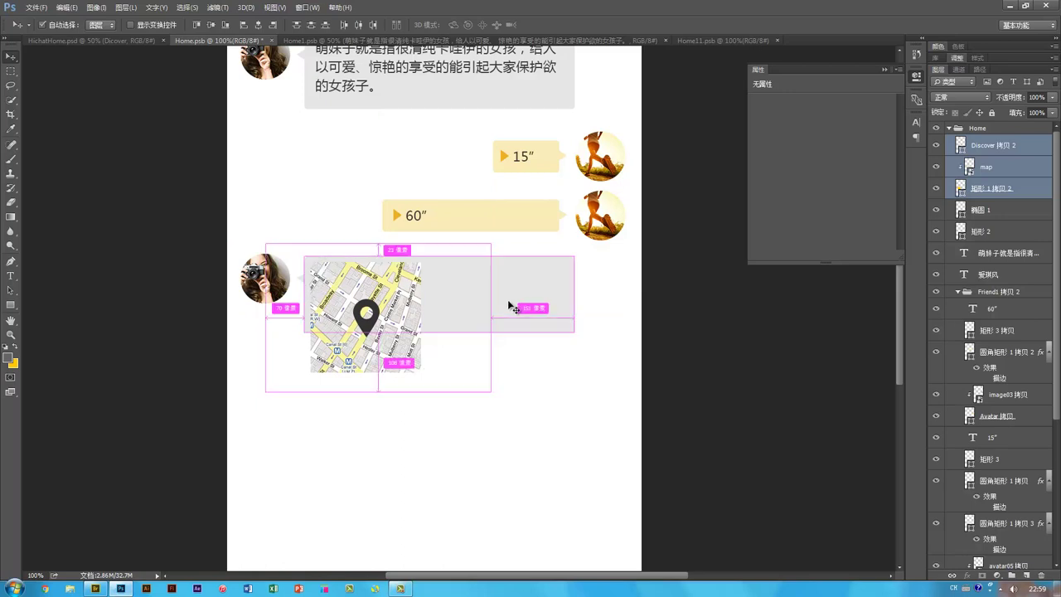
Step: Resize the rounded rectangle of the grey bubble behind the map to 220 × 220 px
left_click(522, 319, "ctrl")
key("a")
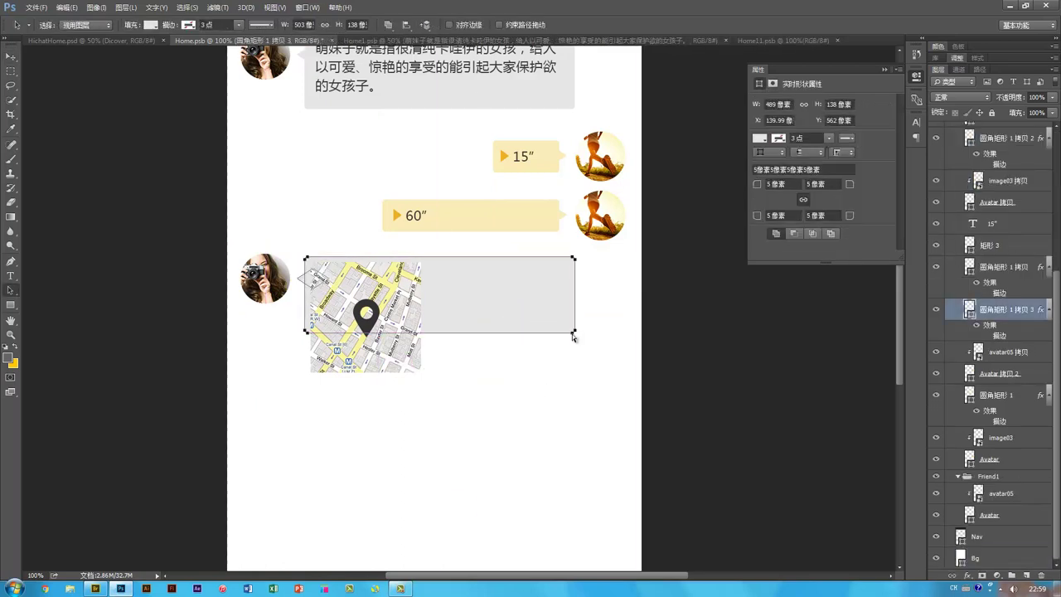
left_click_drag(573, 335, 426, 378)
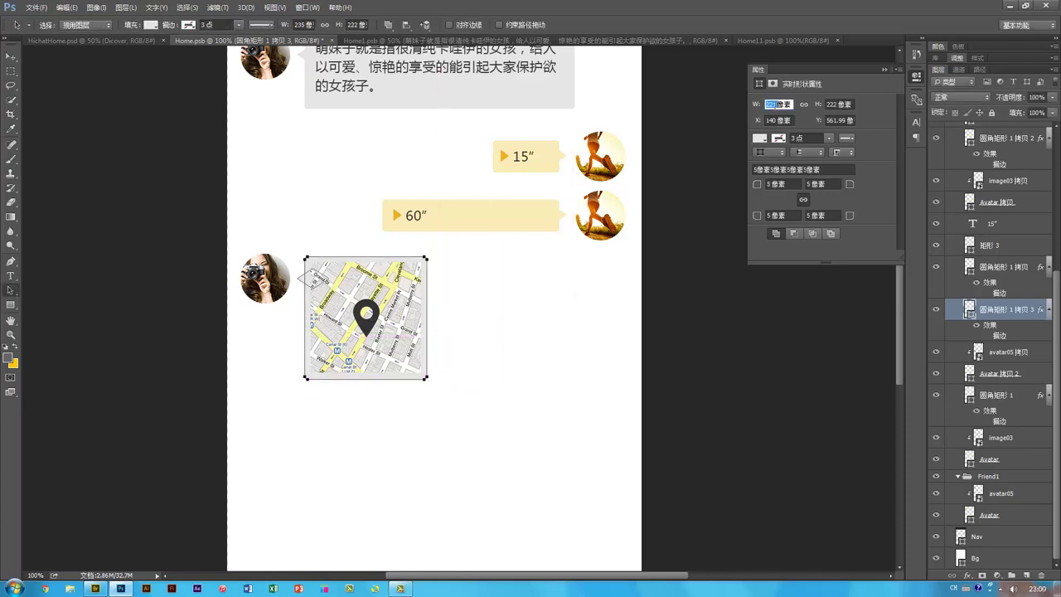
left_click(773, 104)
type("220")
key("Tab")
type("220")
key("Return")
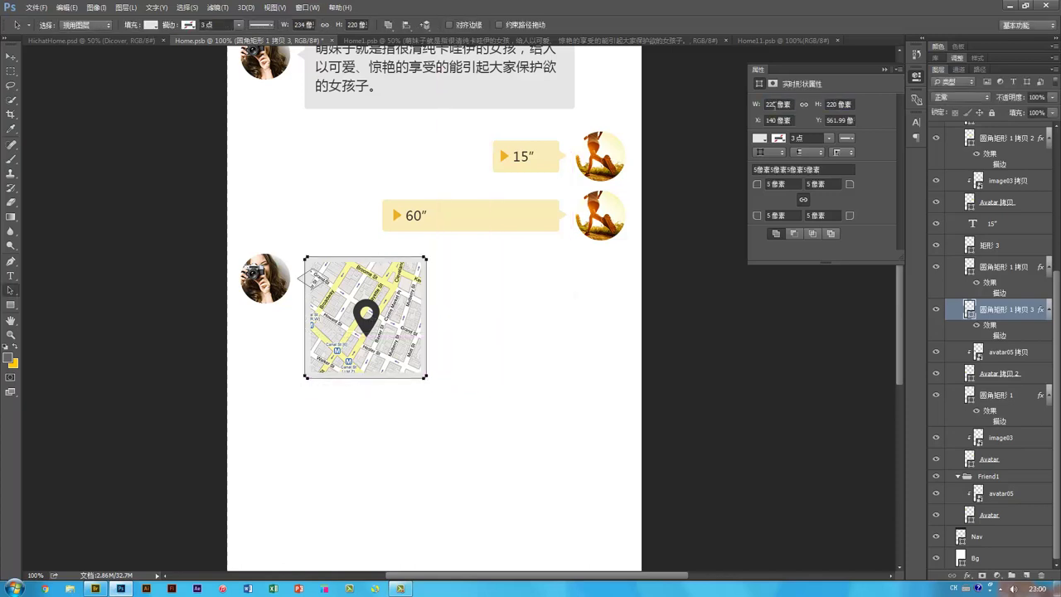
key("v")
left_click_drag(528, 412, 514, 437)
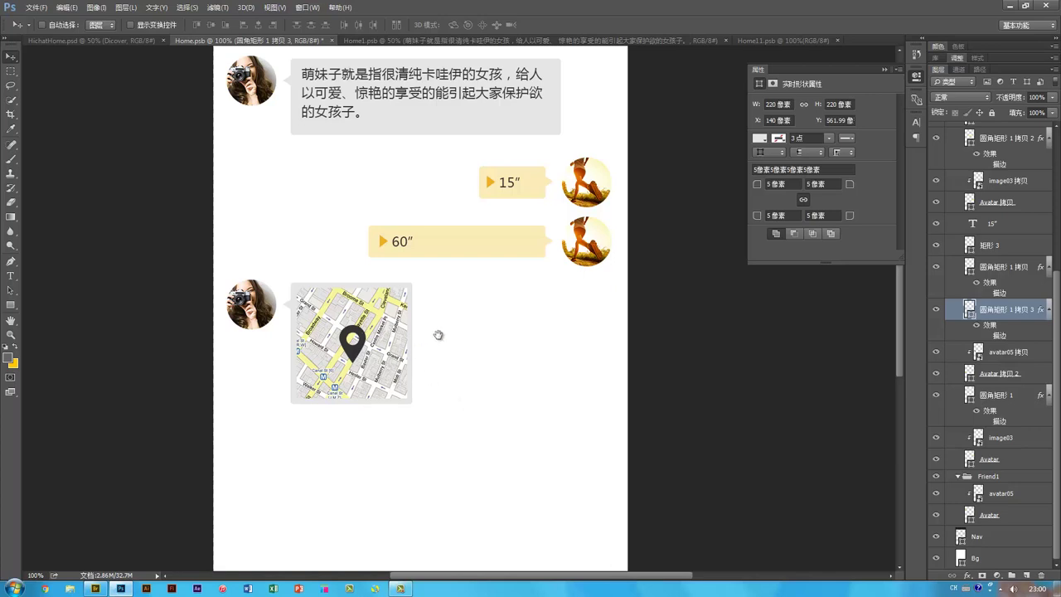
left_click_drag(439, 335, 449, 365)
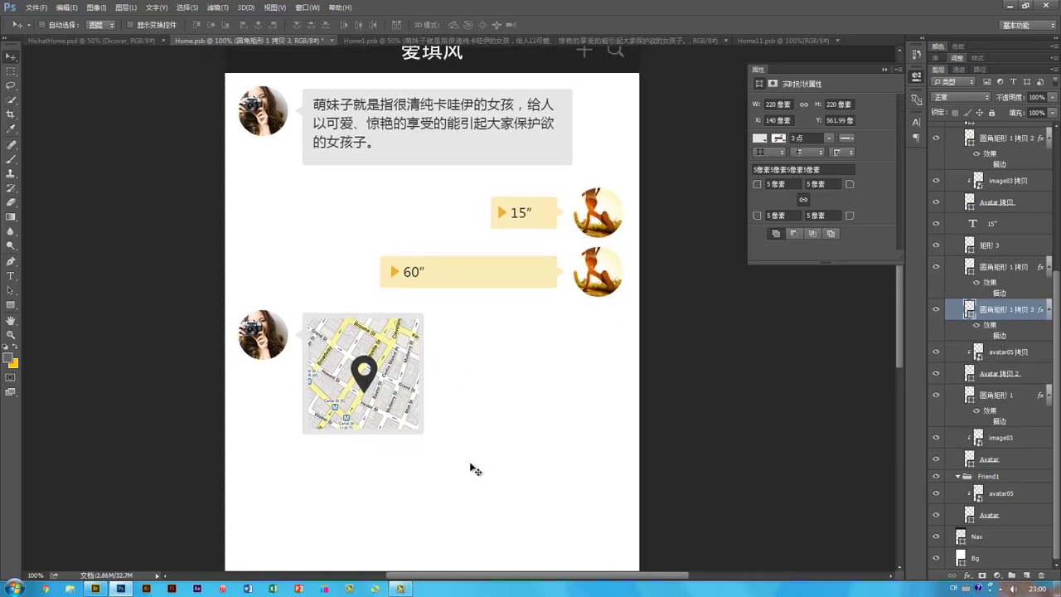
left_click_drag(461, 473, 454, 405)
left_click_drag(457, 342, 459, 406)
scroll(458, 405, "up", 1)
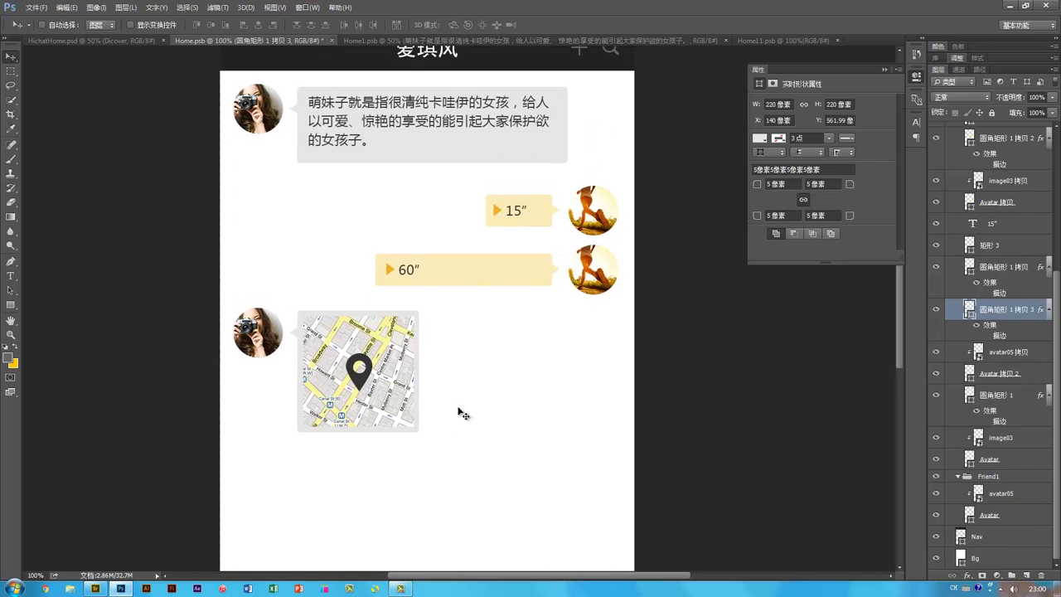
Step: Duplicate the grey bubble's message text straight down below the map bubble and change the copy to 昨天
key("ctrl+minus")
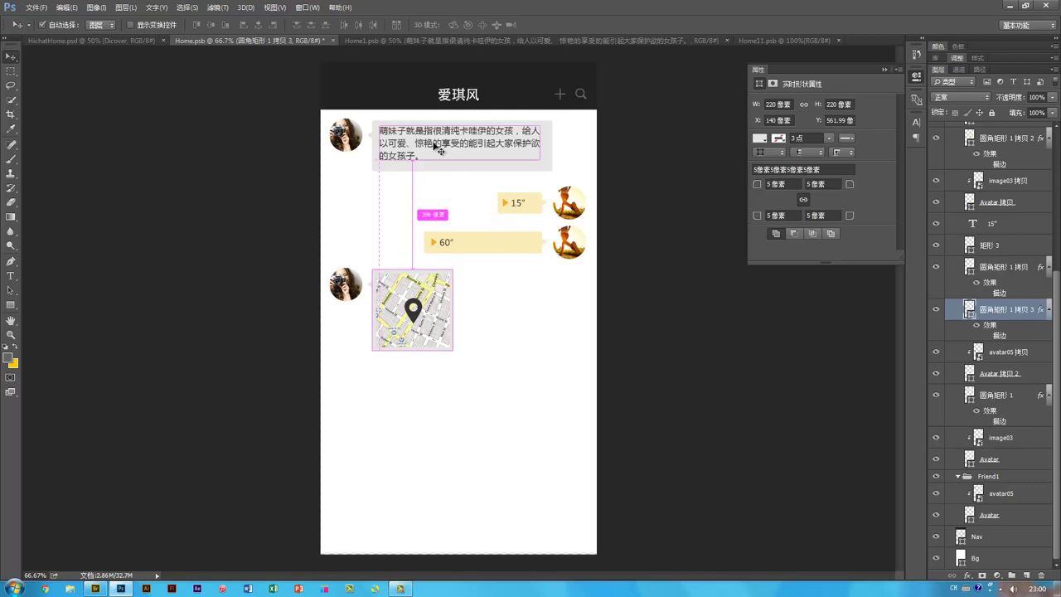
left_click(487, 146, "ctrl")
left_click_drag(474, 200, 475, 386)
key("t")
double_click(461, 386)
key("ctrl+a")
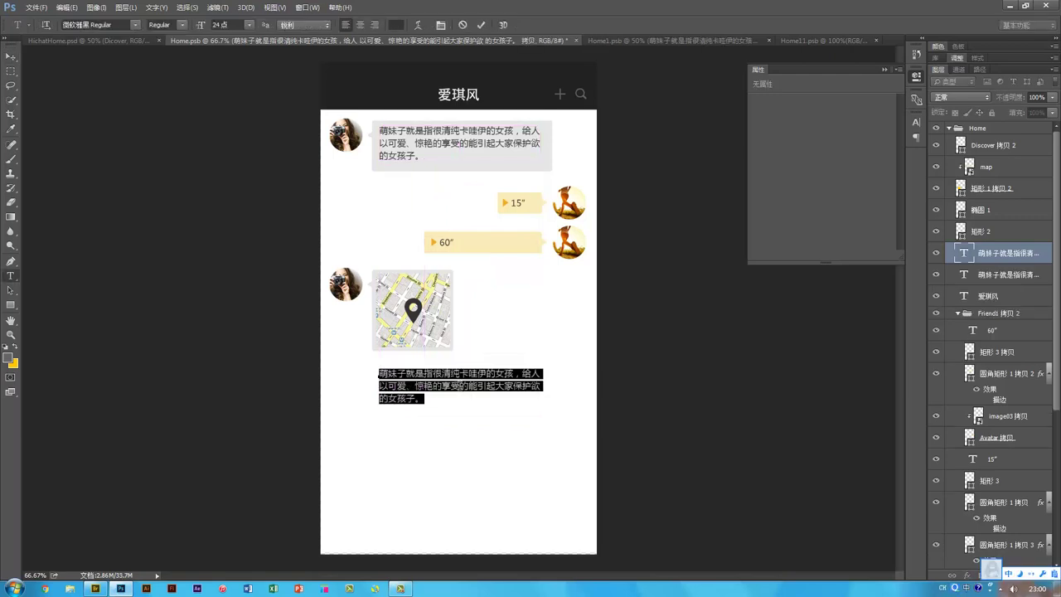
type("距离")
key("ctrl+Return")
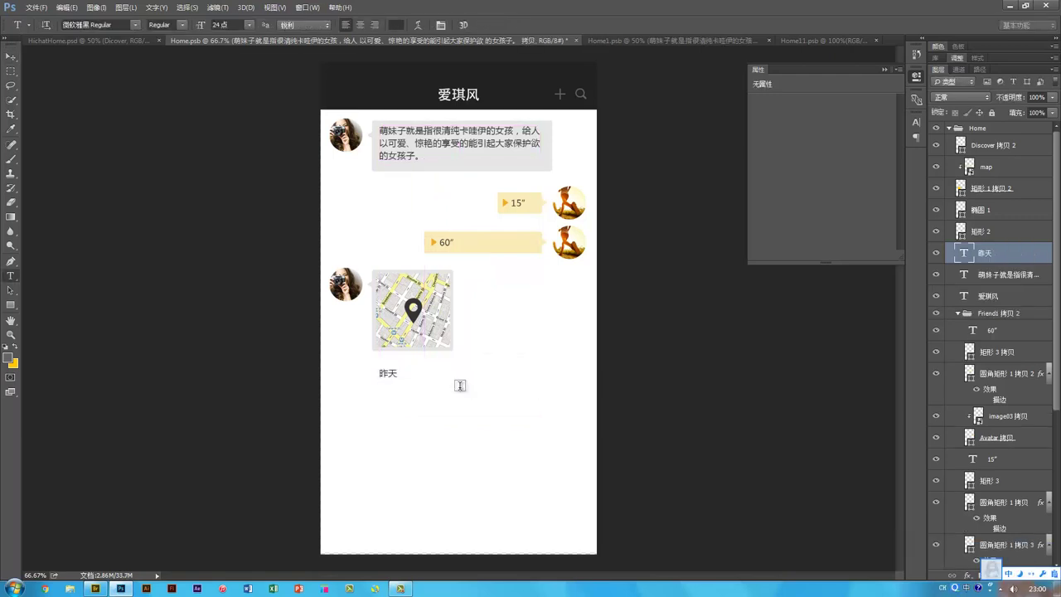
Step: Move the 昨天 label horizontally to the middle of the chat screen
key("v")
key("ctrl+space")
key("v")
left_click_drag(390, 384, 459, 383)
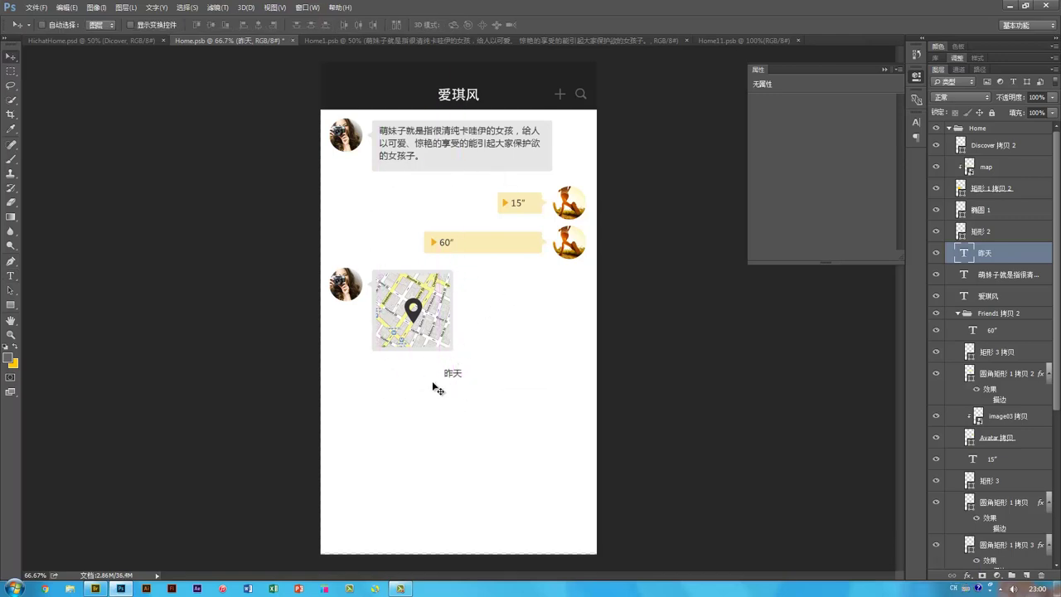
key("ctrl+plus")
left_click_drag(488, 470, 479, 440)
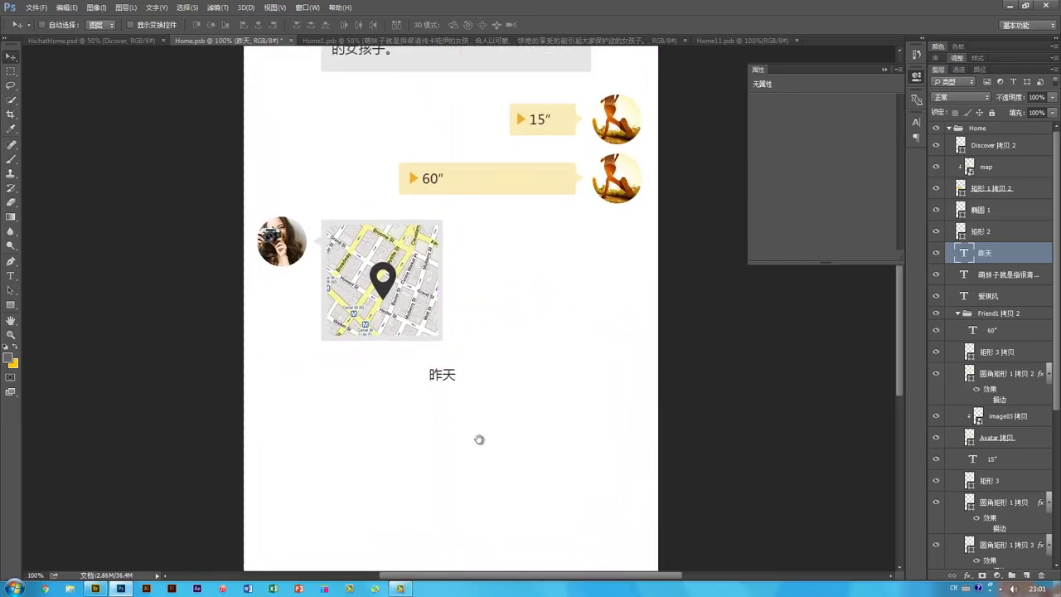
left_click_drag(495, 403, 493, 419)
key("ctrl+minus")
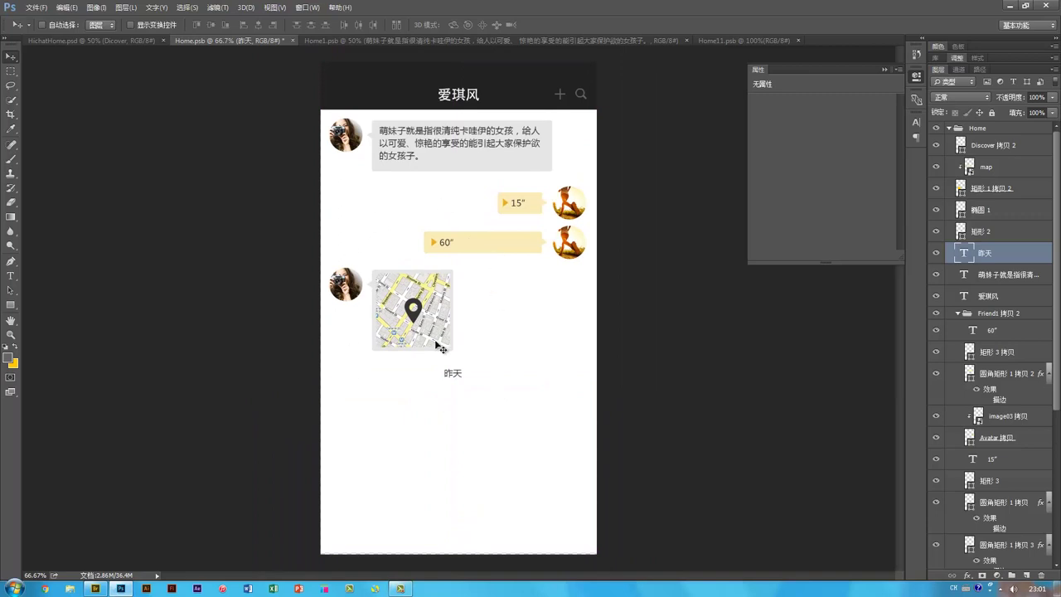
key("ctrl+equal")
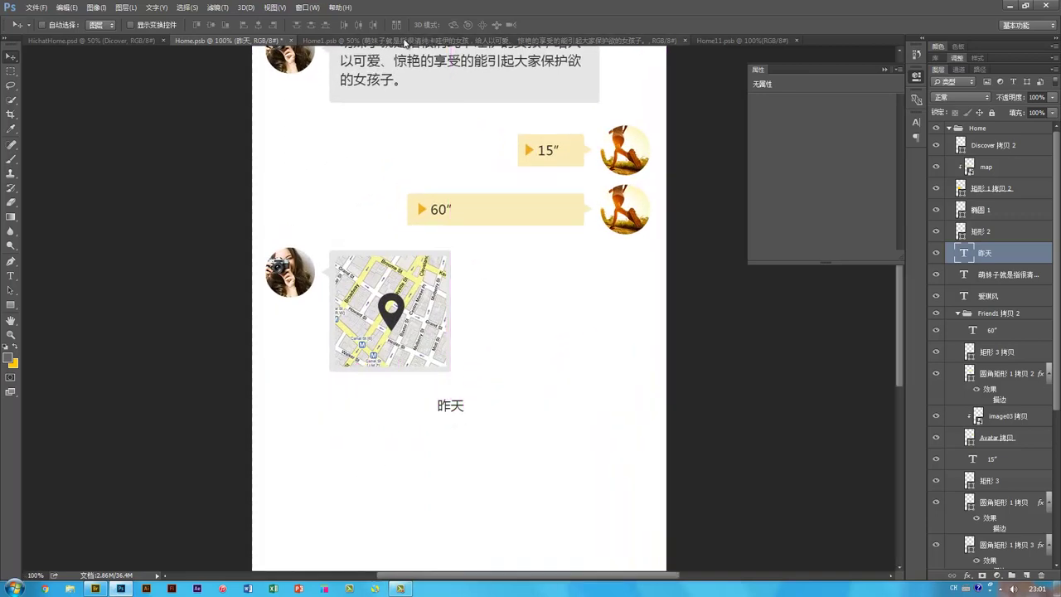
Step: Copy the thin full-width divider line above the album section of Home1.psb into Home.psb, placing it across the 昨天 label
left_click(404, 41)
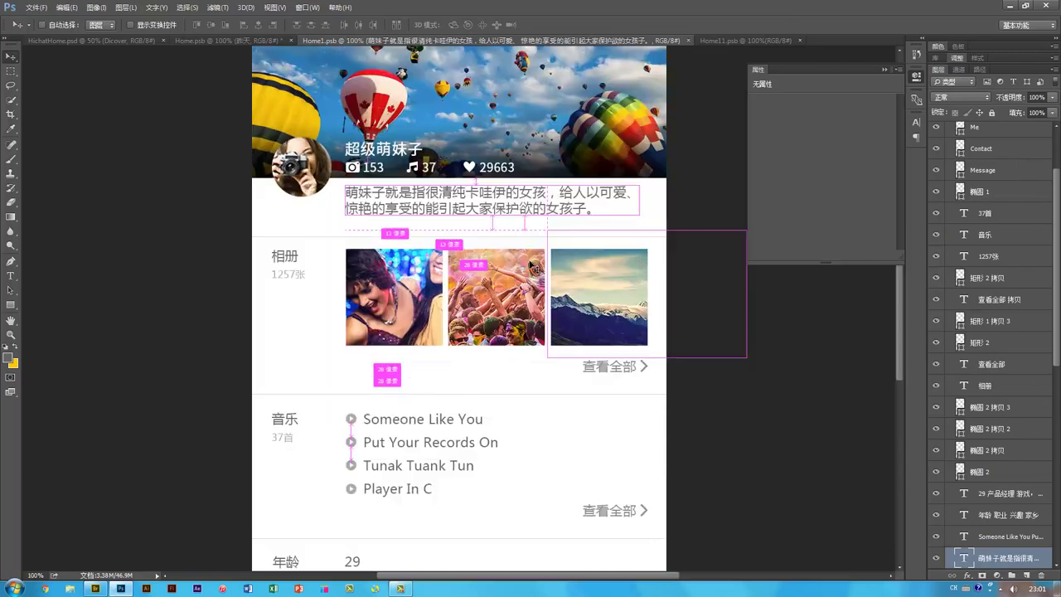
left_click(510, 237, "ctrl")
left_click_drag(509, 239, 257, 42)
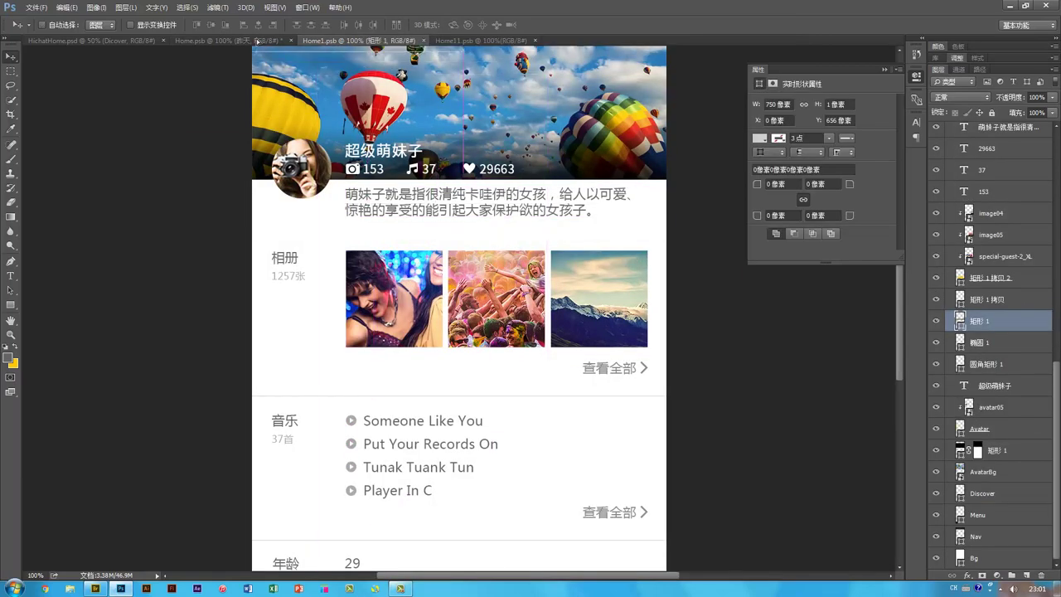
left_click(257, 40)
left_click_drag(518, 451, 547, 498)
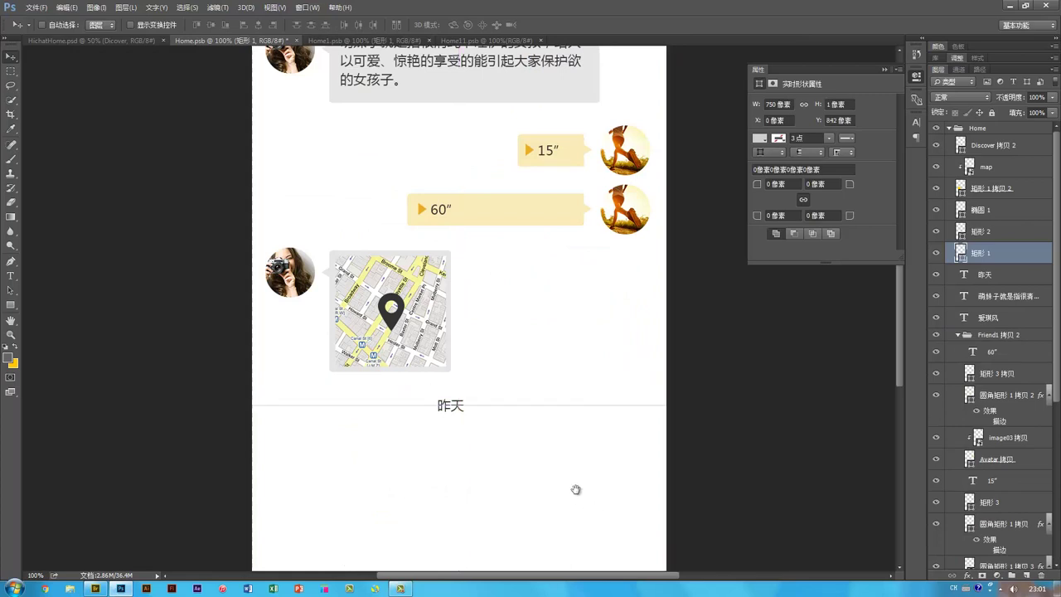
Step: Try the full-width divider line just below the 昨天 label at Y 876 px and delete it
scroll(576, 490, "down", 3)
left_click_drag(554, 334, 564, 460)
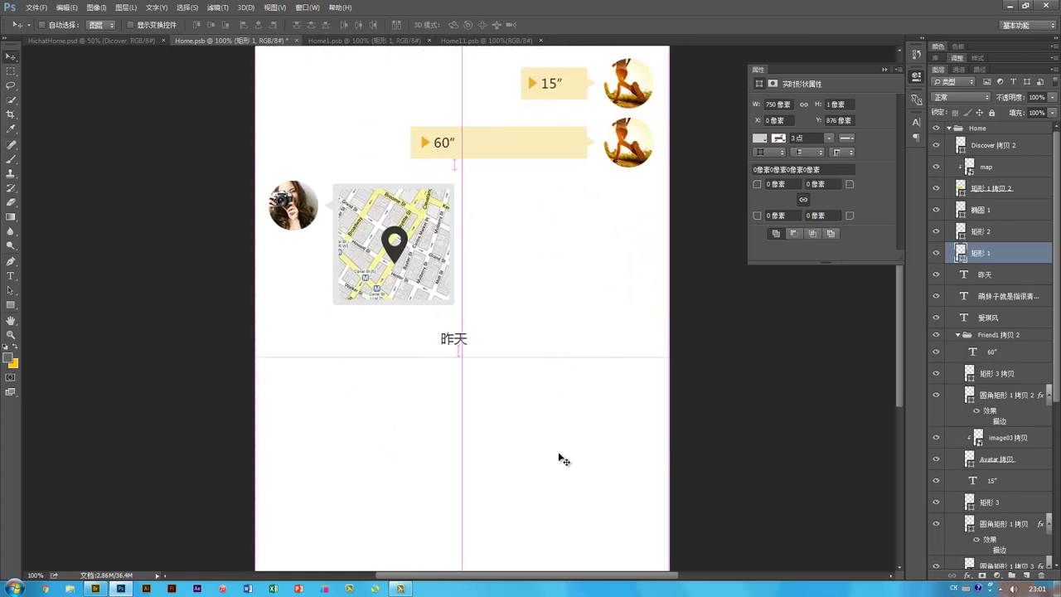
scroll(542, 358, "up", 2)
key("ctrl")
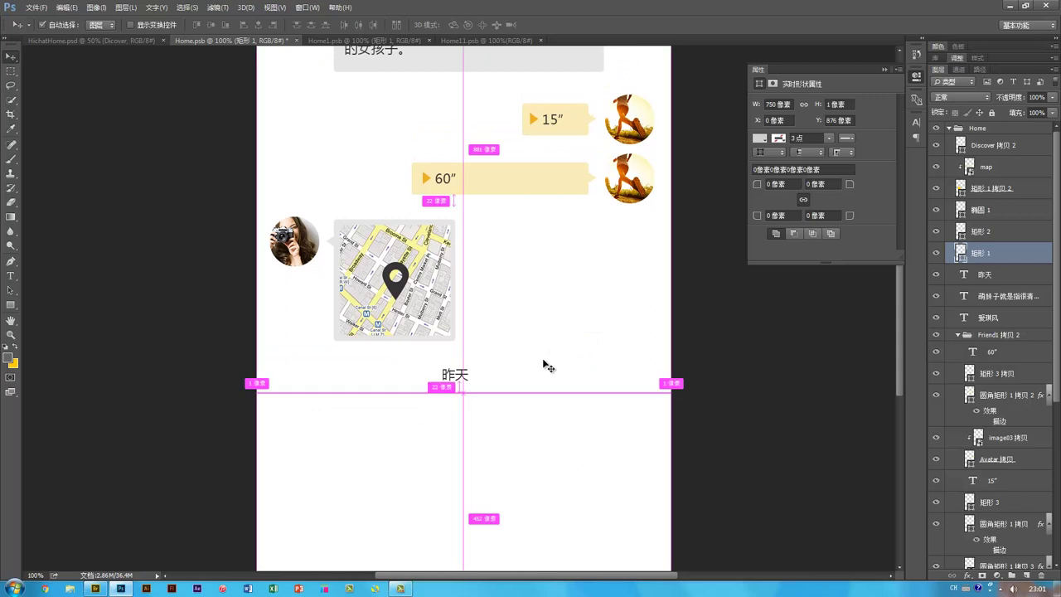
key("ctrl+minus")
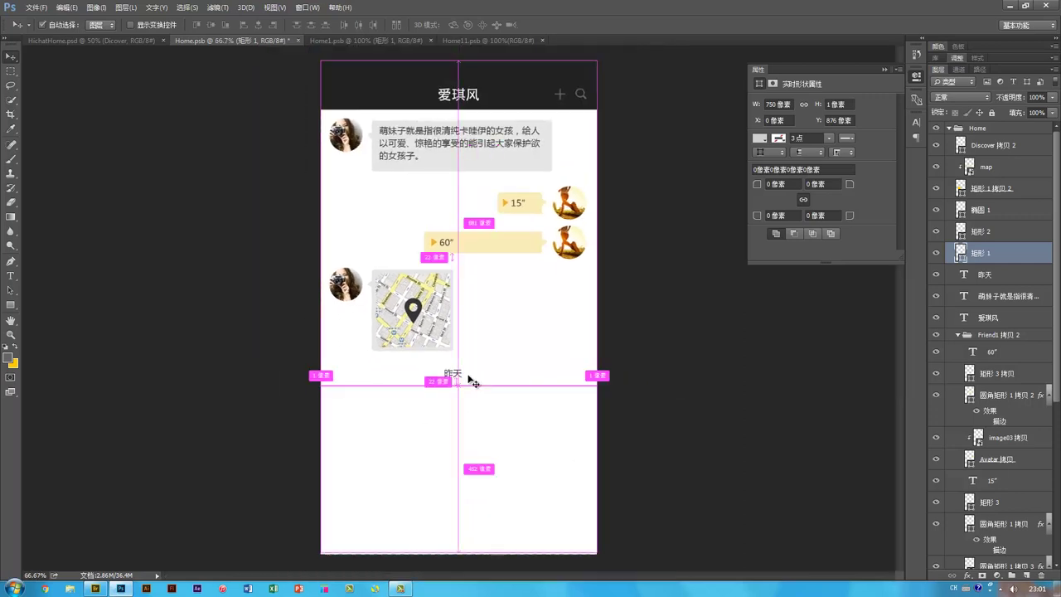
key("ctrl+plus")
left_click_drag(477, 462, 479, 420)
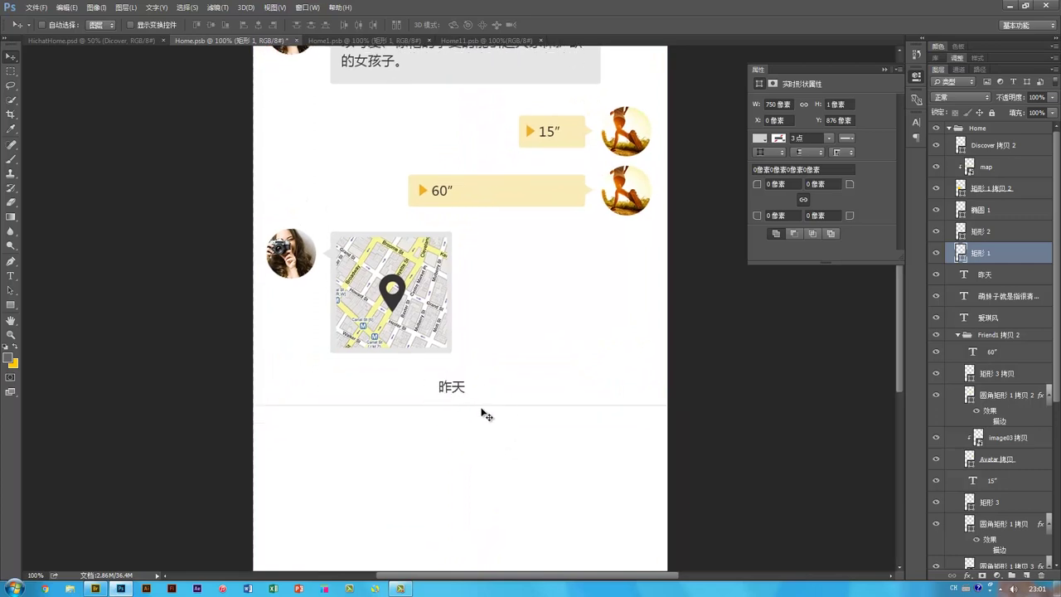
key("Delete")
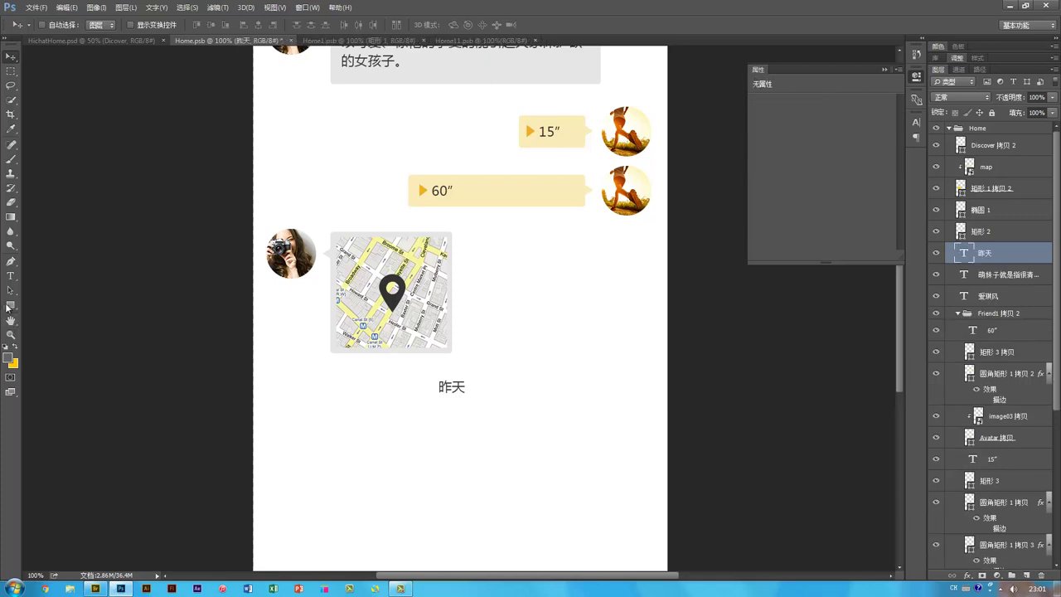
Step: Draw a horizontal line 142 × 2 px to the left of the 昨天 label and duplicate it to the label's right
left_click(10, 305)
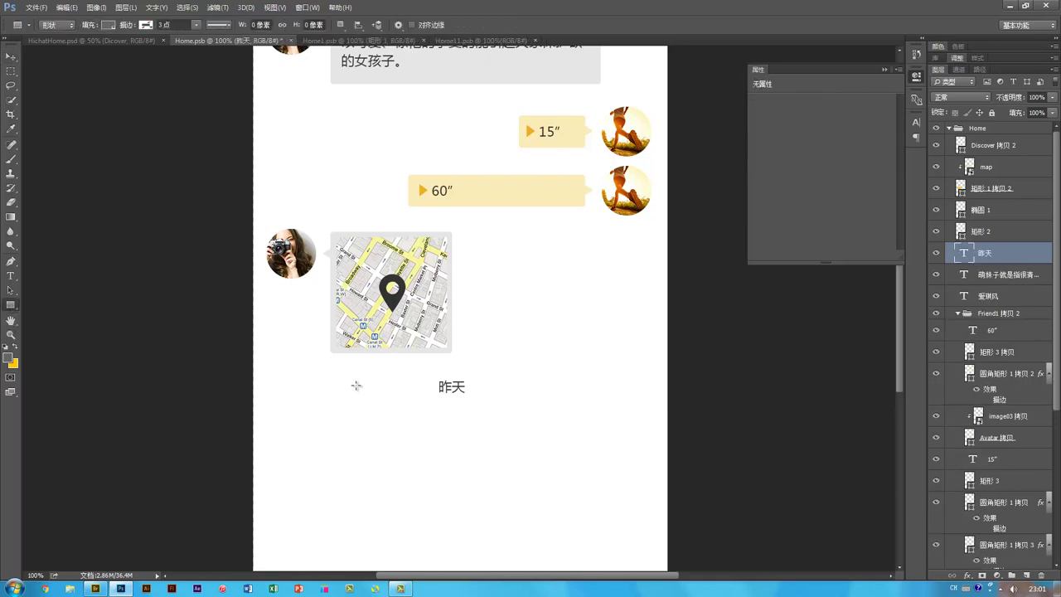
left_click_drag(356, 386, 430, 386)
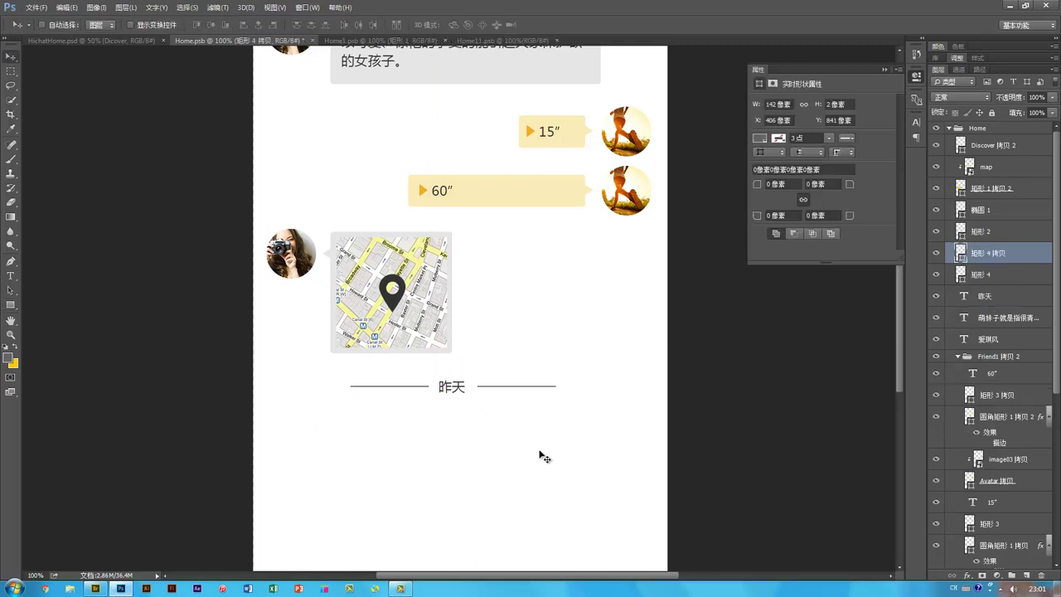
Step: Merge the two short lines beside the 昨天 label into one shape and fill it with a lighter grey
left_click(998, 276, "ctrl")
key("ctrl+e")
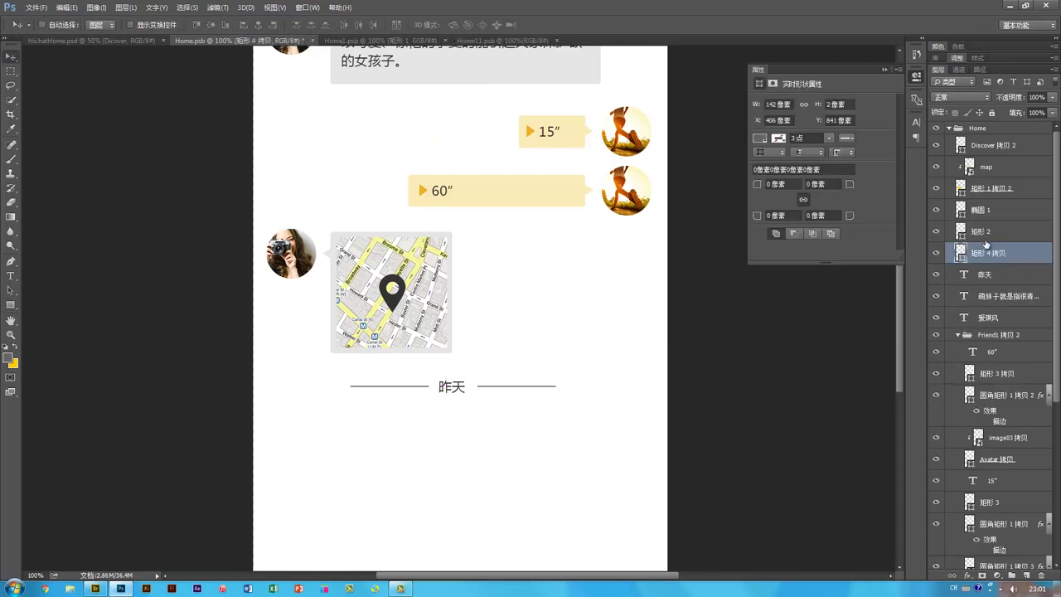
double_click(960, 254)
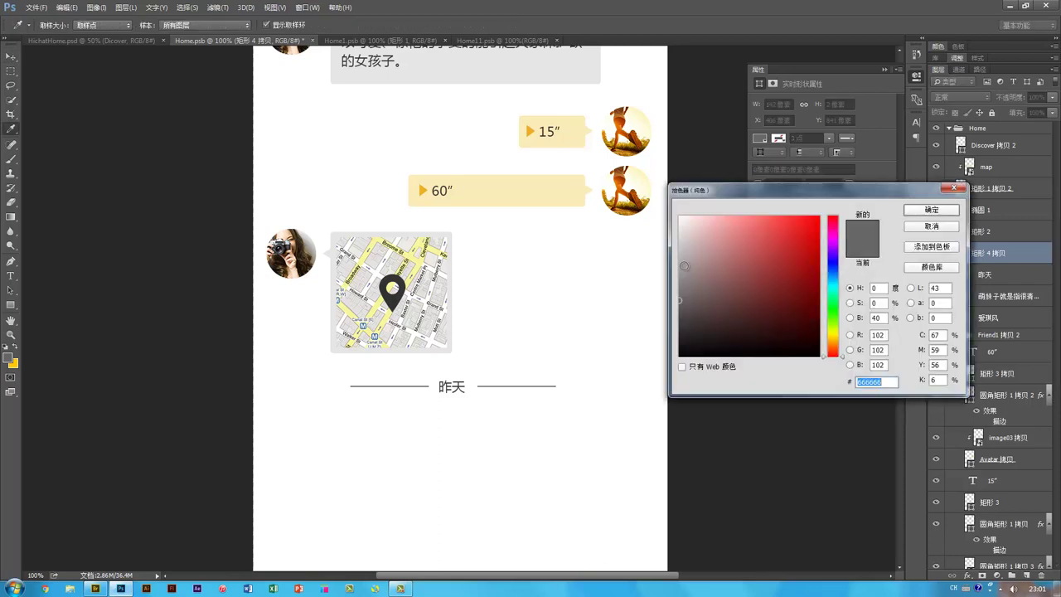
left_click(663, 260)
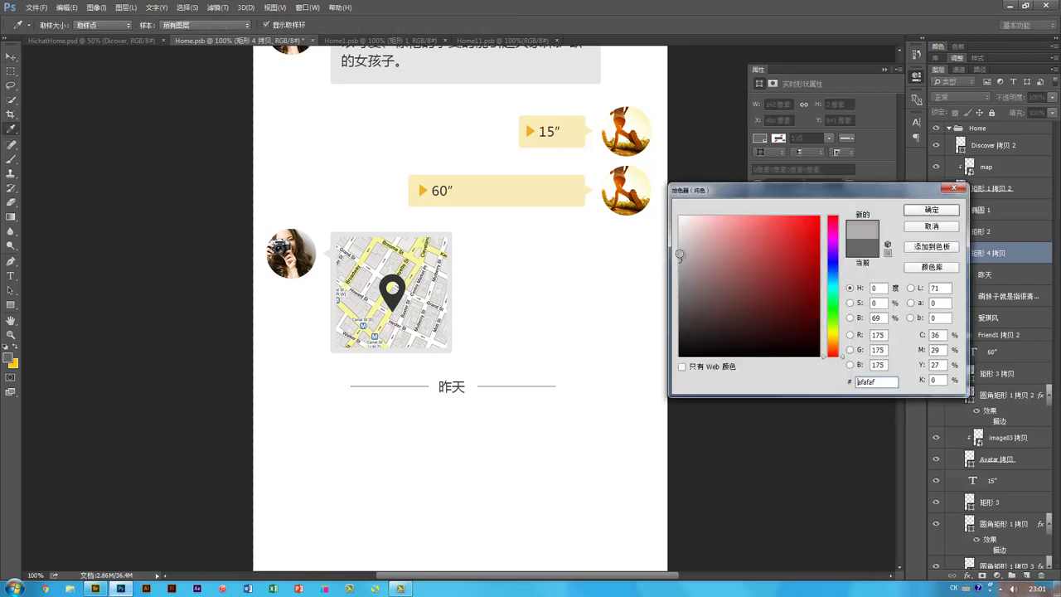
left_click(670, 259)
key("Return")
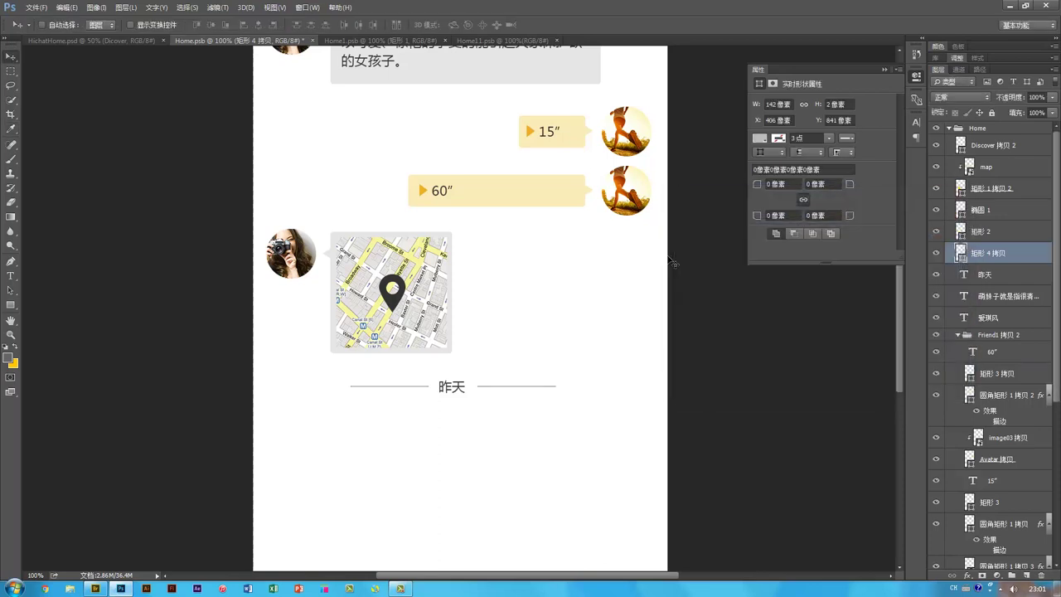
Step: Set the text color of the 昨天 label to grey aaa
key("ctrl+minus")
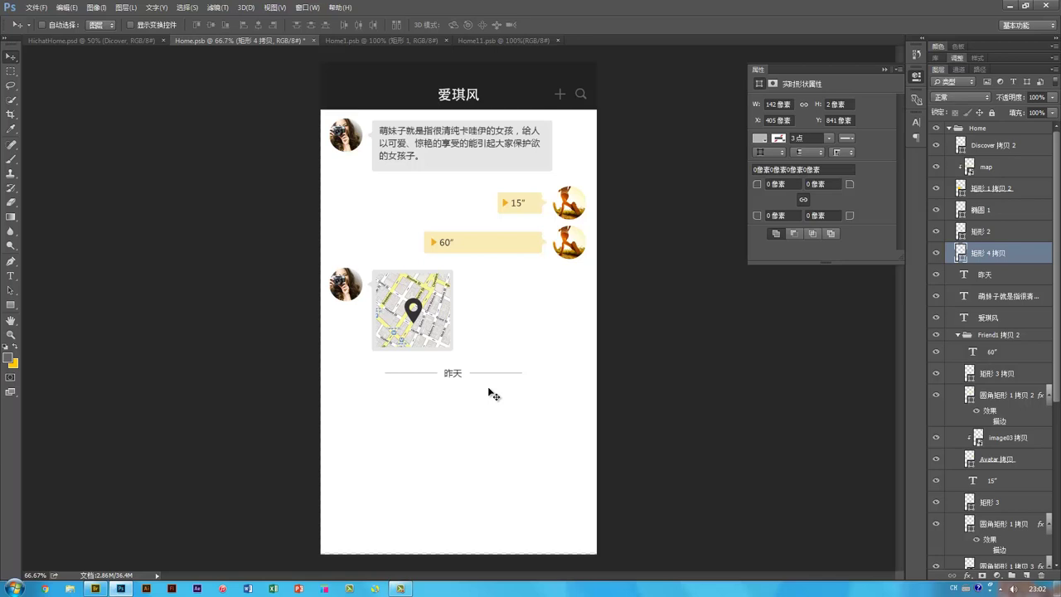
left_click(452, 373)
key("t")
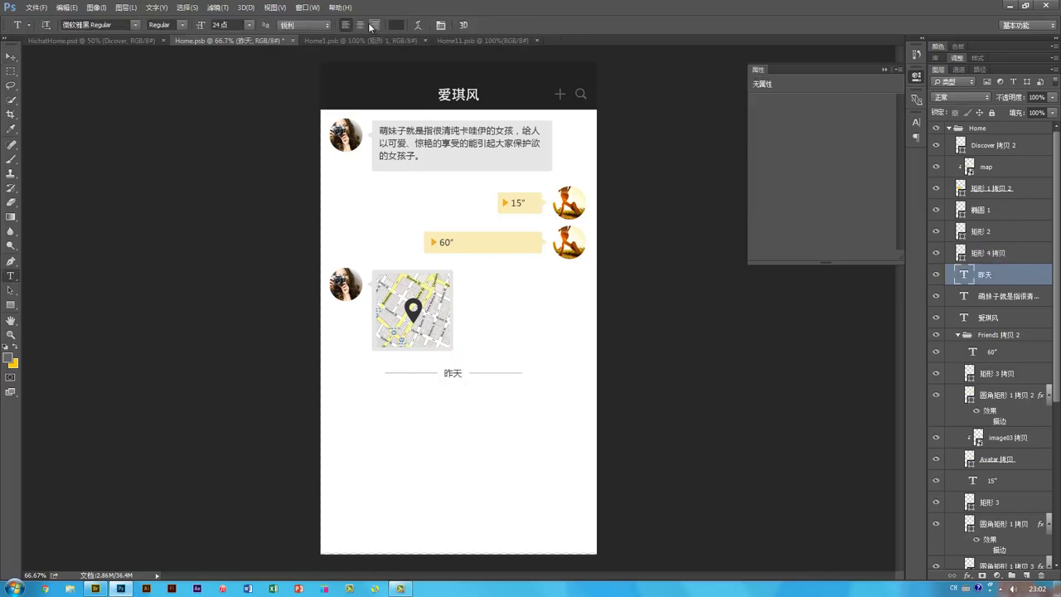
left_click(398, 25)
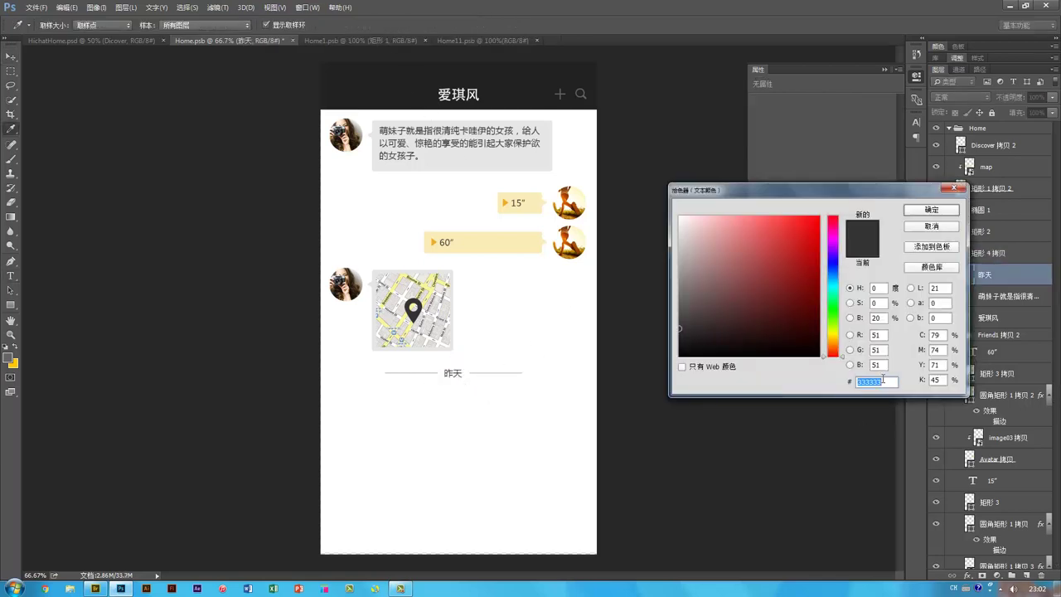
type("aaa")
key("Return")
key("v")
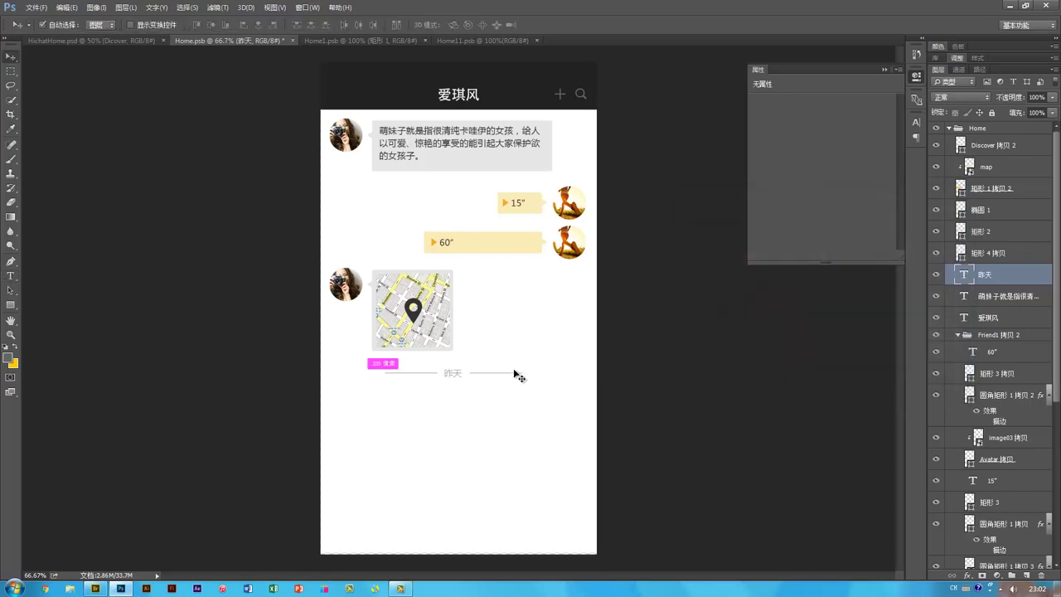
Step: Set the fill color of the merged lines beside the 昨天 label to ccc
left_click(519, 376)
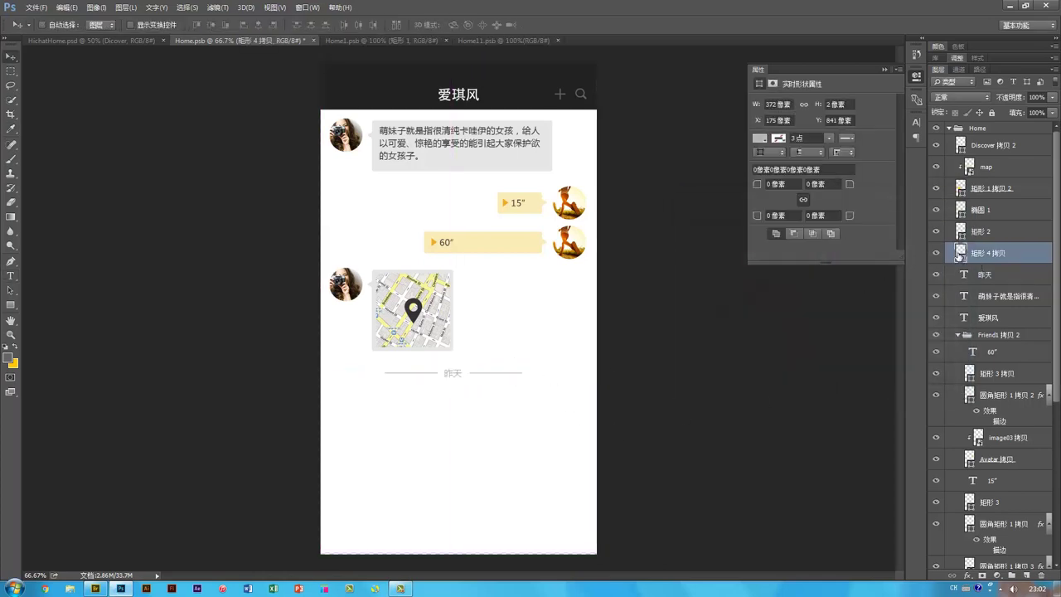
double_click(959, 253)
type("ccc")
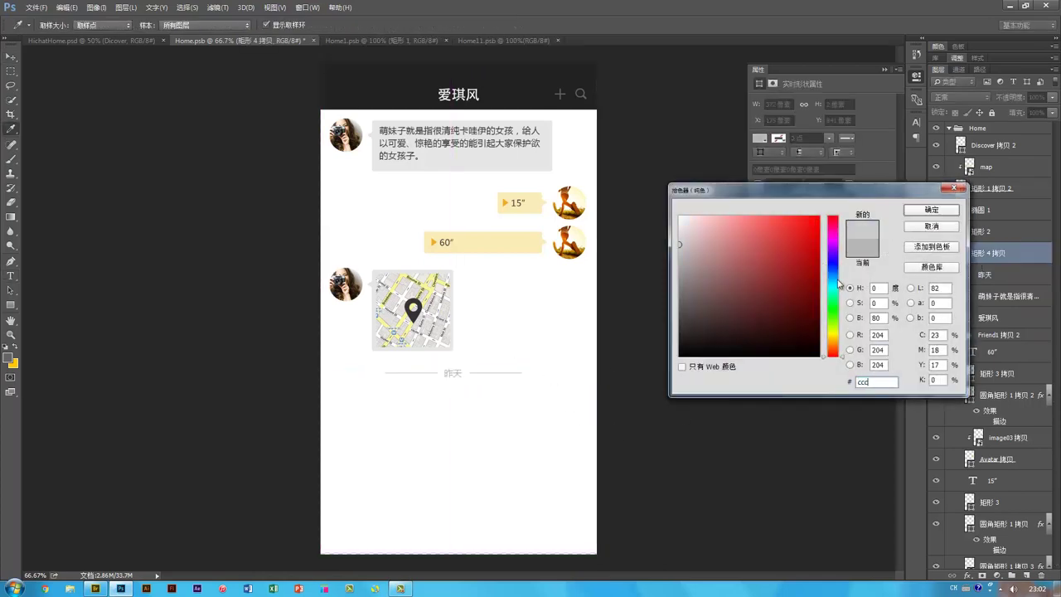
key("Return")
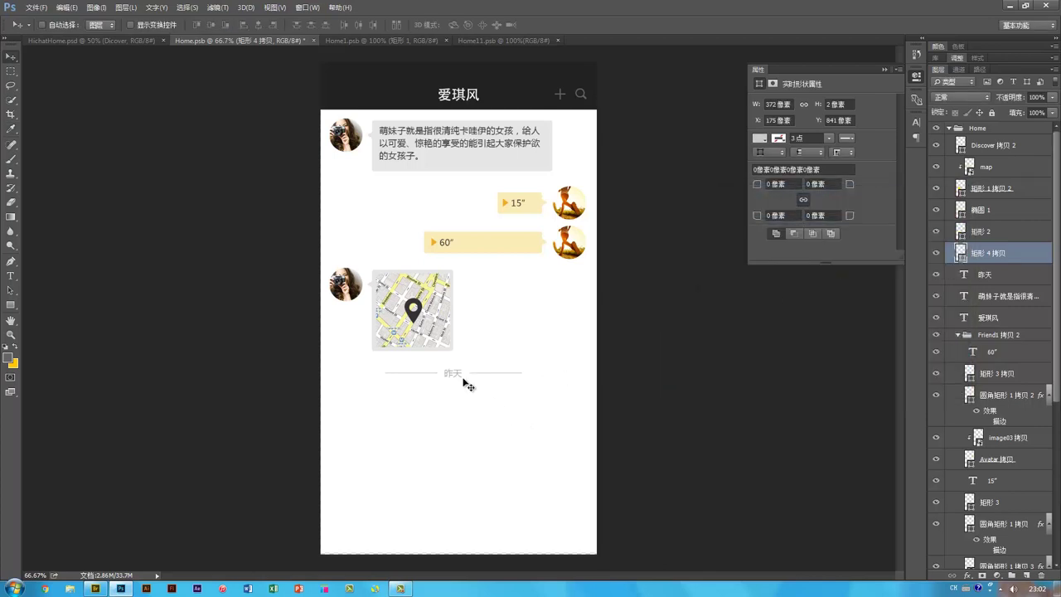
Step: Move the divider lines and the 昨天 label up together by 10 px, placing the lines at Y 831 px
left_click(991, 274, "shift")
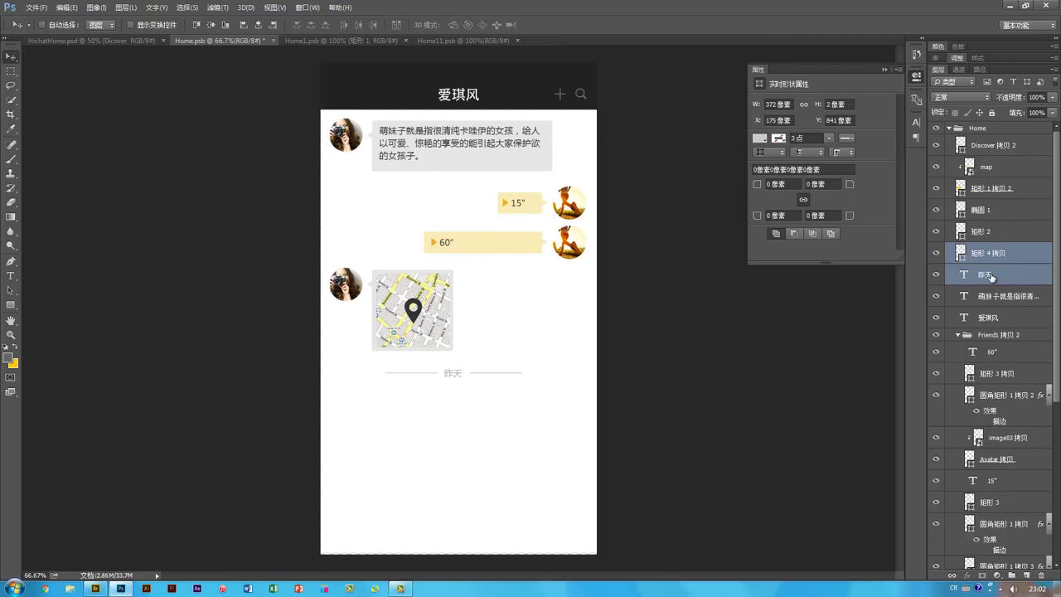
key("Up")
key("Up")
key("Up")
key("Up")
key("Up")
key("Up")
key("Up")
key("Up")
key("Up")
key("Up")
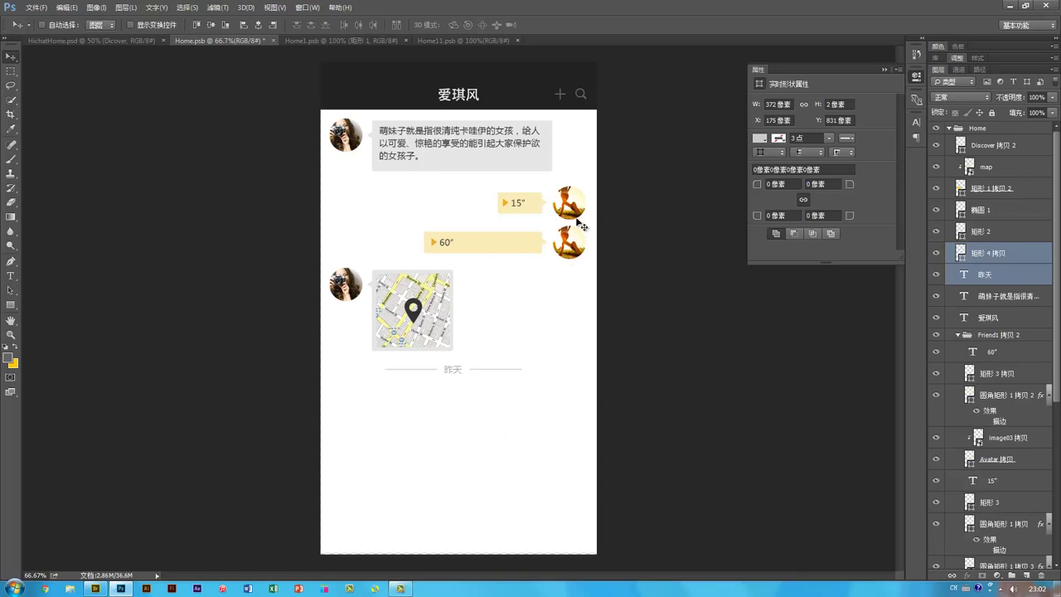
Step: Duplicate the map with its grey bubble below the 昨天 divider on the chat's right side, and copy the lower runner avatar beside it
left_click(393, 307, "ctrl")
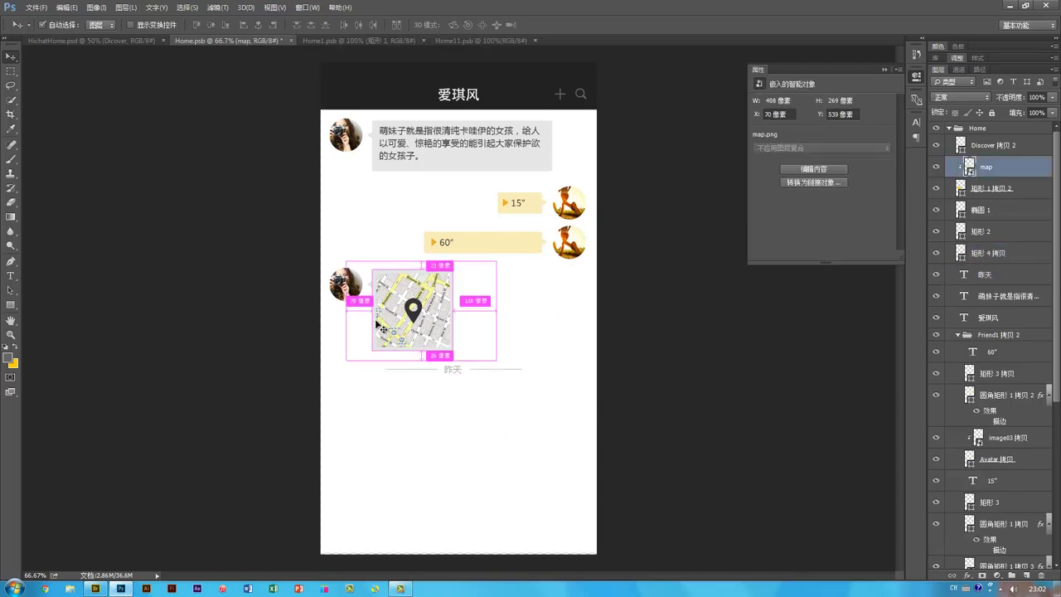
left_click(380, 328, "shift")
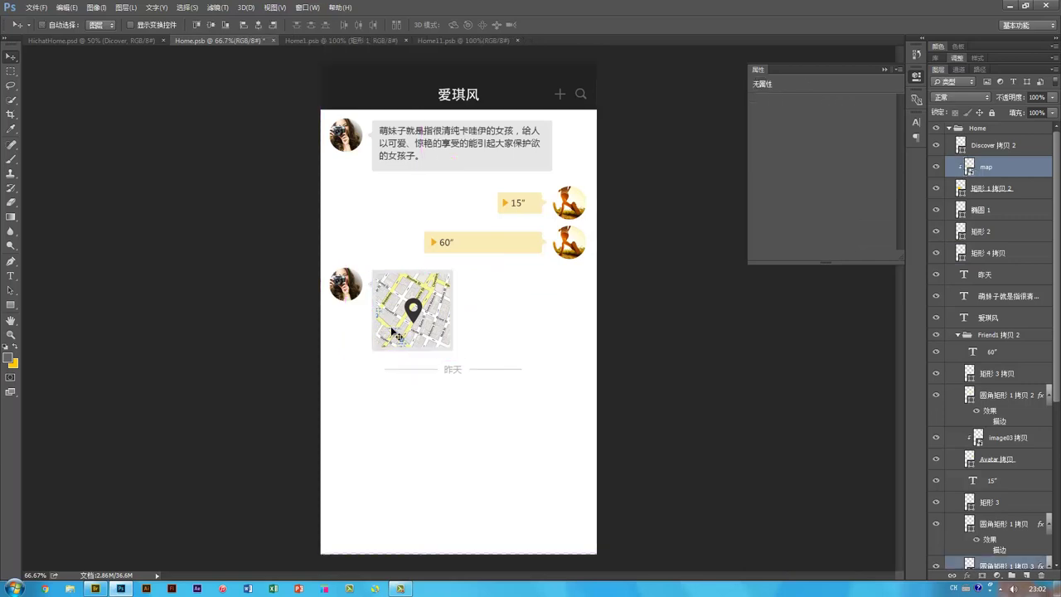
left_click_drag(397, 332, 495, 462)
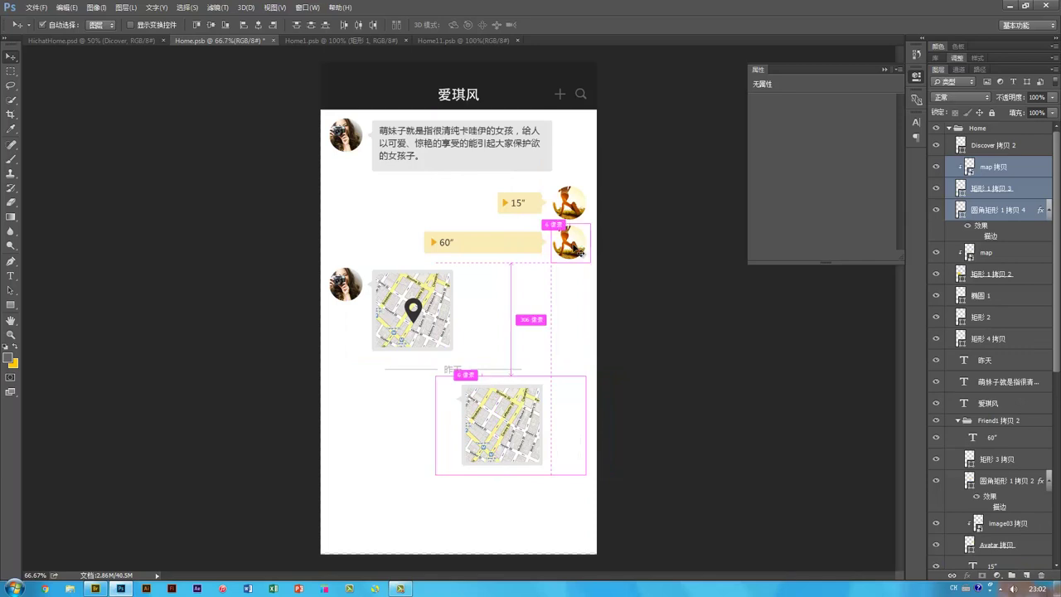
left_click(572, 249, "ctrl")
left_click_drag(572, 249, 572, 408)
Step: Flip the copied grey bubble behind the lower map horizontally so its pointer faces the runner avatar
left_click(531, 427)
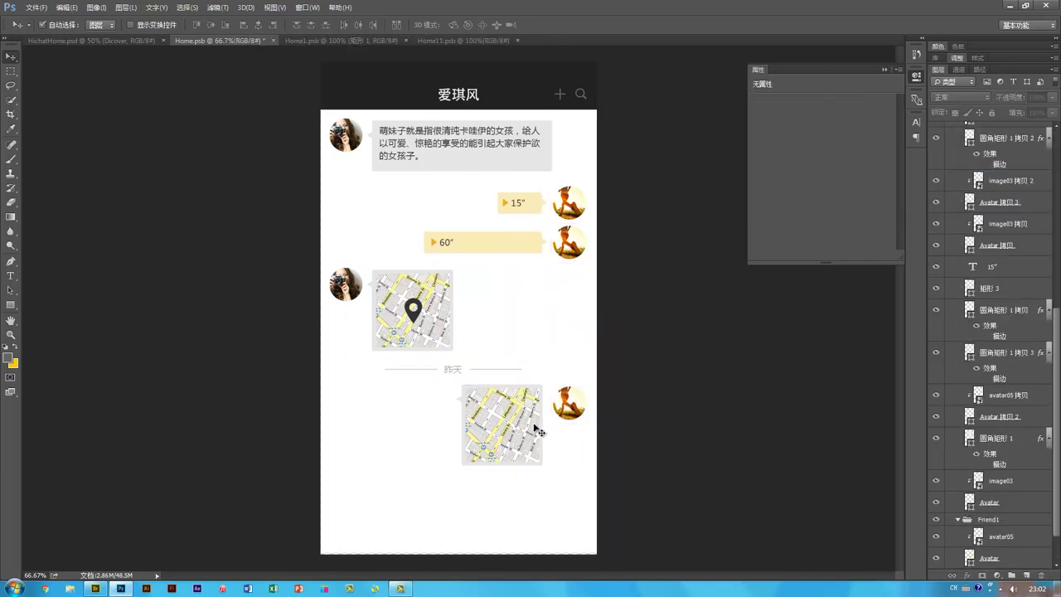
left_click(988, 190, "ctrl")
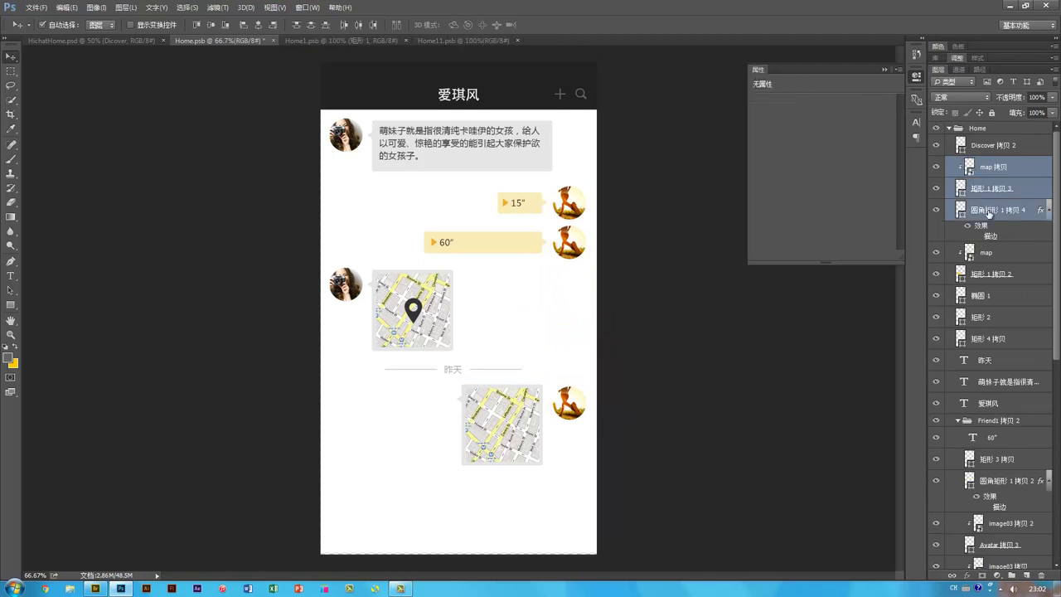
key("Return")
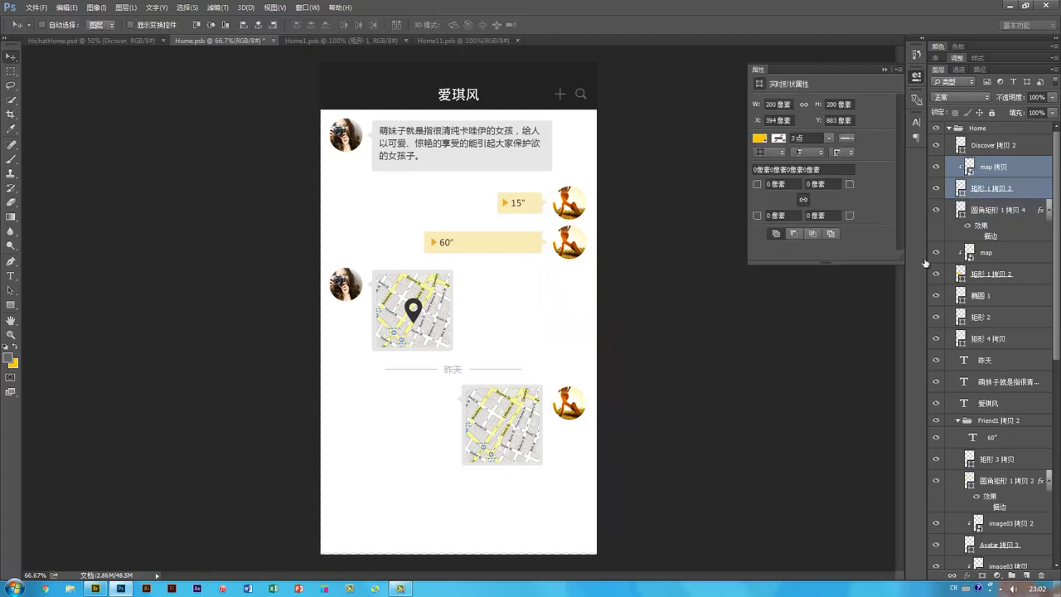
left_click(992, 212)
key("ctrl+t")
right_click(516, 441)
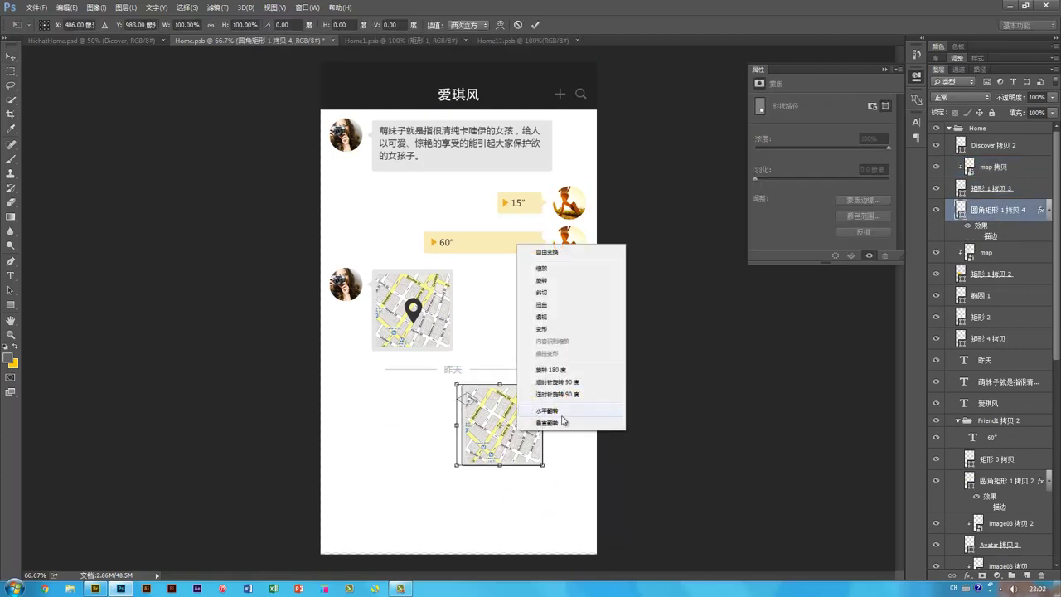
left_click(563, 410)
key("Return")
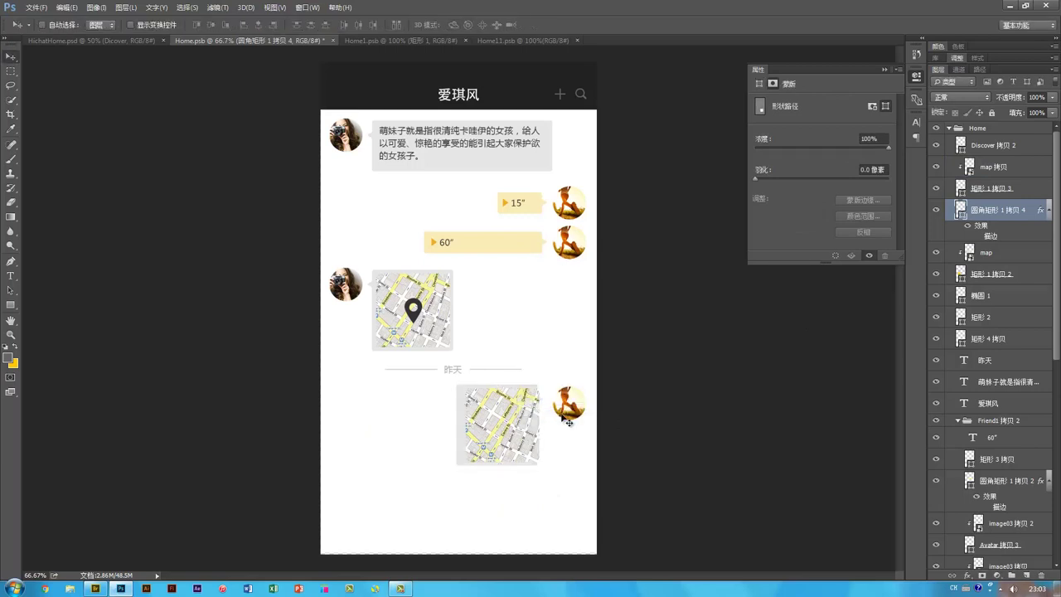
Step: Try shifting the flipped grey bubble sideways by eye next to the runner avatar
key("shift+Right")
key("shift+Right")
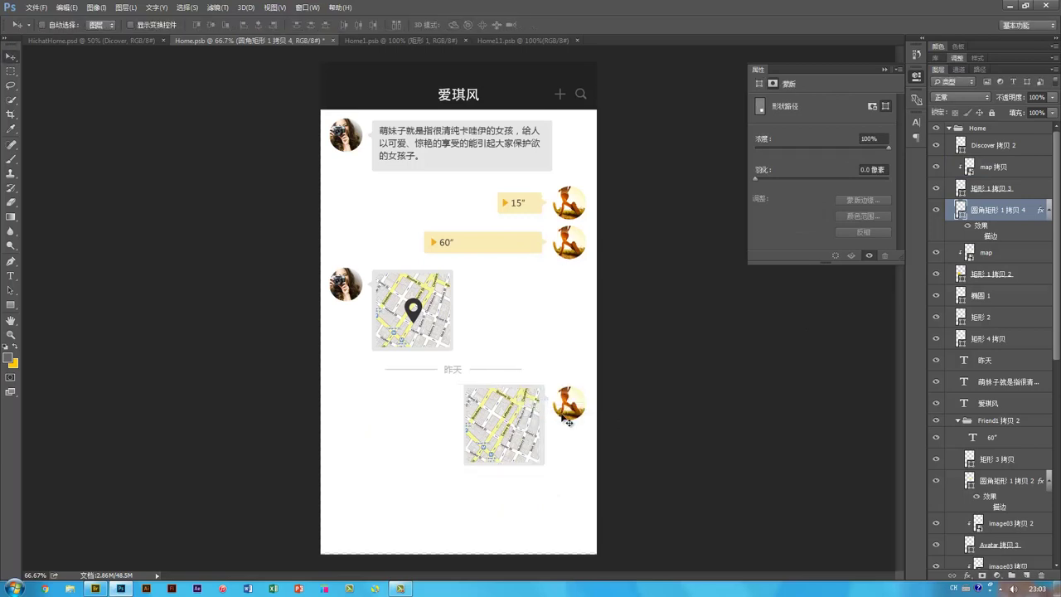
left_click_drag(554, 414, 541, 414)
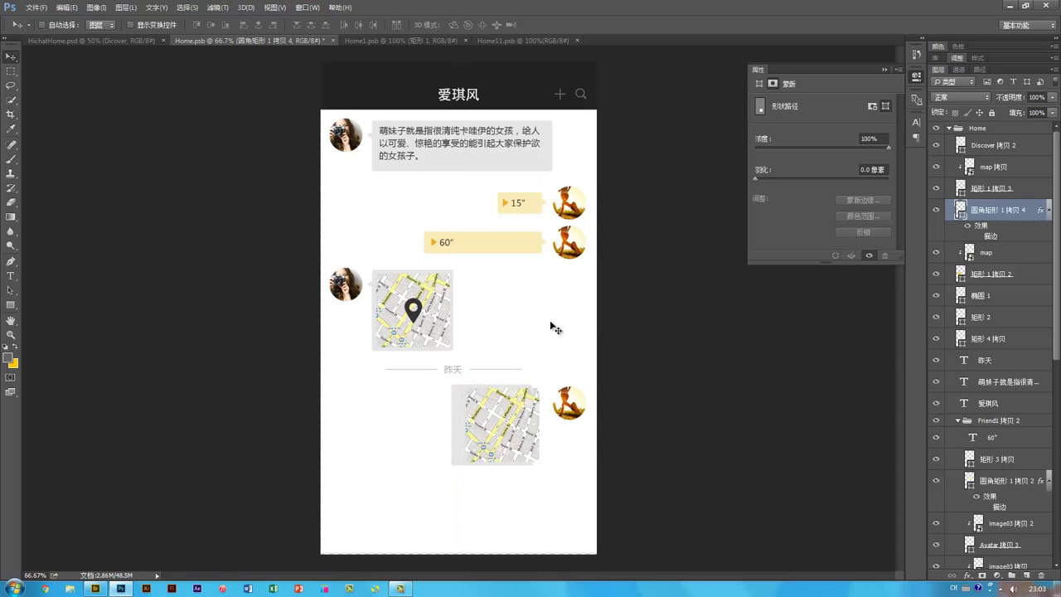
key("ctrl+z")
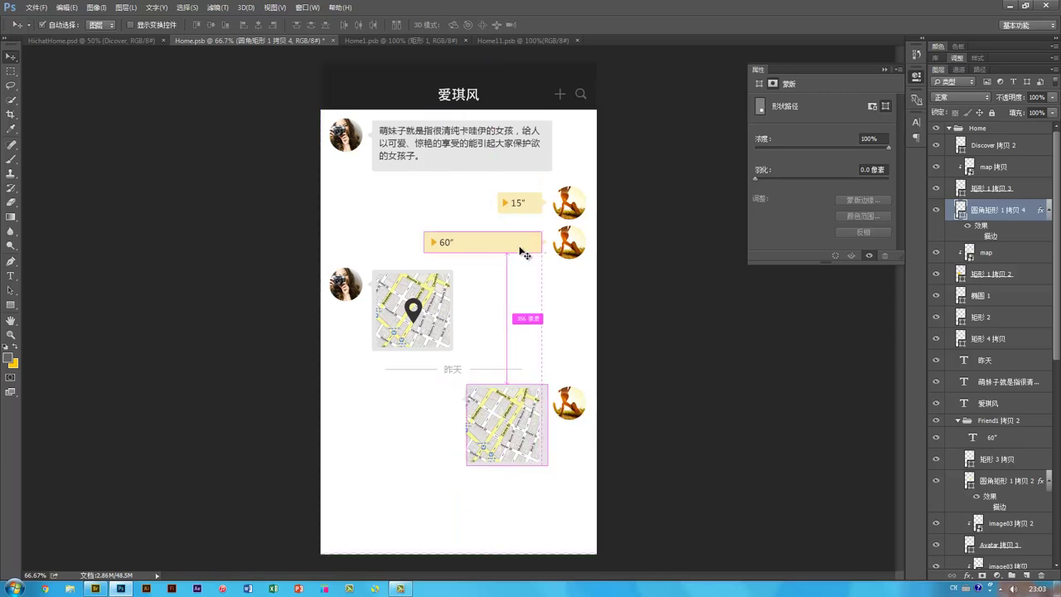
key("ctrl+z")
Step: Align the right edge of the flipped grey bubble with the 60″ voice message bubble
left_click(521, 252, "ctrl+shift")
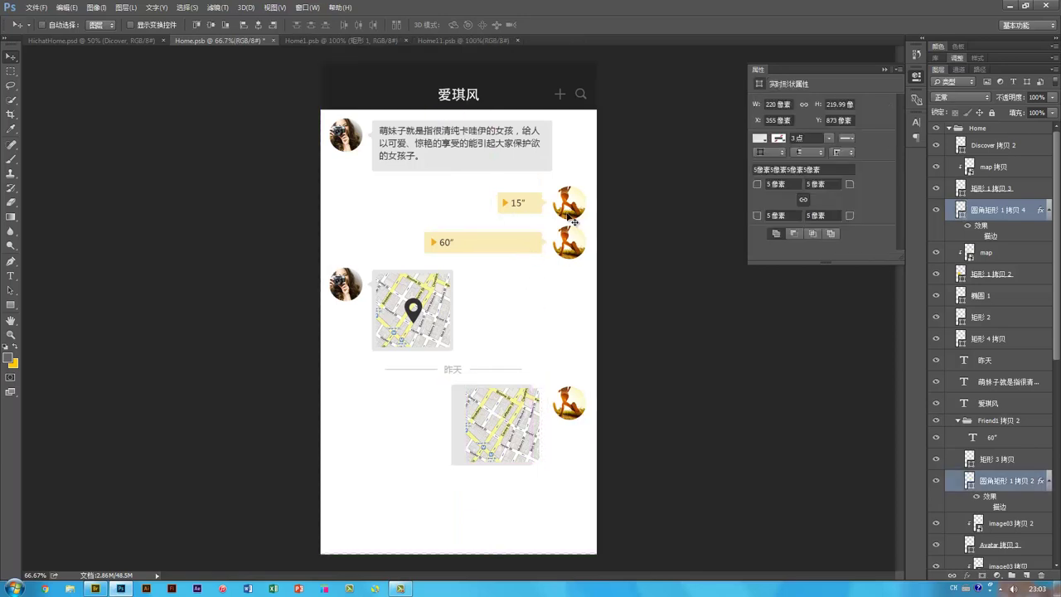
left_click(272, 26)
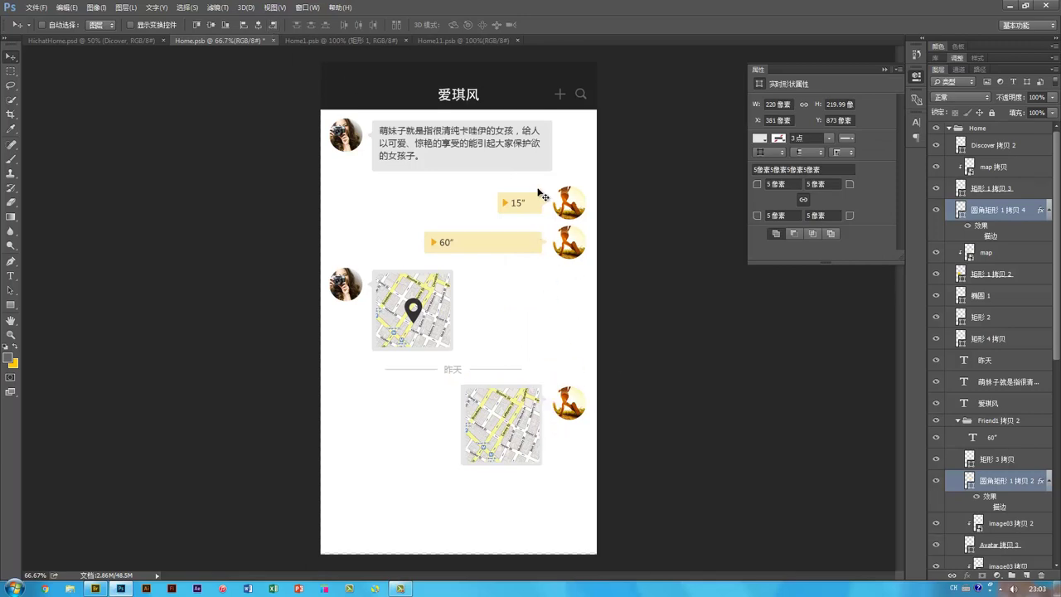
left_click(693, 387, "ctrl")
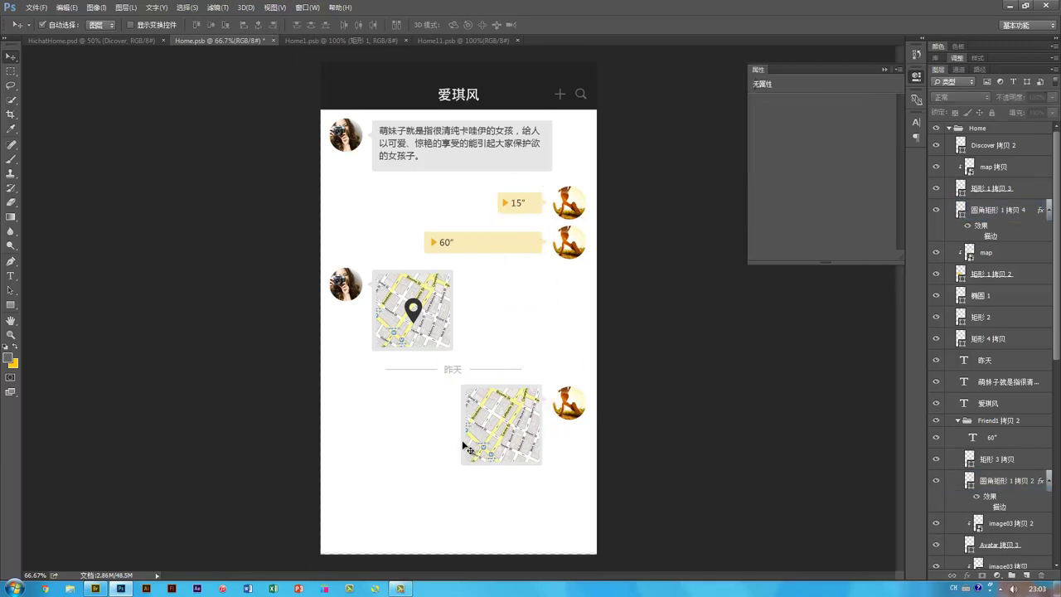
Step: Lower the grey bubble behind the copied map slightly, away from the 昨天 divider
left_click(467, 449, "ctrl")
key("ctrl+plus")
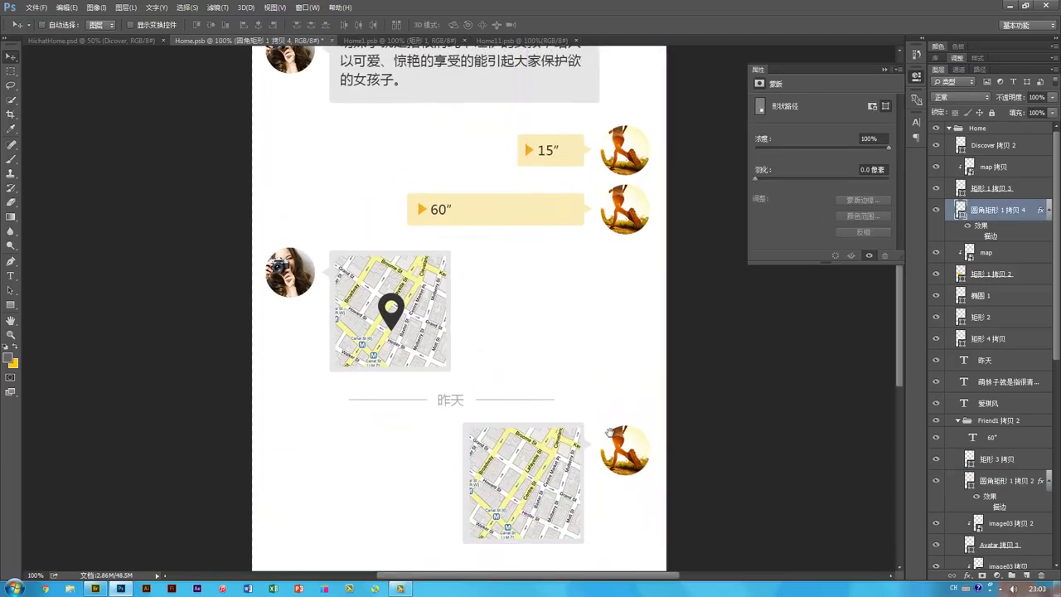
left_click_drag(610, 431, 583, 356)
key("shift+Down")
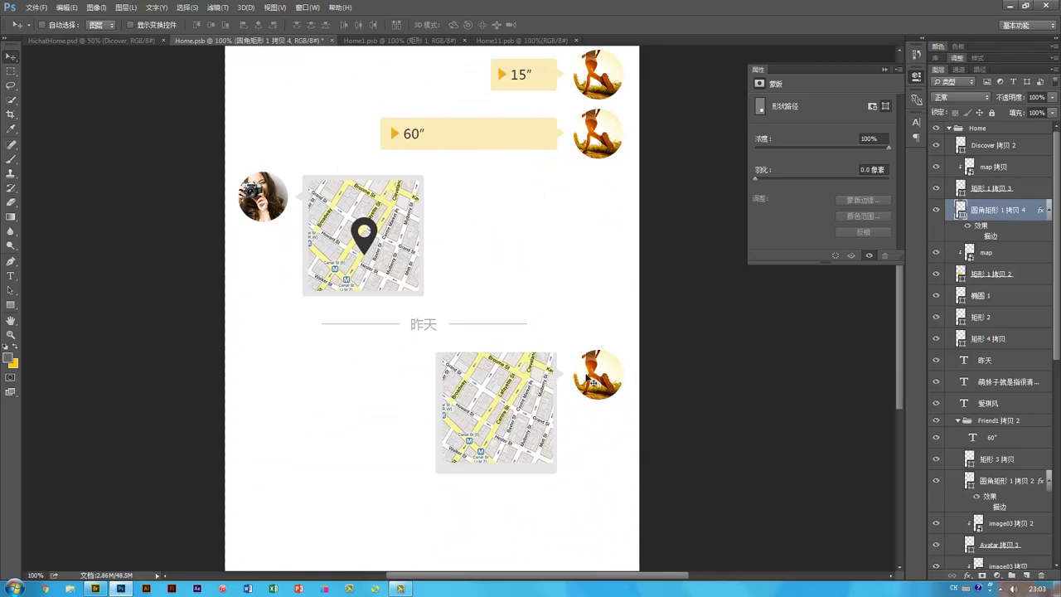
Step: Move the copied map and its clipping square to X 391, Y 896 px, centered within the lower grey bubble
left_click(538, 426, "ctrl")
left_click(992, 189, "shift")
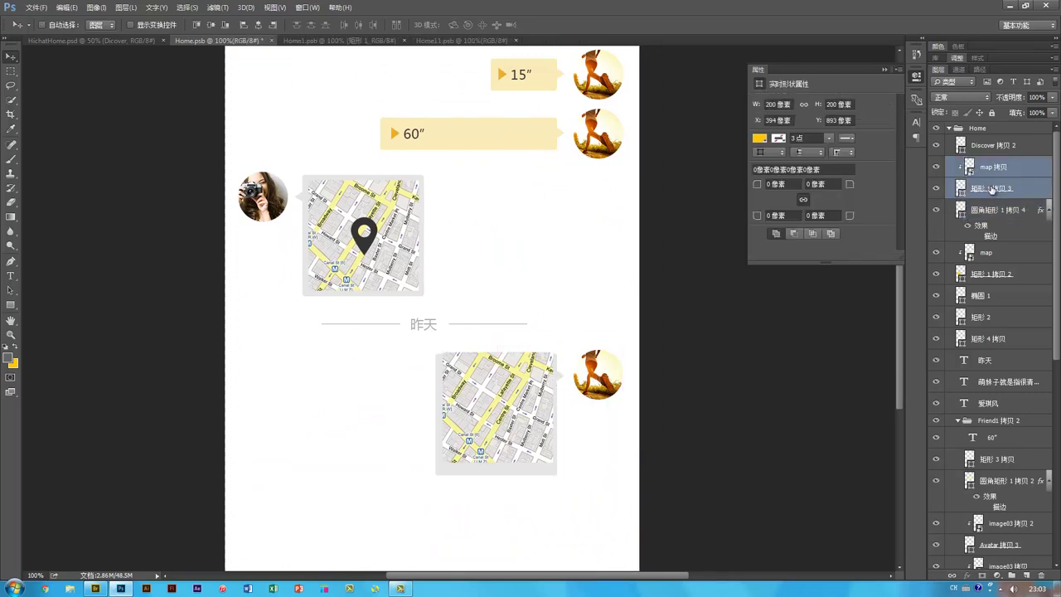
key("Up")
key("Up")
key("Up")
key("Up")
key("Up")
key("Up")
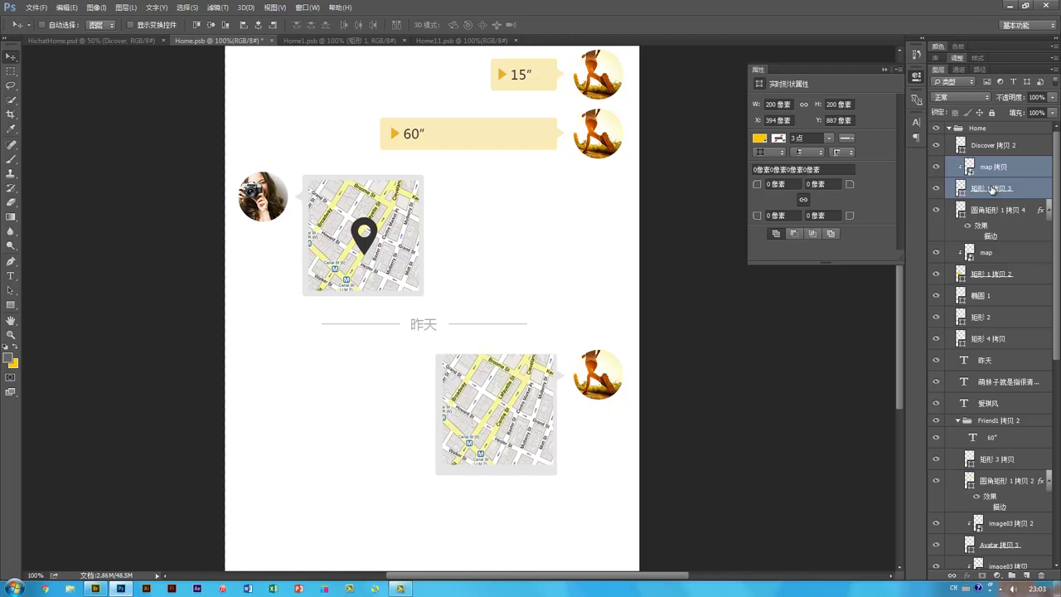
key("Up")
key("Right")
key("Right")
key("Right")
key("Right")
key("Right")
key("Right")
key("Right")
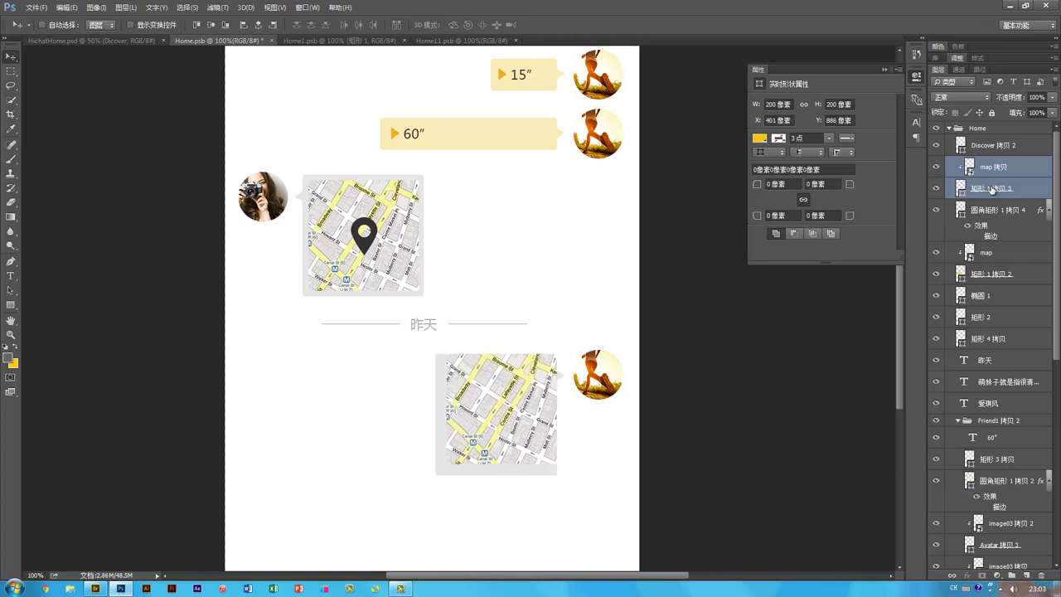
key("shift+Left")
key("shift+Down")
left_click(760, 358, "ctrl")
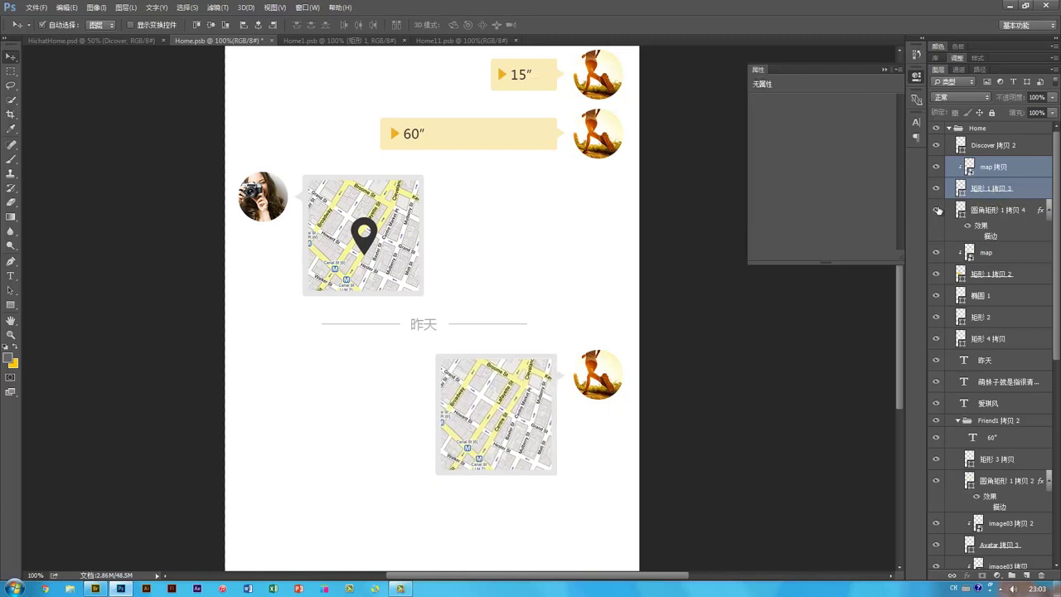
Step: Delete the copied map from the lower bubble and place special-guest-2_XL.jpg from the Images folder above the yellow square
left_click(1000, 169)
key("Delete")
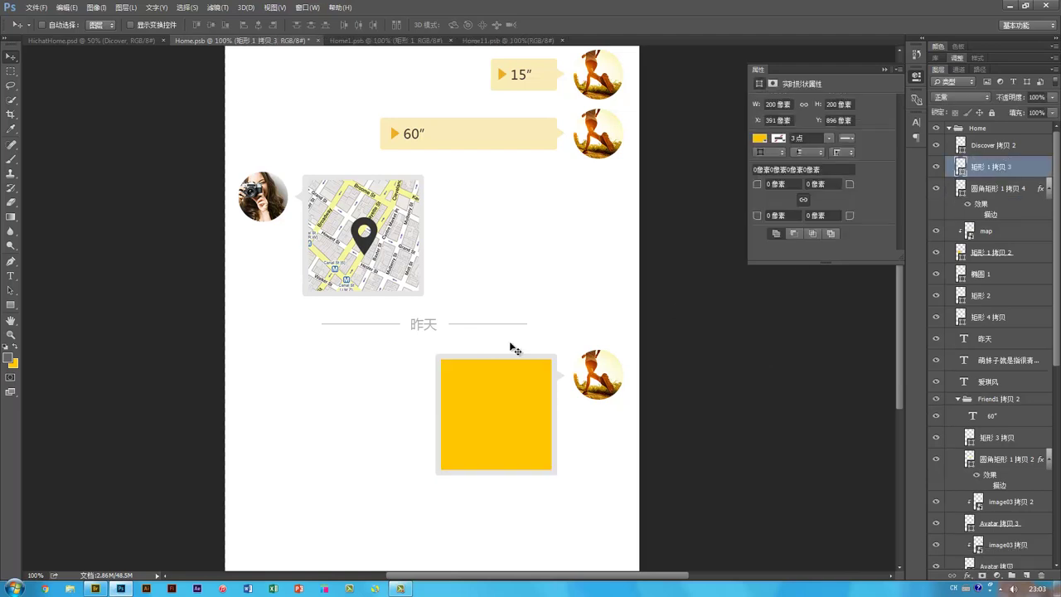
left_click(95, 588)
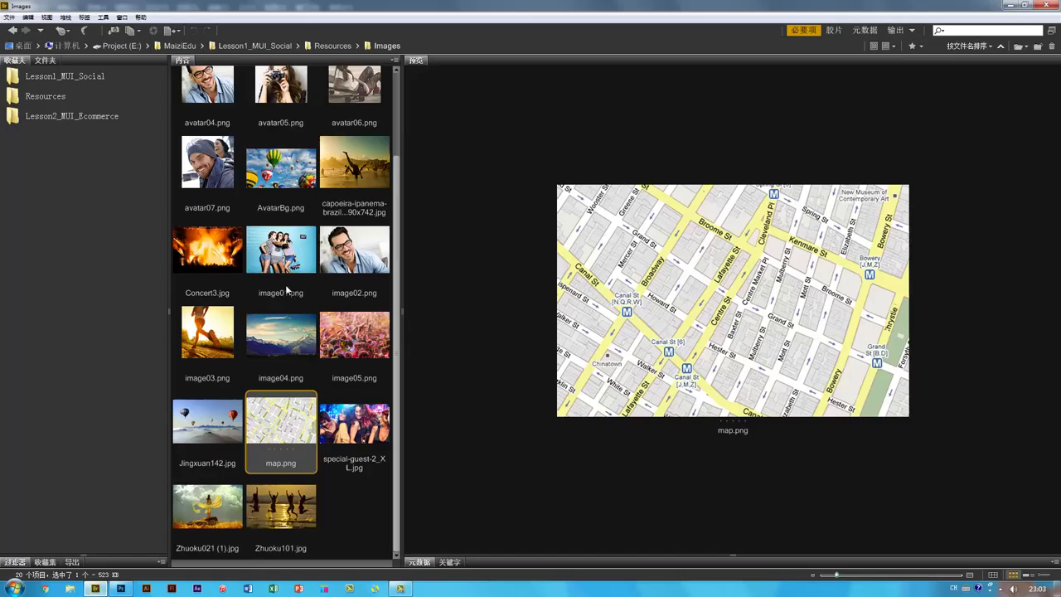
left_click(347, 442)
left_click_drag(357, 429, 498, 437)
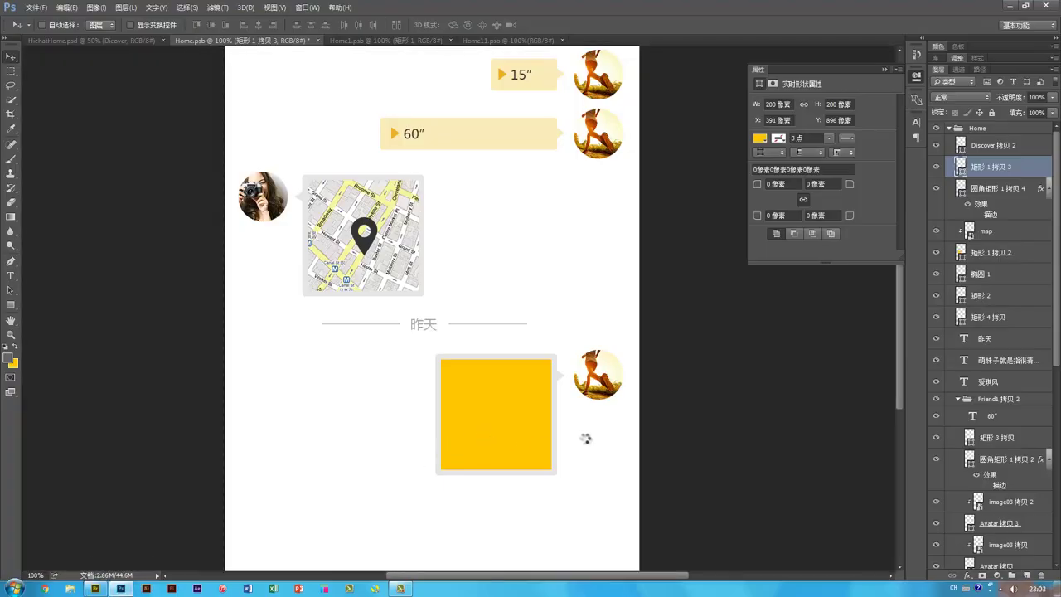
key("Return")
Step: Clip the placed picture to the yellow square, scale it to 21.67% and position it at X 199, Y 886 px
key("ctrl+alt+g")
key("ctrl+t")
left_click_drag(665, 192, 573, 244)
left_click_drag(568, 281, 537, 391)
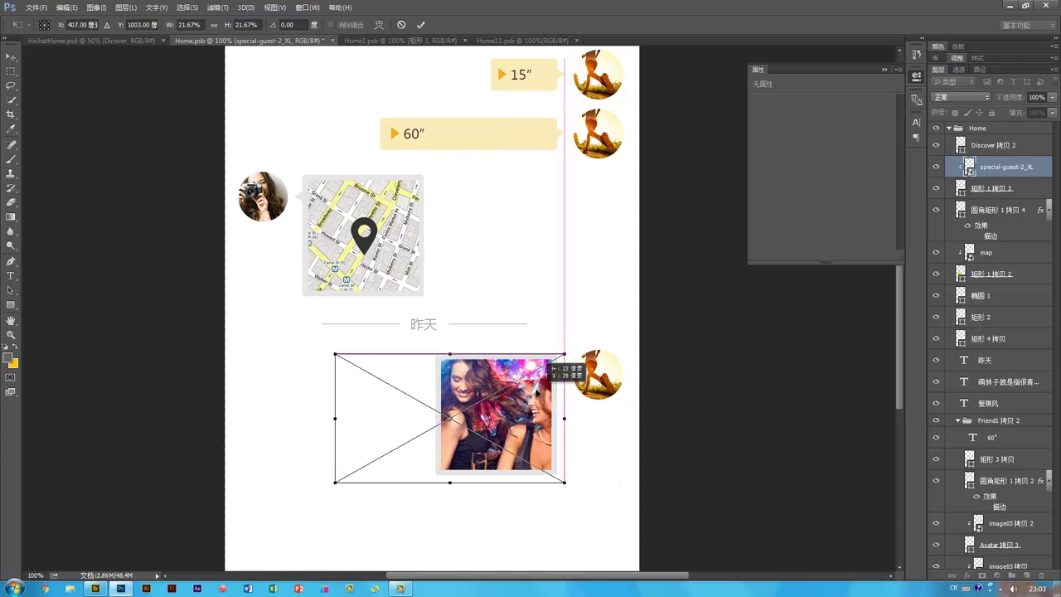
key("Return")
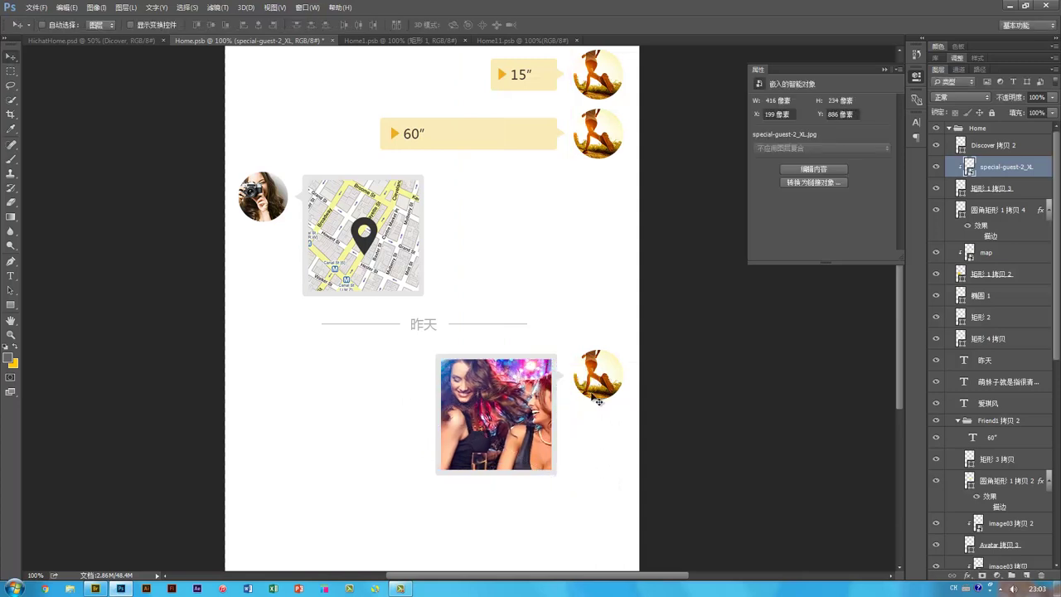
Step: Stretch the white Bg rectangle down to the canvas's lower edge, to a height of 1339 px
left_click_drag(514, 443, 554, 408)
left_click_drag(568, 465, 557, 417)
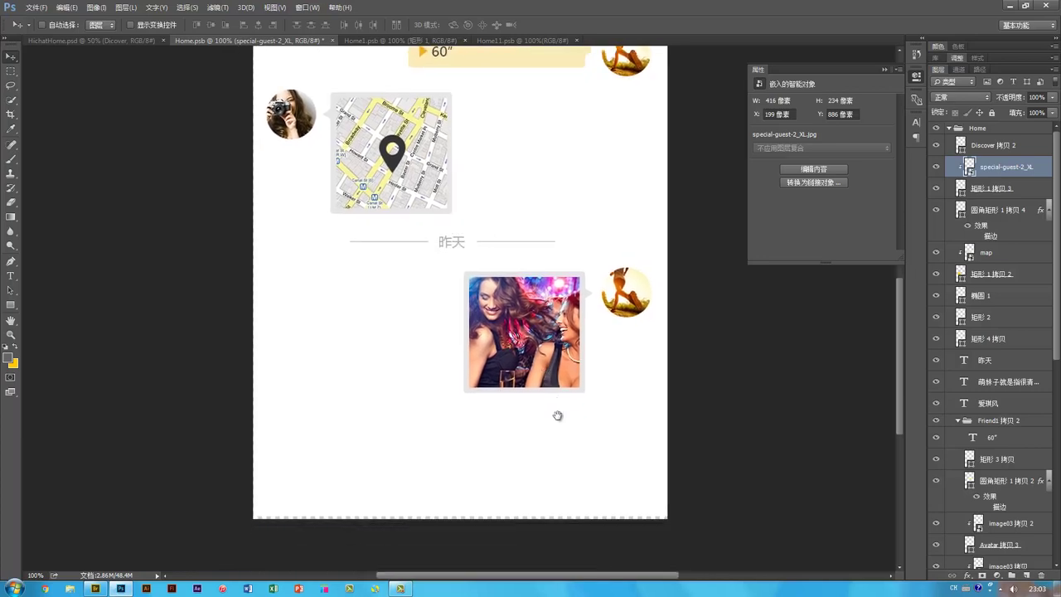
left_click(625, 451, "ctrl")
key("ctrl+t")
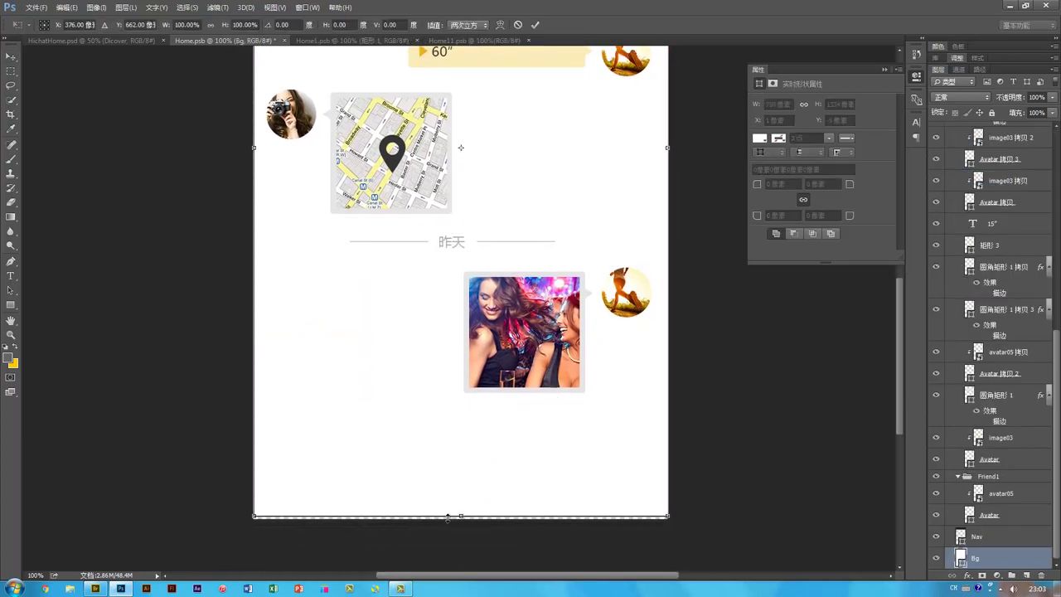
left_click_drag(448, 518, 447, 521)
key("Return")
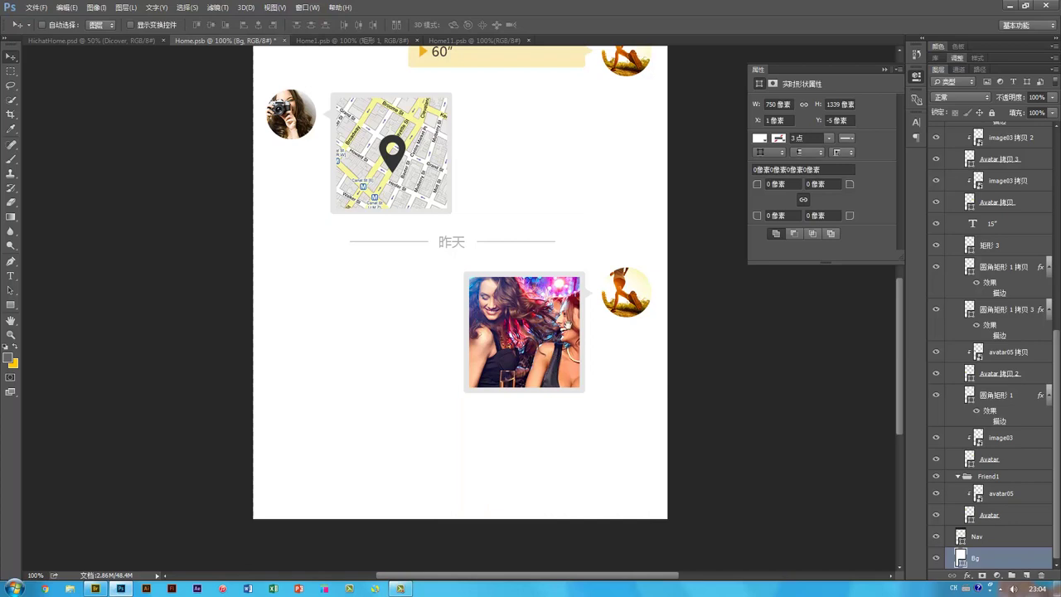
Step: Copy the play button's triangle and dark circle from Home11.psb's video post and center them on top of the party picture in Home.psb
left_click_drag(595, 289, 568, 351)
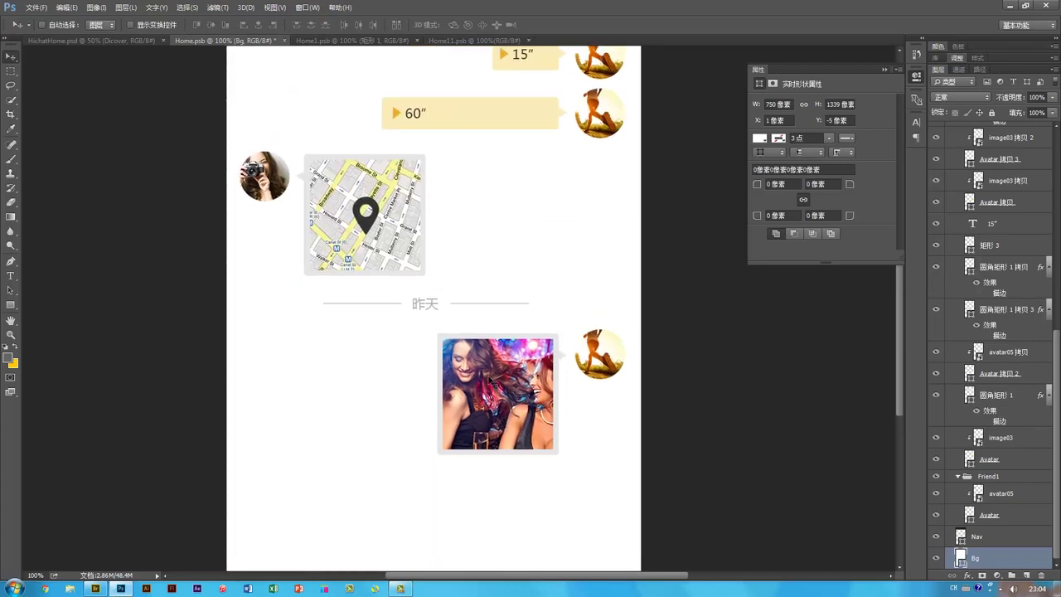
mouse_move(521, 396)
left_mouse_down()
mouse_move(505, 417)
mouse_move(501, 394)
left_mouse_up()
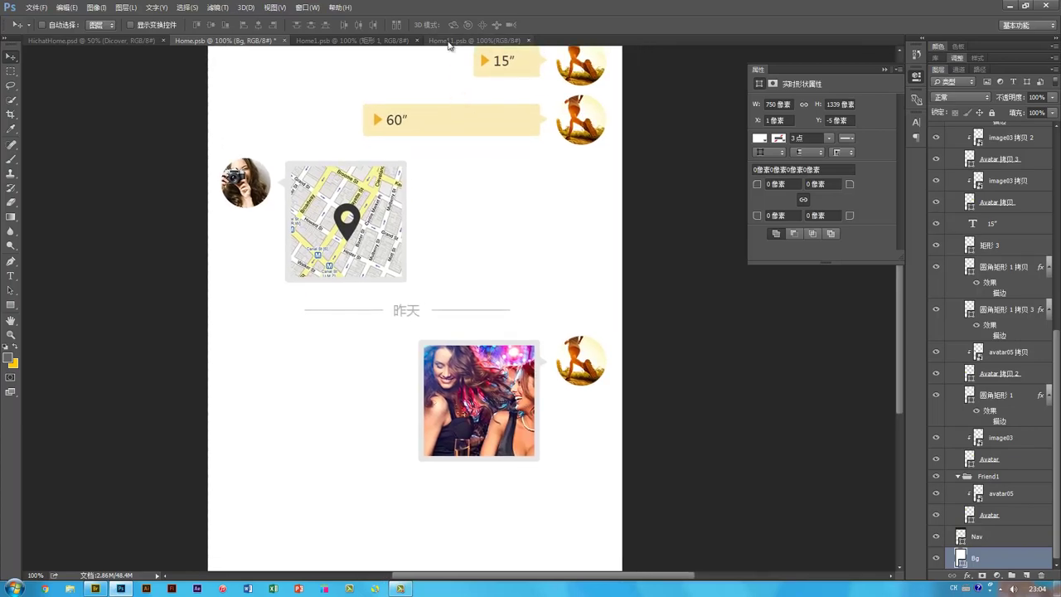
left_click(448, 43)
scroll(438, 157, "up", 5)
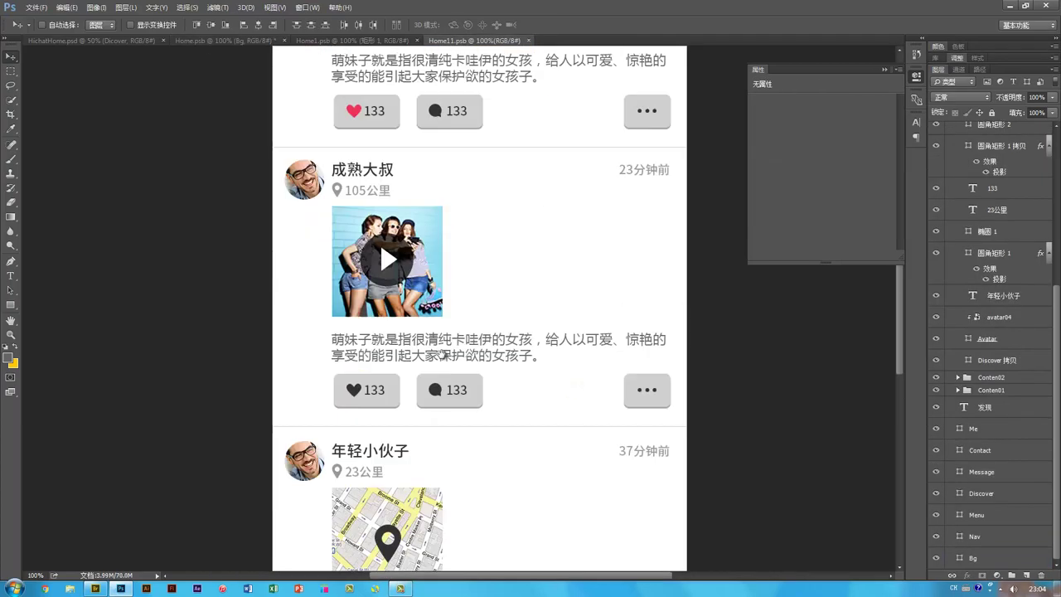
left_click(404, 290, "ctrl")
left_click(384, 269, "ctrl+shift")
left_click_drag(382, 266, 357, 52)
left_click(354, 42)
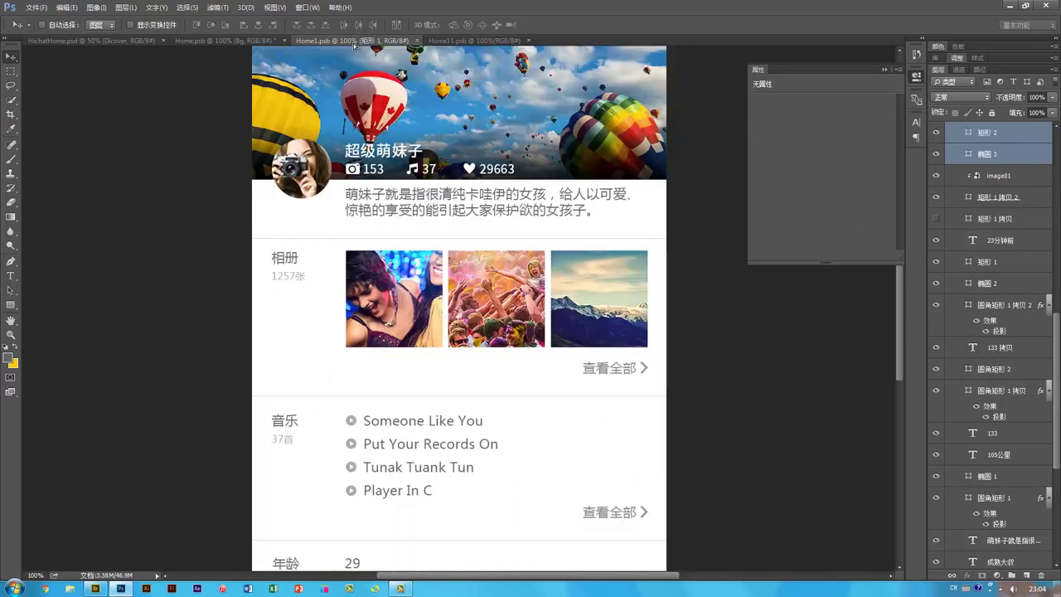
left_click(264, 41)
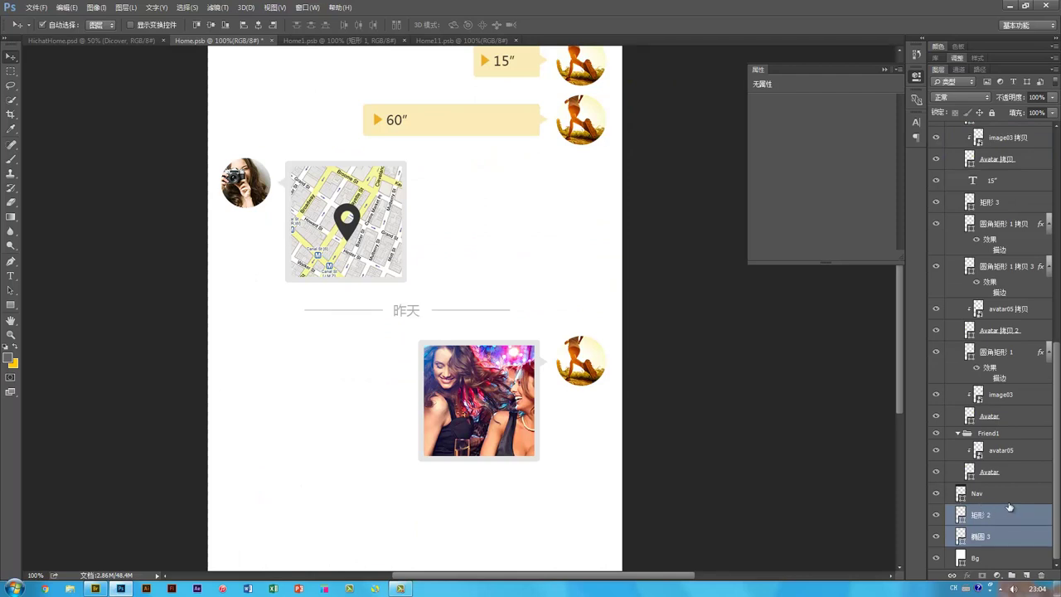
key("ctrl+shift+bracketright")
mouse_move(472, 400)
left_mouse_down()
mouse_move(483, 411)
mouse_move(485, 398)
left_mouse_up()
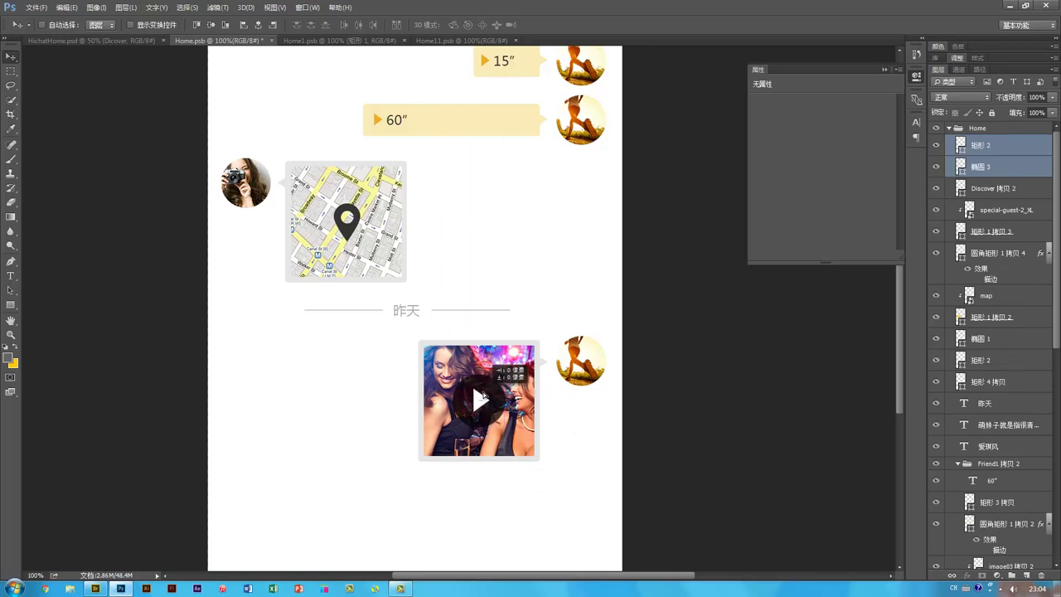
Step: Group the two play button layers, name the group 视频效果 and toggle its visibility to check it
key("ctrl+g")
left_click(935, 142)
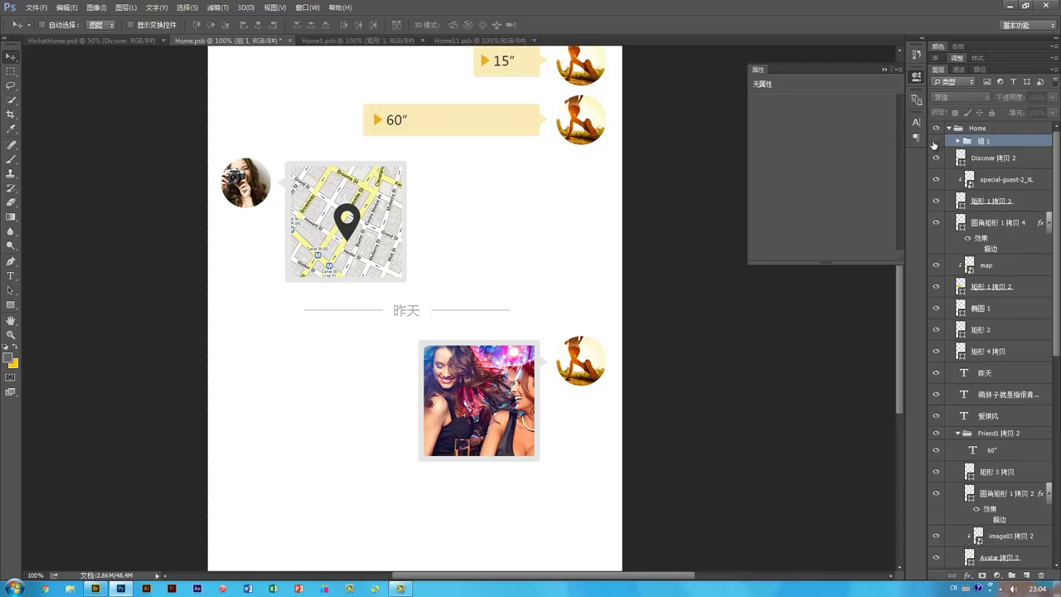
left_click(935, 142)
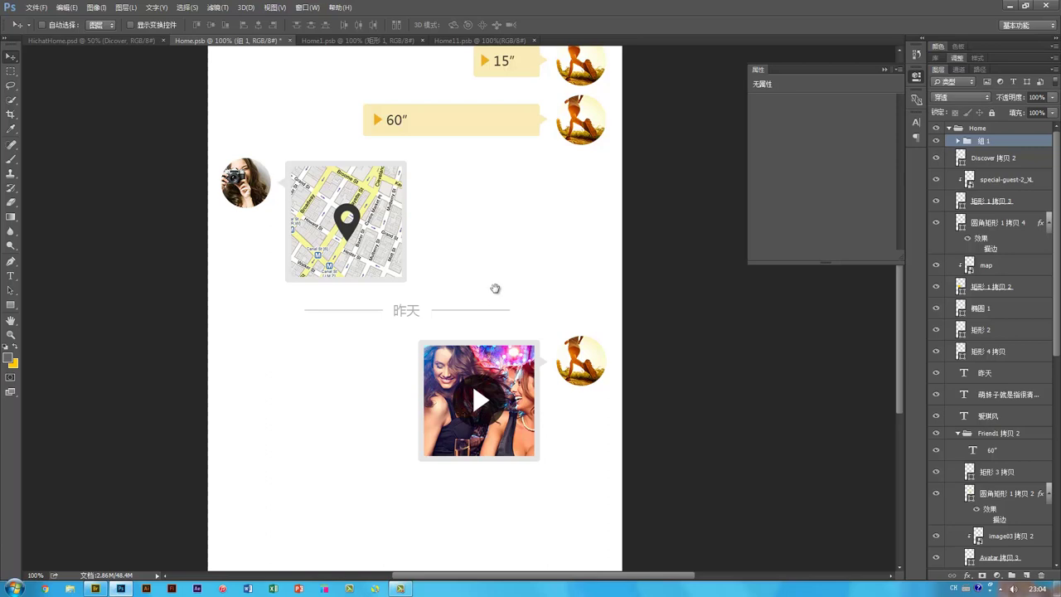
left_click_drag(512, 330, 547, 325)
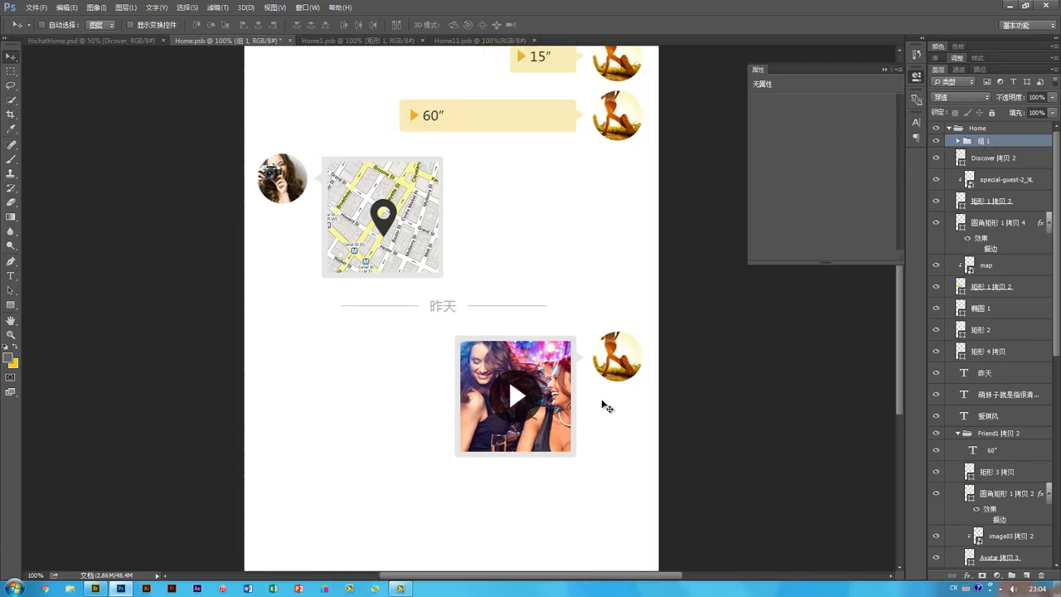
double_click(981, 143)
type("shipin")
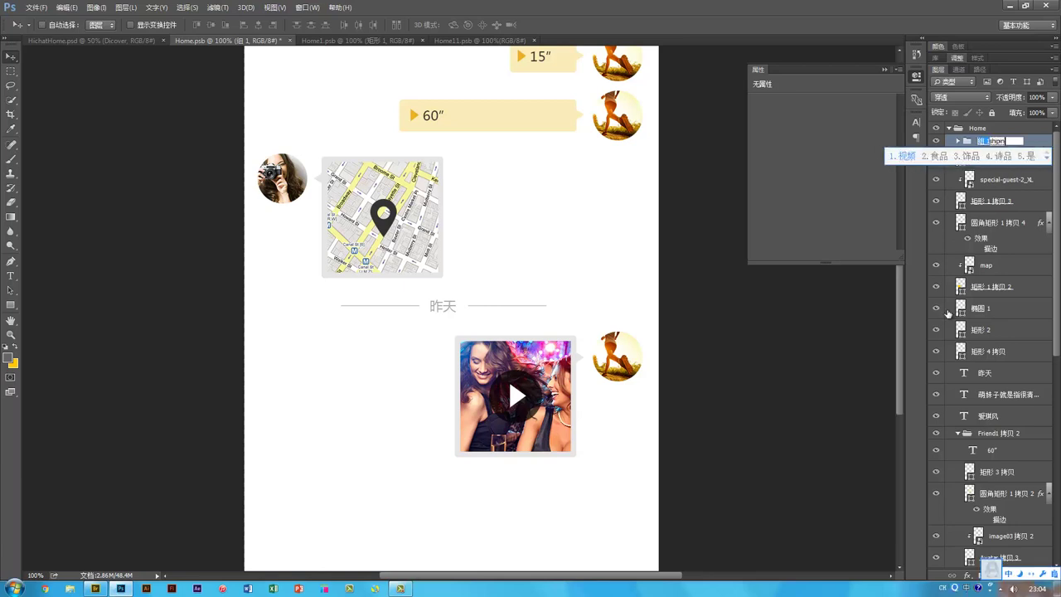
type("视频效果")
key("Return")
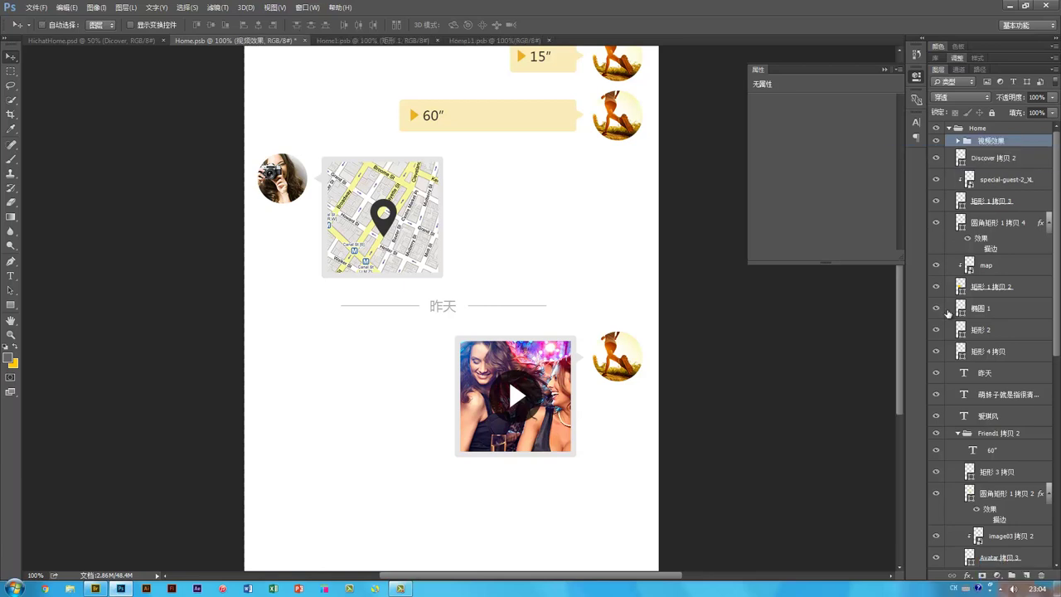
left_click(936, 140)
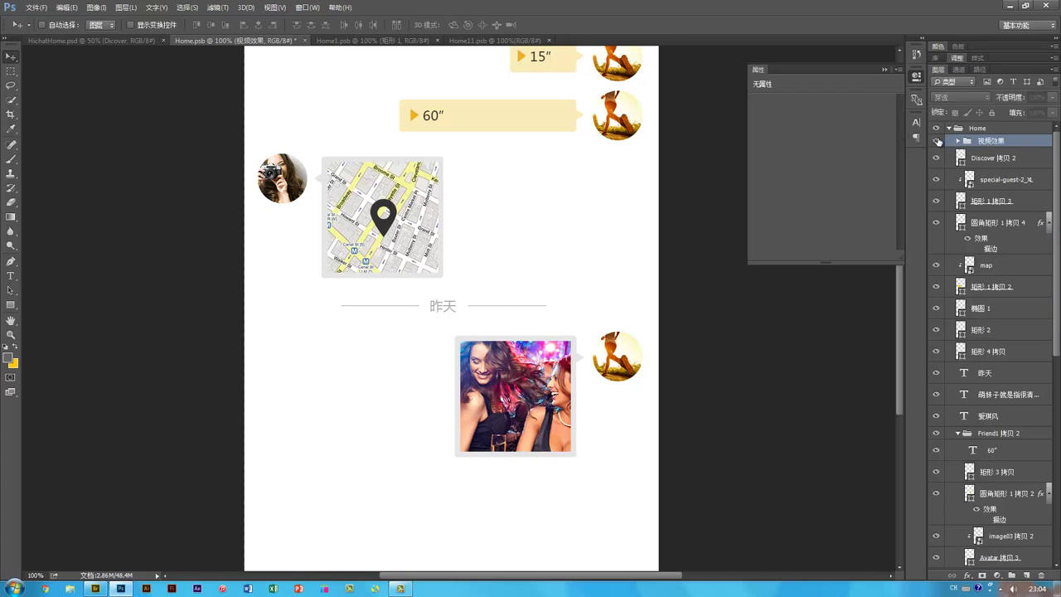
left_click(935, 140)
Step: Recolor the bubble behind the video picture to faebb7, sampled from the 60″ voice message bubble
left_click_drag(576, 304, 557, 296)
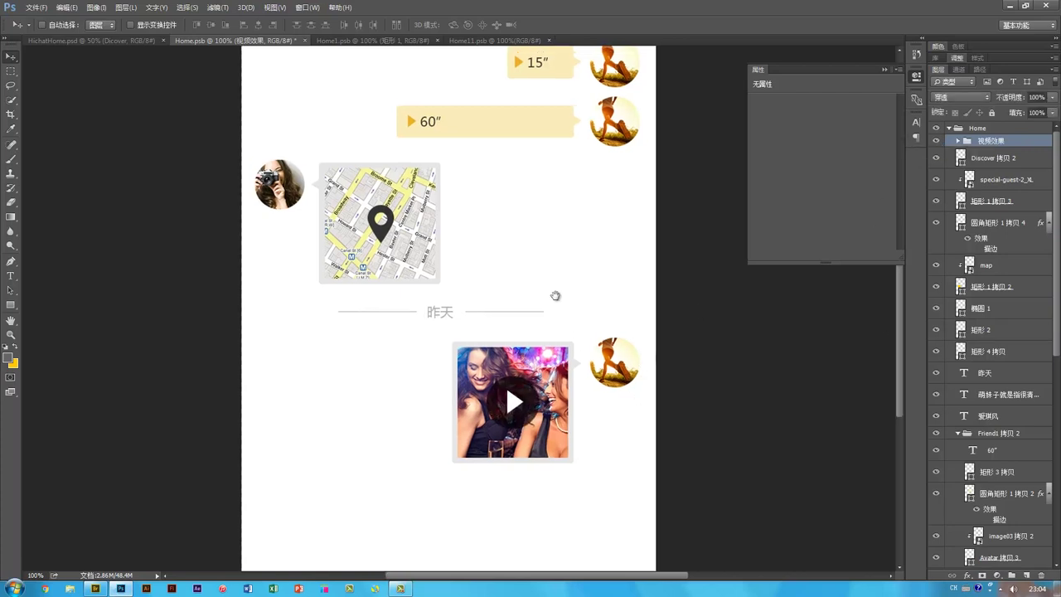
left_click(557, 354, "ctrl")
left_click(561, 360)
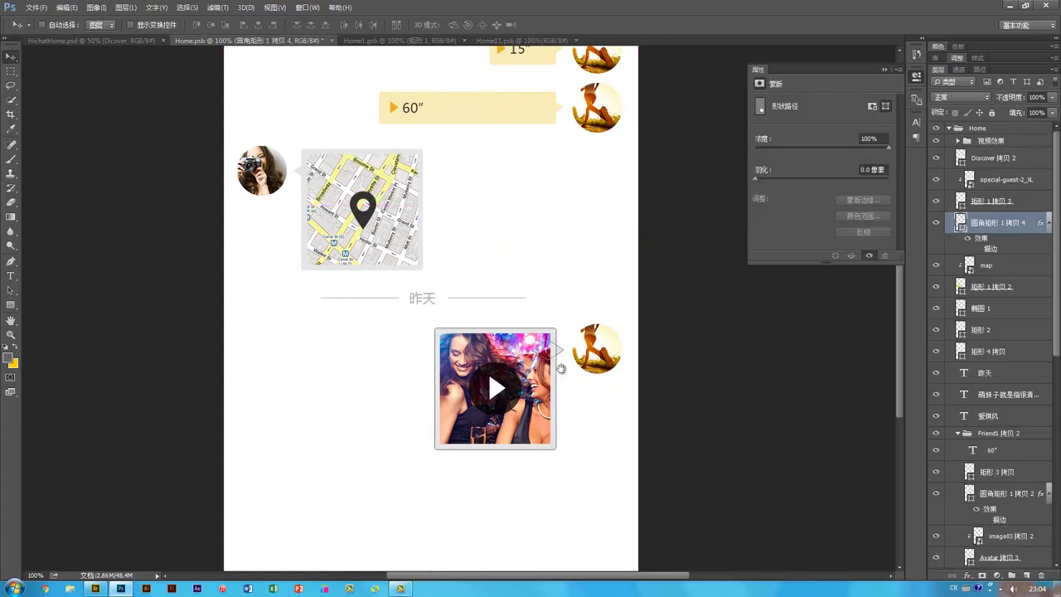
left_click_drag(560, 361, 554, 403)
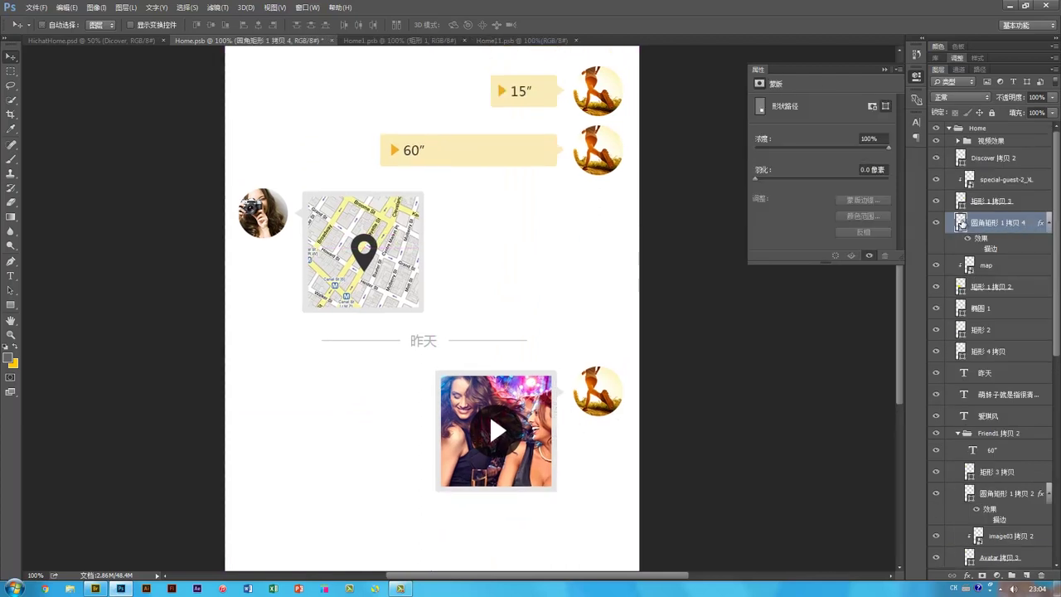
double_click(961, 222)
left_click(549, 147)
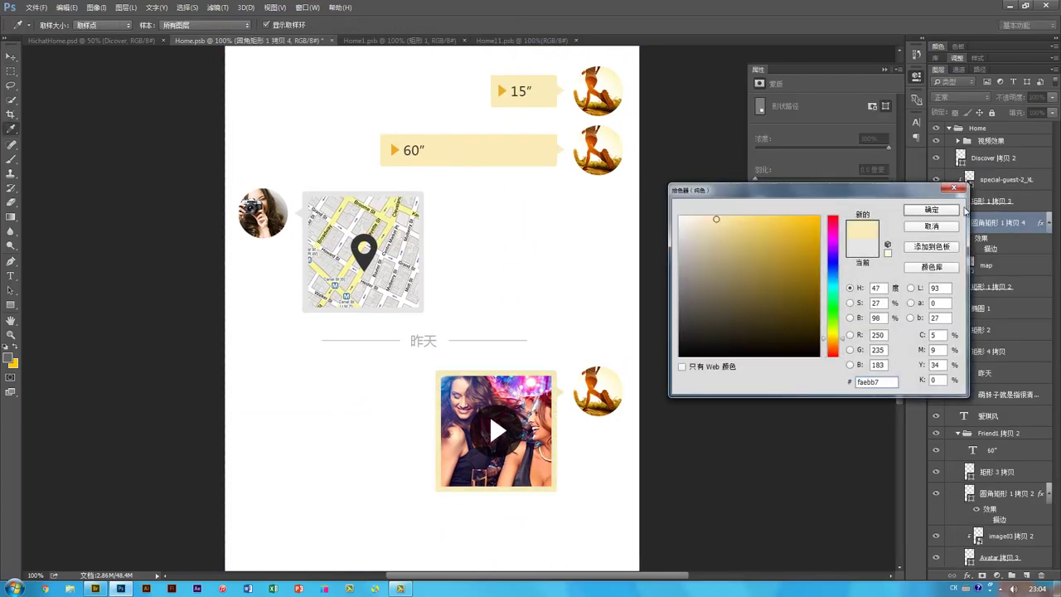
left_click(948, 211)
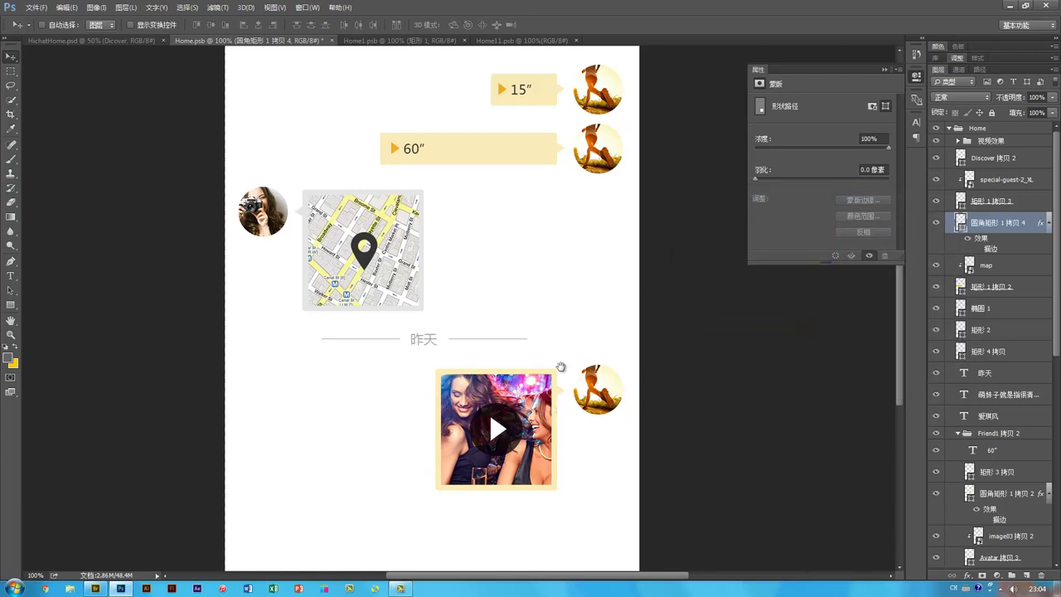
Step: Duplicate the 60″ voice message's bubble and runner avatar and place the copies below the video message
left_click_drag(559, 365, 572, 297)
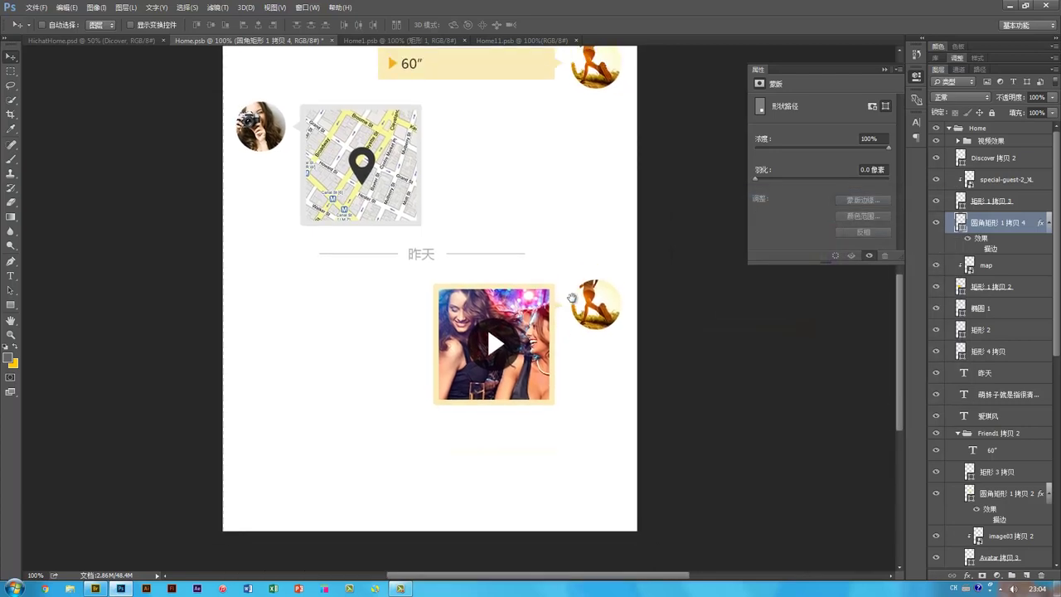
left_click_drag(589, 206, 589, 292)
left_click_drag(578, 468, 581, 371)
left_click_drag(590, 278, 578, 412)
left_click(591, 219, "ctrl")
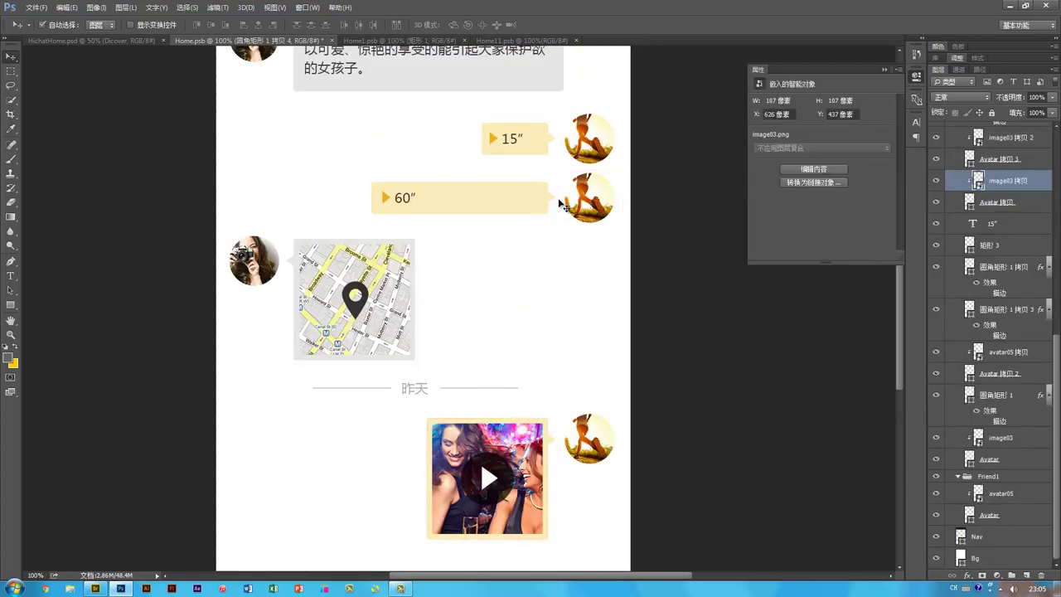
left_click(535, 198, "ctrl+shift")
left_click(1011, 241, "ctrl")
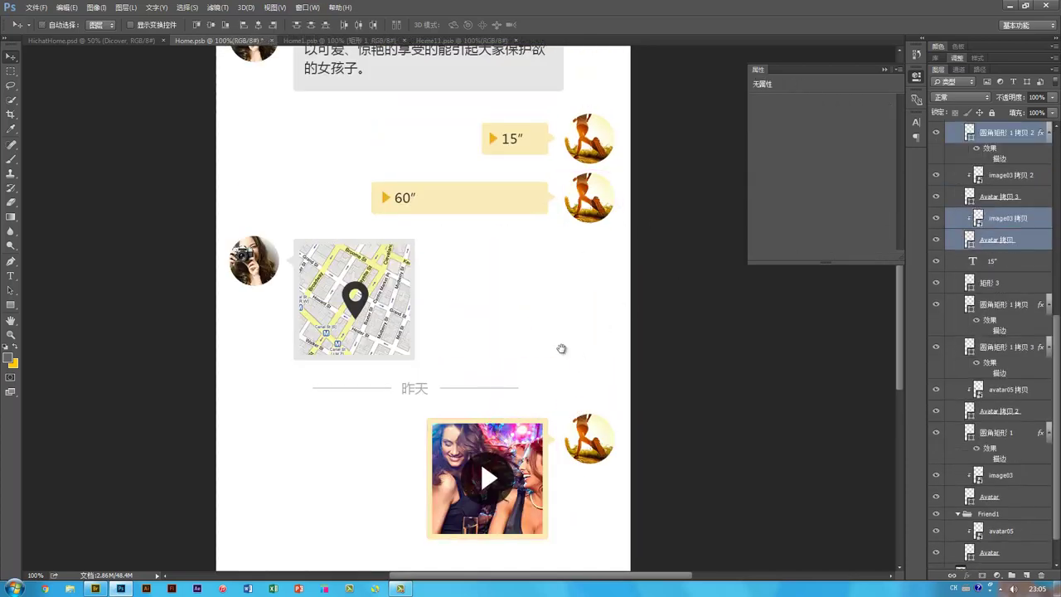
left_click_drag(561, 348, 564, 274)
left_click_drag(592, 132, 613, 469)
Step: Add the text 能引起大家保护欲的女孩子 to the copied bubble and end it with the full stop 。
left_click(699, 329, "ctrl")
left_click_drag(418, 104, 560, 494)
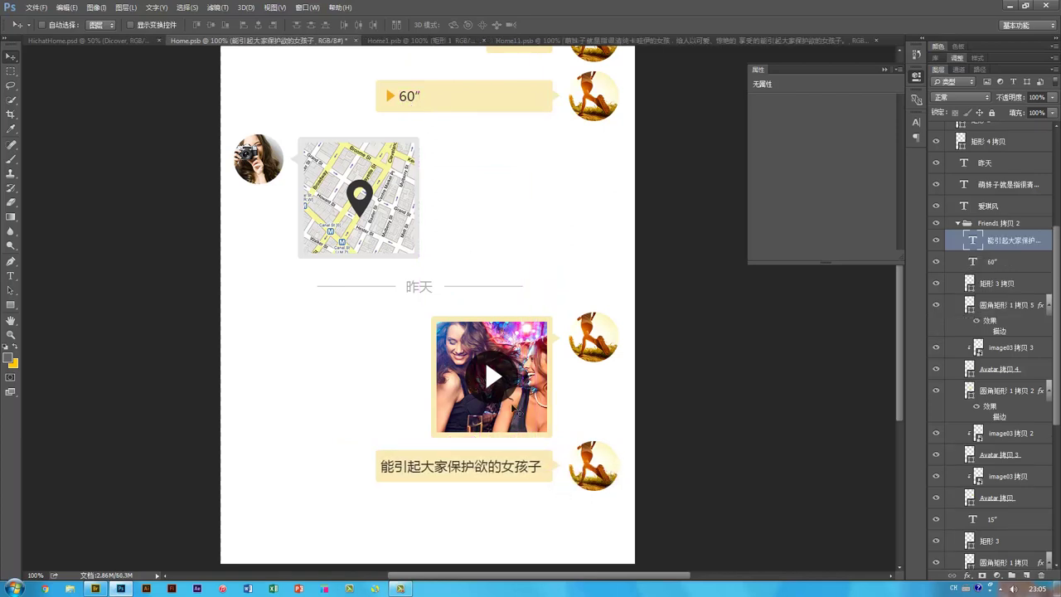
key("t")
left_click(541, 466)
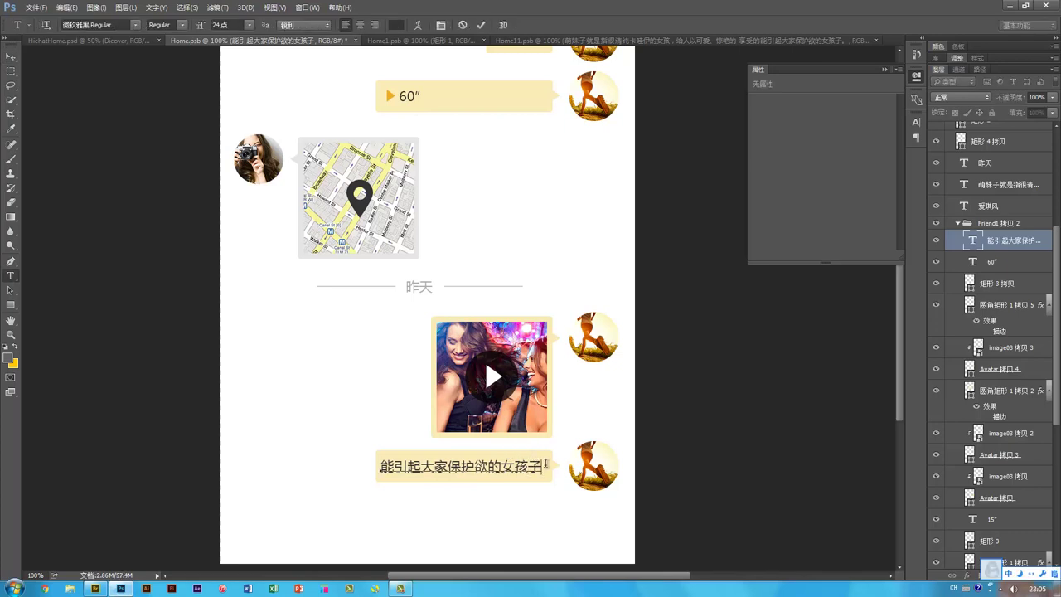
type("。")
key("ctrl+Return")
key("v")
key("ctrl+space")
key("v")
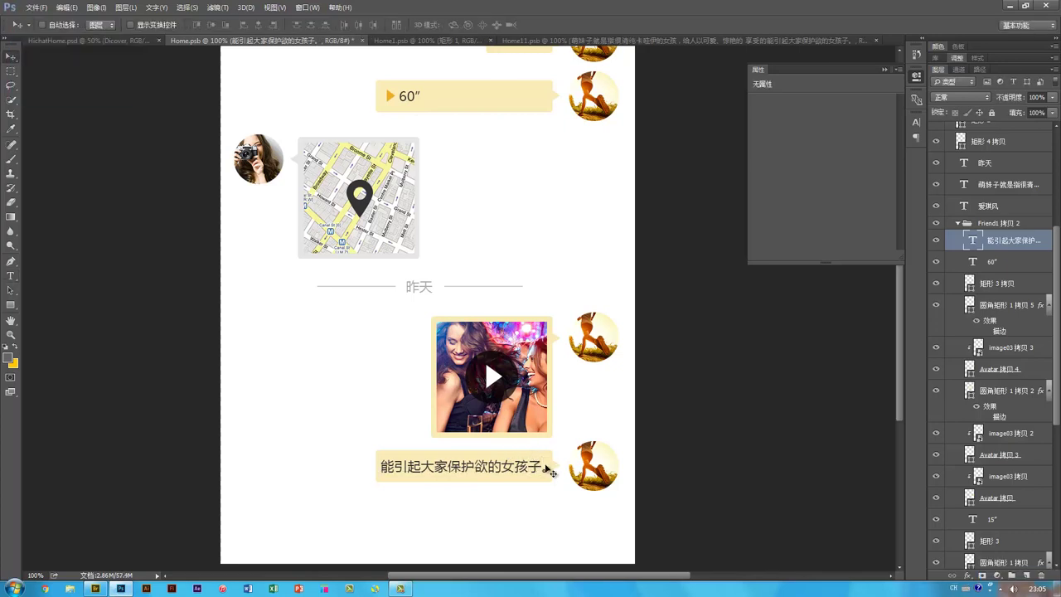
Step: Widen the text bubble's rounded rectangle to 105.31% by extending its left edge, leaving the pointer arrow out of the transform
left_click(547, 469, "ctrl")
key("ctrl+t")
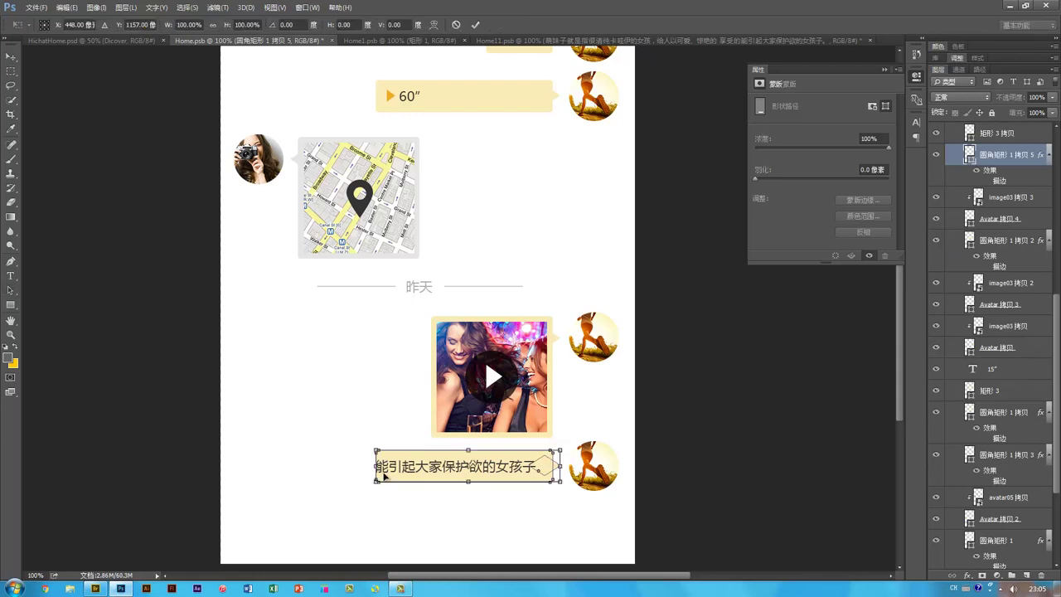
key("Escape")
key("a")
left_click(541, 473)
left_click(542, 478)
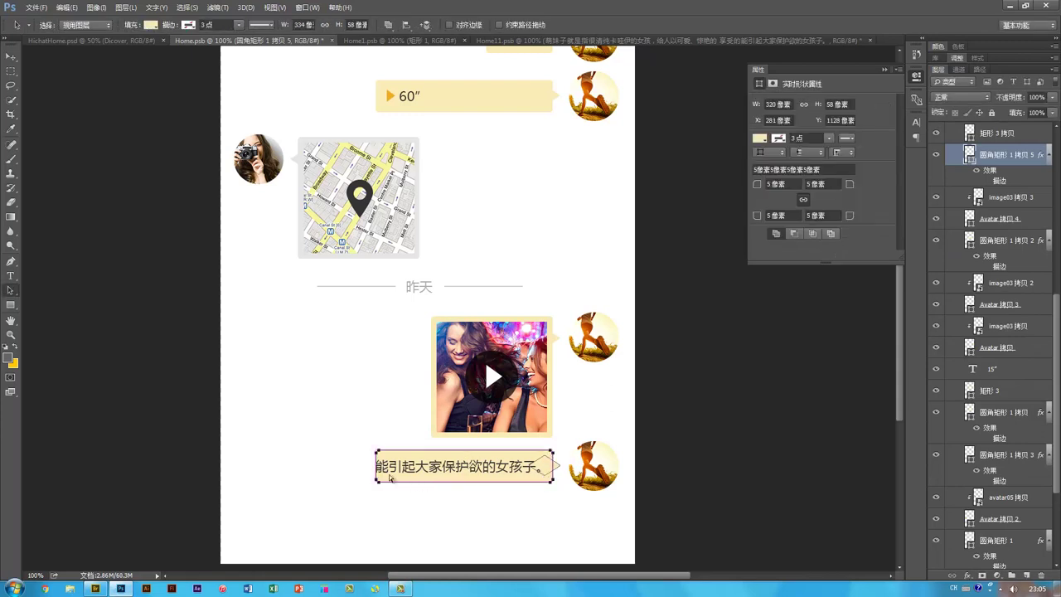
key("ctrl+t")
left_click_drag(375, 465, 367, 467)
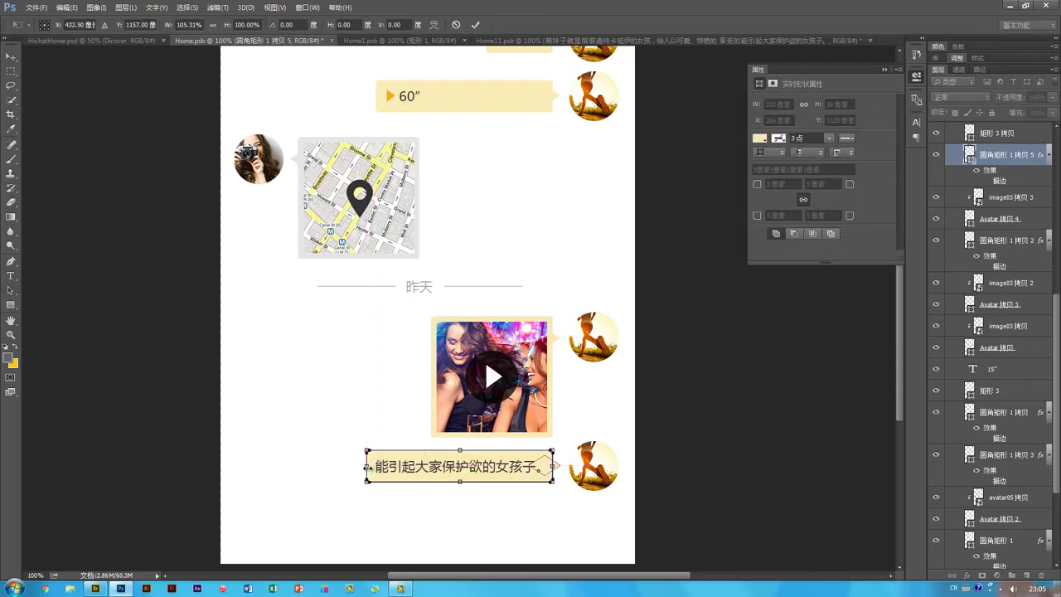
key("Return")
key("v")
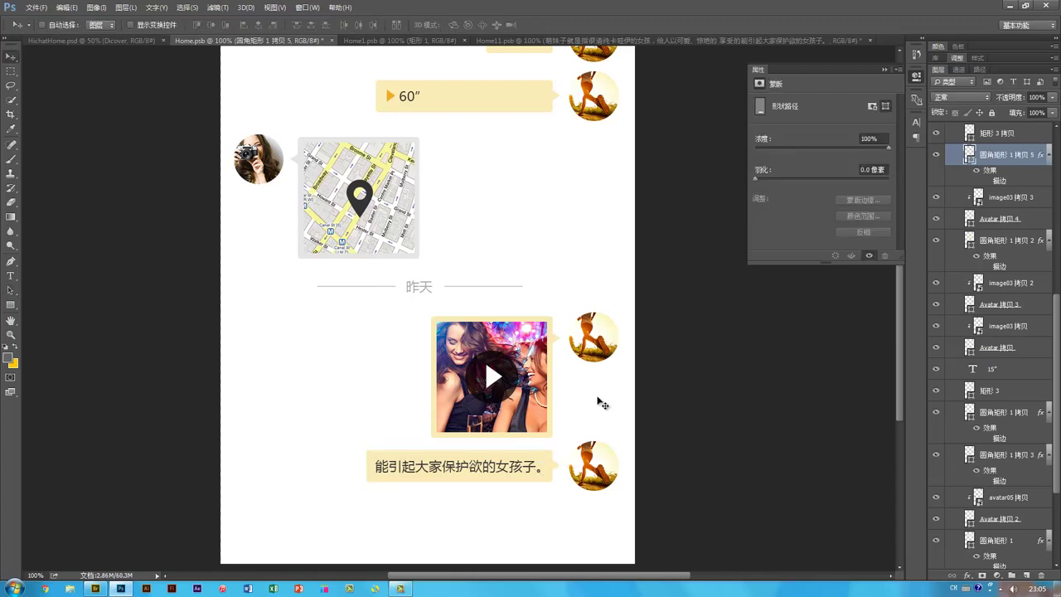
Step: Check the chat wireframe's input bar in Bridge, then create a 750 × 128 px rectangle along the bottom edge of the Photoshop chat screen
key("ctrl+minus")
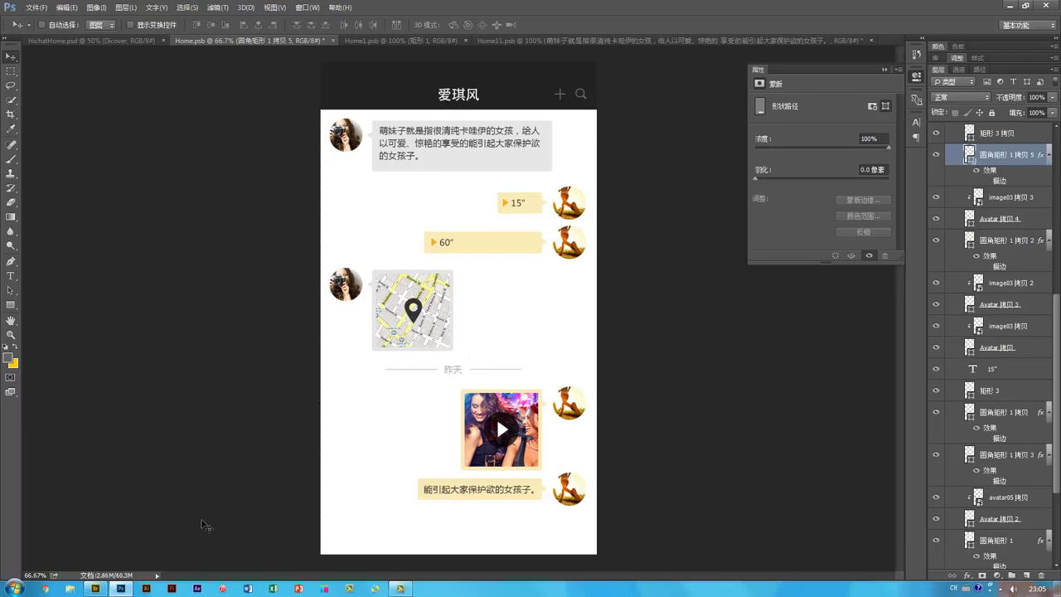
left_click(95, 588)
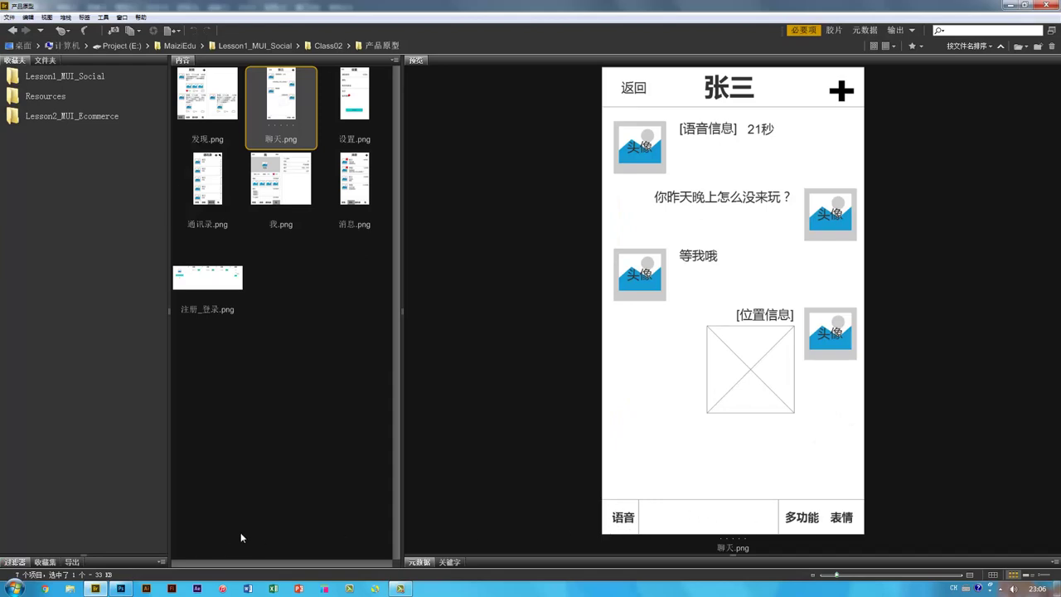
left_click(121, 588)
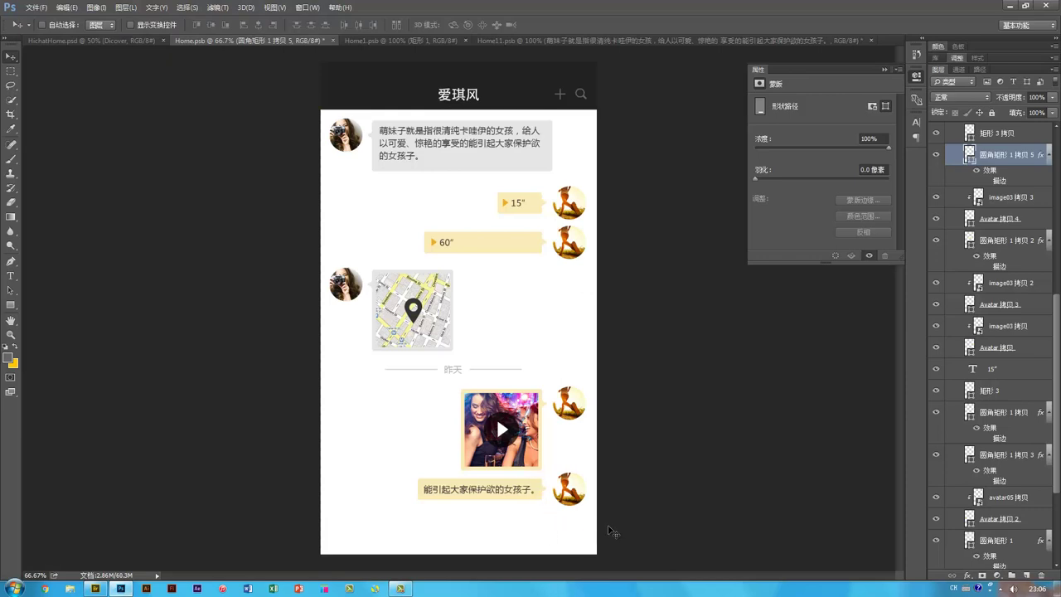
left_click(10, 307)
left_click(323, 521)
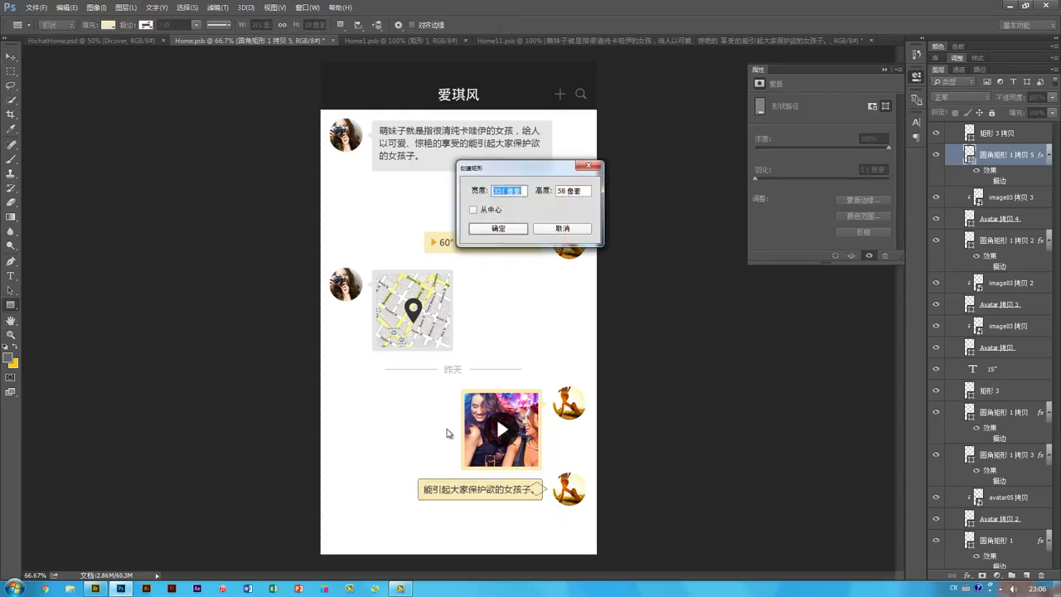
type("750")
key("Tab")
type("1")
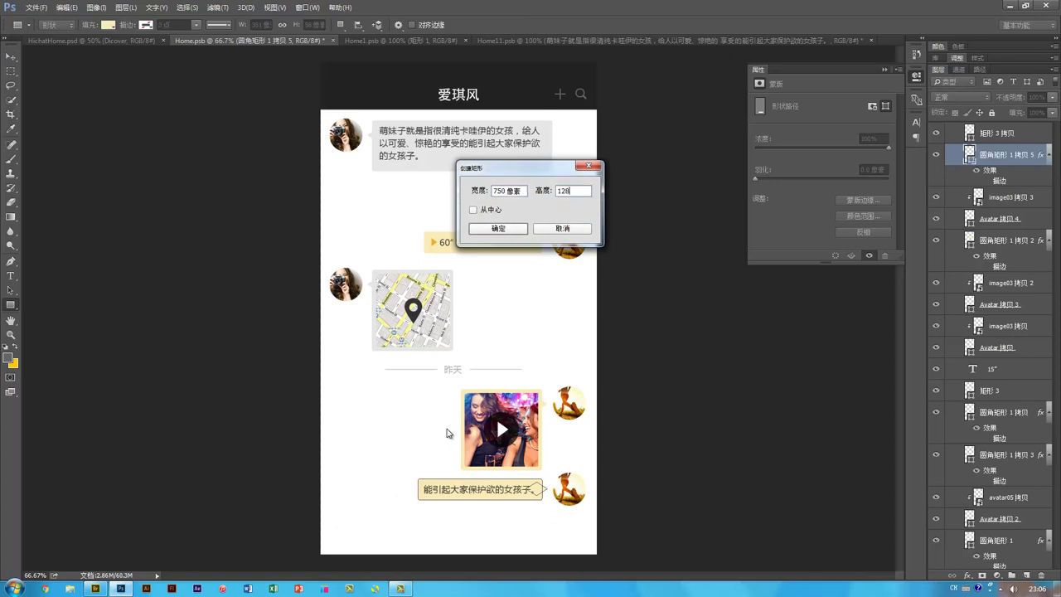
type("28")
key("Return")
key("v")
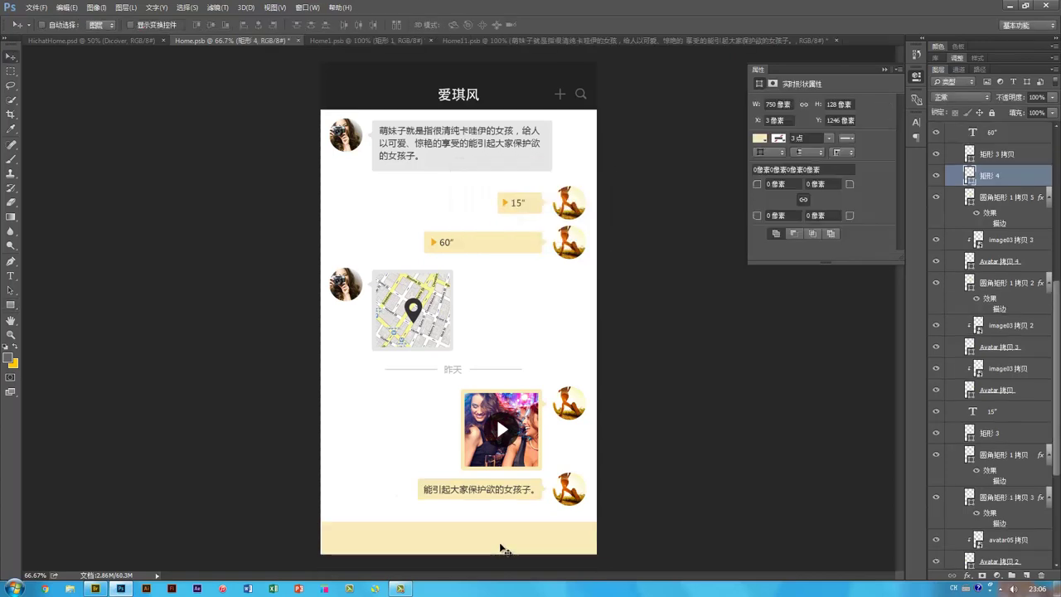
left_click_drag(501, 546, 500, 535)
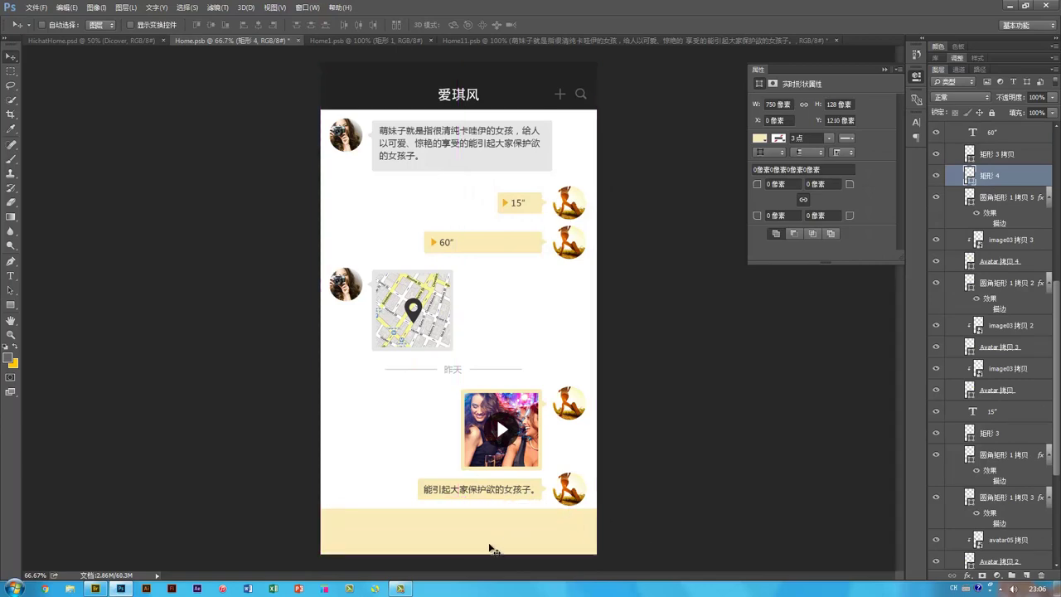
Step: Reduce the bottom bar's height to 90 px, keeping it flush with the lower edge of the chat screen
key("ctrl+t")
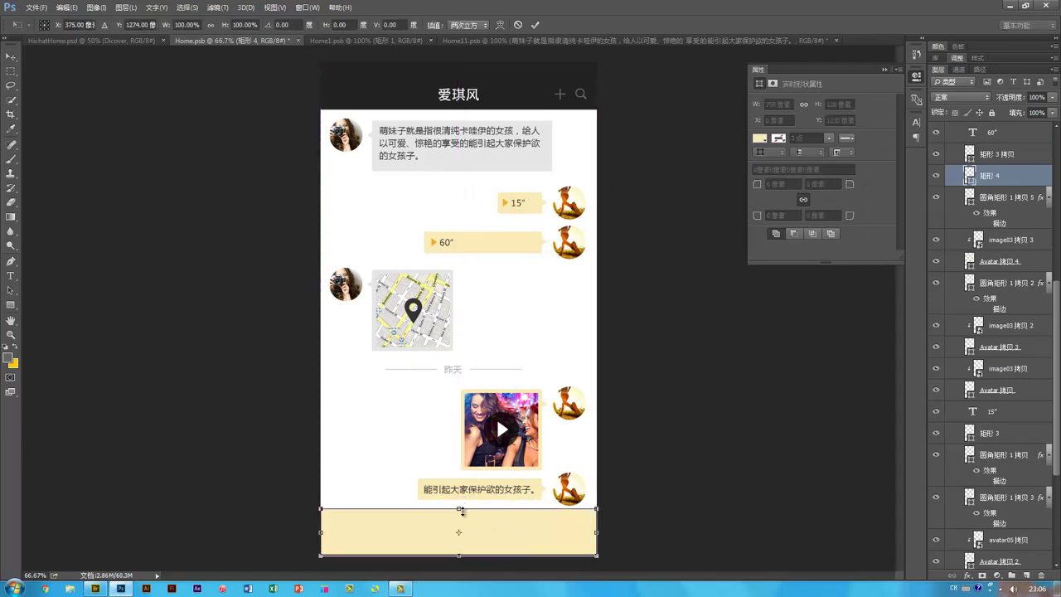
mouse_move(461, 511)
left_mouse_down()
mouse_move(463, 525)
mouse_move(472, 524)
left_mouse_up()
key("Return")
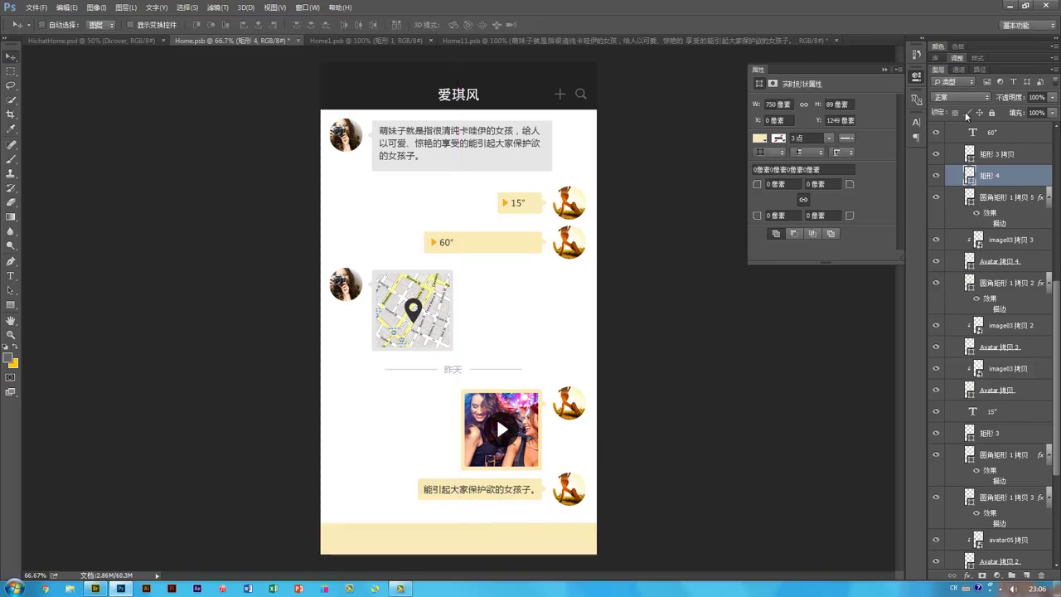
left_click(831, 103)
type("5")
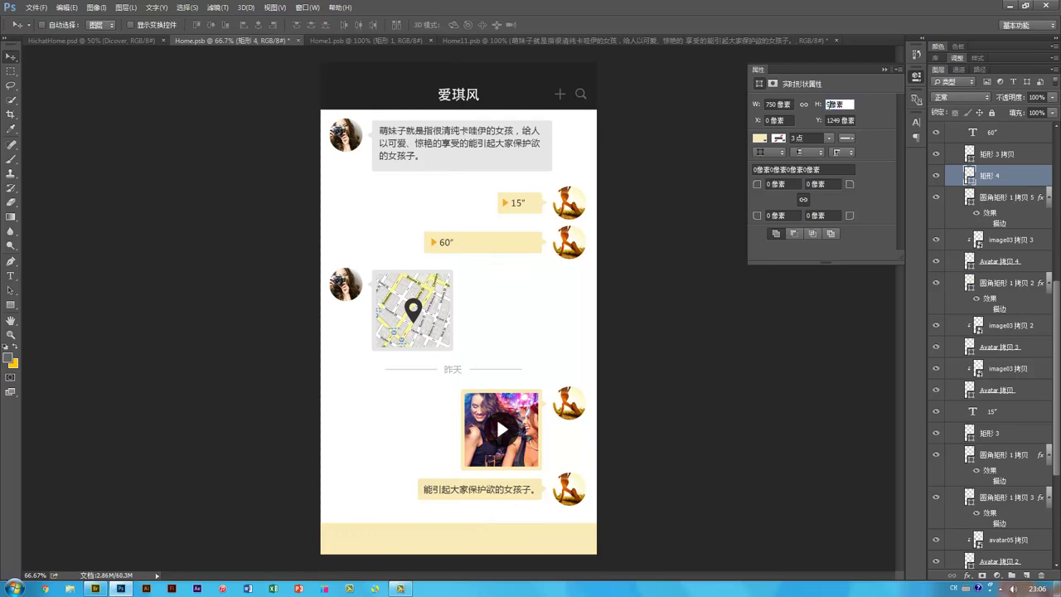
type("0")
key("Return")
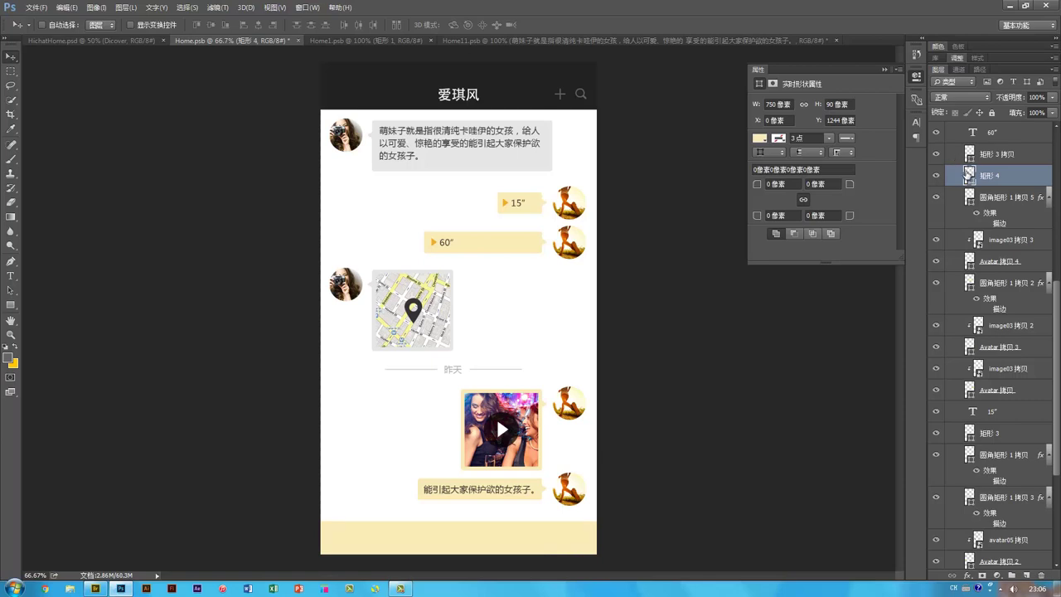
Step: Recolor the bottom bar's rectangle to the light grey dddddd
double_click(968, 174)
left_click(584, 220)
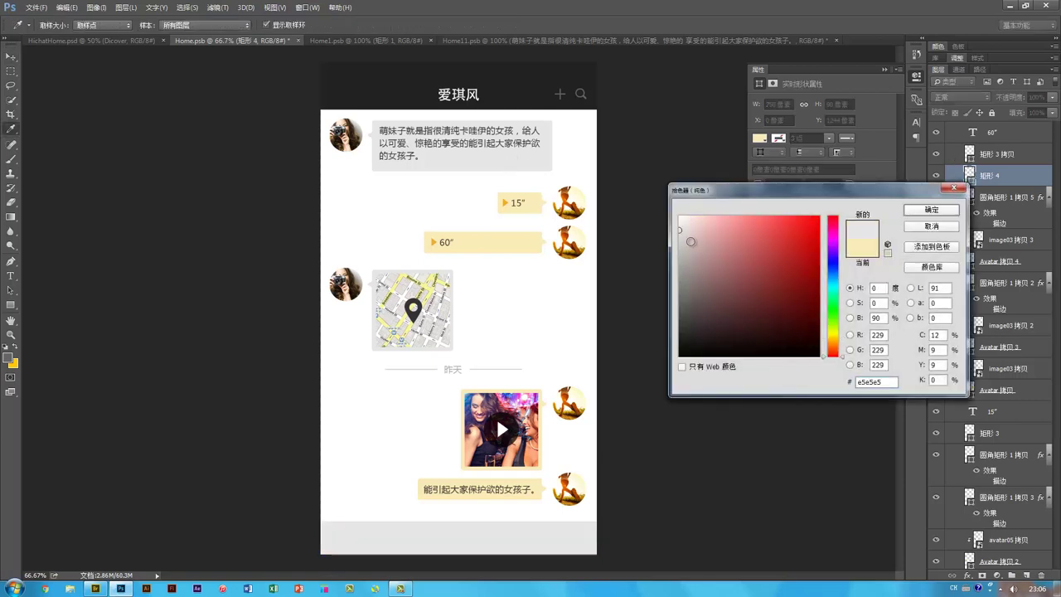
left_click(680, 240)
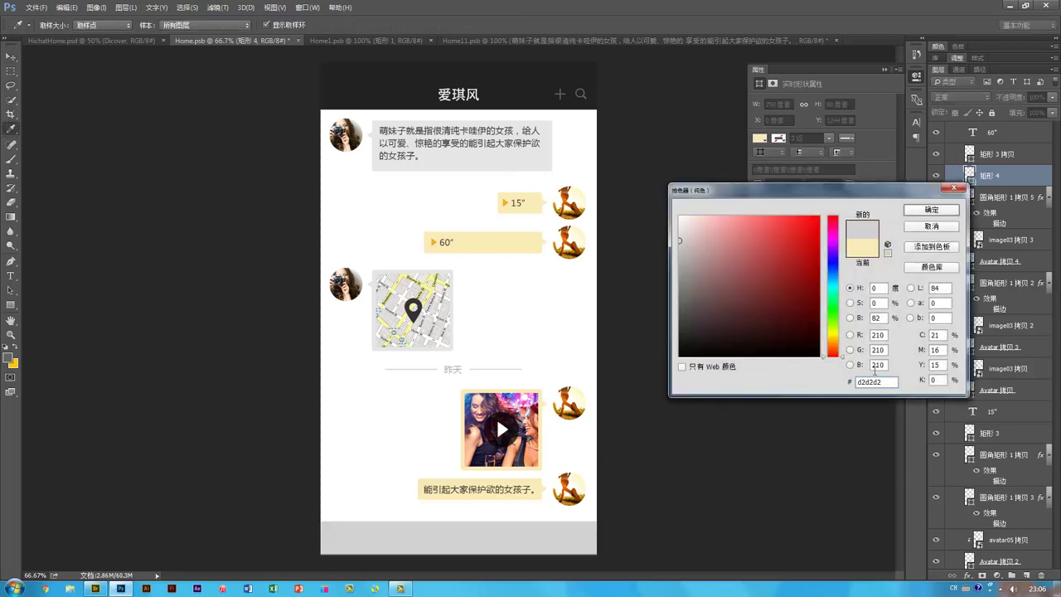
double_click(875, 383)
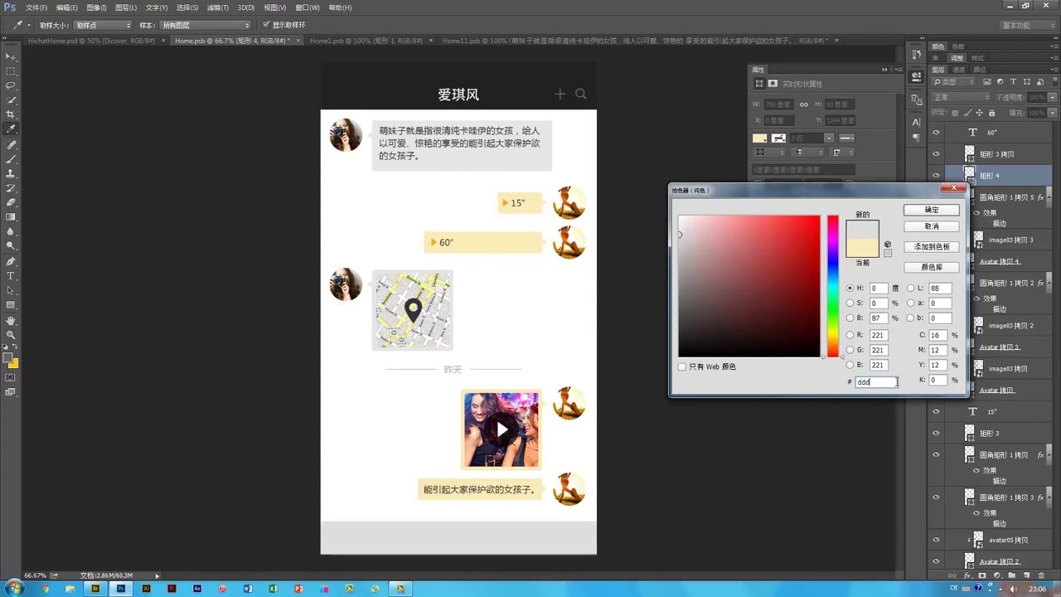
key("Return")
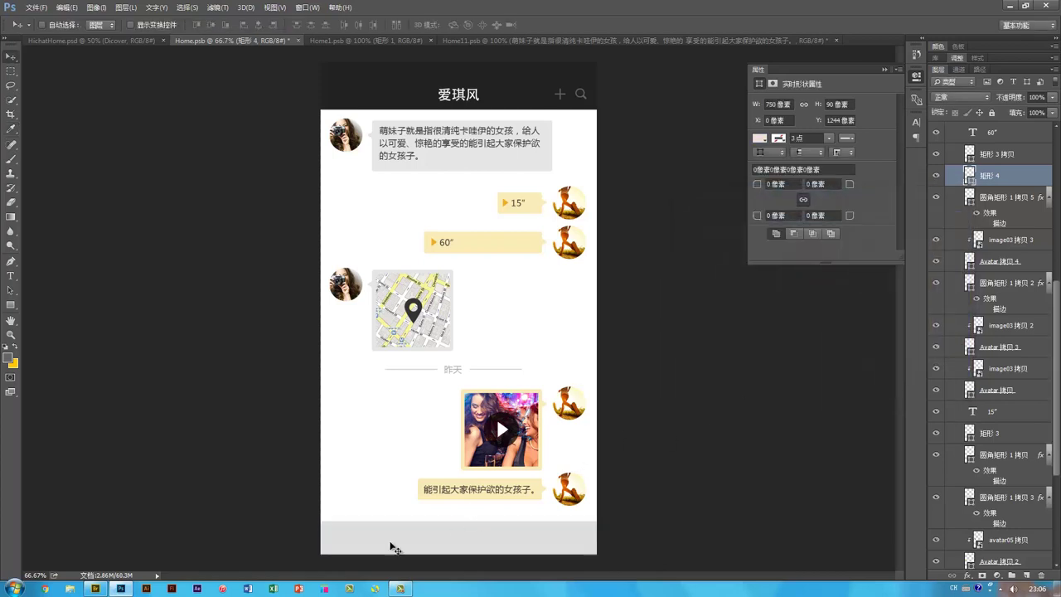
Step: Draw a rounded rectangle with 10 px corners on the grey bottom bar and size it to 480 × 70 px
left_click_drag(17, 309, 50, 316)
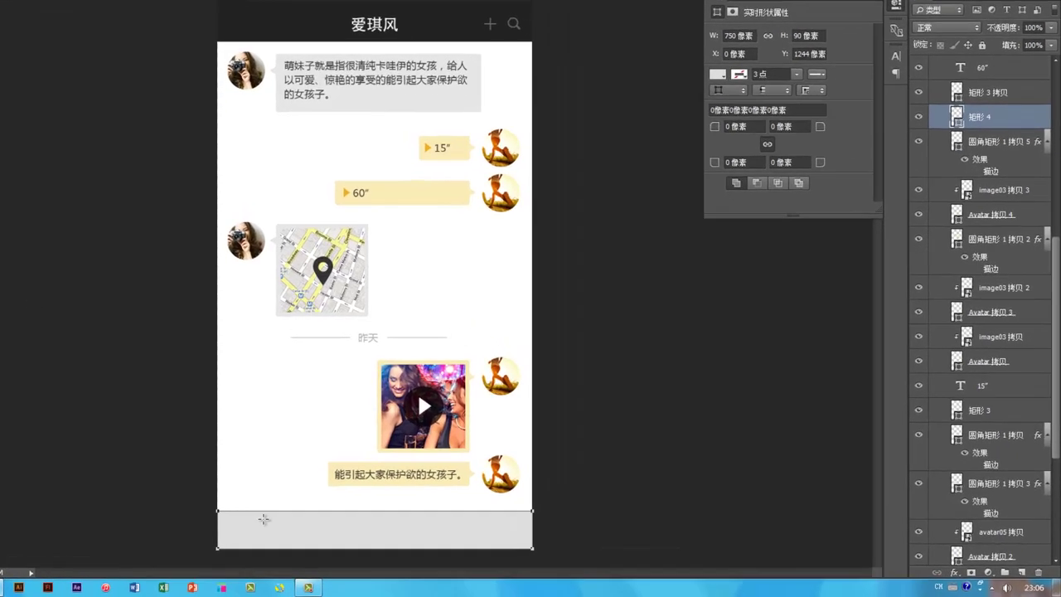
left_click_drag(362, 528, 328, 522)
mouse_move(328, 523)
left_mouse_down()
mouse_move(317, 519)
mouse_move(351, 534)
mouse_move(323, 535)
left_mouse_up()
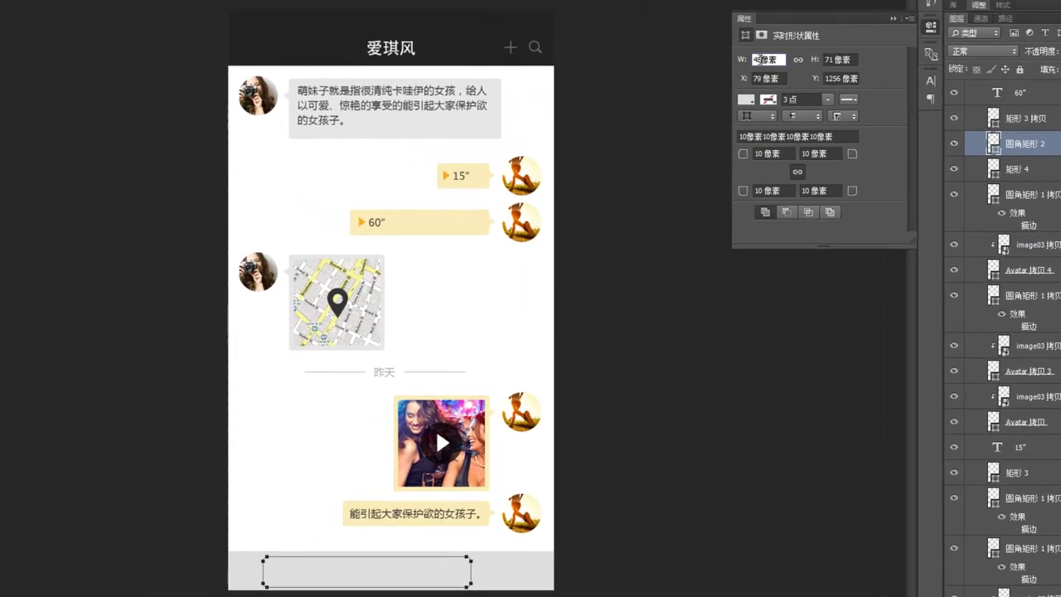
type("80 像素")
key("Tab")
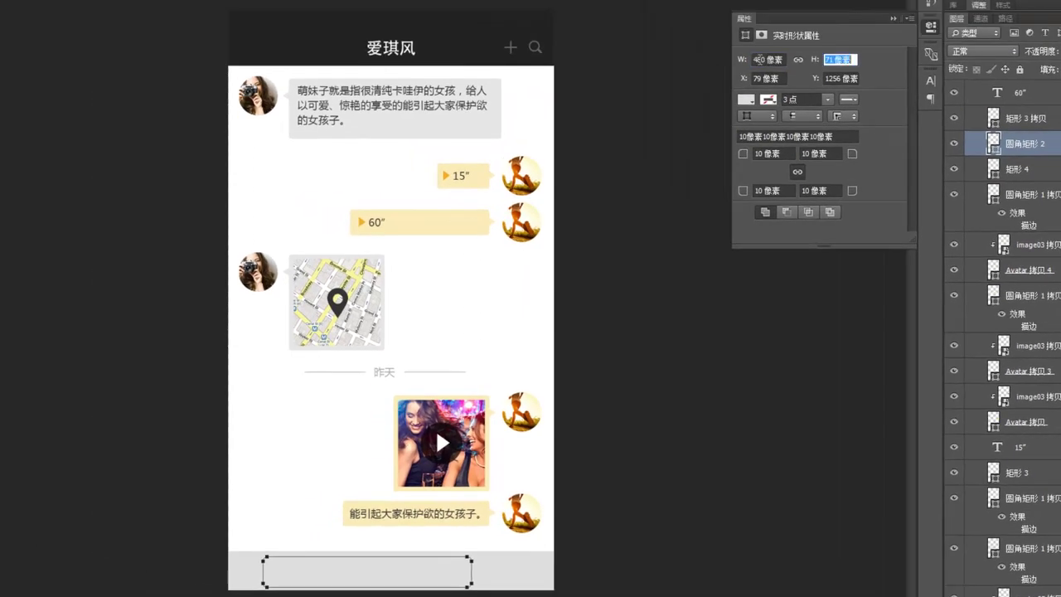
type("70")
key("Return")
key("Return")
Step: Fill the rounded input field with ffffff and nudge it up 2 px within the grey bar
double_click(993, 146)
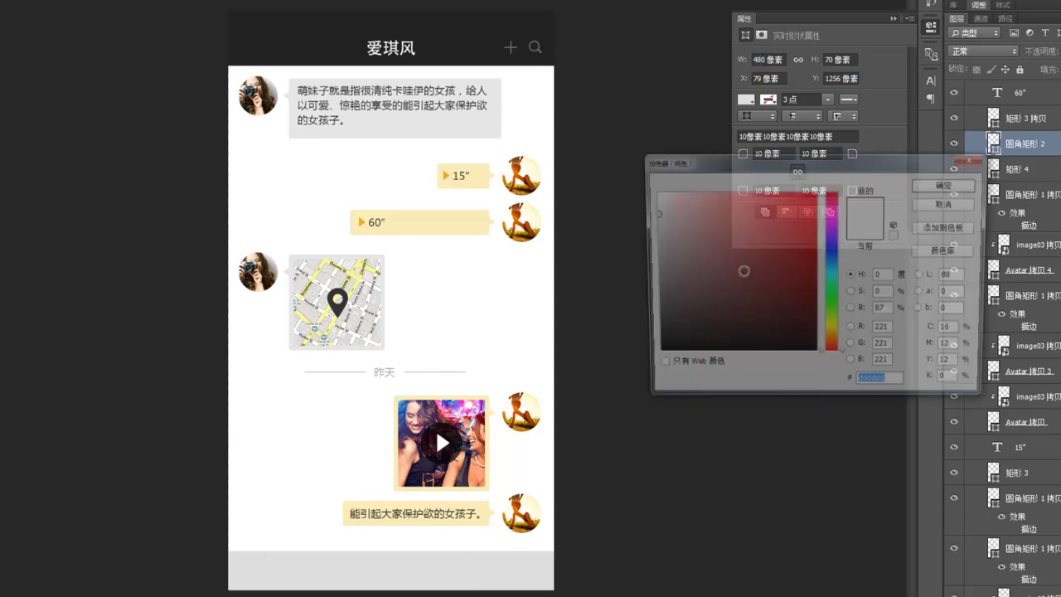
type("ffffff")
key("Return")
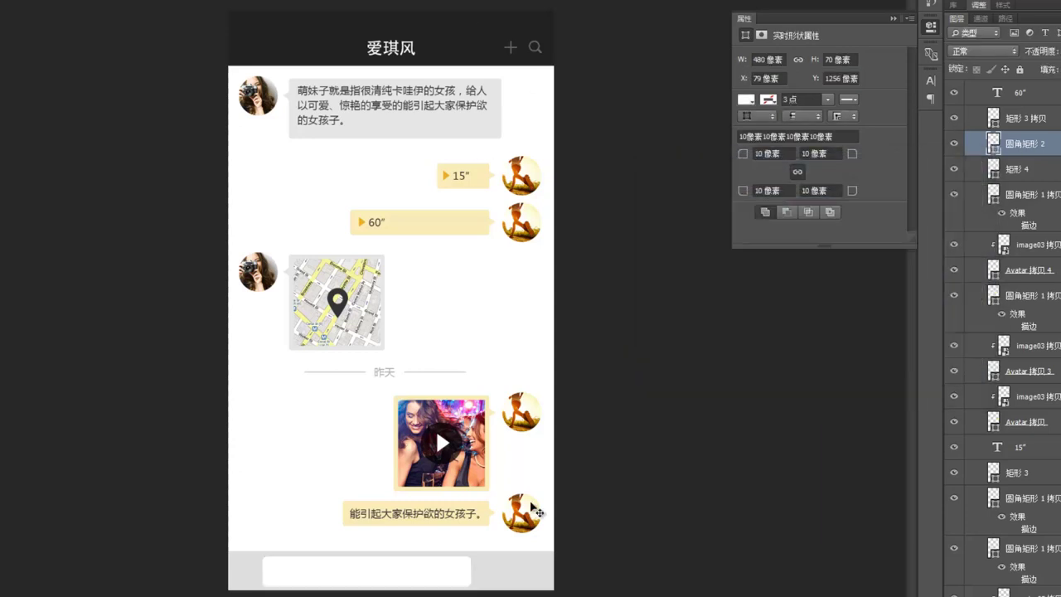
key("Up")
key("Up")
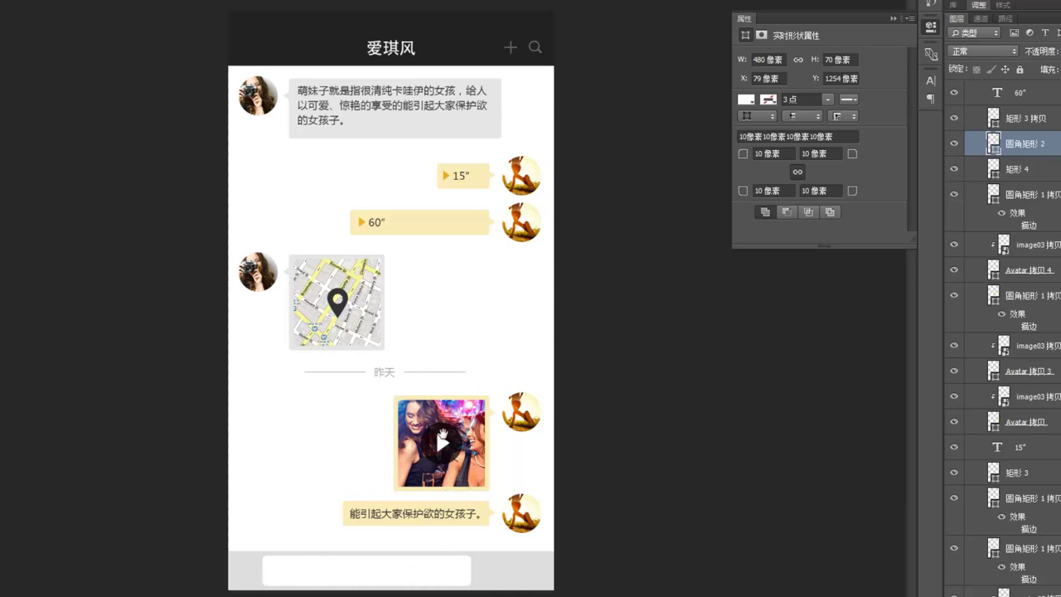
Step: Draw a 60 px circle in the grey bar before the white input field and nudge it to X 10 px, Y 1261 px
key("ctrl+plus")
left_click_drag(350, 532, 381, 286)
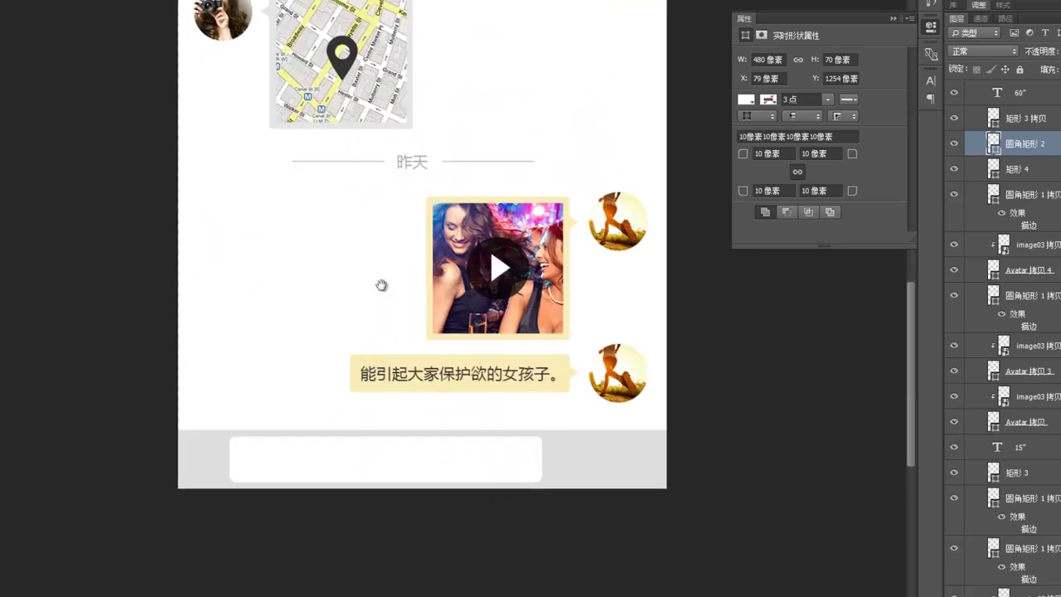
left_click_drag(305, 419, 383, 376)
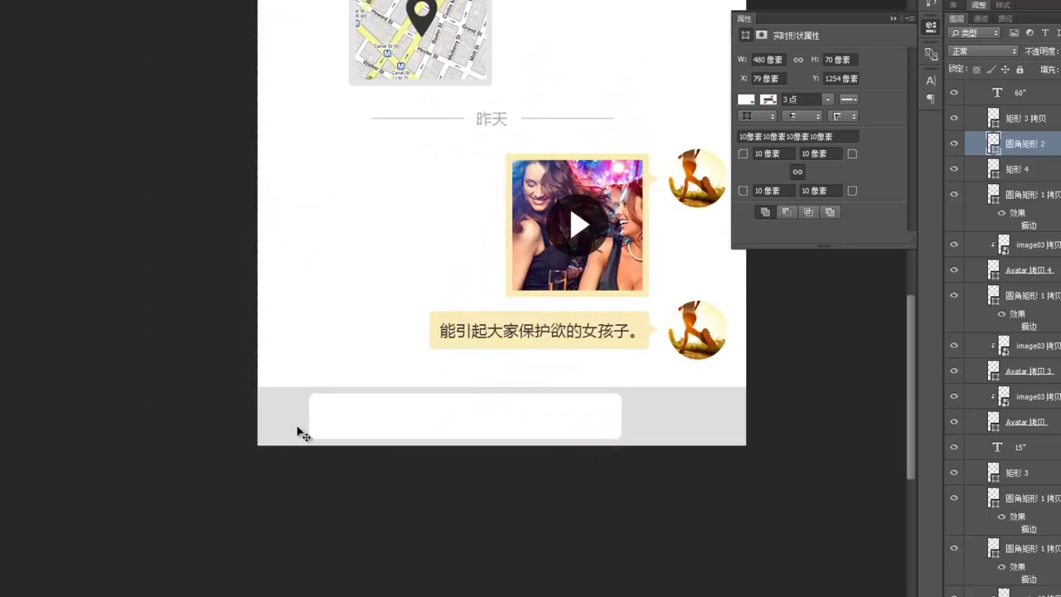
left_click_drag(278, 426, 398, 368)
key("ctrl+plus")
key("ctrl+plus")
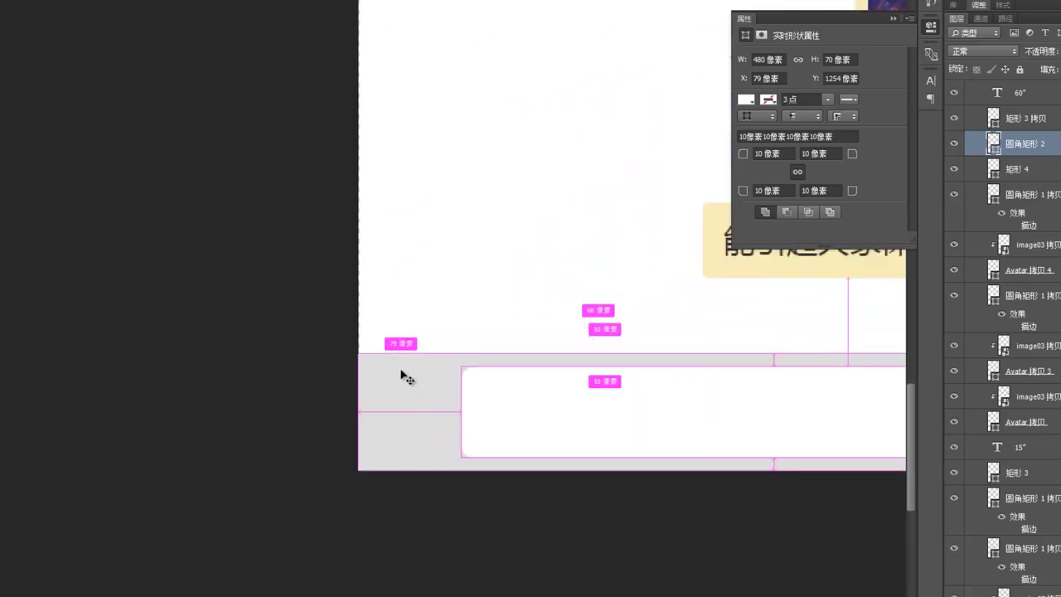
left_click_drag(472, 431, 378, 317)
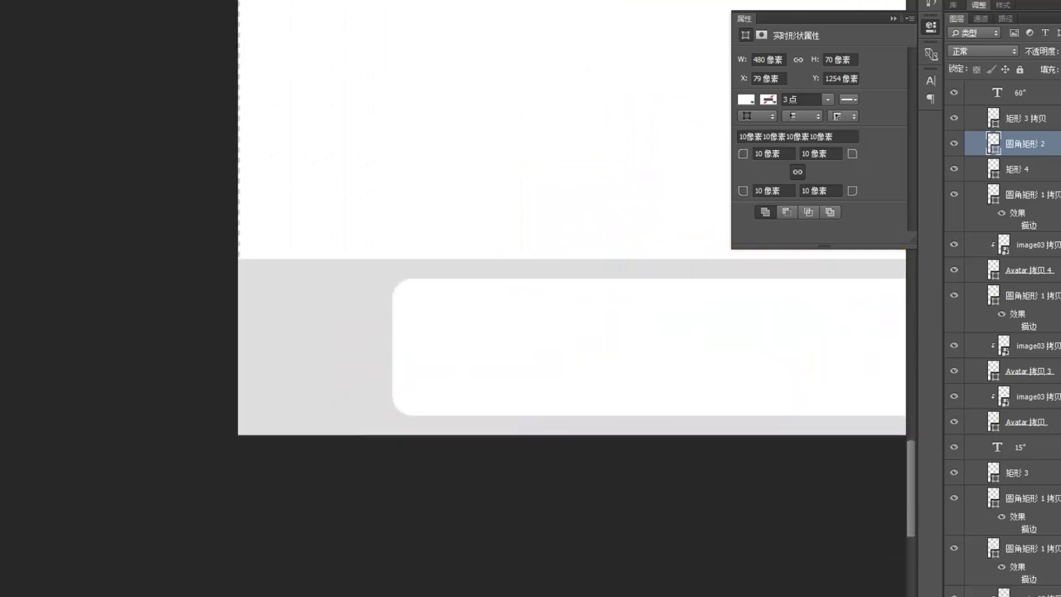
key("u")
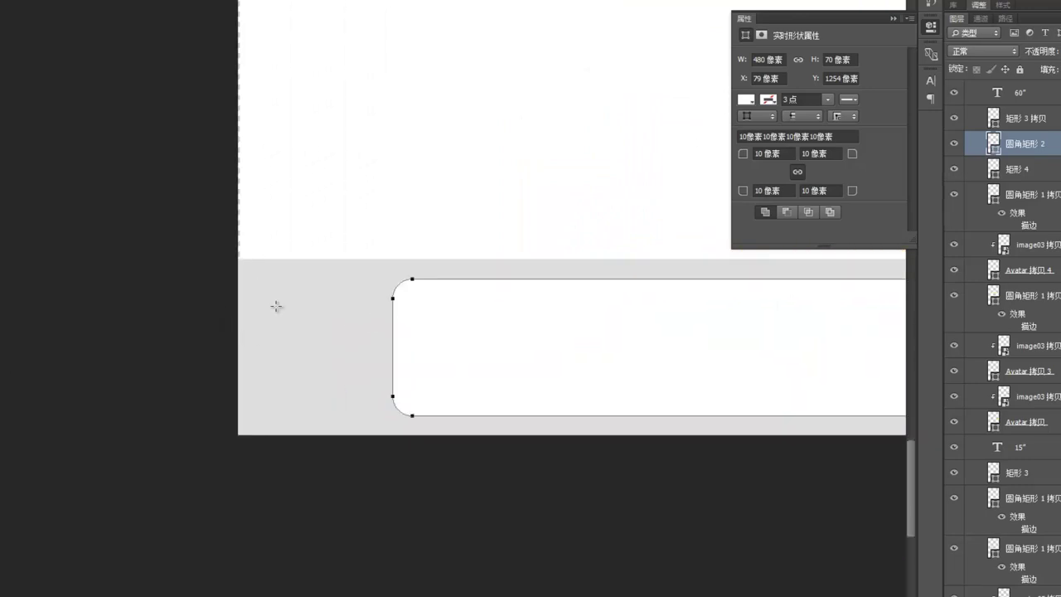
left_click_drag(260, 288, 377, 406)
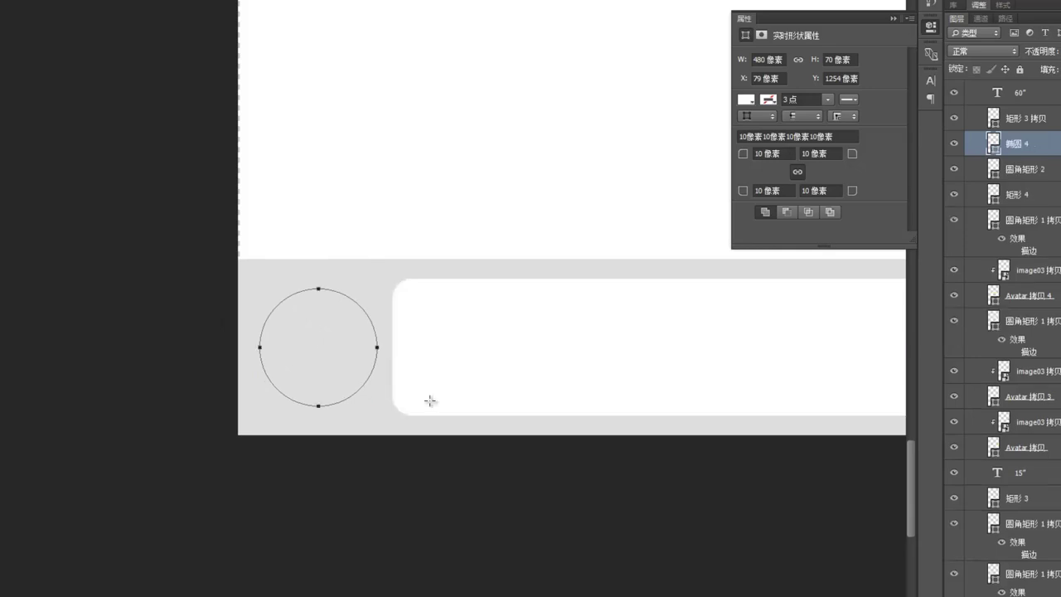
key("v")
key("Left")
key("Down")
key("Down")
Step: Recolor the circle beside the input field to the mid grey 888
double_click(994, 145)
left_click(653, 262)
double_click(883, 387)
type("888")
key("Return")
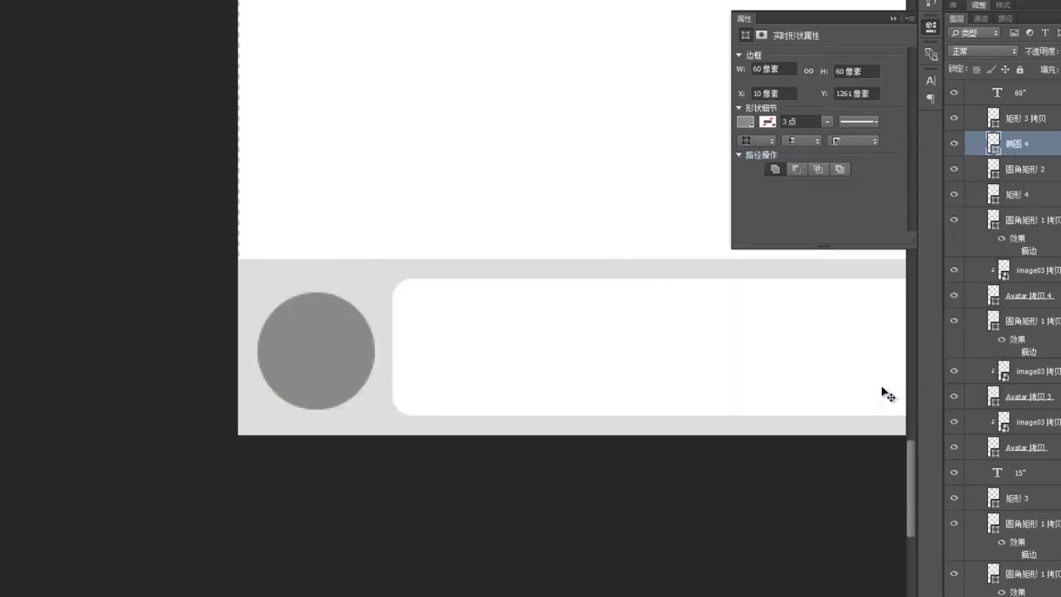
Step: Draw a second grey circle in the empty area above the bottom bar and set its width to 60 px
mouse_move(339, 122)
left_mouse_down()
mouse_move(467, 242)
mouse_move(456, 240)
left_mouse_up()
left_click(477, 180)
key("Escape")
double_click(760, 71)
type("60")
key("Return")
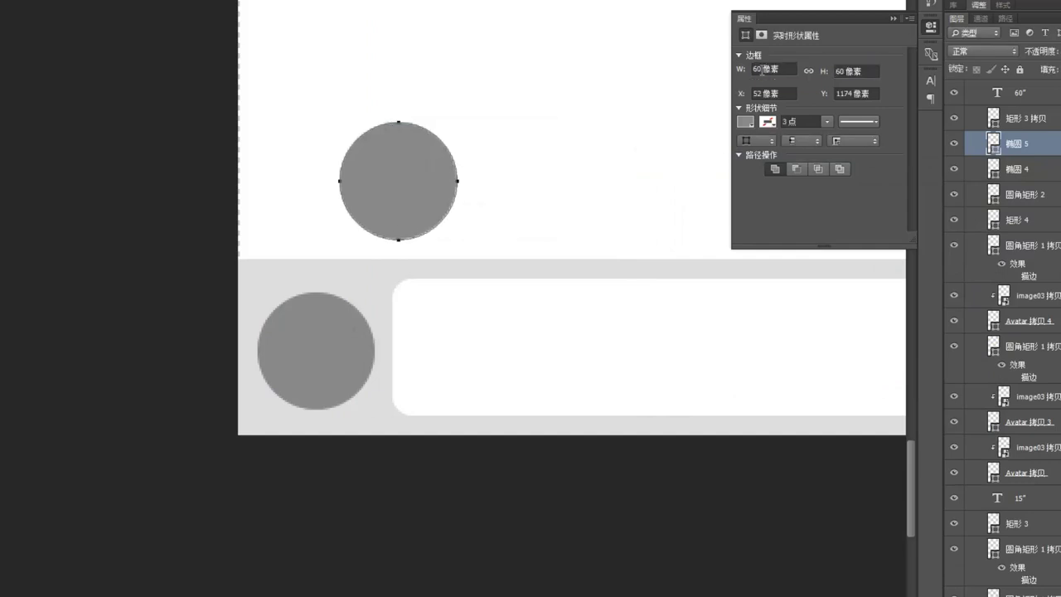
Step: Subtract a centred 50 px circle from the new 60 px circle to form a ring, and select both paths
double_click(760, 71)
type("50")
key("Return")
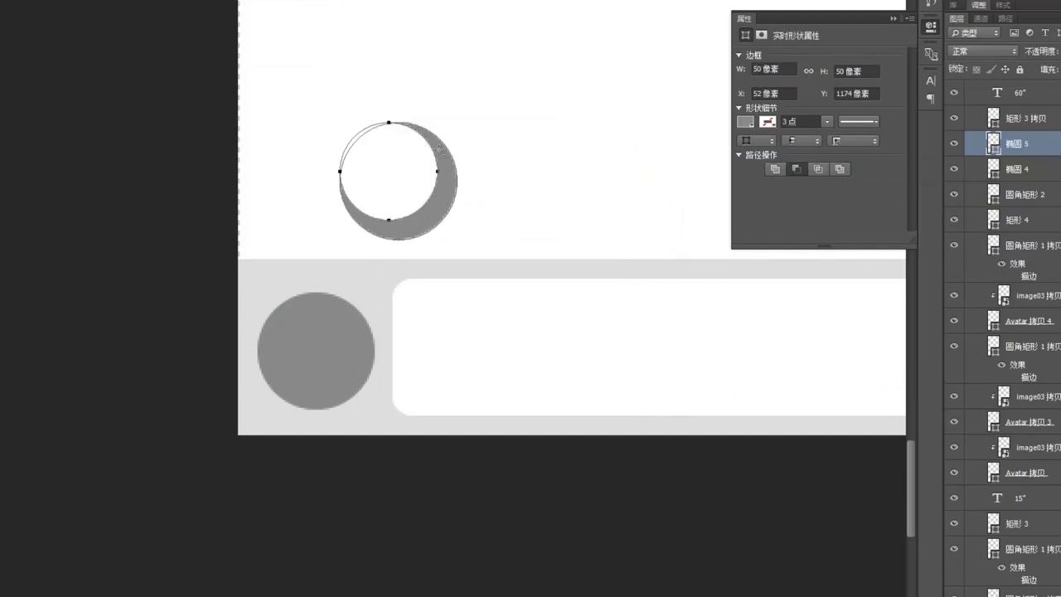
key("Right")
key("Right")
key("Right")
key("Right")
key("Right")
key("Down")
key("Down")
key("Down")
key("Down")
key("Down")
left_click(450, 208, "shift")
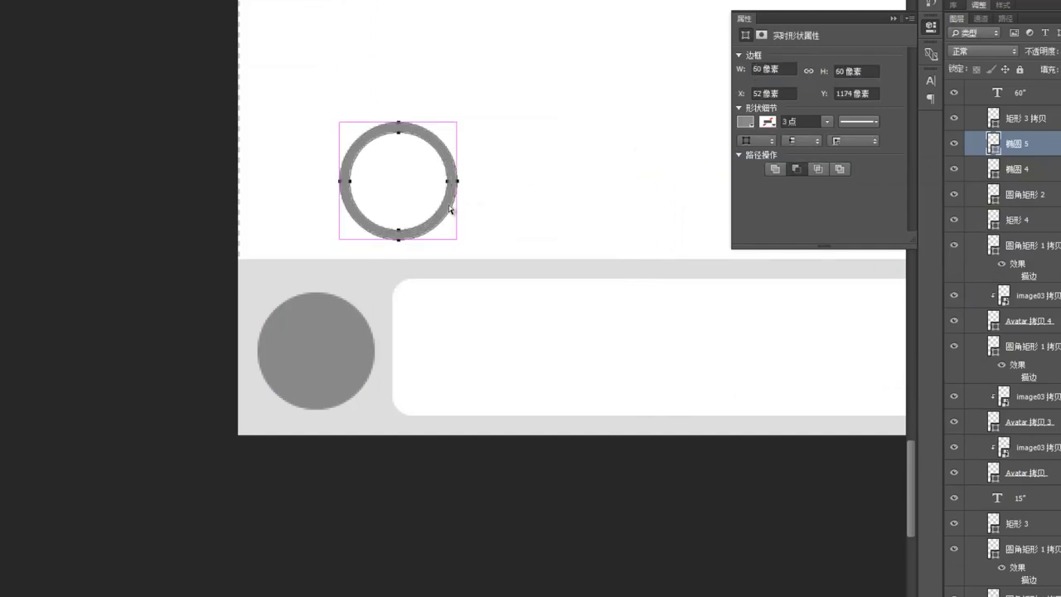
Step: Duplicate the ring's paths scaled down about the same centre and resize the inner cut-out to form a second concentric ring
key("ctrl+alt+t")
left_click_drag(458, 121, 426, 153)
key("Return")
left_click(410, 189)
key("ctrl+t")
key("Return")
key("ctrl+t")
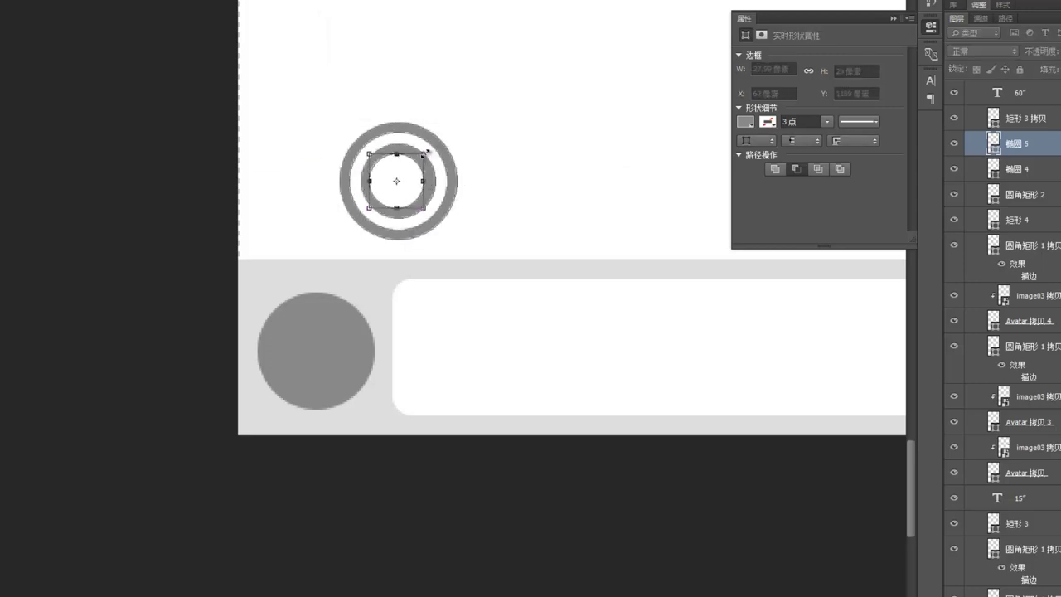
key("Return")
Step: Duplicate the inner ring's outer circle and scale it down about its centre to make a solid dot in the middle
left_click(427, 198)
key("ctrl+alt+t")
left_click_drag(435, 143, 413, 165)
key("Return")
key("Return")
Step: Add a square rotated into a diamond with one corner at the rings' centre, and set it to intersect the shape areas
key("u")
mouse_move(492, 122)
left_mouse_down()
mouse_move(560, 188)
mouse_move(622, 157)
mouse_move(484, 172)
left_mouse_up()
key("ctrl+t")
key("Return")
left_click(346, 23)
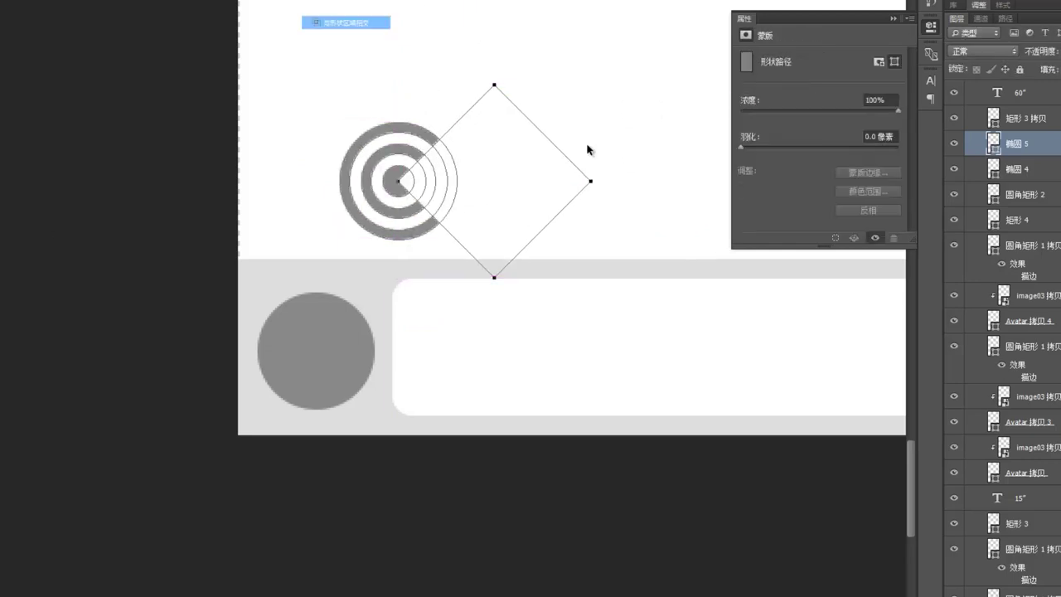
Step: Narrow the intersecting diamond horizontally and move the sound-wave shape onto the grey circle in the bottom bar
key("ctrl+t")
left_click_drag(593, 183, 407, 358)
key("Return")
Step: Recolor the sound-wave icon white and nudge it up to align it with the grey circle
key("v")
double_click(992, 149)
left_click(642, 179)
key("Return")
key("Up")
key("Up")
key("Up")
Step: Shorten the intersecting diamond symmetrically in height so the sound-wave arcs span a narrower angle
key("a")
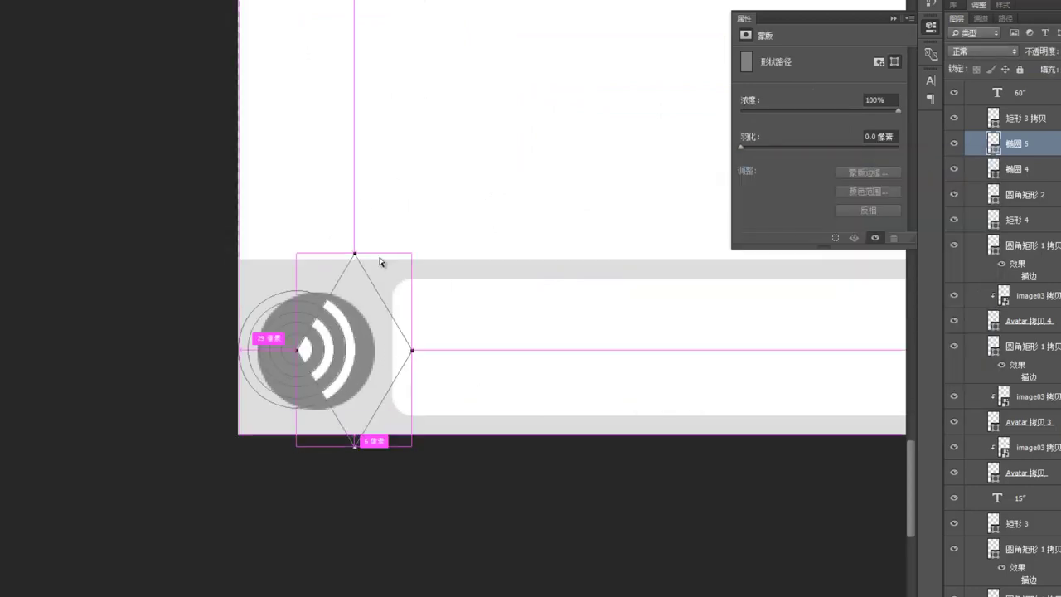
key("ctrl+t")
left_click_drag(380, 254, 373, 280)
key("Return")
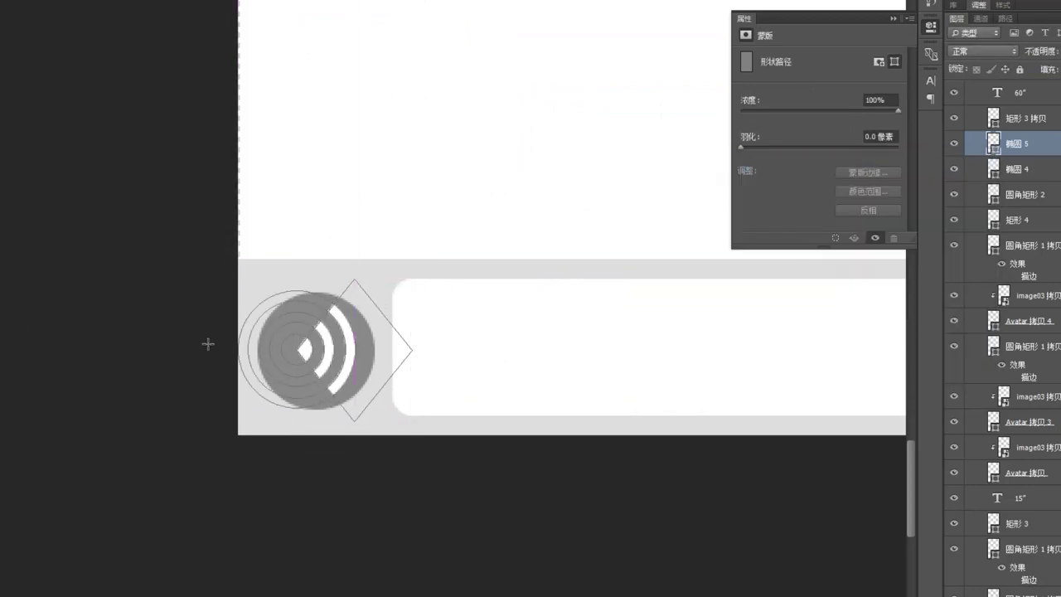
Step: Add a white 16 px circle at the centre of the sound-wave rings, merge it with the arcs and nudge the icon left
mouse_move(282, 335)
left_mouse_down()
mouse_move(312, 365)
mouse_move(396, 377)
left_mouse_up()
left_click(1019, 169, "ctrl")
key("ctrl+e")
key("Left")
key("Left")
key("Left")
key("Left")
key("ctrl+plus")
key("ctrl+plus")
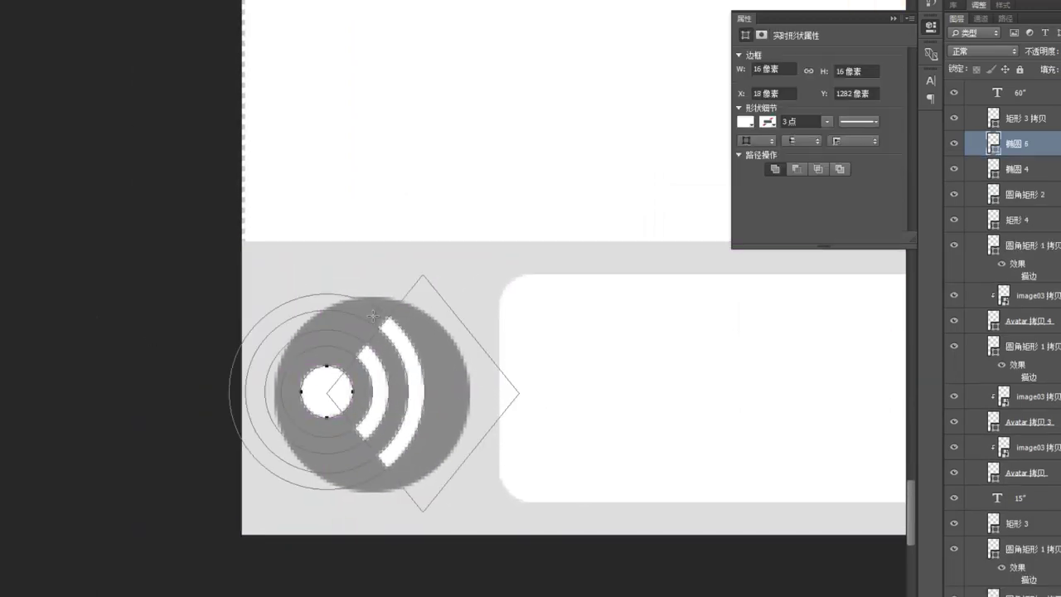
Step: Round the ends of the sound-wave arcs by placing copies of a 5 px white circle on each end
left_click_drag(376, 316, 385, 325)
key("ctrl+c")
key("ctrl+v")
key("shift+Left")
key("shift+Down")
key("Right")
key("Right")
key("Up")
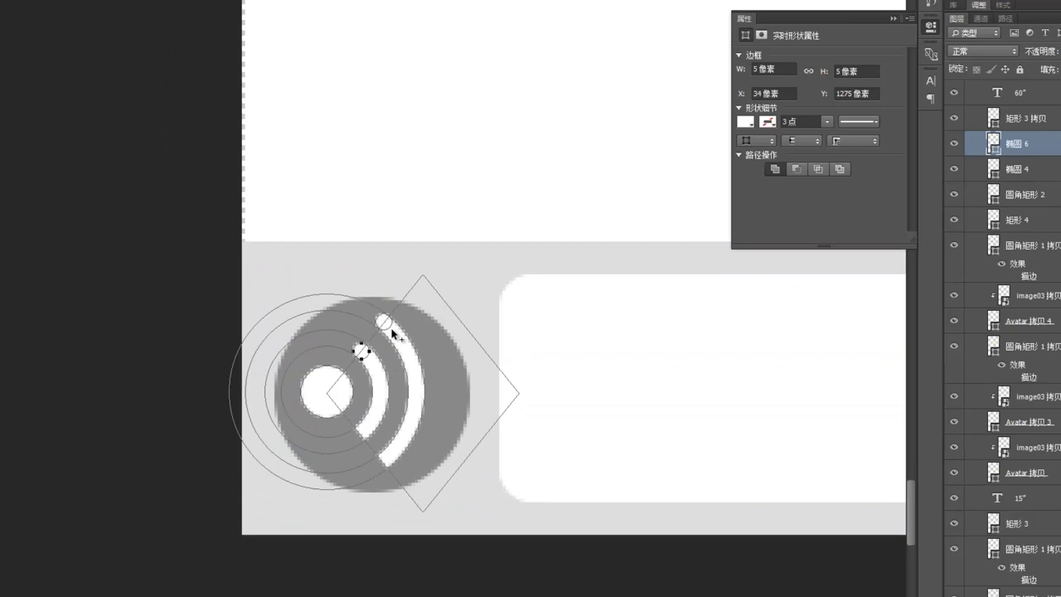
key("v")
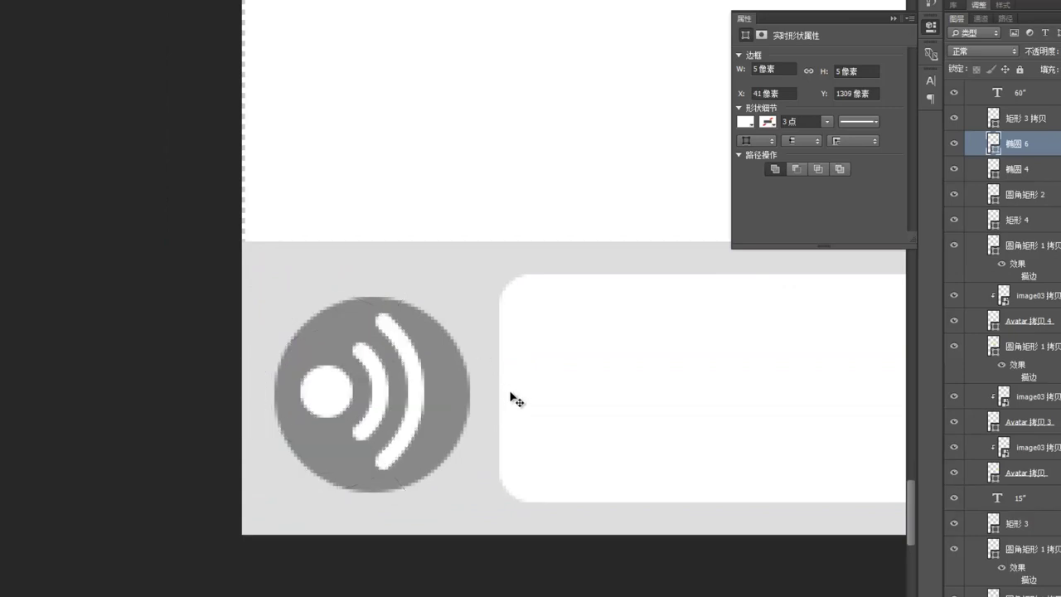
Step: Scale the sound-wave icon down slightly inside its grey circle
key("ctrl+minus")
key("ctrl+minus")
key("ctrl+minus")
key("ctrl+minus")
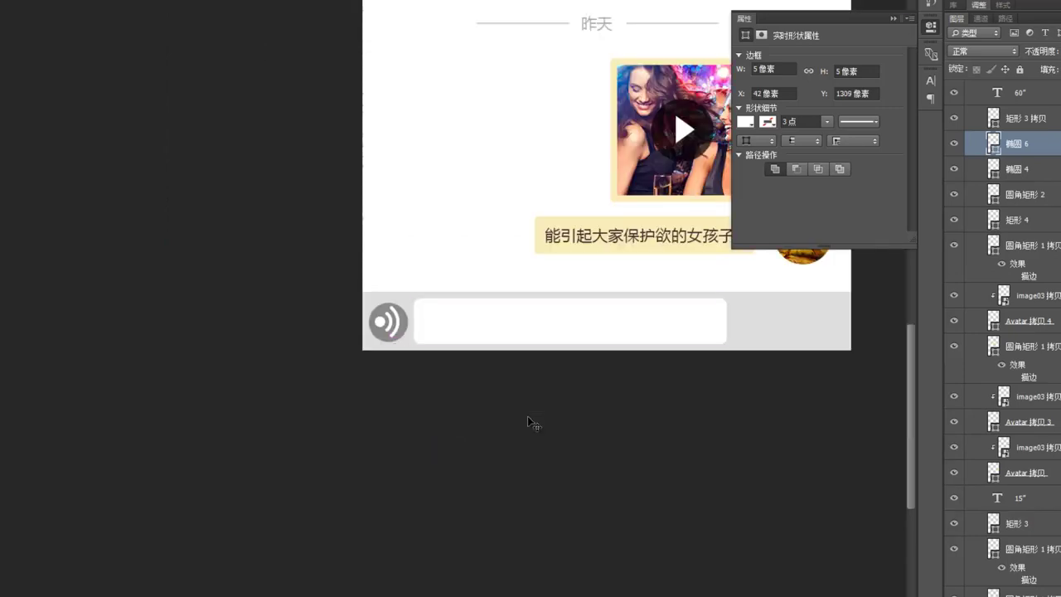
mouse_move(528, 221)
left_mouse_down()
mouse_move(514, 246)
mouse_move(529, 218)
left_mouse_up()
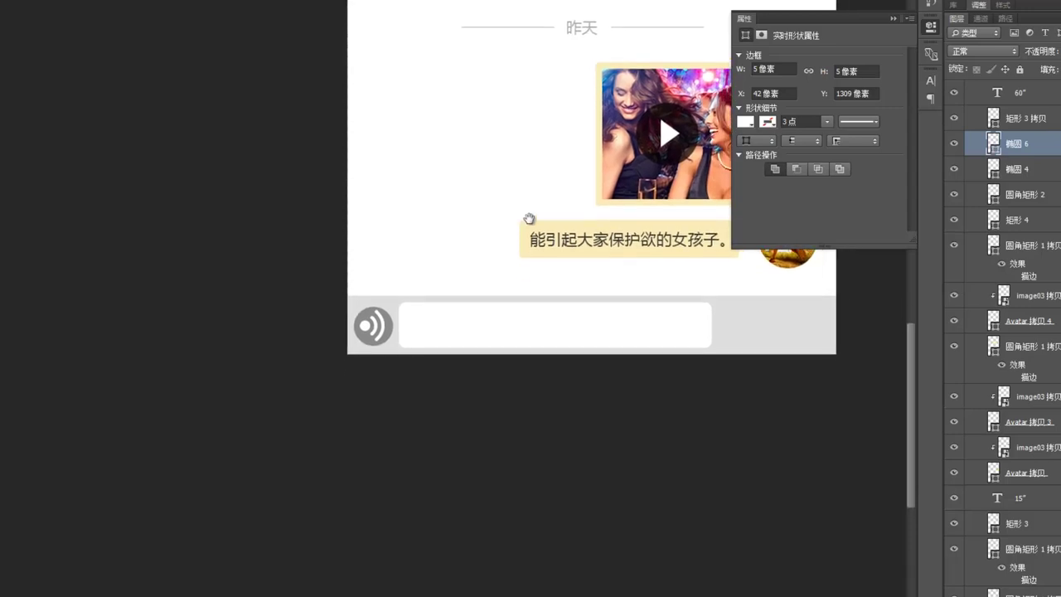
key("ctrl+t")
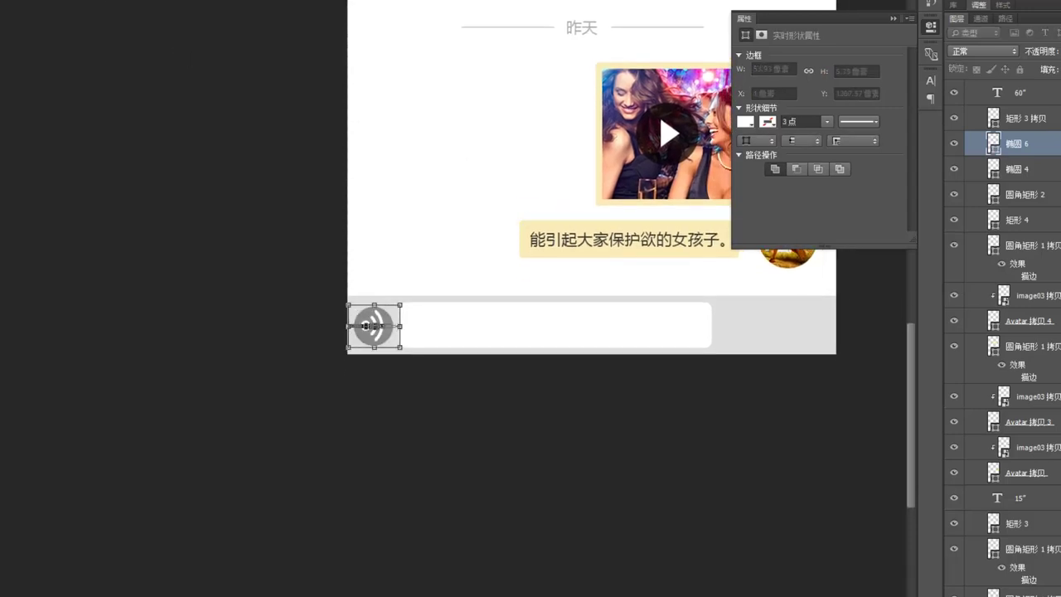
key("Return")
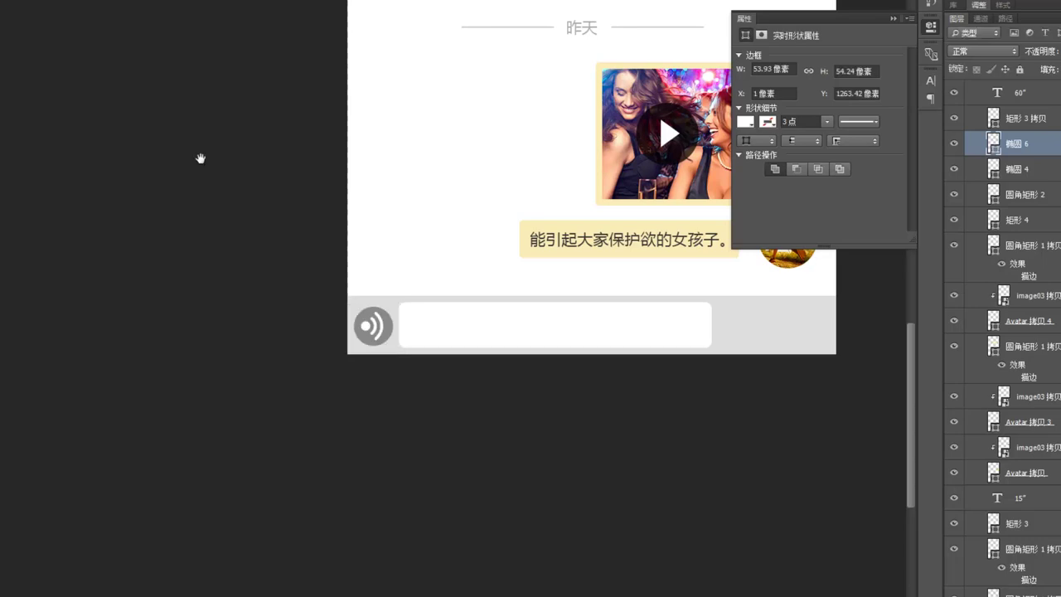
Step: Duplicate the grey circle behind the voice icon and place the copies at the other end of the white text field
left_click_drag(594, 217, 338, 258)
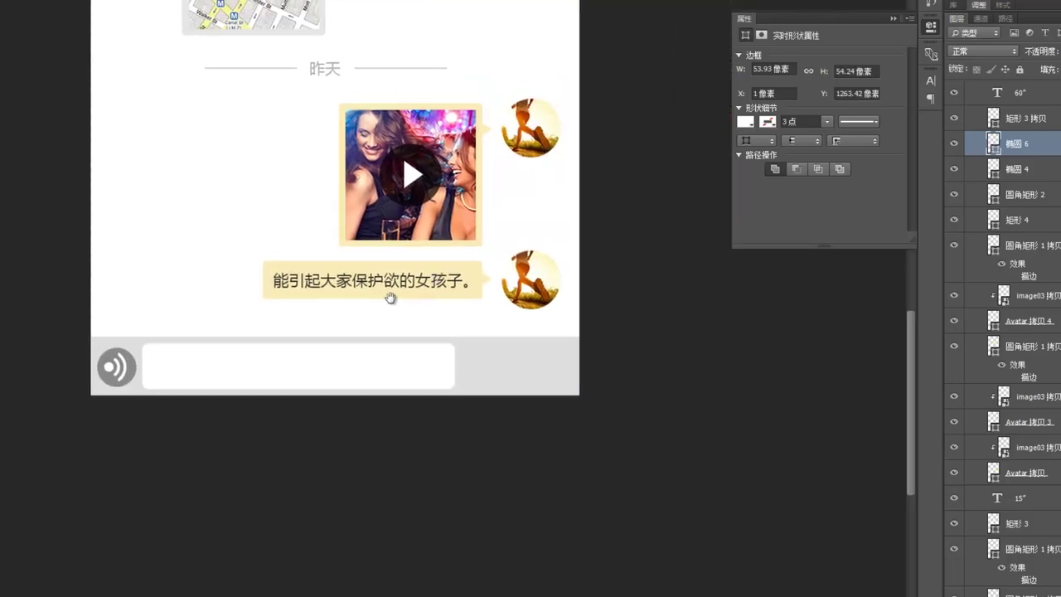
scroll(365, 290, "right", 2)
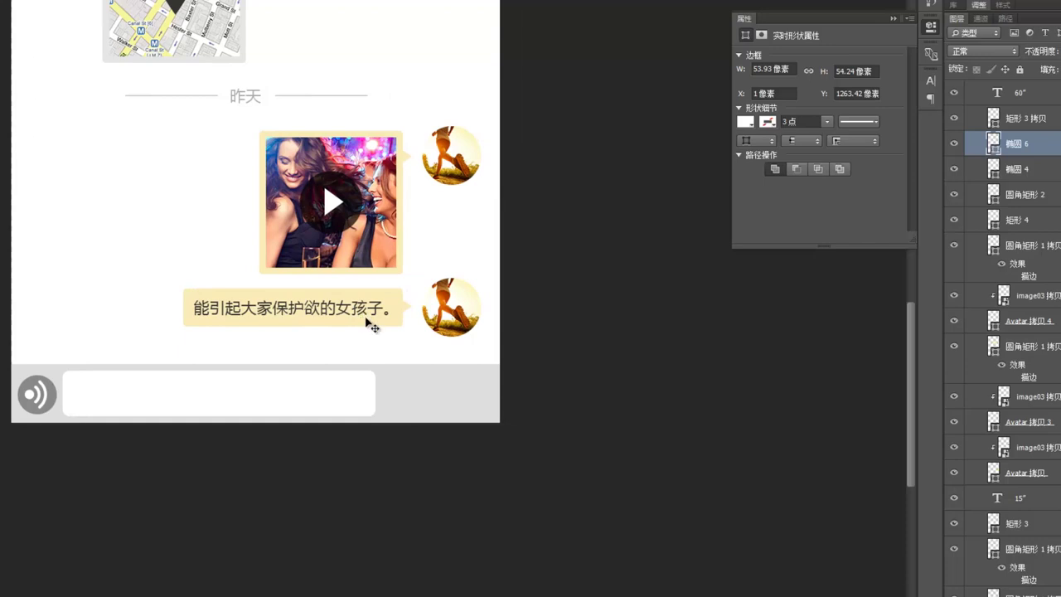
scroll(369, 325, "up", 3)
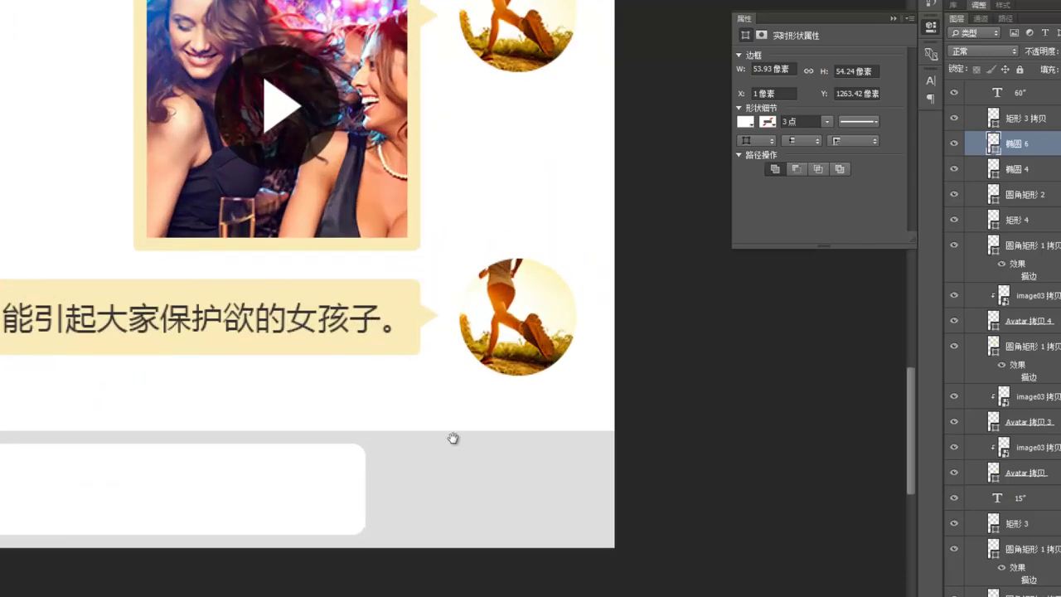
left_click_drag(453, 438, 445, 362)
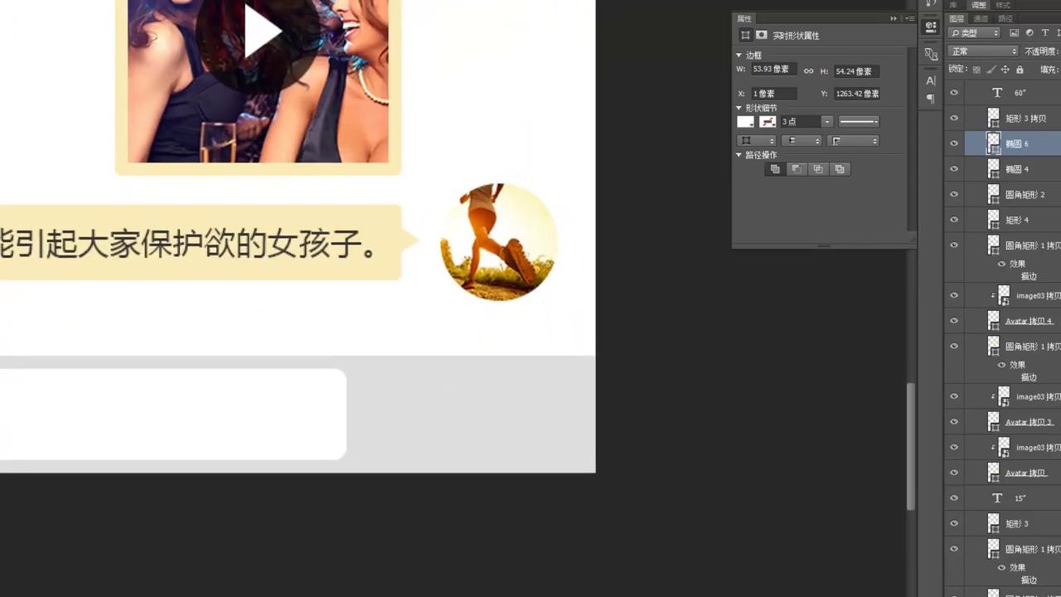
left_click_drag(125, 414, 811, 403)
left_click_drag(354, 407, 787, 407)
left_click_drag(502, 462, 2, 466)
left_click_drag(277, 412, 587, 410)
mouse_move(600, 427)
left_mouse_down()
mouse_move(723, 428)
mouse_move(619, 426)
left_mouse_up()
left_click(597, 427)
left_click_drag(384, 425, 500, 434)
Step: Widen the white text field towards the copied grey circles
left_click(514, 429, "ctrl")
key("ctrl+t")
left_click_drag(638, 415, 874, 422)
key("Return")
left_click(653, 428, "ctrl")
Step: Reposition the grey circles and the text field to even out the gaps along the bottom bar
left_click(392, 409, "ctrl")
key("shift+Right")
left_click_drag(393, 410, 239, 408)
left_click(741, 423, "ctrl")
left_click_drag(740, 423, 341, 309)
left_click(805, 423, "ctrl")
left_click(723, 424, "ctrl+shift")
key("Right")
key("Right")
left_click(132, 421, "ctrl")
left_click(94, 422, "ctrl+shift")
key("Right")
key("Right")
key("Right")
key("Right")
Step: Build a list icon from three white rounded bars, 28 px wide with 3 px corners, centred in the circle beside the text field
key("ctrl+plus")
mouse_move(226, 326)
left_mouse_down()
mouse_move(288, 379)
mouse_move(427, 347)
left_mouse_up()
left_click_drag(387, 315, 460, 330)
key("alt+shift+Down")
key("alt+shift+Down")
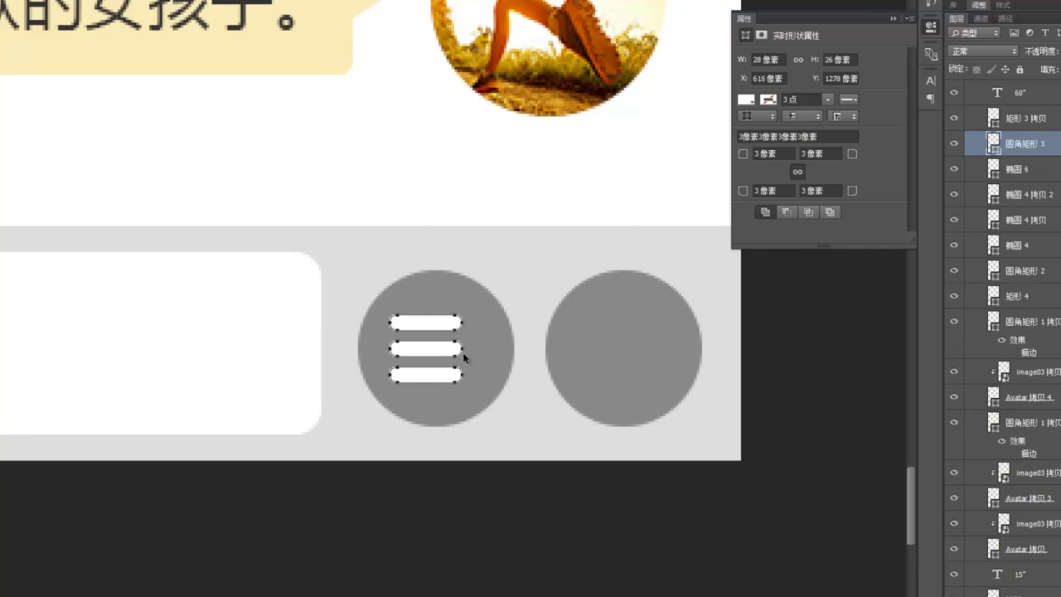
key("Right")
key("Right")
key("Right")
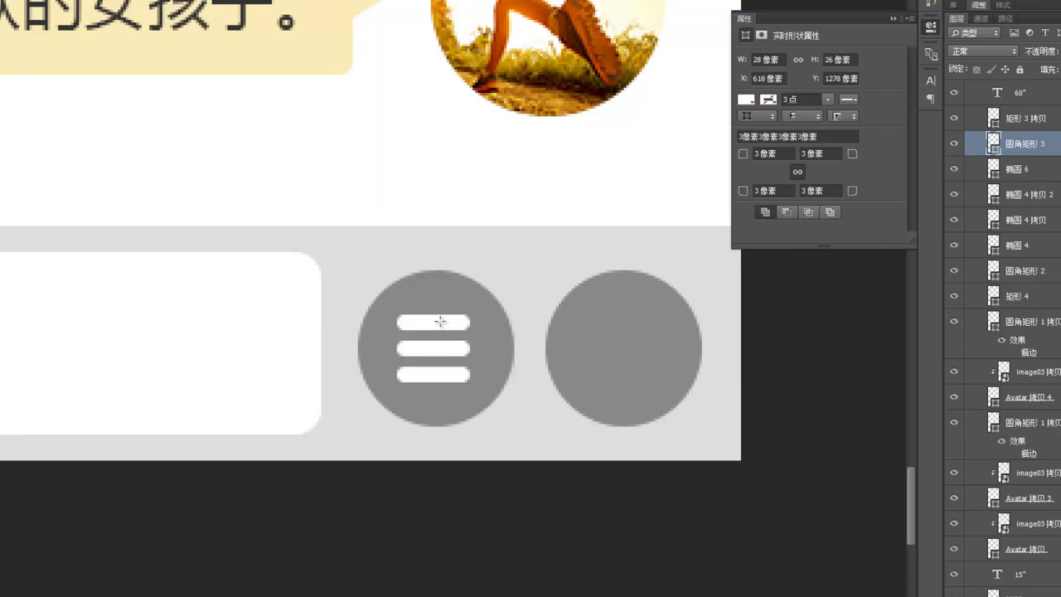
Step: Add a white 20 × 6 px rounded bar with a slightly larger cut-out across the right end of the list icon's top bar
left_click_drag(426, 312, 487, 332)
left_click(306, 0)
left_click(325, 2)
left_click(757, 60)
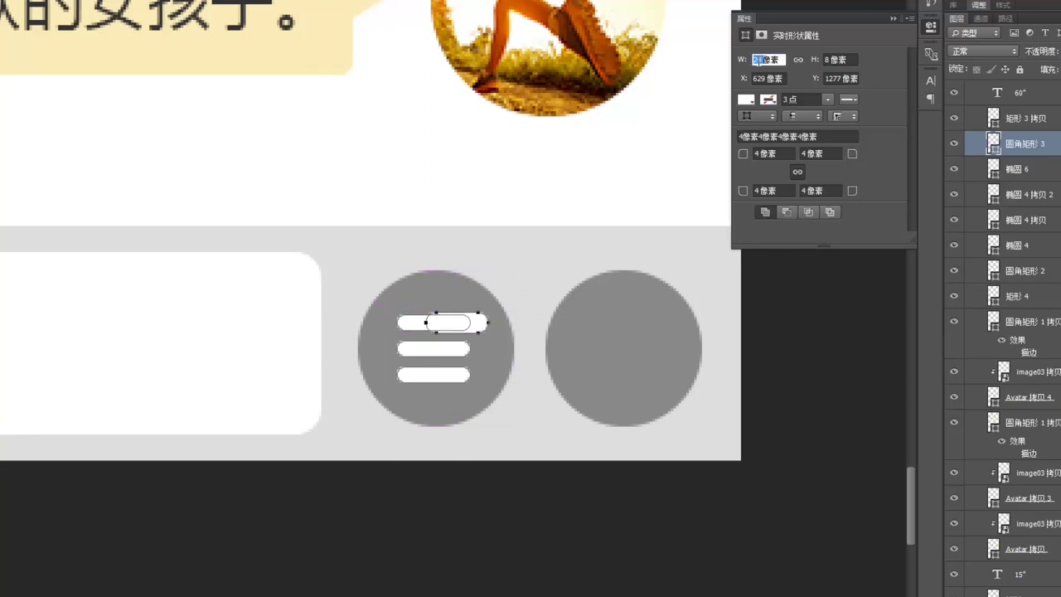
type("20")
key("Tab")
type("6")
key("Return")
key("Down")
key("Right")
key("Right")
Step: Duplicate the short bar and its cut-out rotated to vertical, forming a plus sign
key("ctrl+alt+t")
left_click_drag(504, 296, 495, 370)
key("Return")
key("Return")
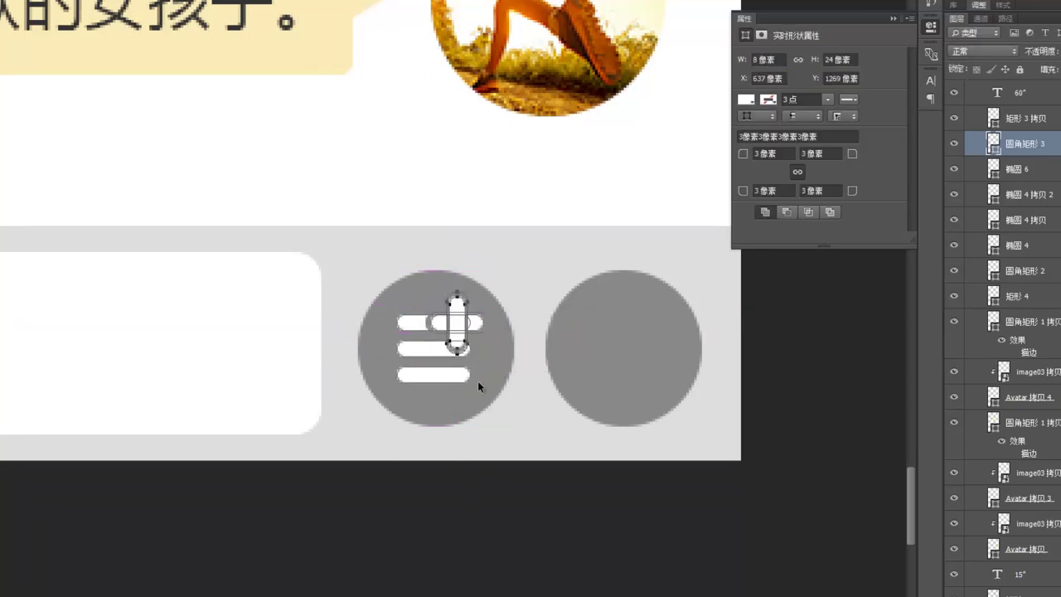
Step: Select the plus sign's crossing bars and cut-outs and nudge them right over the list icon's corner
key("v")
key("a")
left_click(478, 320)
left_click(457, 297, "shift")
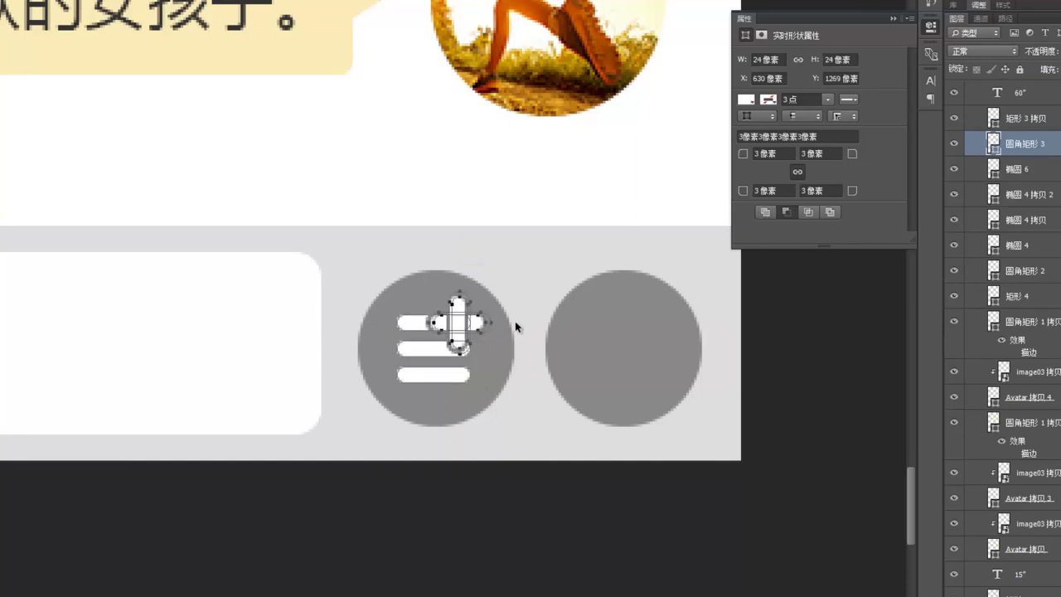
key("Right")
key("Right")
key("Down")
key("v")
key("Right")
key("Up")
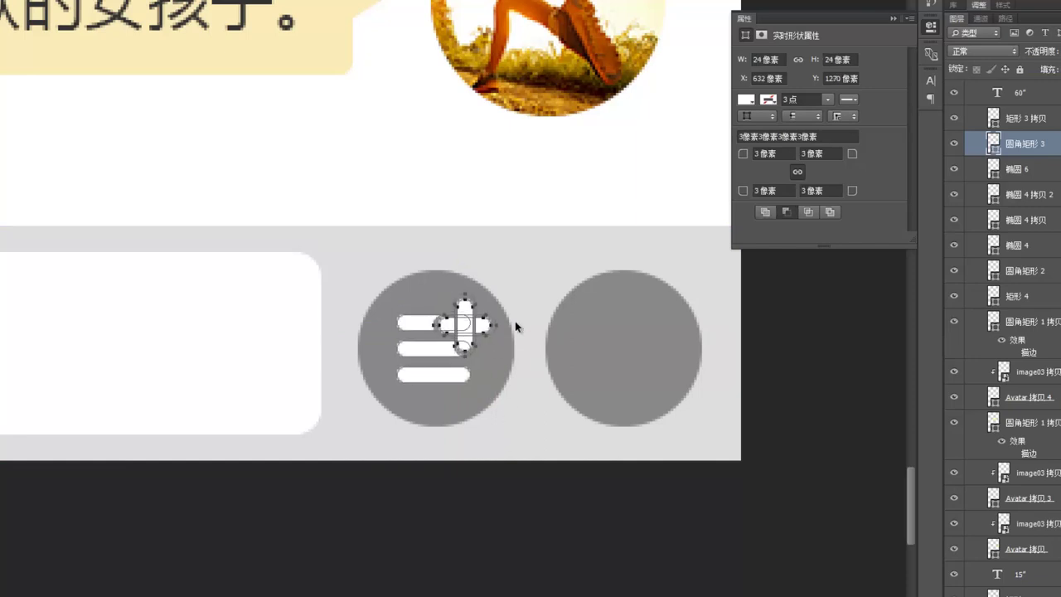
Step: Try lengthening the plus sign's horizontal and vertical bars, then undo the stretching
key("a")
key("ctrl+t")
left_click_drag(496, 323, 505, 322)
key("Return")
left_click(468, 340)
key("ctrl+t")
left_click_drag(467, 291, 465, 283)
key("Return")
key("ctrl+t")
key("Return")
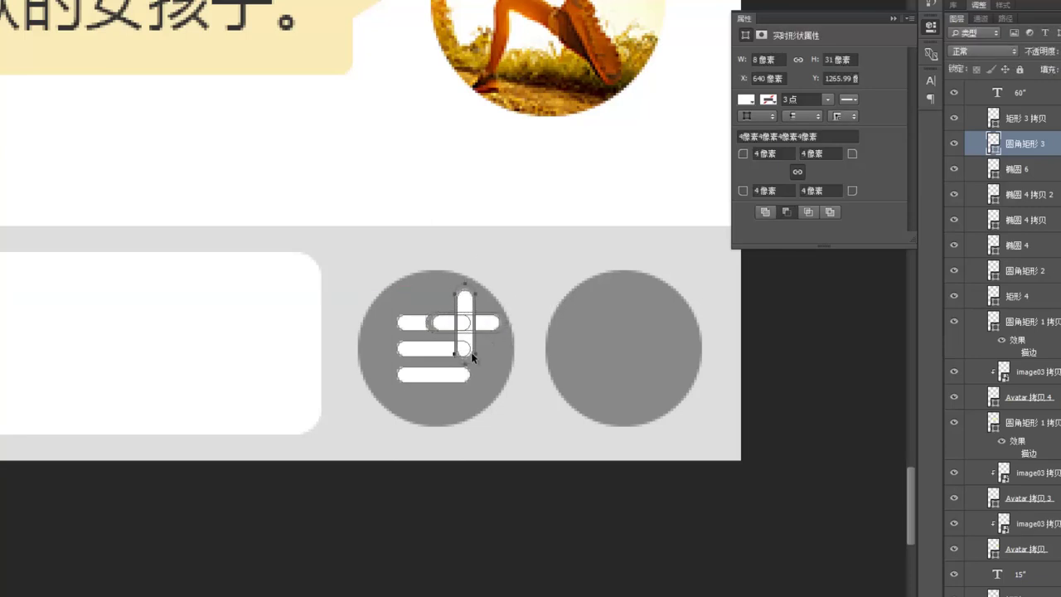
key("v")
key("a")
key("ctrl+alt+z")
key("ctrl+alt+z")
key("ctrl+alt+z")
Step: Draw a white arched eye in the empty grey circle and round its ends with 3 px circles
key("v")
key("ctrl+minus")
key("ctrl+minus")
key("ctrl+minus")
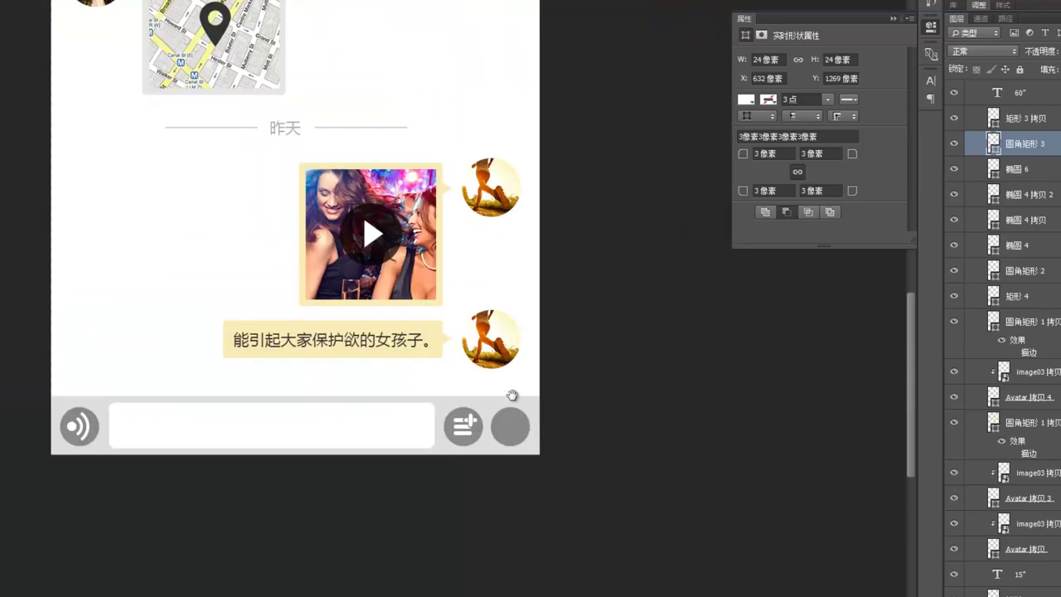
left_click_drag(512, 396, 471, 392)
scroll(472, 392, "up", 4)
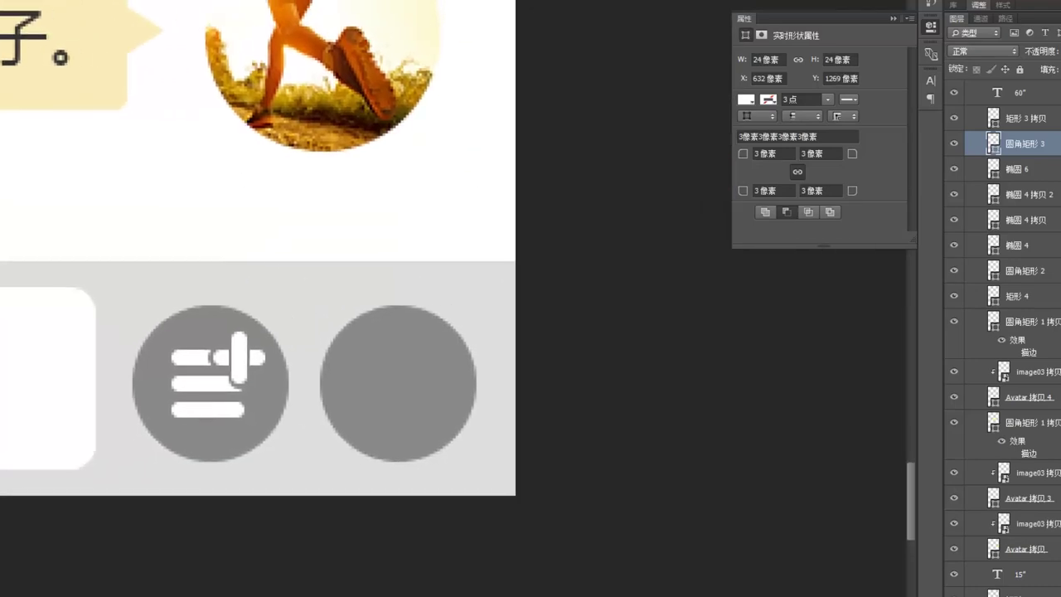
mouse_move(344, 341)
left_mouse_down()
mouse_move(398, 393)
mouse_move(391, 390)
mouse_move(437, 373)
mouse_move(396, 373)
left_mouse_up()
key("a")
key("ctrl+c")
key("ctrl+v")
key("shift+Left")
key("shift+Left")
key("Right")
key("Right")
key("Right")
Step: Duplicate the arched eye layer and move the copy right to form the second eye
key("v")
key("ctrl+j")
key("shift+Right")
key("shift+Right")
key("shift+Right")
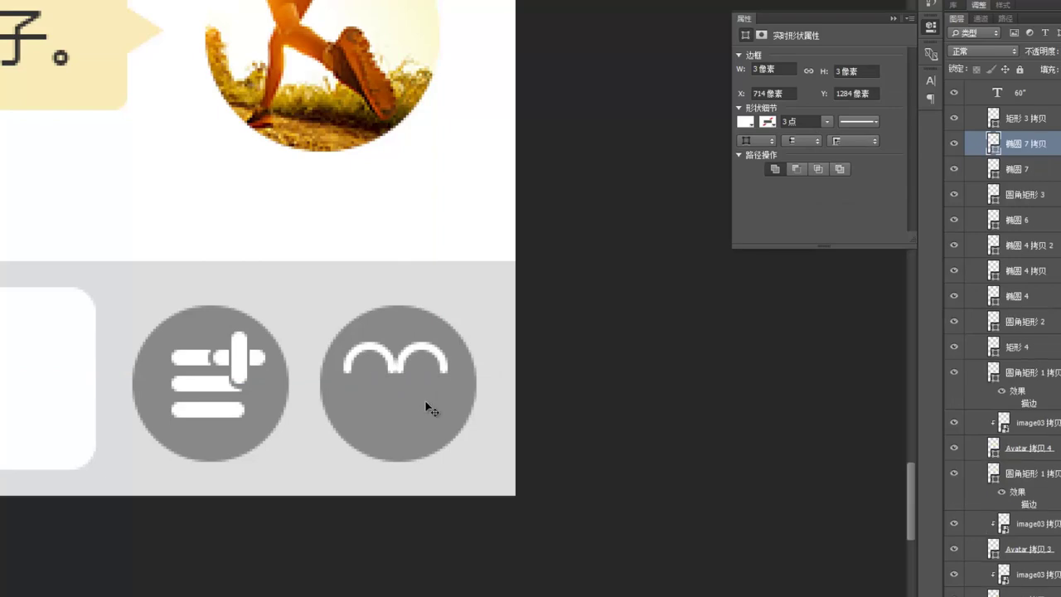
key("shift+Right")
key("Left")
key("Left")
key("Left")
key("Left")
key("Left")
Step: Select both arched eyes and nudge them 2 px left and 4 px down within the grey circle
left_click(390, 367, "ctrl+shift")
key("Left")
key("Left")
key("Down")
key("Down")
key("Down")
key("Down")
key("ctrl+minus")
key("ctrl+minus")
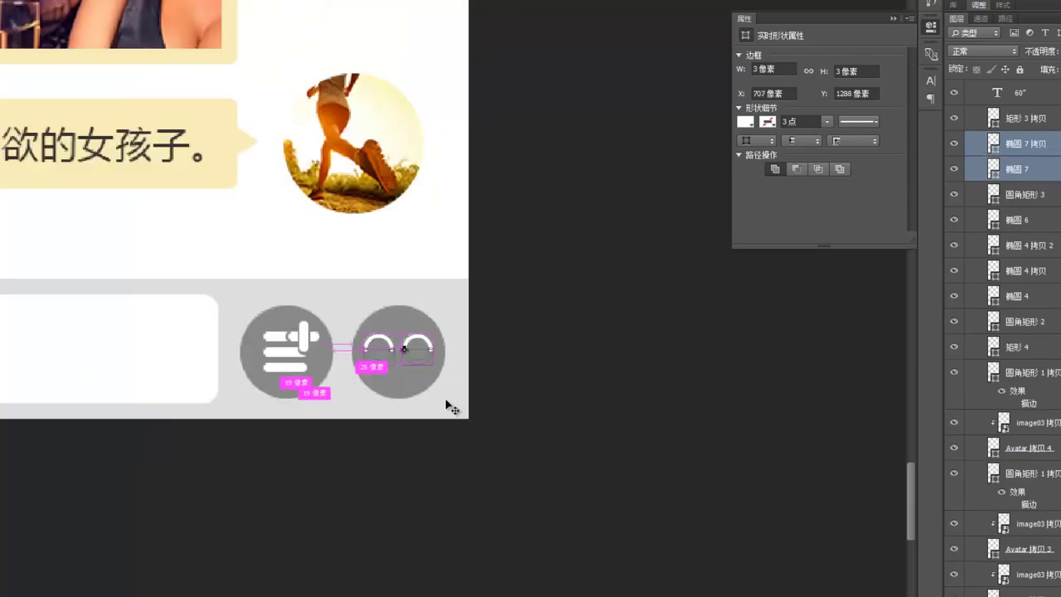
key("ctrl+minus")
Step: Enlarge the round end caps of the right eye's arch to 4 px
left_click(445, 399, "ctrl")
left_click_drag(419, 377, 451, 433)
key("ctrl+plus")
key("ctrl+plus")
key("ctrl+plus")
key("ctrl+plus")
left_click_drag(672, 572, 593, 411)
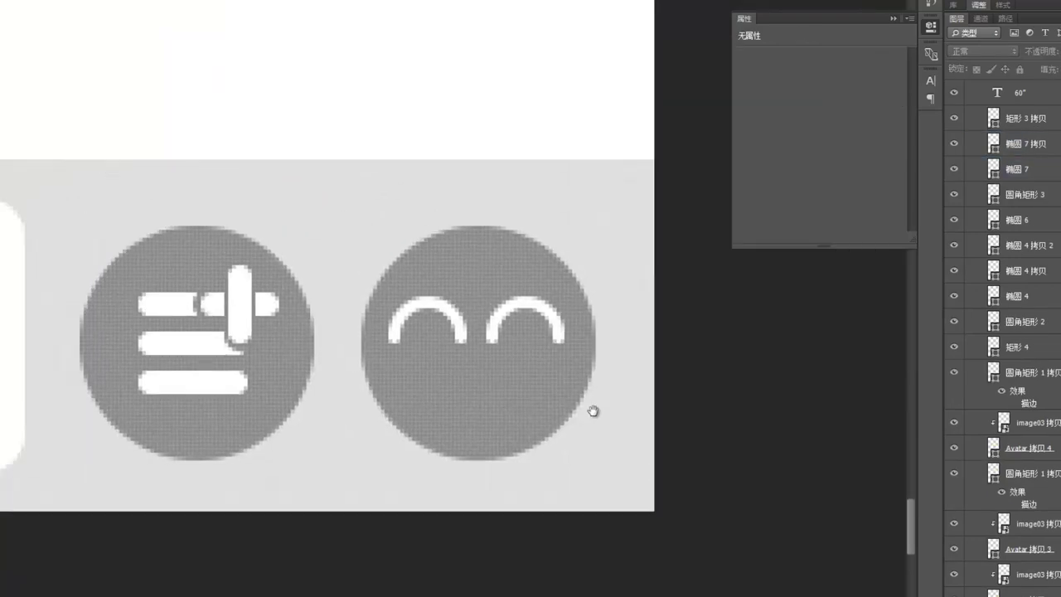
left_click(528, 323)
type("4像素")
key("Return")
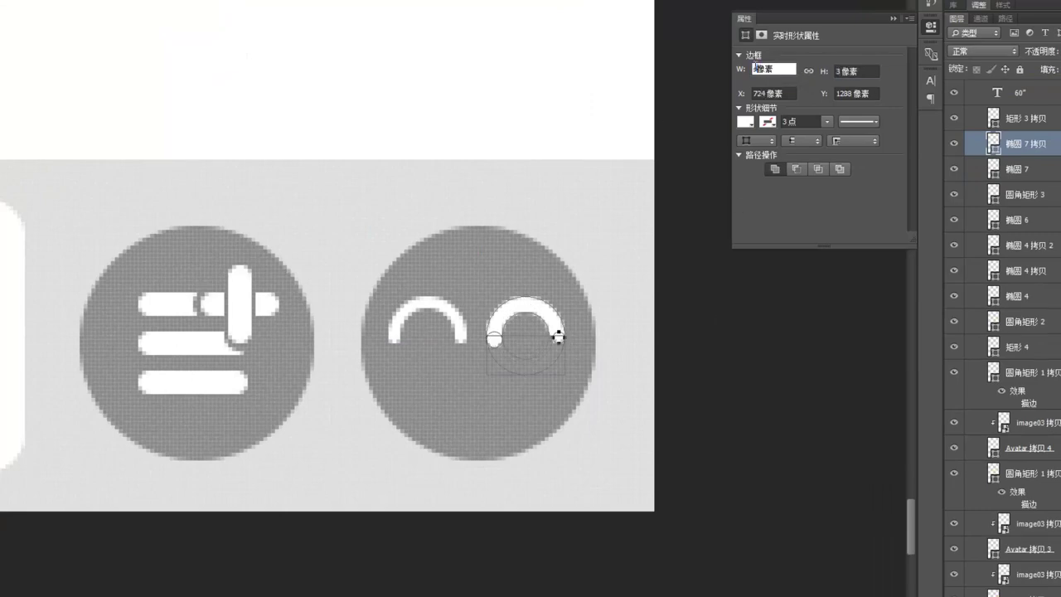
type("4")
key("Return")
Step: Delete the old left eye and replace it with a copy of the right eye, aligned level with it
key("v")
left_click(462, 320, "ctrl")
key("Delete")
left_click_drag(557, 336, 475, 341)
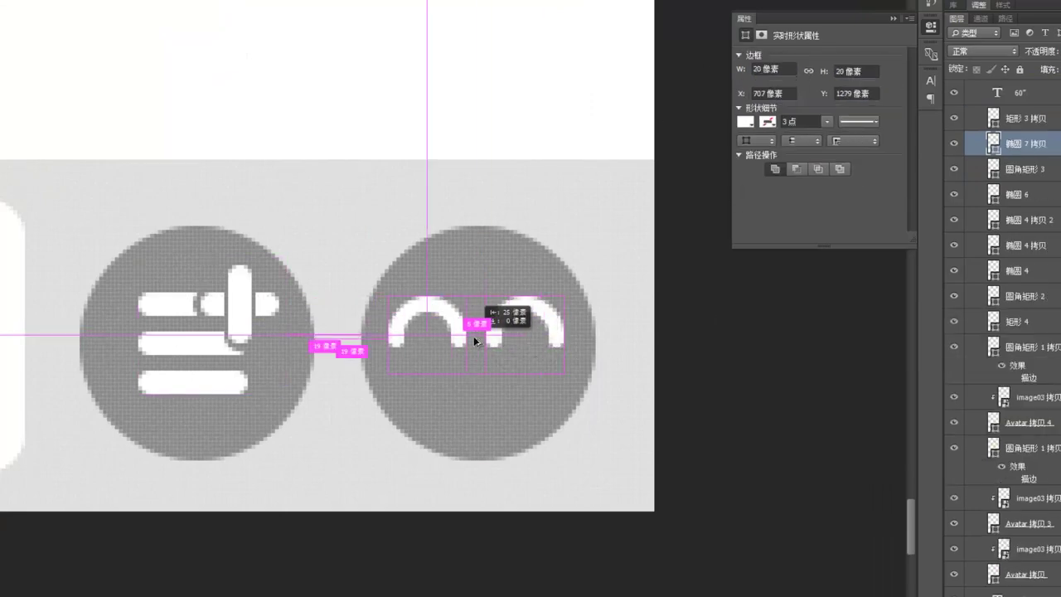
Step: Reduce the height of all three horizontal list bars in the list-plus icon to 4 px
key("ctrl+1")
left_click_drag(467, 428, 436, 406)
key("ctrl+plus")
key("ctrl+plus")
left_click_drag(700, 477, 428, 356)
key("ctrl+plus")
key("ctrl+plus")
key("ctrl+plus")
left_click(460, 347, "ctrl")
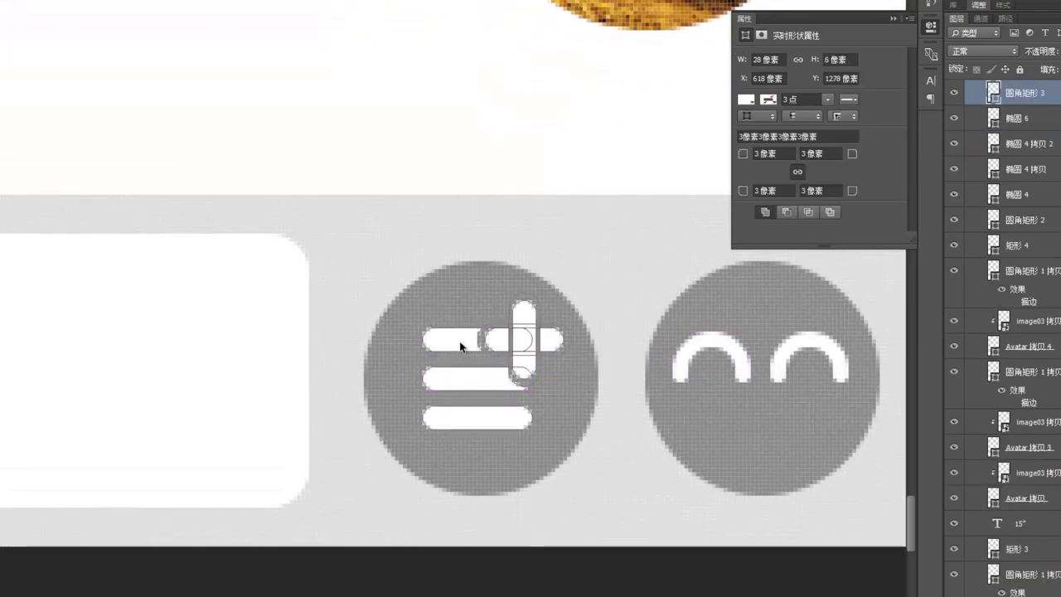
type("4")
key("Return")
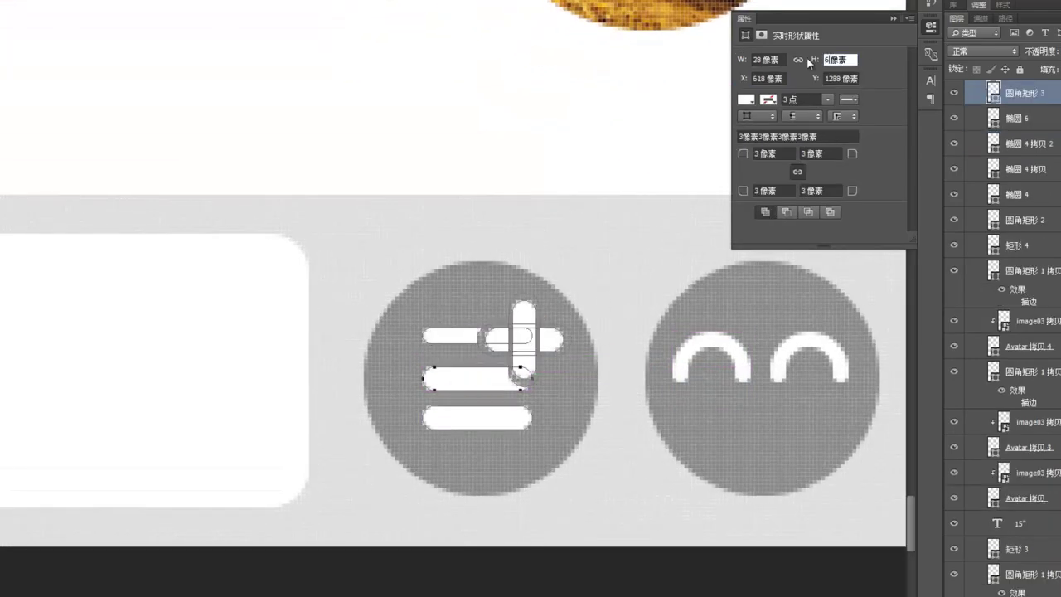
type("4")
key("Return")
left_click(509, 417)
left_click(810, 61)
type("4")
key("Return")
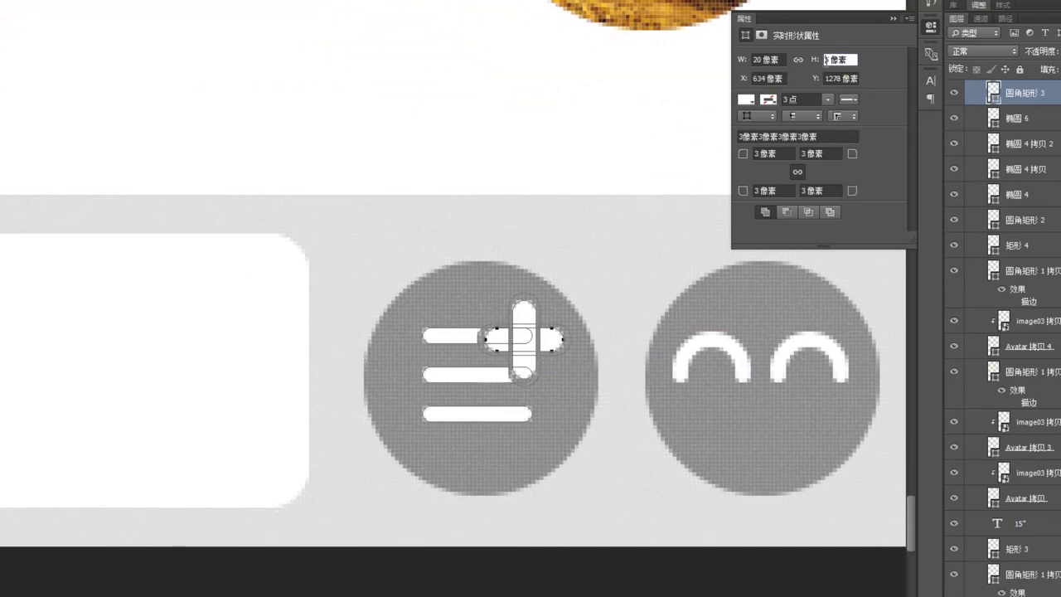
Step: Slim the plus sign by setting its horizontal bar's height and its vertical bar's width to 4 px
type("4")
key("Return")
left_click(533, 366)
left_click(760, 59)
type("4")
key("Return")
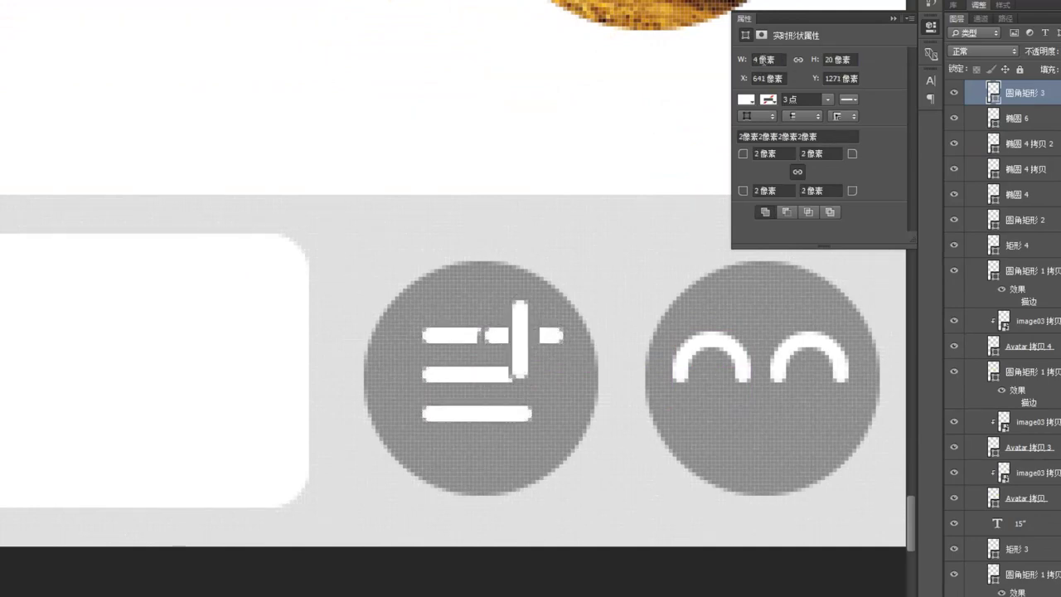
Step: Nudge the plus sign's vertical cut-out left and its horizontal cut-out up to centre them around the slimmer bars
left_click(538, 364)
key("Left")
left_click(551, 351)
key("Up")
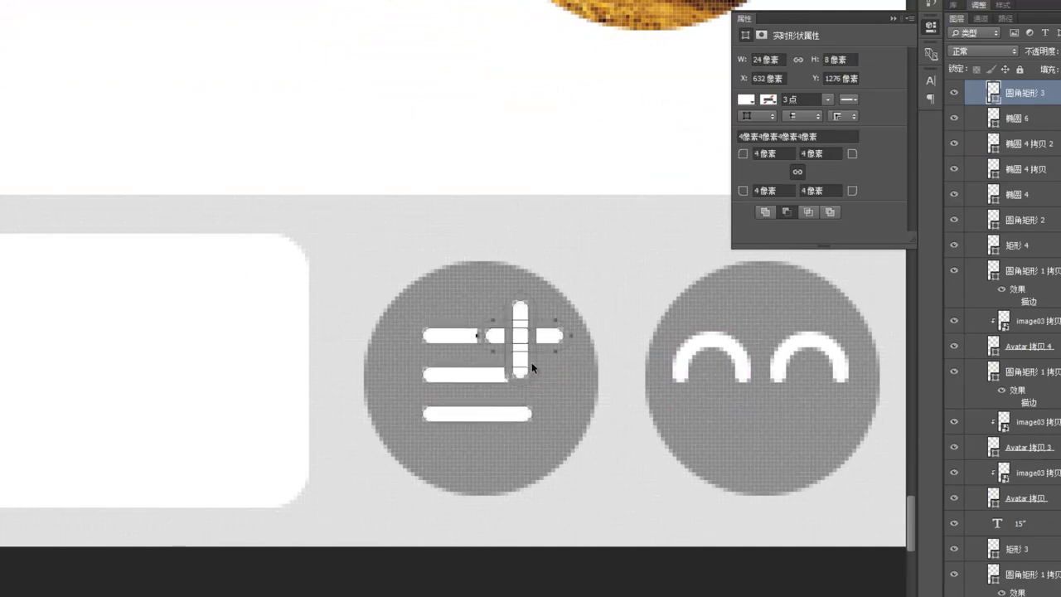
Step: Cut and repaste the plus sign's horizontal bar so it stacks above the cut-outs, and check the icon at full-screen scale
left_click(525, 365)
left_click(551, 337)
key("ctrl+x")
key("ctrl+v")
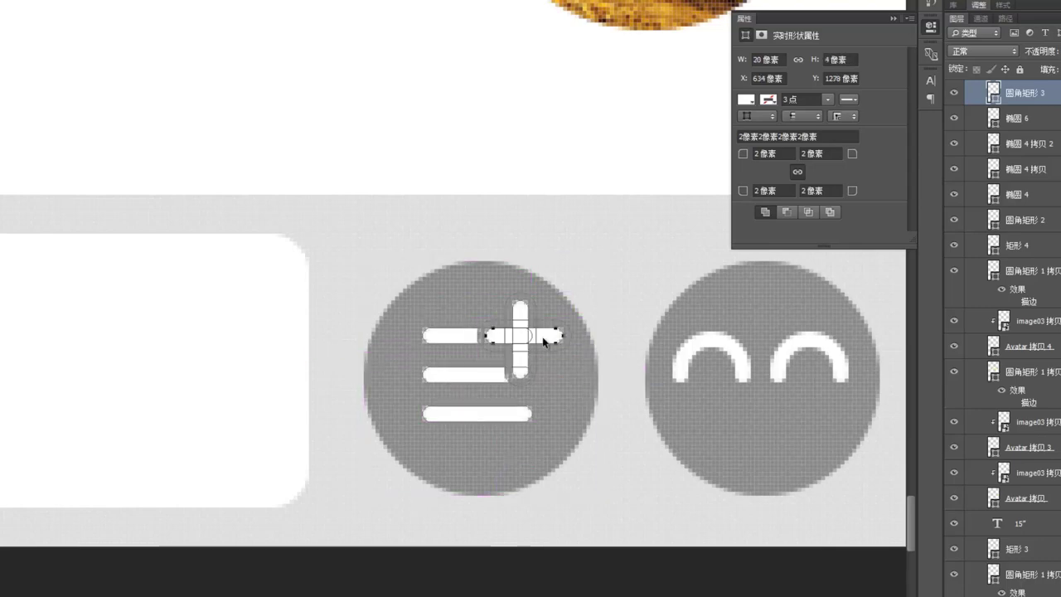
left_click(566, 343)
key("v")
key("ctrl+1")
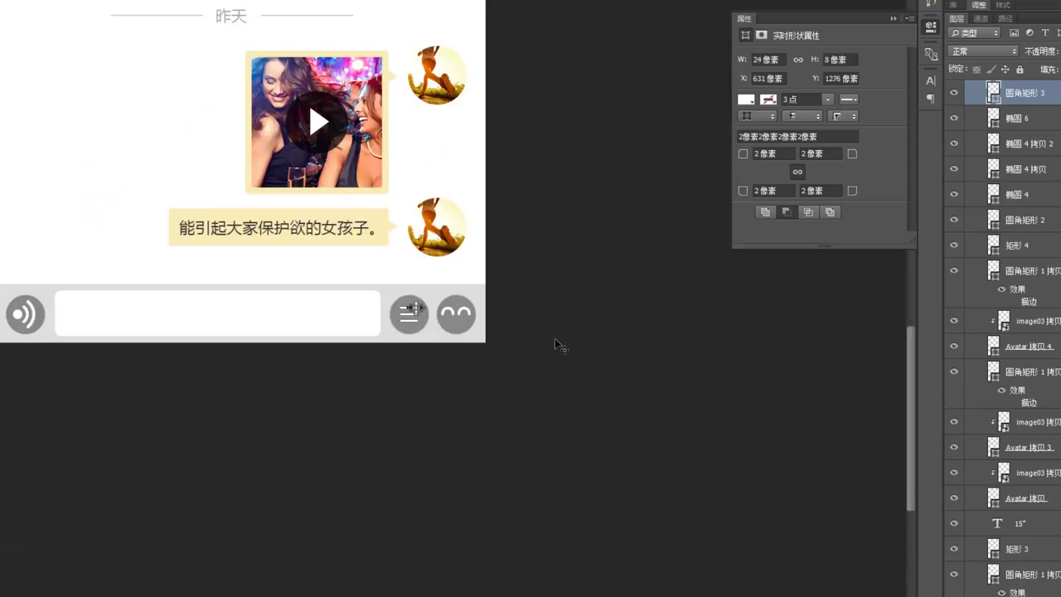
left_click_drag(422, 363, 514, 469)
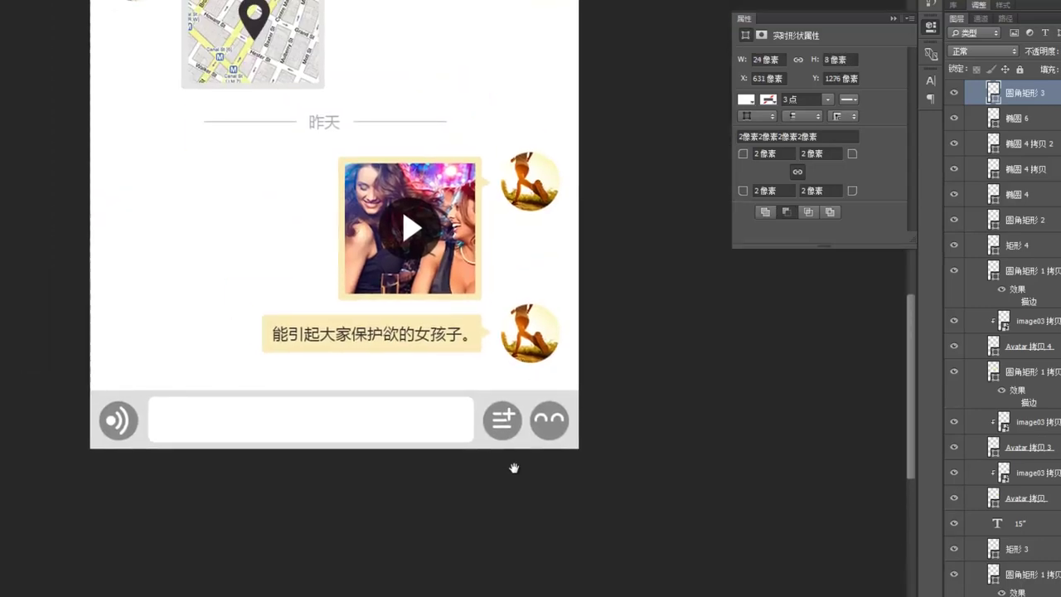
left_click_drag(479, 216, 599, 349)
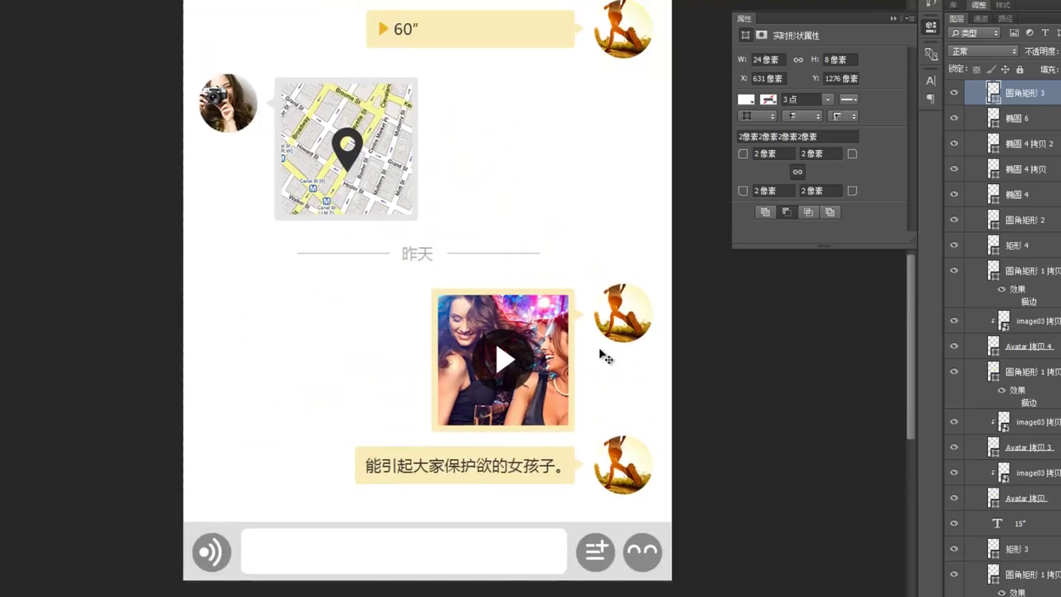
key("ctrl+minus")
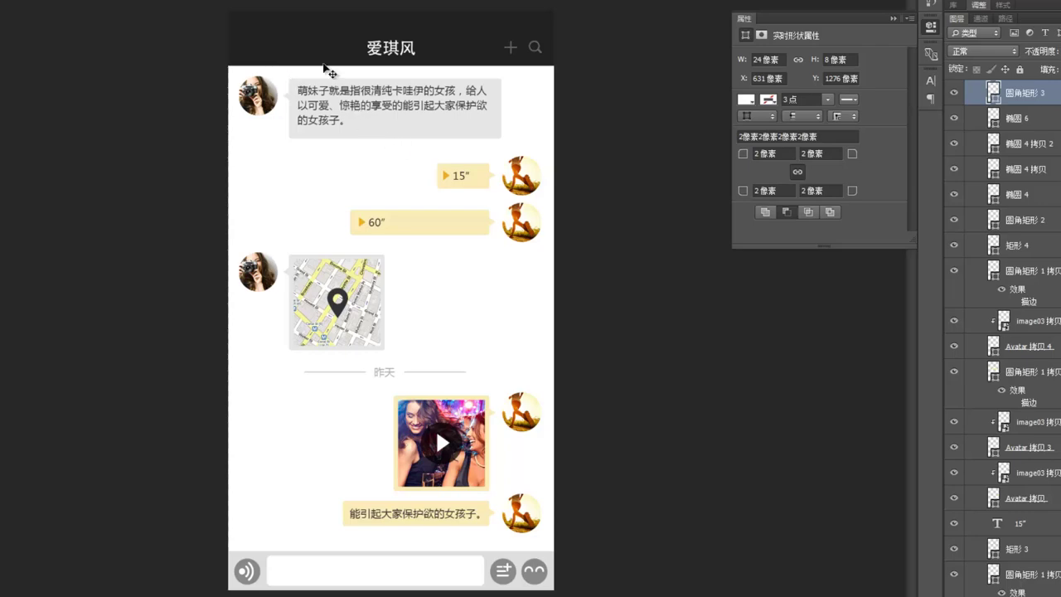
Step: Copy the 查看全部 label and its arrow from Home1.psb into the chat screen's header, at the left of the title
left_click(379, 40)
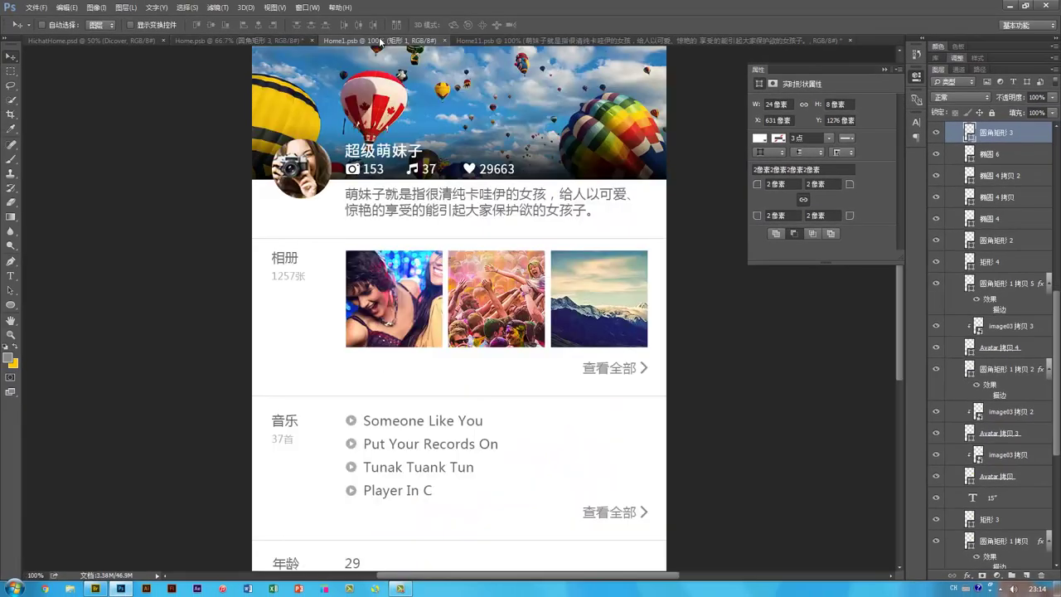
left_click(654, 374)
left_click(653, 377, "shift")
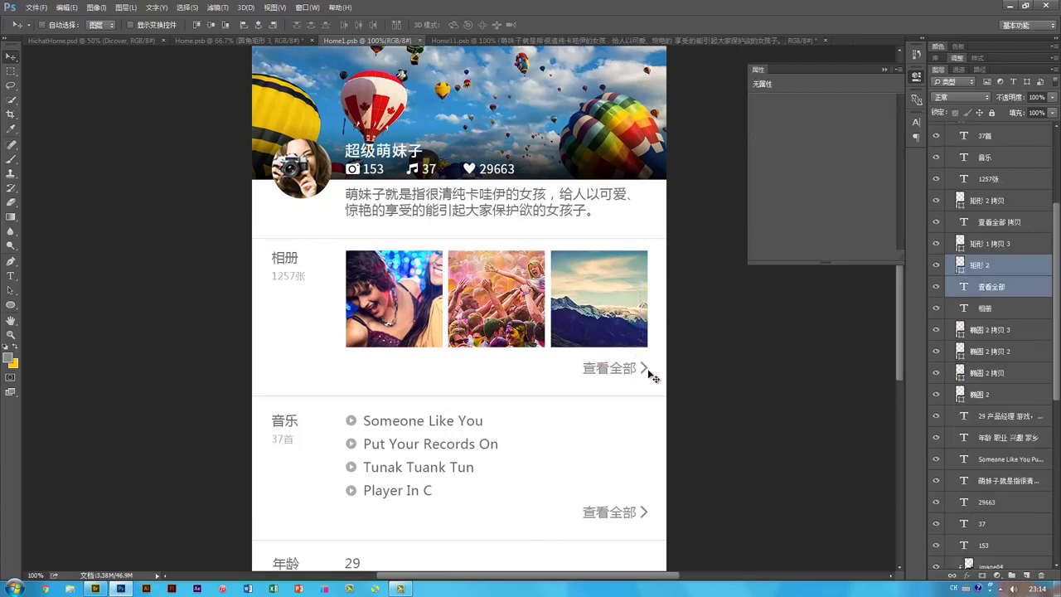
left_click_drag(654, 378, 411, 98)
left_click_drag(455, 140, 430, 126)
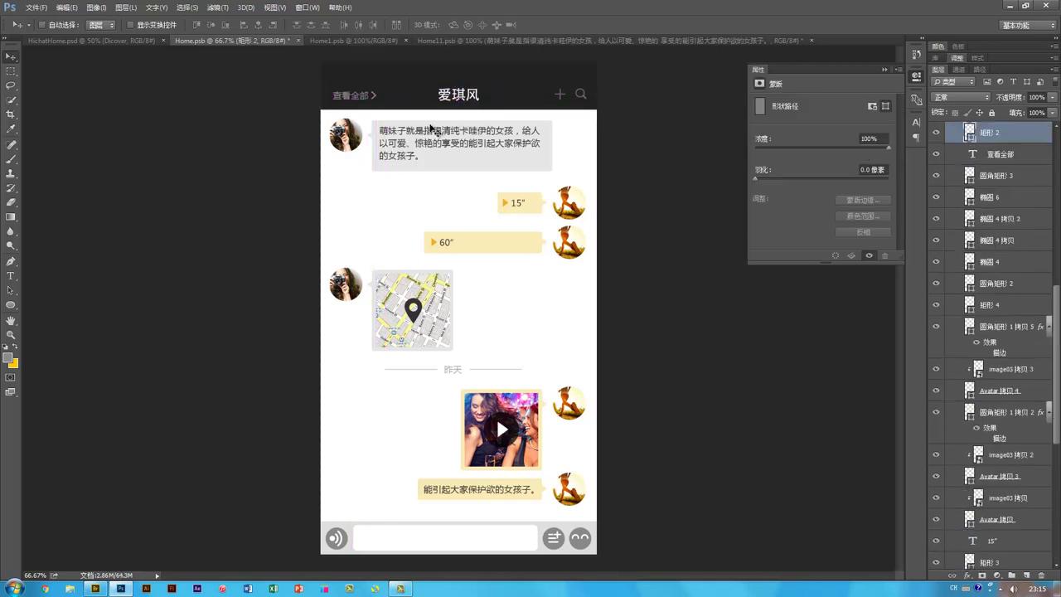
Step: Flip the copied arrow horizontally and move it in front of the 查看全部 label
key("ctrl+t")
right_click(410, 114)
left_click(474, 279)
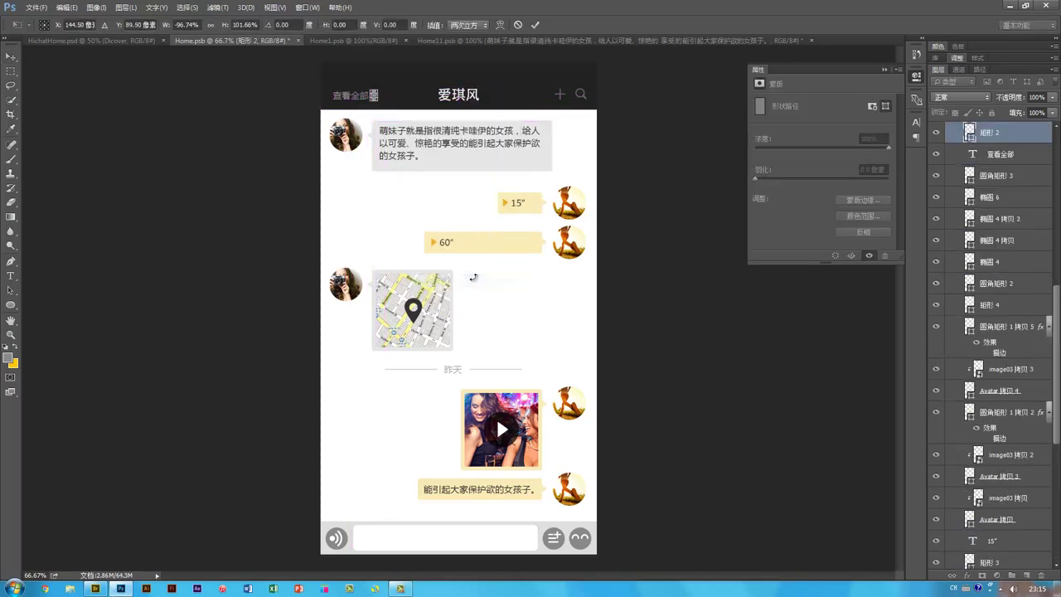
key("Return")
left_click_drag(584, 199, 535, 197)
Step: Move the back arrow beside the header's plus icon to compare their sizes
key("ctrl")
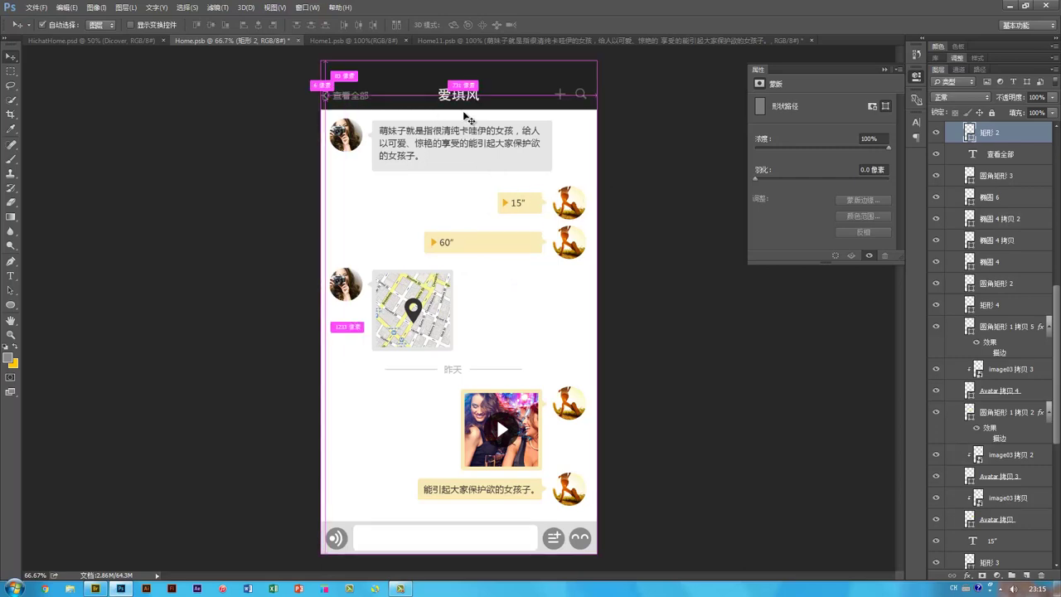
key("ctrl")
key("ctrl+plus")
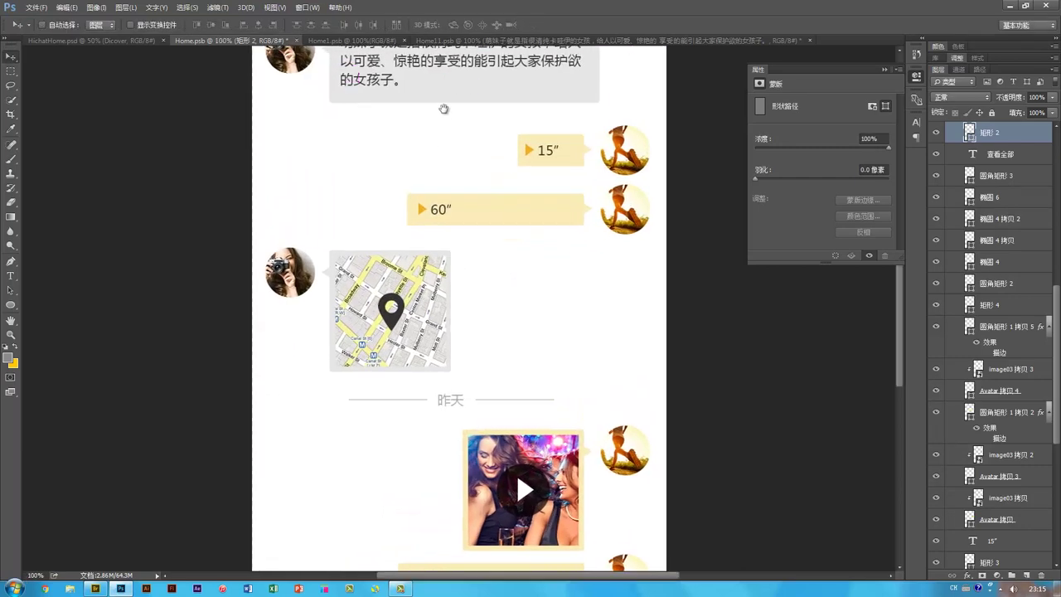
left_click_drag(443, 108, 456, 376)
left_click_drag(356, 334, 691, 335)
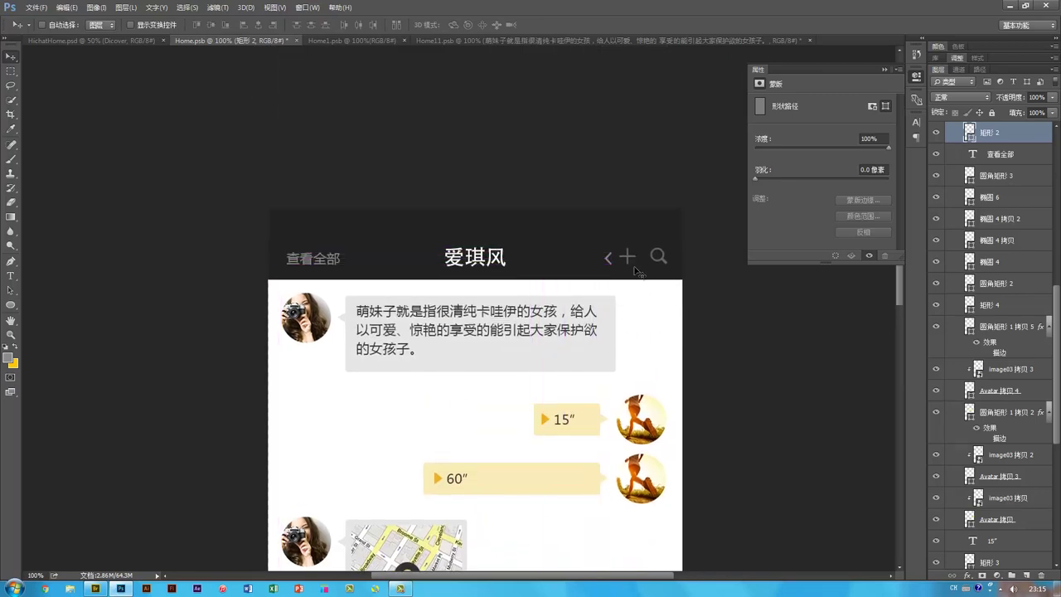
key("ctrl+plus")
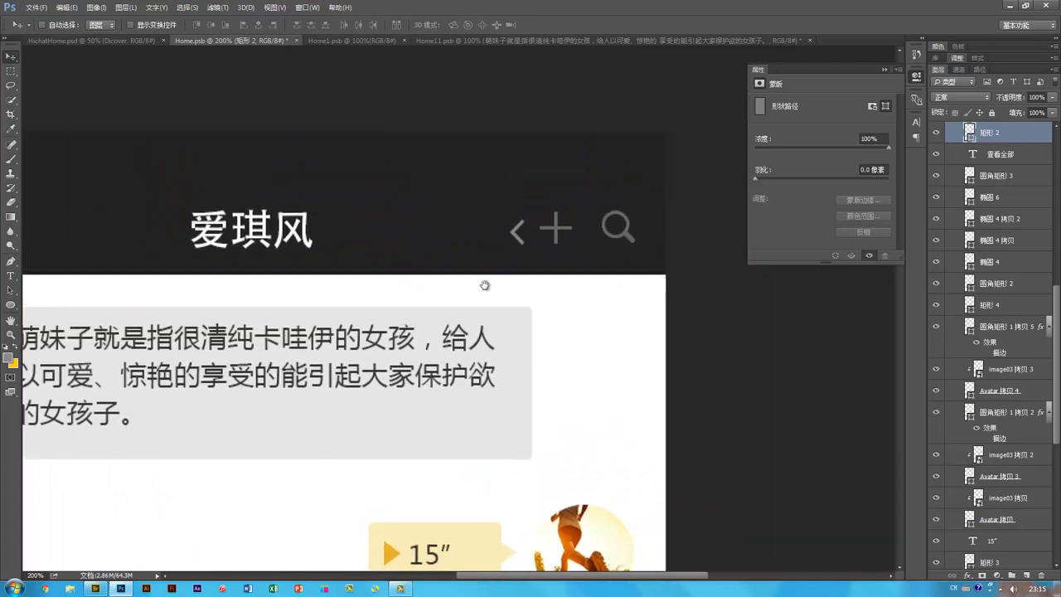
left_click_drag(484, 285, 489, 360)
Step: Lengthen the back arrow's upper and lower arms to match the plus icon, and return it in front of the 查看全部 label
key("a")
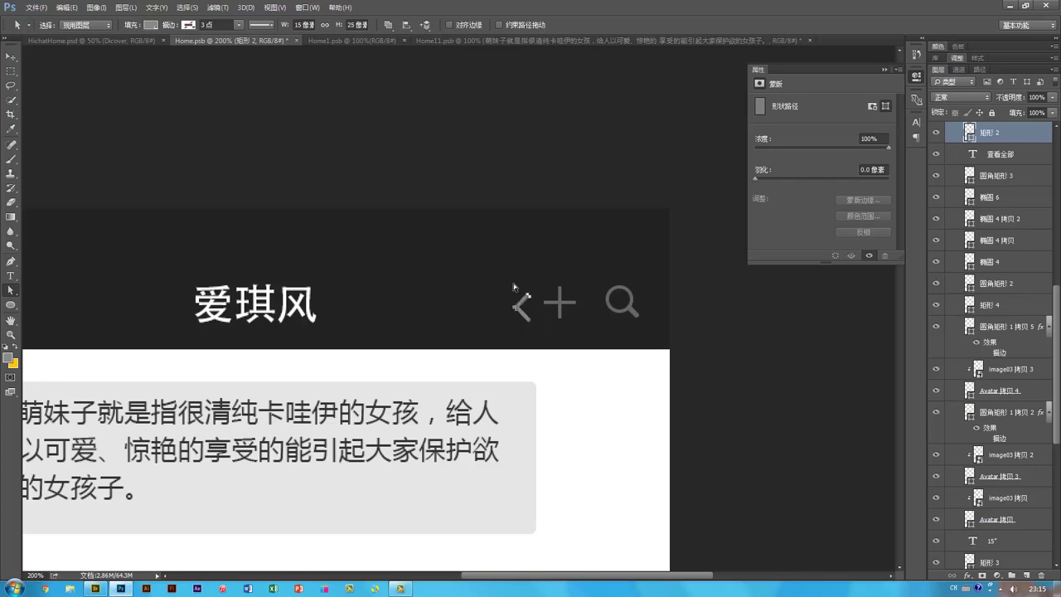
key("v")
key("Up")
key("Up")
key("Up")
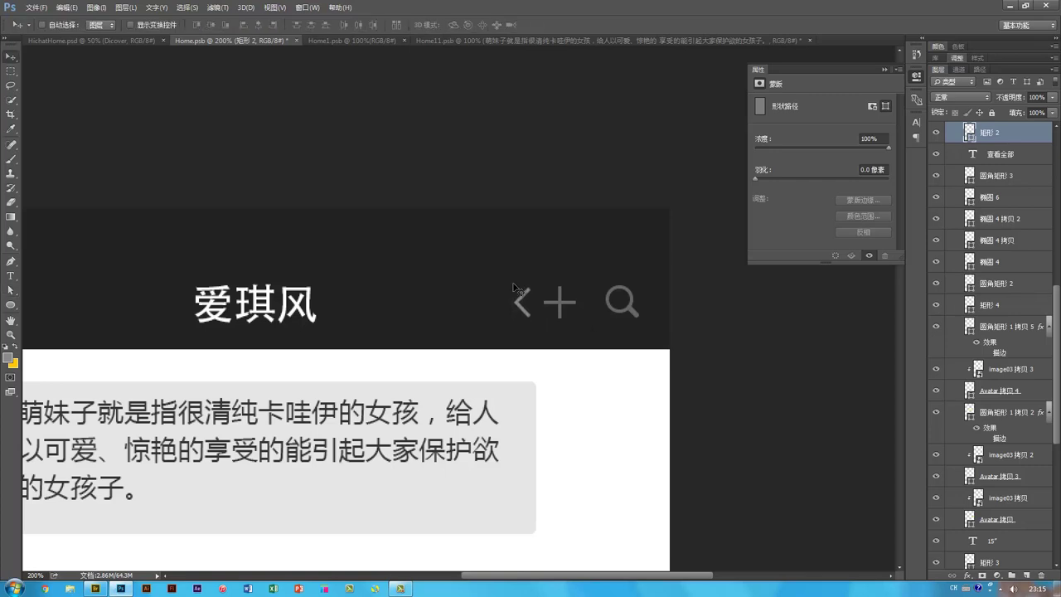
key("a")
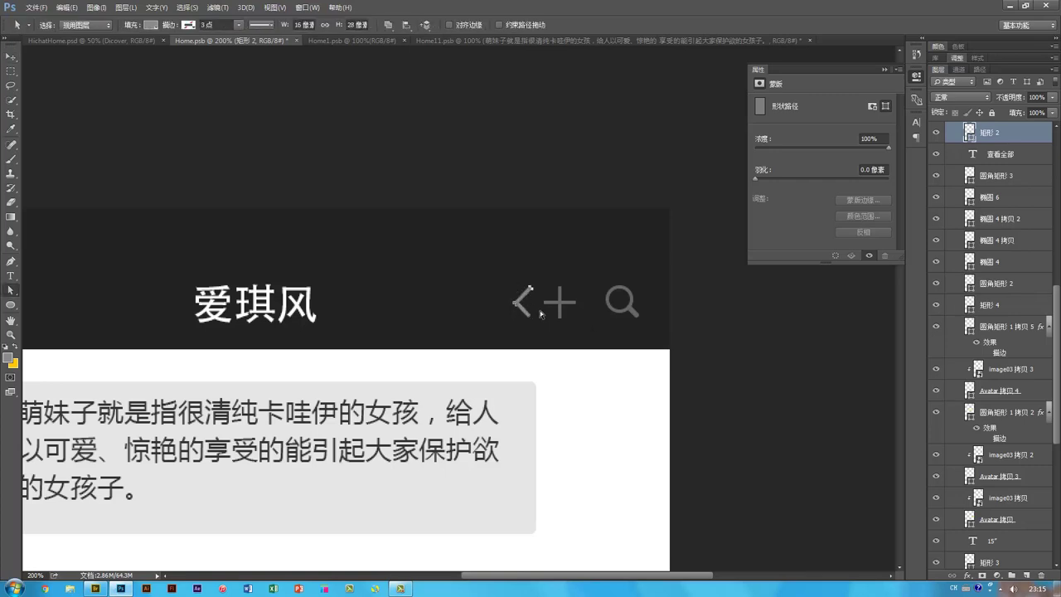
left_click(546, 317)
left_click_drag(540, 311, 523, 330)
key("v")
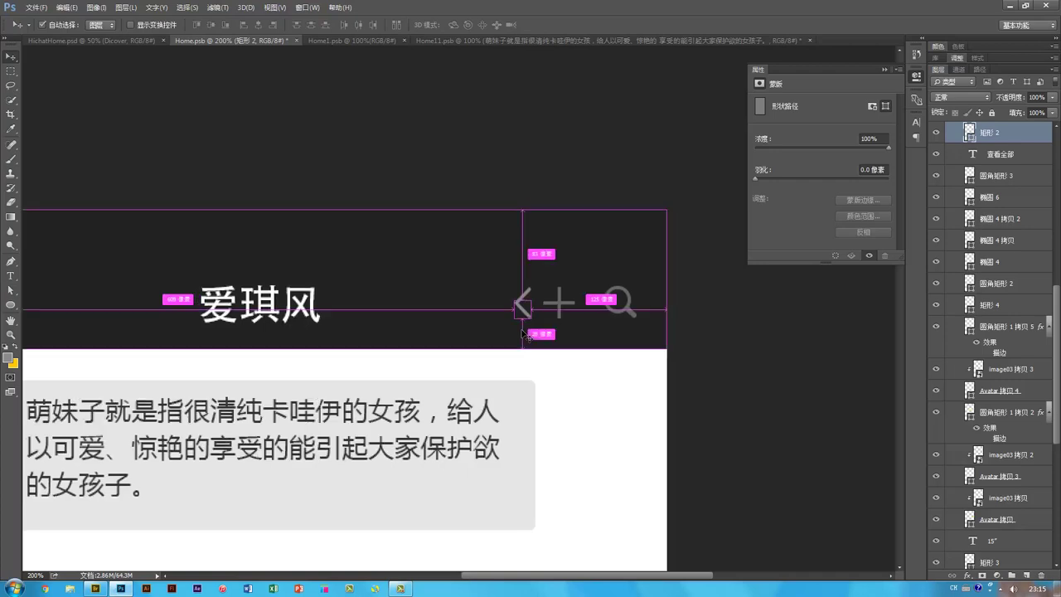
key("ctrl+minus")
left_click_drag(584, 346, 263, 320)
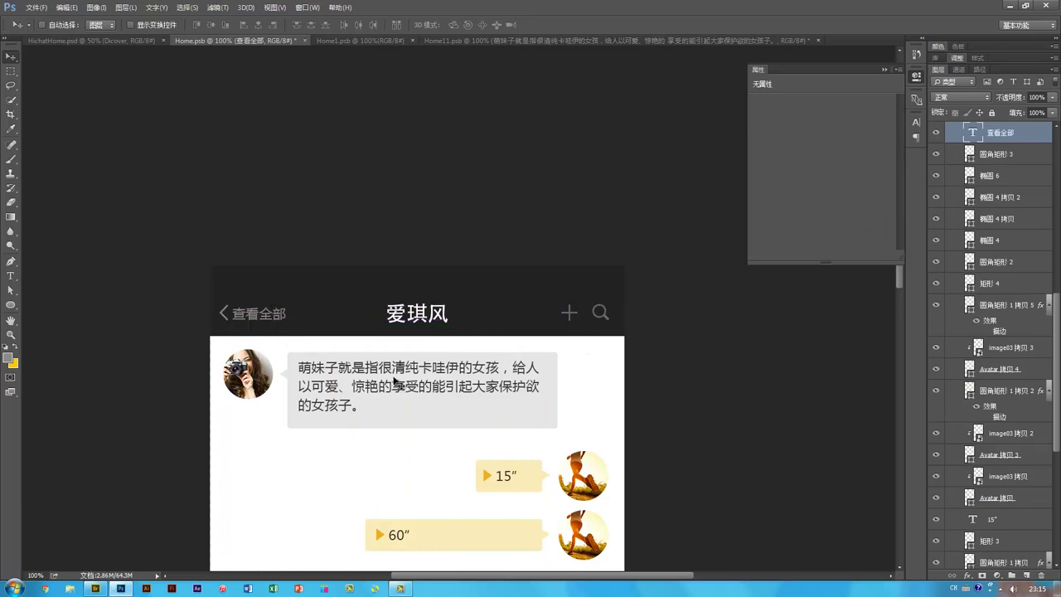
Step: Replace the header label 查看全部 with 返回
key("t")
left_click(256, 308)
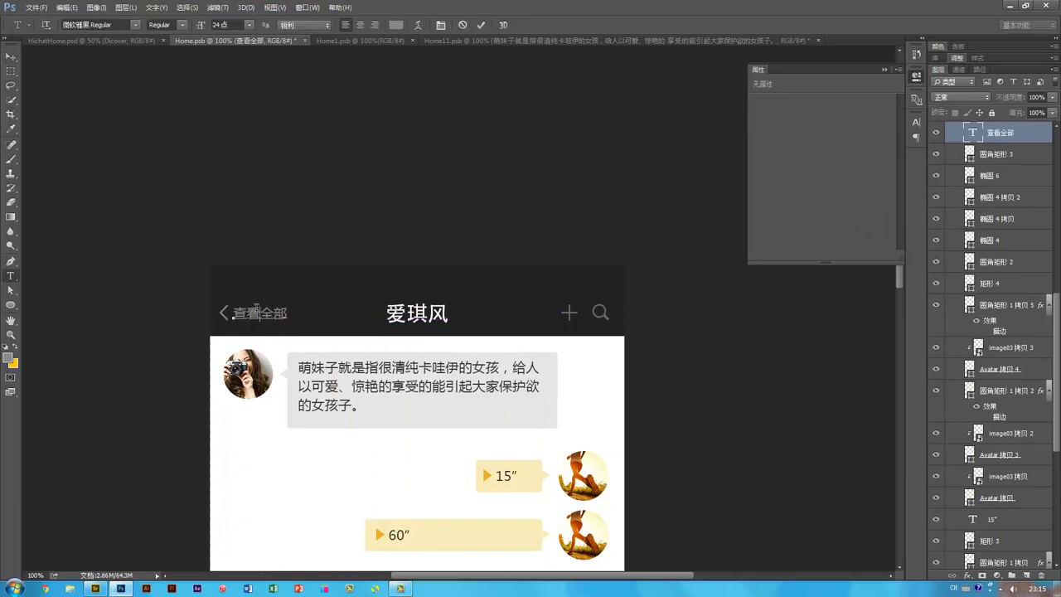
key("ctrl+a")
type("fanhui")
key("space")
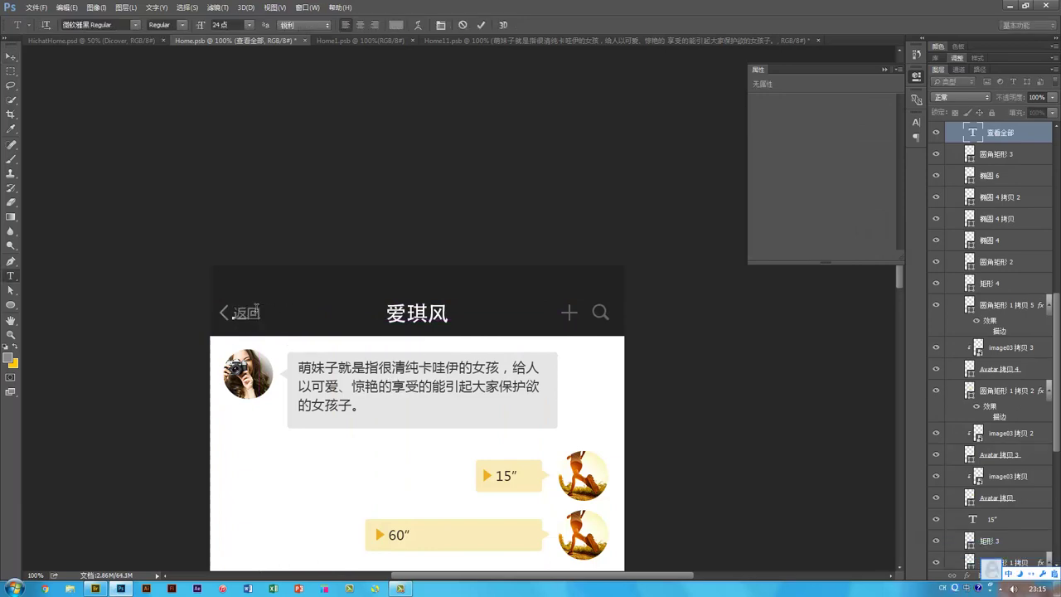
key("ctrl+Return")
key("v")
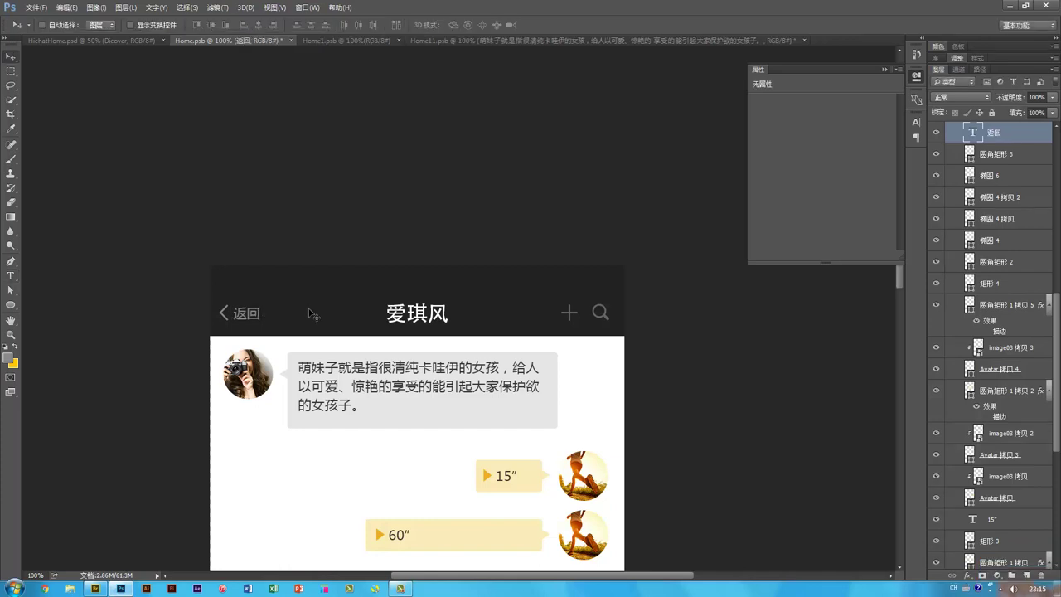
Step: Mark out the bottom input bar with a rectangular marquee selection and clear the selection
scroll(388, 286, "down", 5)
key("ctrl+minus")
key("ctrl+minus")
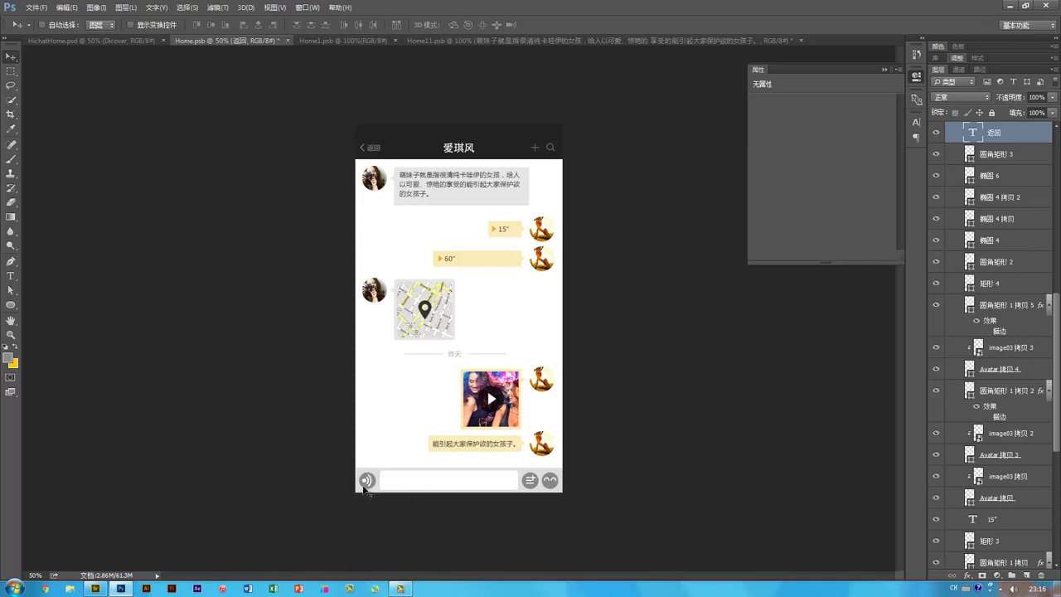
key("m")
left_click_drag(347, 464, 617, 497)
key("ctrl+d")
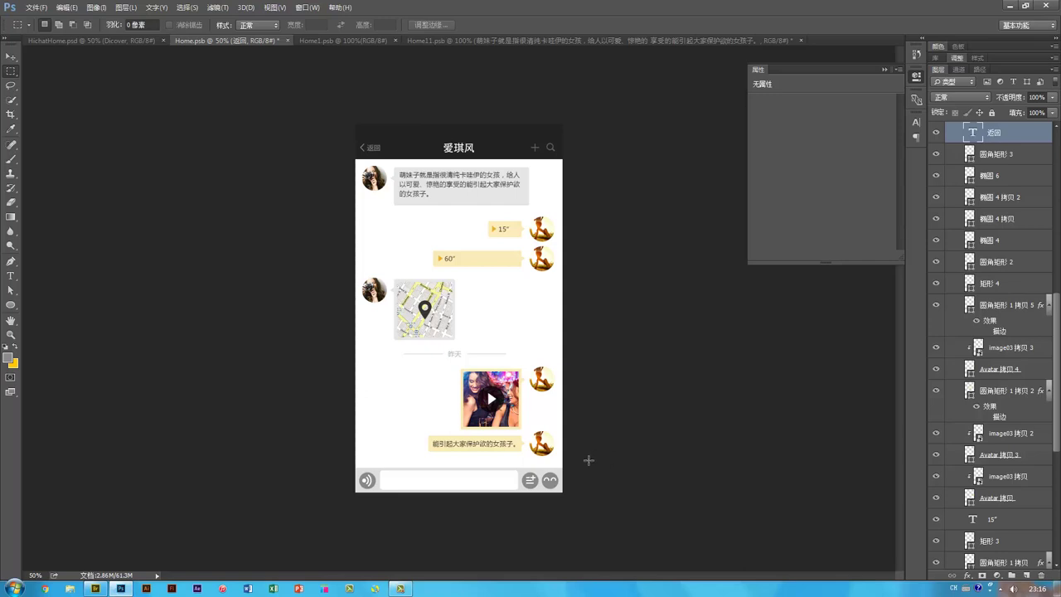
left_click_drag(576, 465, 345, 501)
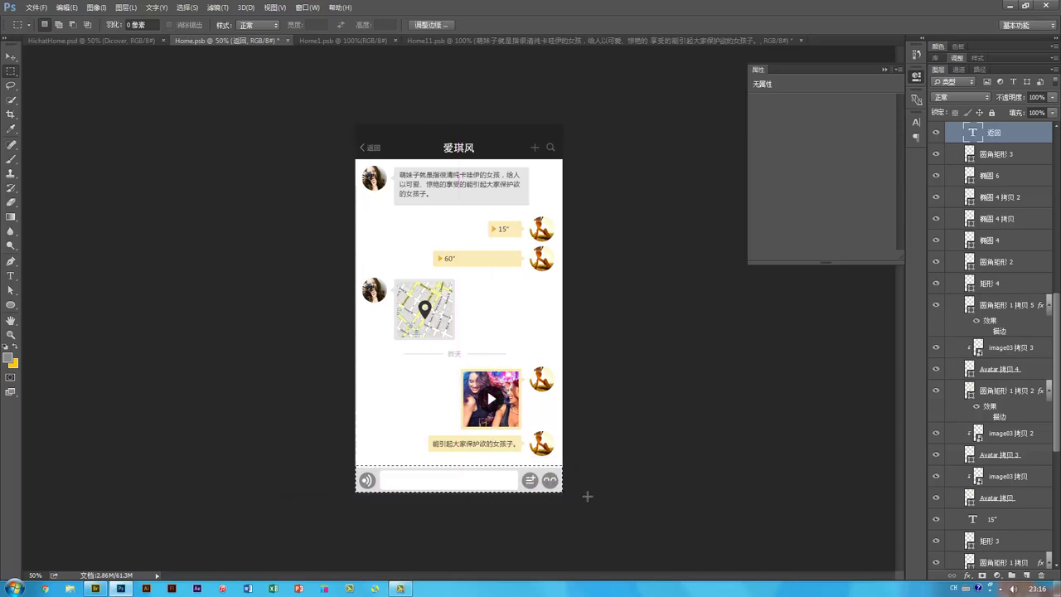
key("v")
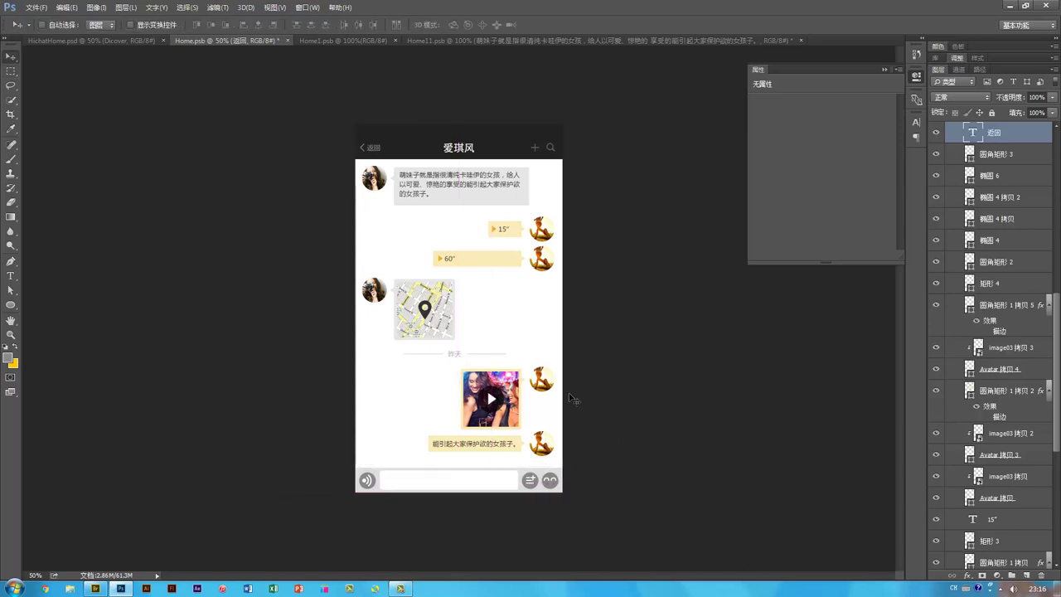